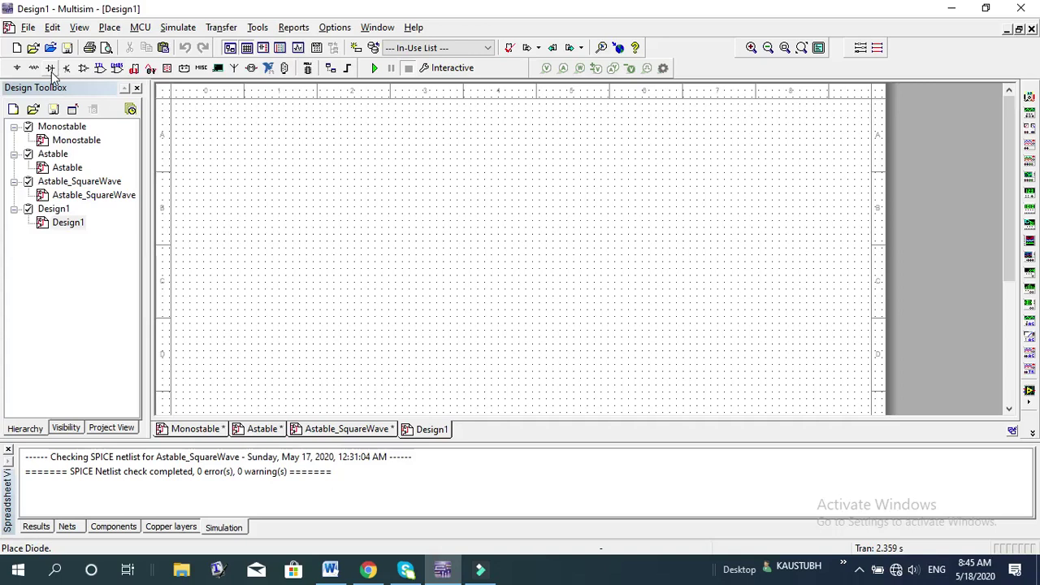
# - Search all component groups of the Master Database for 555
pyautogui.click(49, 68)
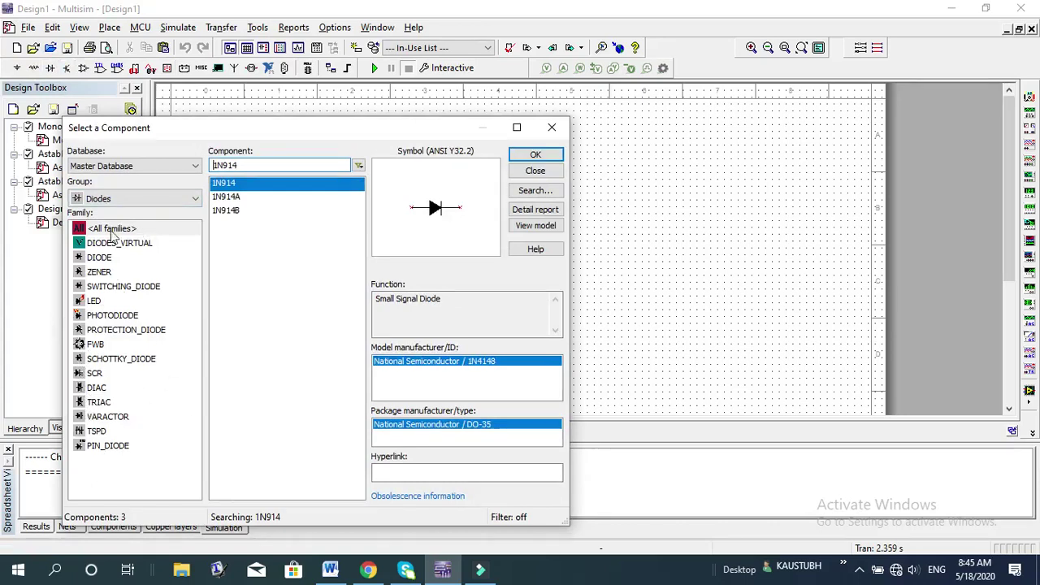
pyautogui.click(118, 203)
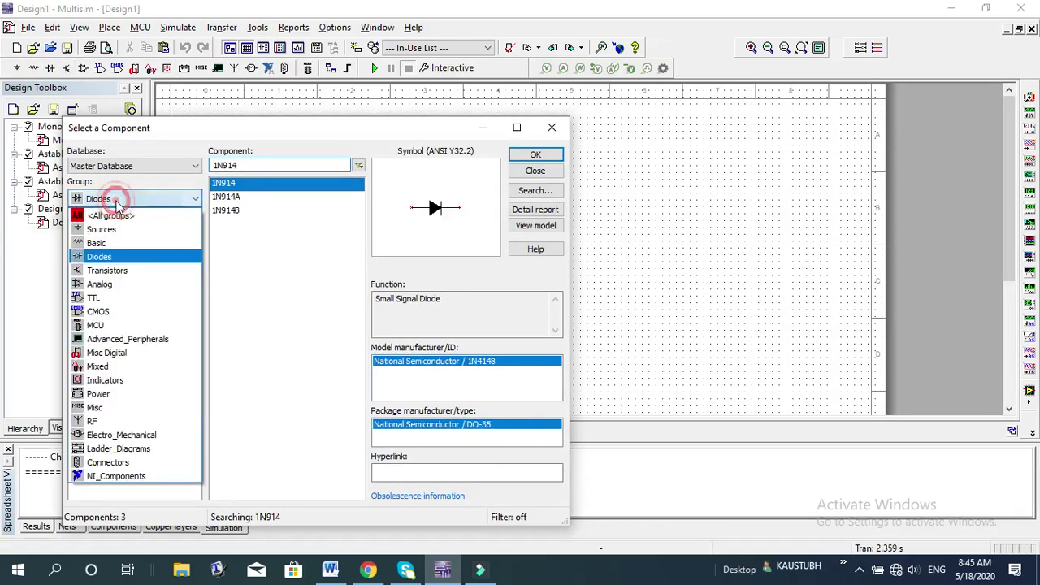
pyautogui.click(111, 215)
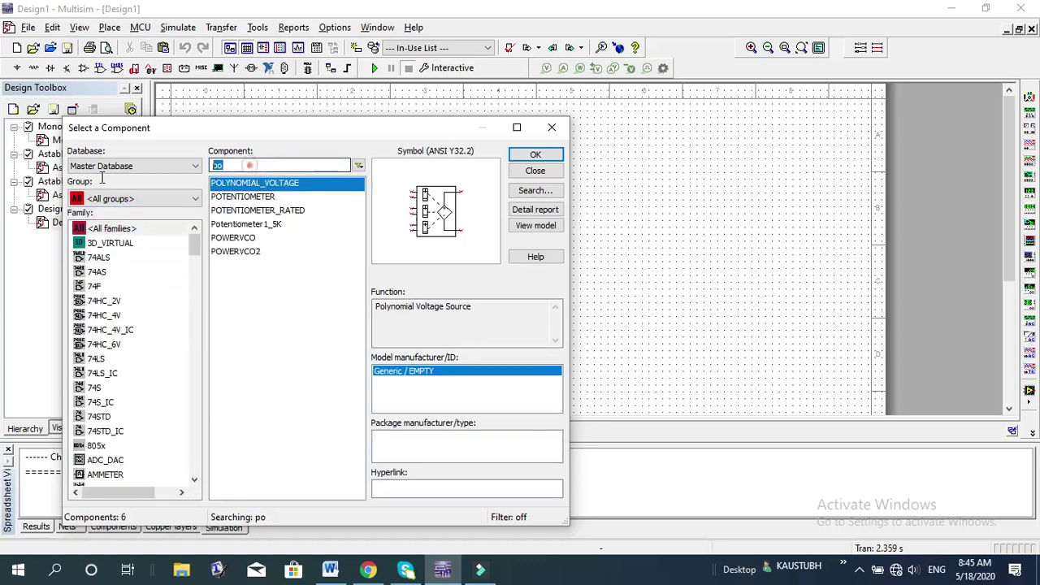
pyautogui.write('555')
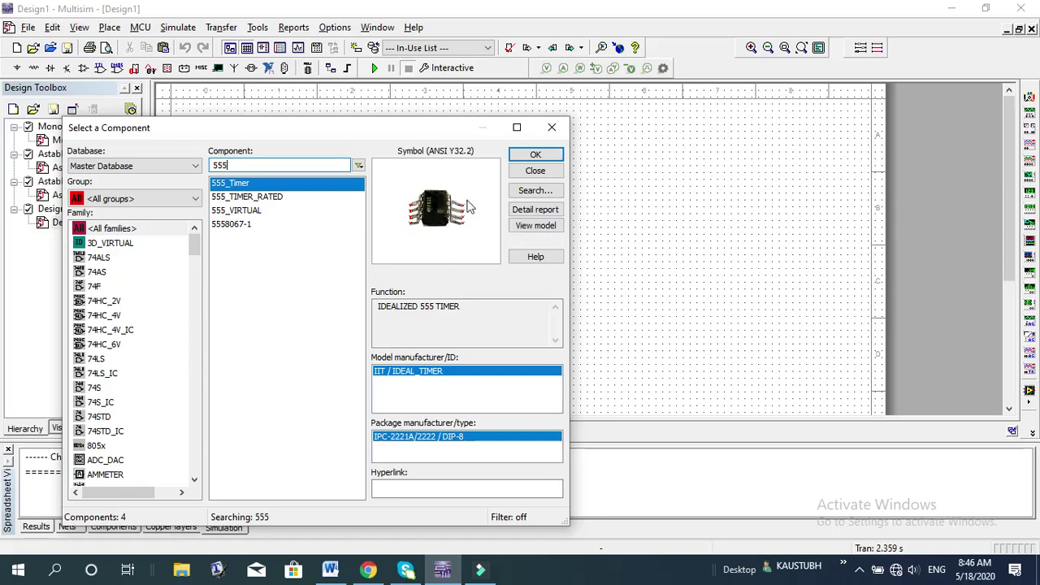
# - Compare the 555_TIMER_RATED and 555_VIRTUAL models, and place a 555_TIMER_RATED near the middle of the sheet
pyautogui.click(248, 197)
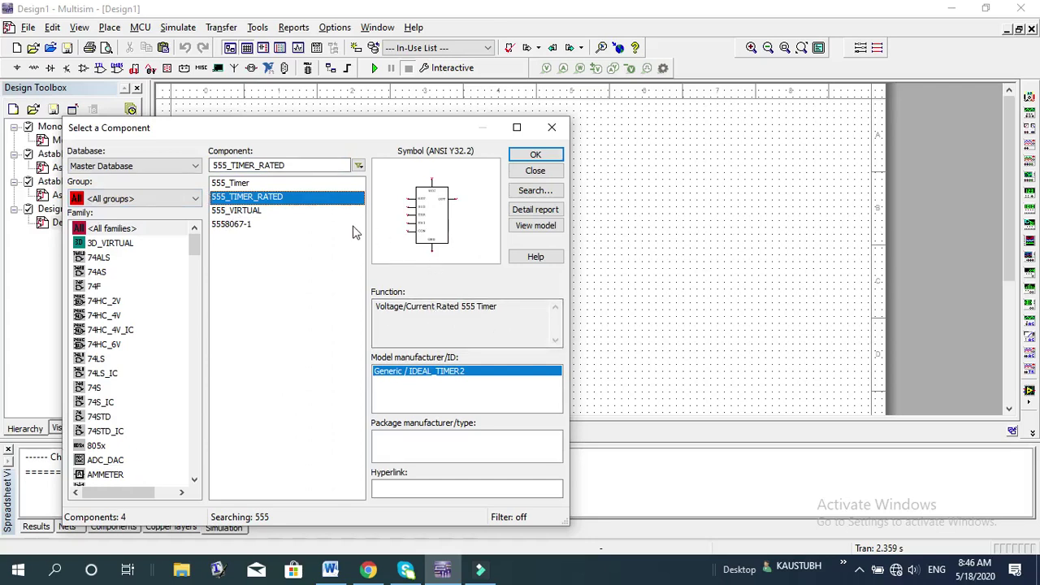
pyautogui.click(237, 212)
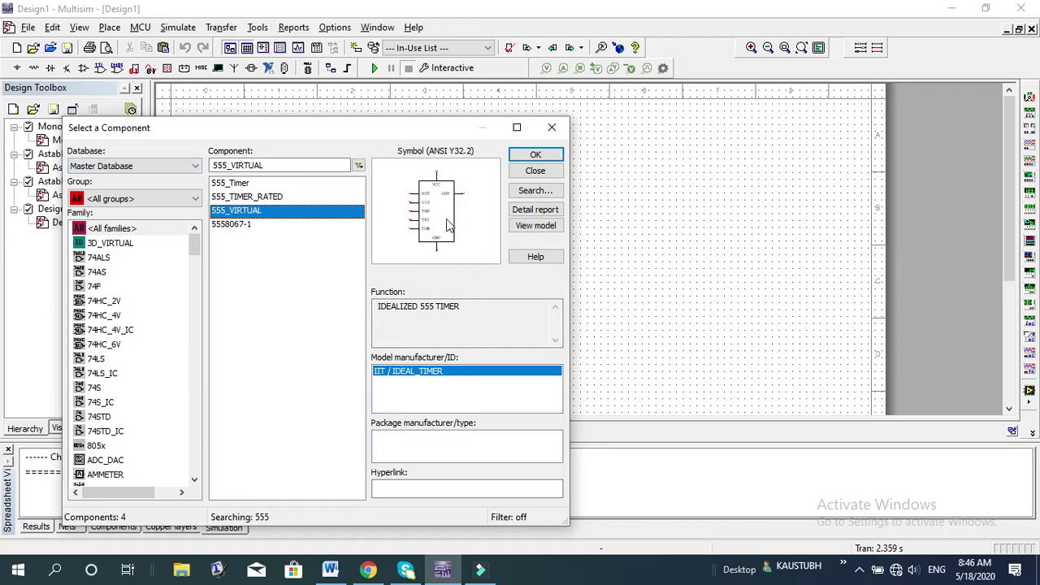
pyautogui.click(249, 197)
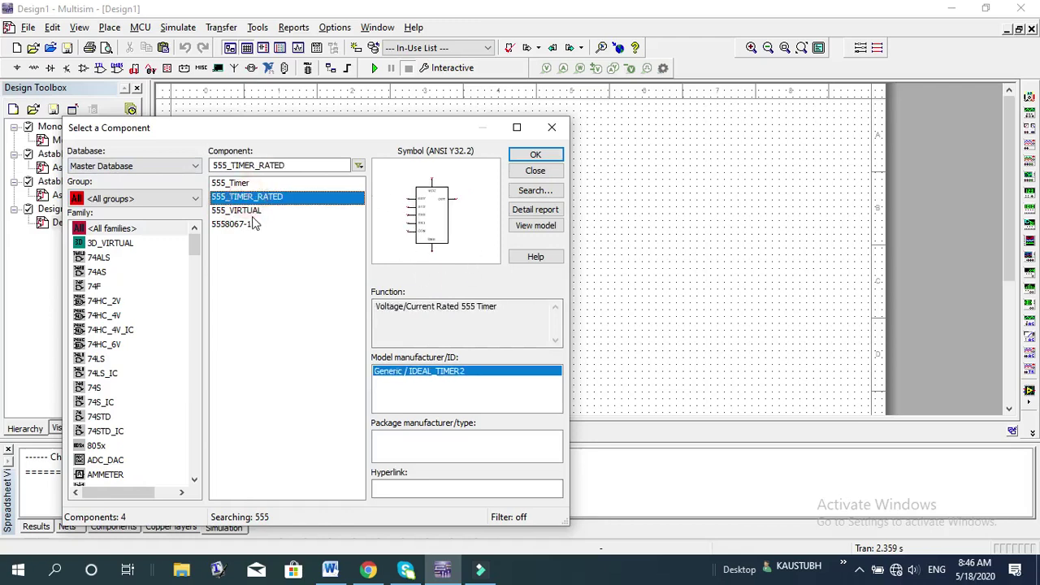
pyautogui.click(245, 211)
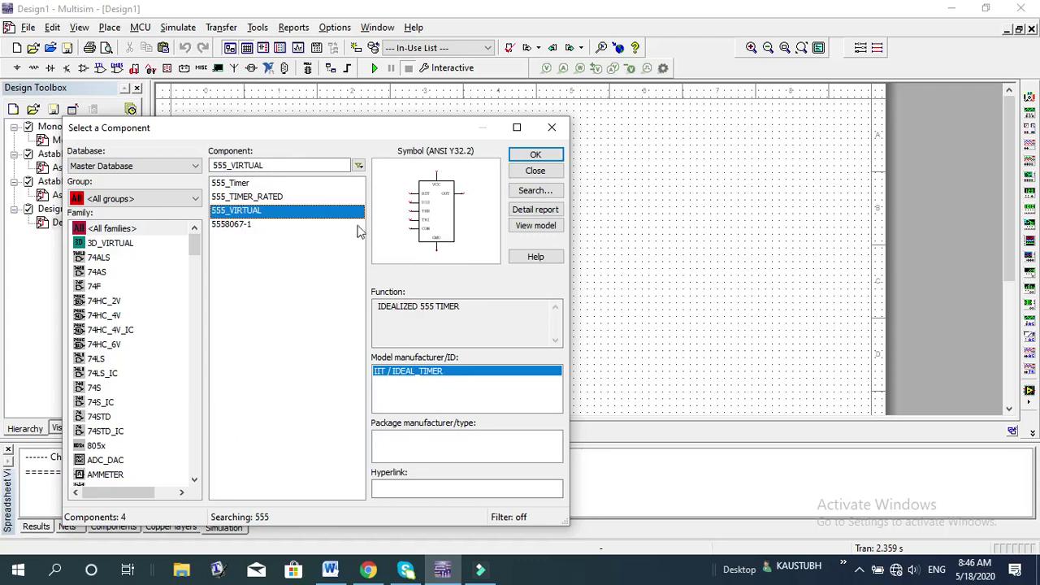
pyautogui.click(258, 198)
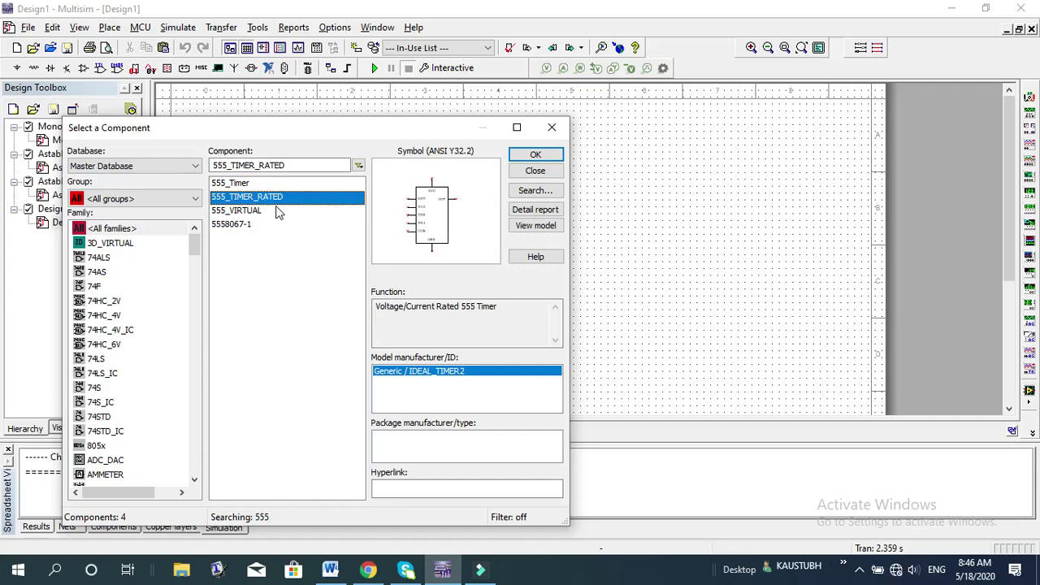
pyautogui.click(540, 157)
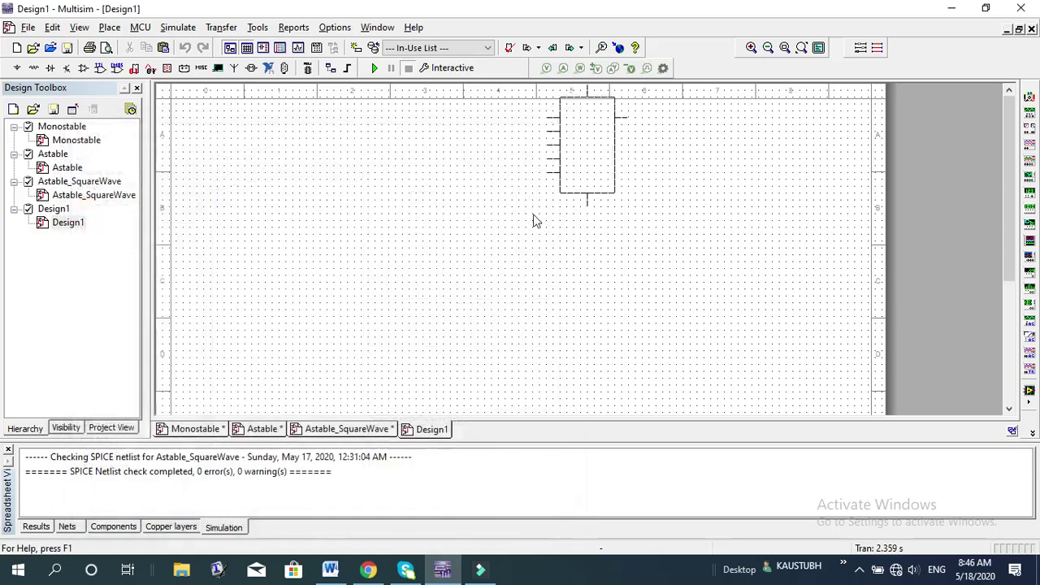
pyautogui.click(476, 265)
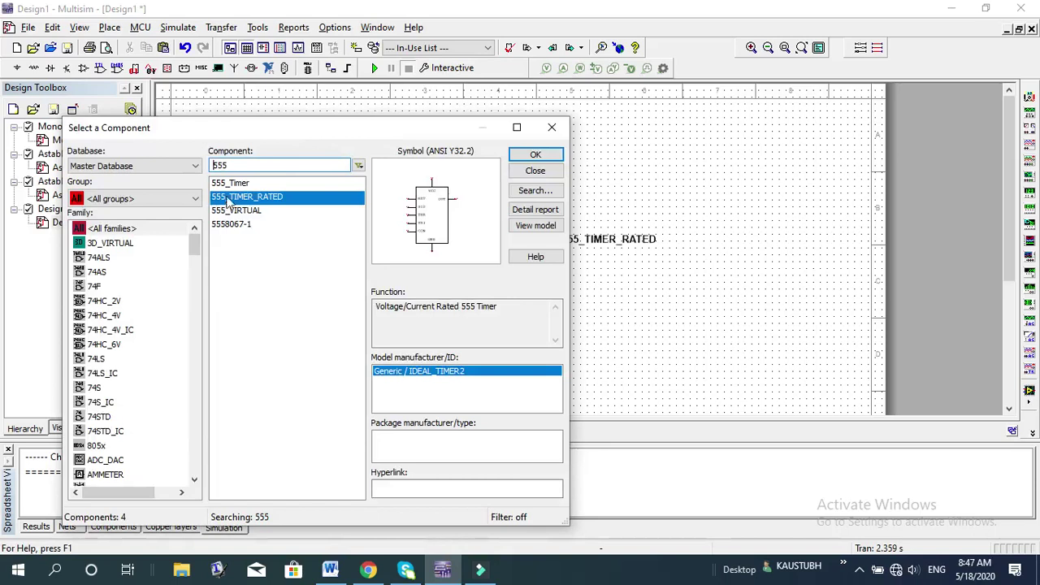
# - Place a 1k resistor from the Basic group's RESISTOR family to the right of the timer
pyautogui.click(126, 201)
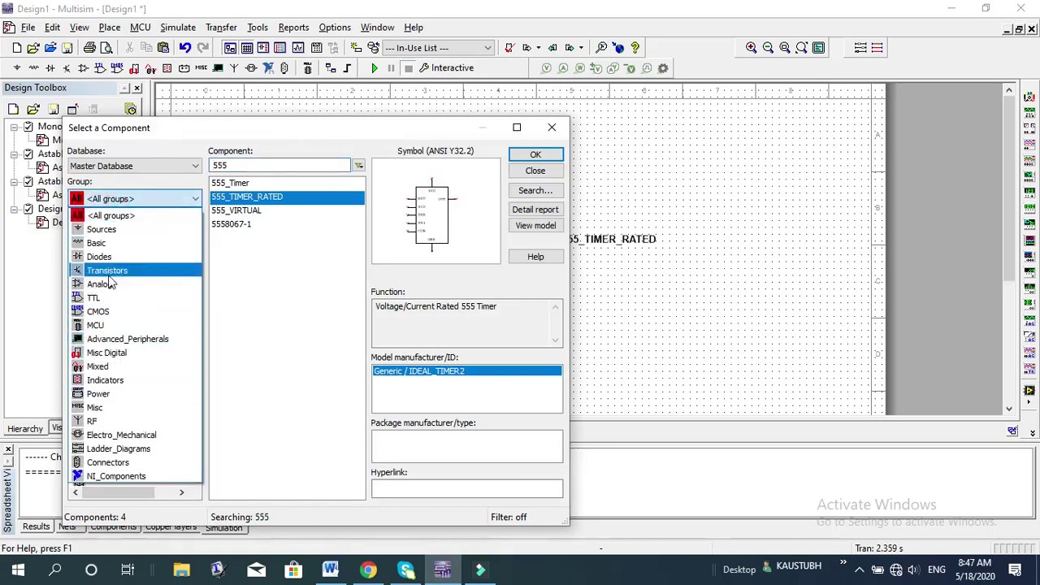
pyautogui.click(108, 243)
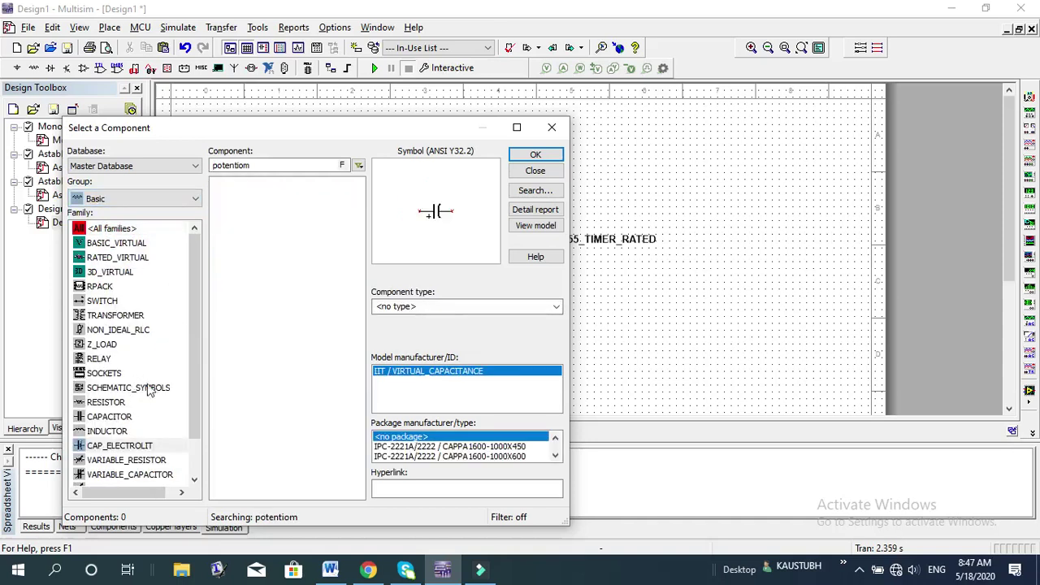
pyautogui.click(106, 402)
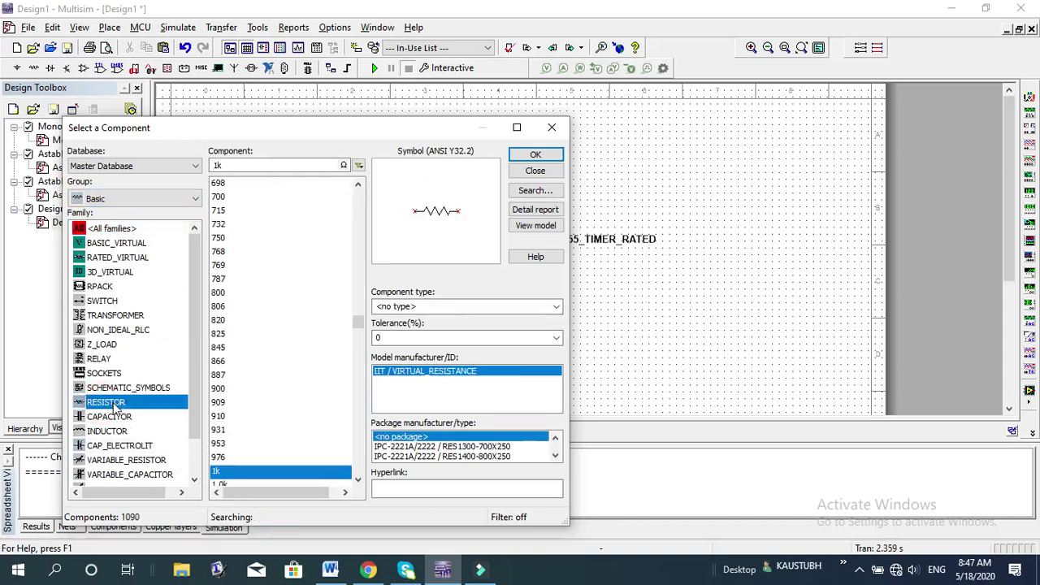
pyautogui.click(533, 155)
pyautogui.click(714, 187)
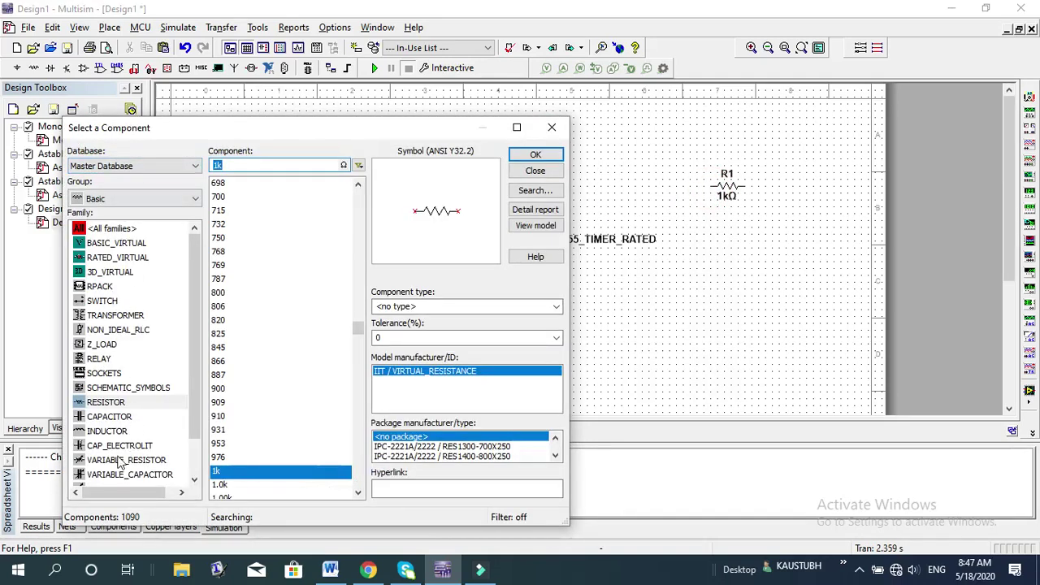
# - Place two 1 µF capacitors from the CAPACITOR family below the resistor
pyautogui.click(110, 417)
pyautogui.click(546, 159)
pyautogui.click(753, 256)
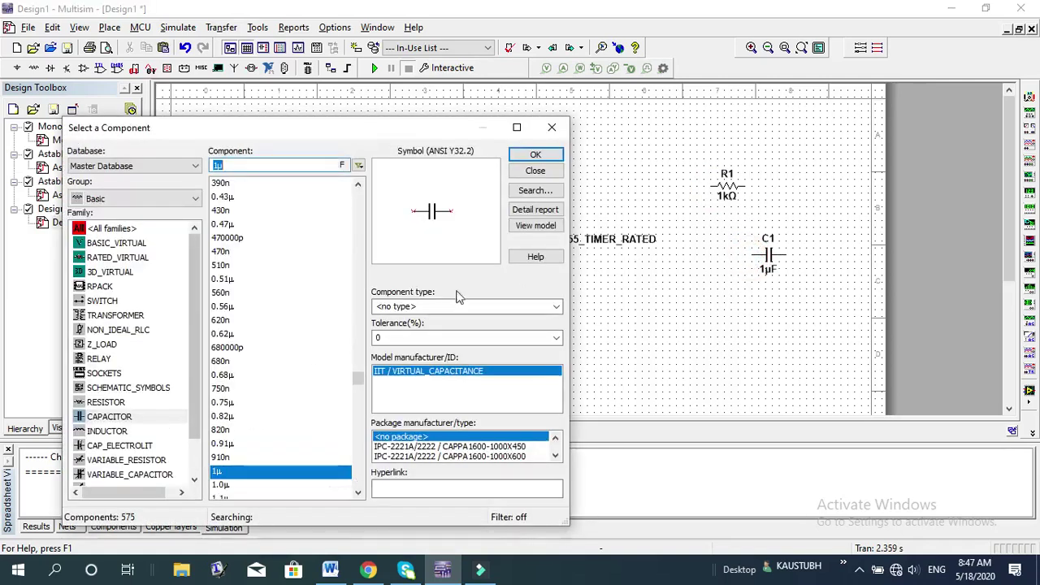
pyautogui.click(535, 155)
pyautogui.click(718, 332)
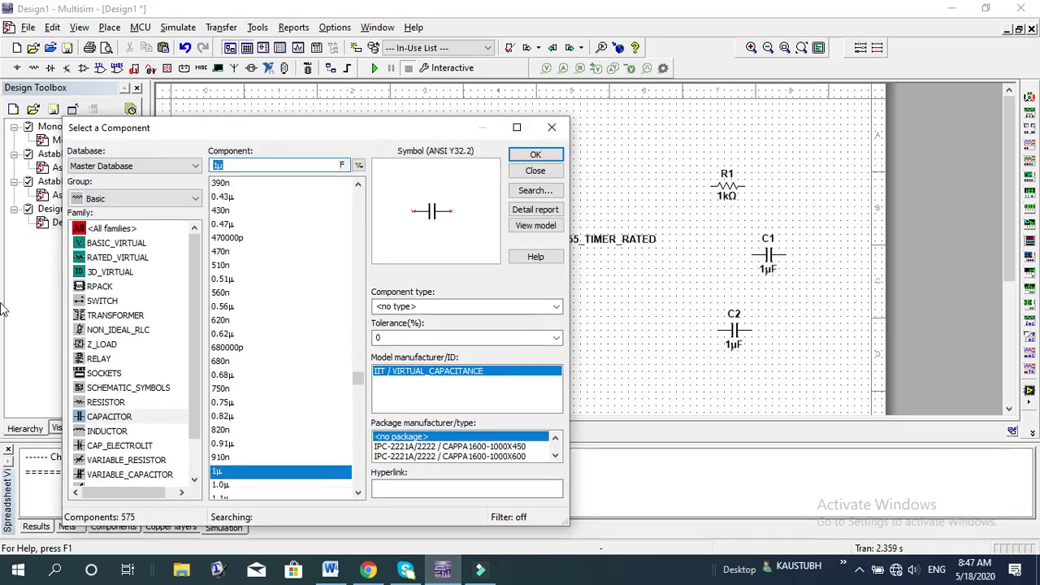
# - Place a VCC supply from the POWER_SOURCES family above the resistor
pyautogui.click(101, 198)
pyautogui.click(103, 230)
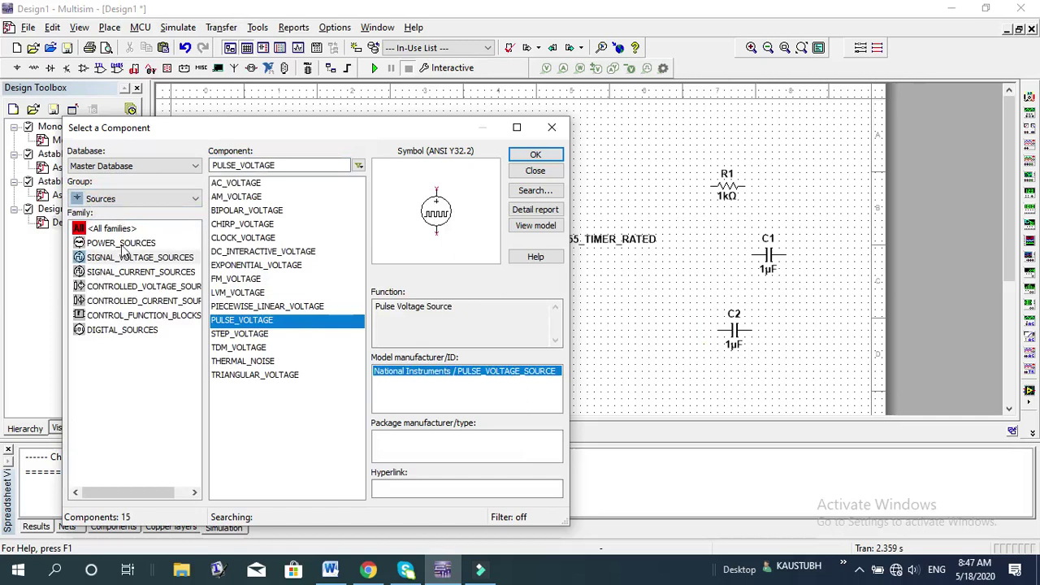
pyautogui.click(122, 244)
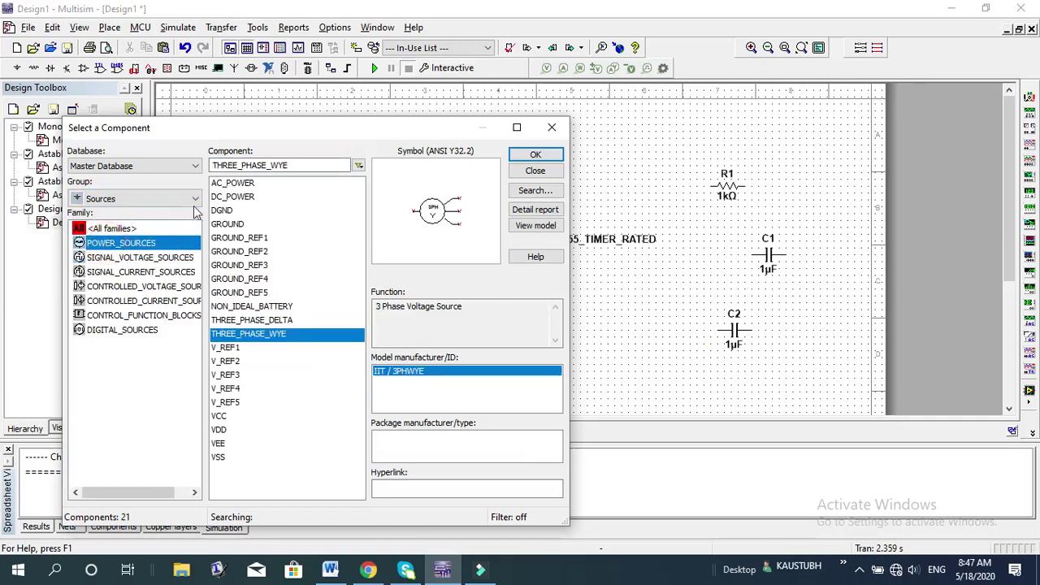
pyautogui.click(220, 416)
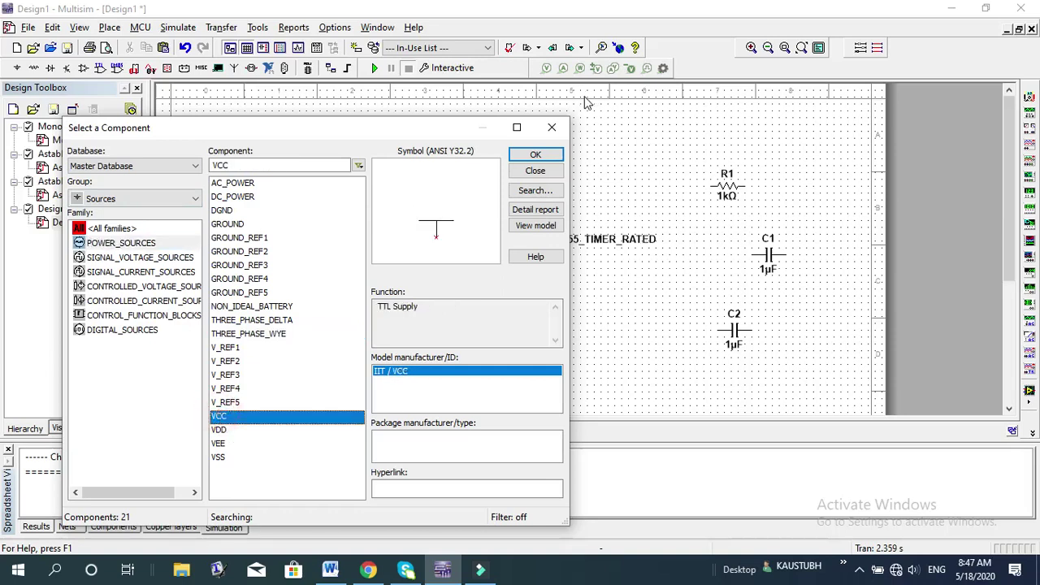
pyautogui.click(537, 155)
pyautogui.click(754, 165)
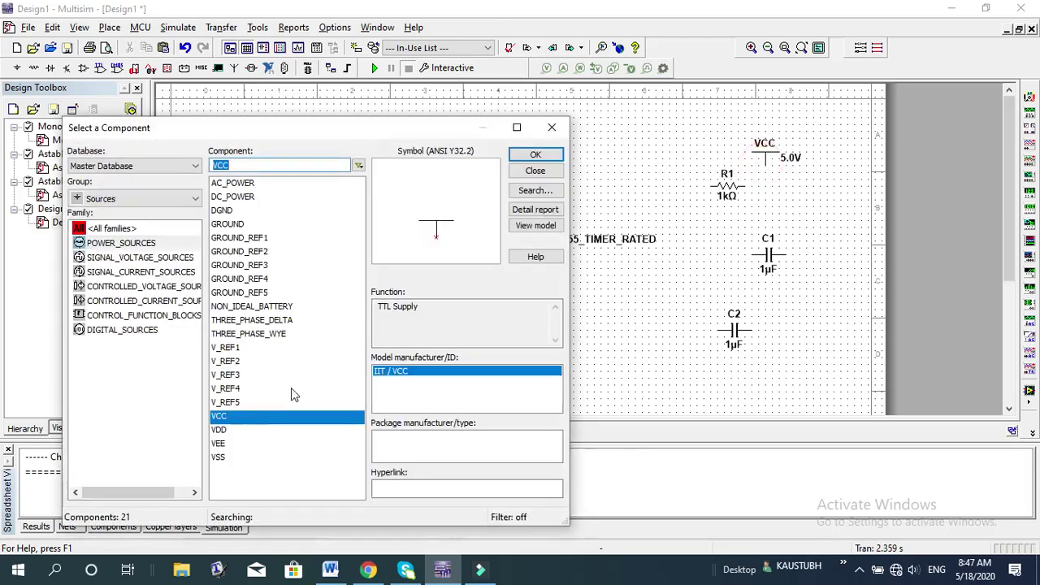
# - Place a digital ground (DGND) between the timer and the lower capacitor, and finish placing components
pyautogui.click(232, 463)
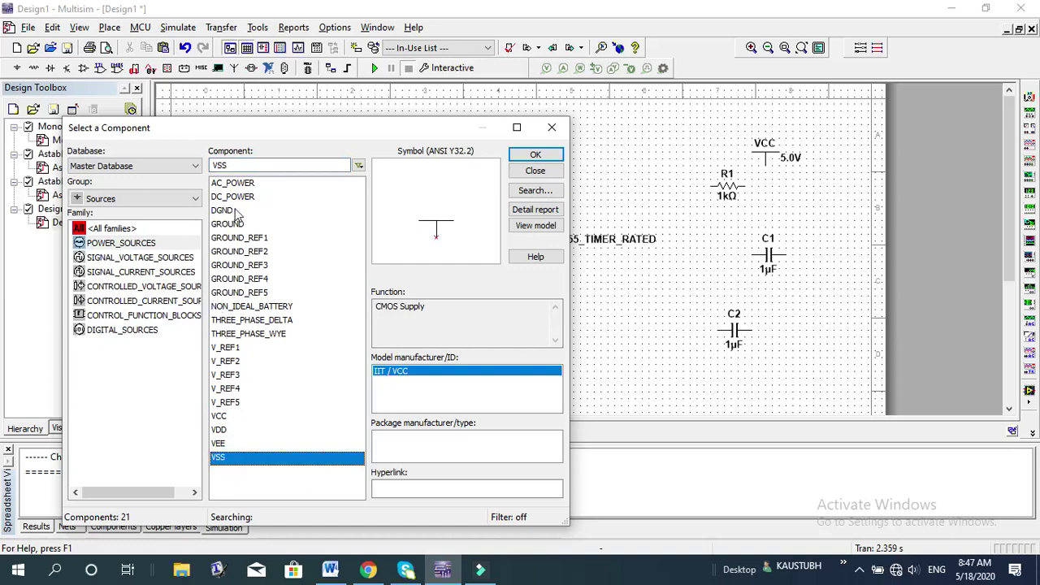
pyautogui.click(231, 224)
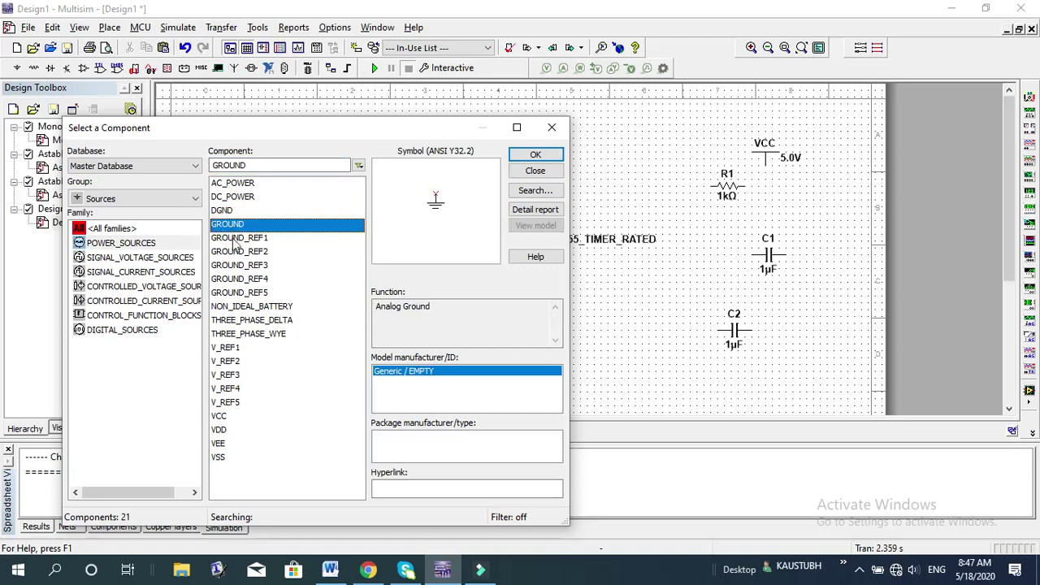
pyautogui.click(235, 238)
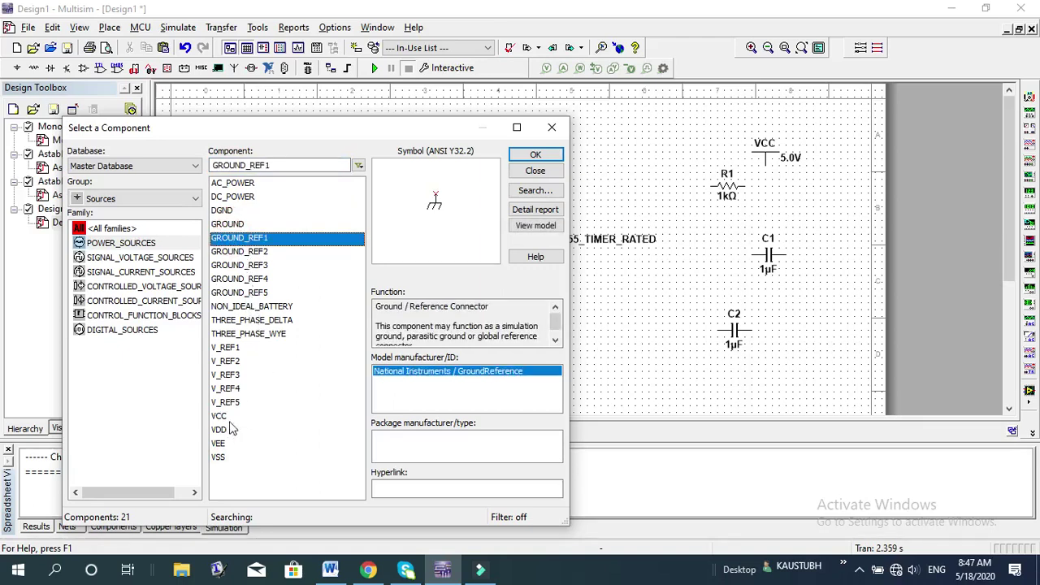
pyautogui.click(228, 212)
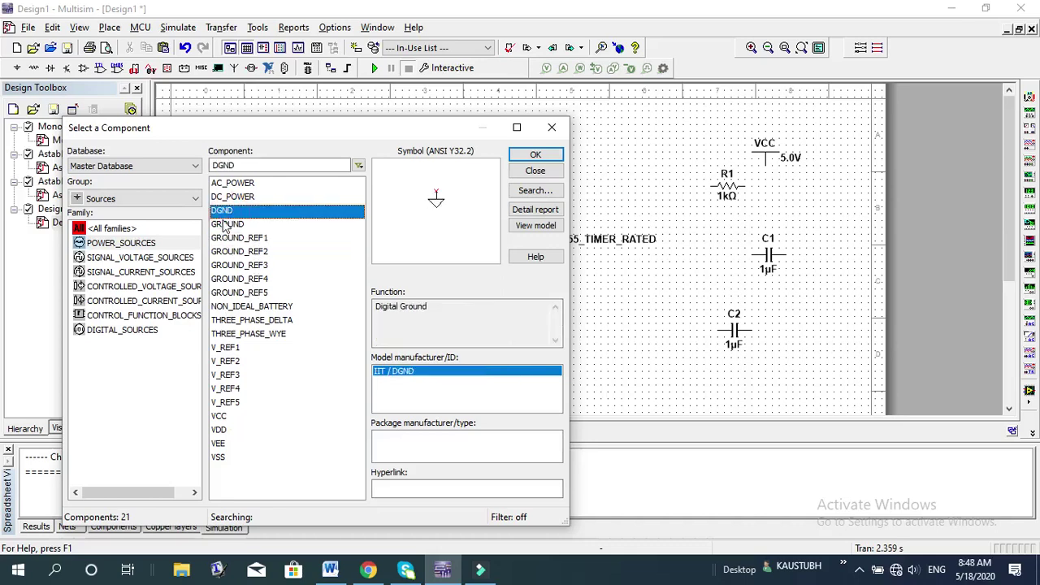
pyautogui.click(534, 155)
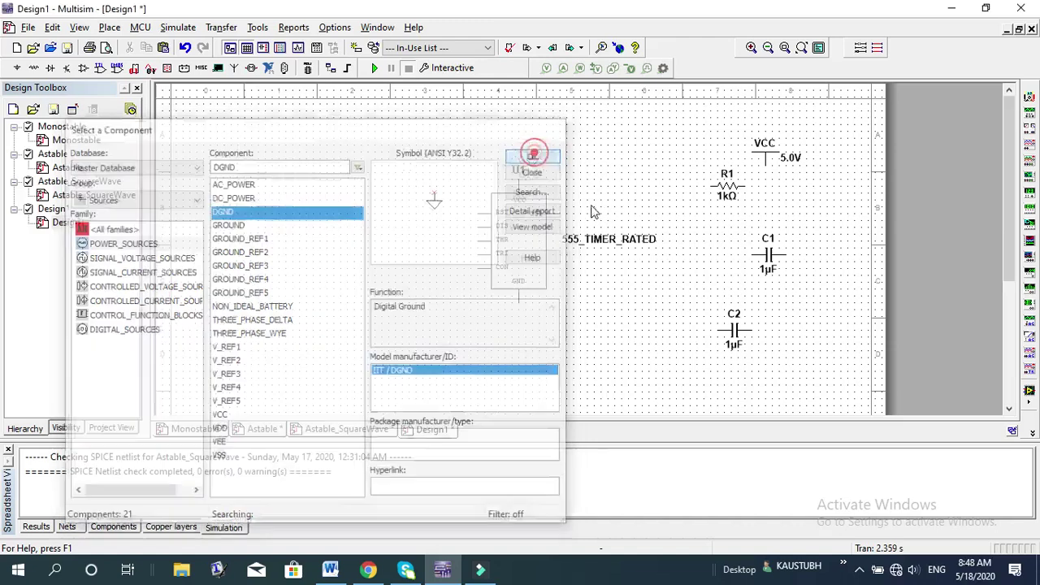
pyautogui.click(654, 319)
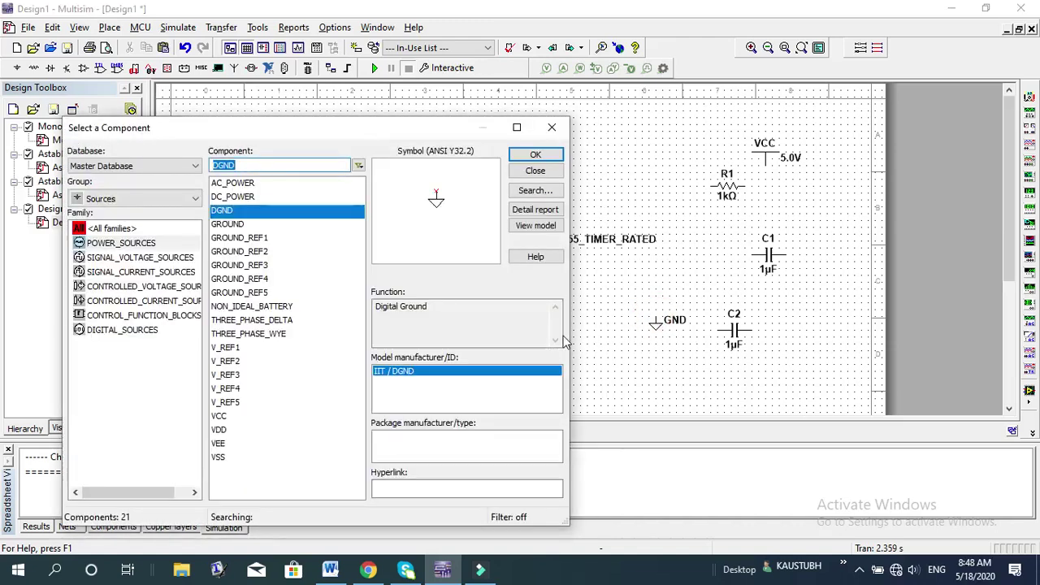
pyautogui.click(557, 126)
# - Shift the 555 timer slightly left and connect the VCC supply directly above its VCC pin
pyautogui.moveTo(511, 240); pyautogui.dragTo(501, 236)
pyautogui.click(520, 349)
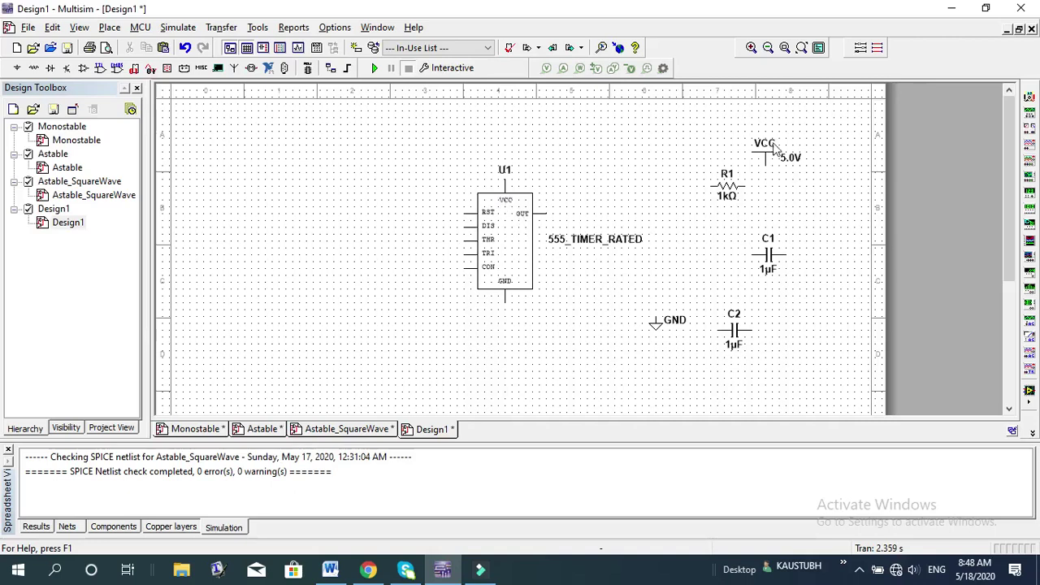
pyautogui.moveTo(770, 160); pyautogui.dragTo(506, 171)
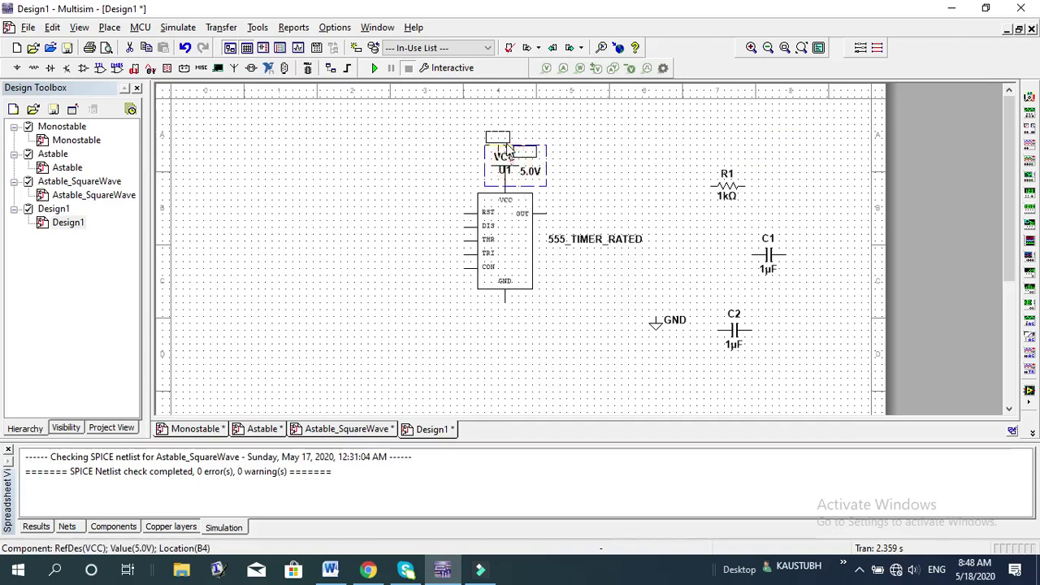
pyautogui.click(644, 173)
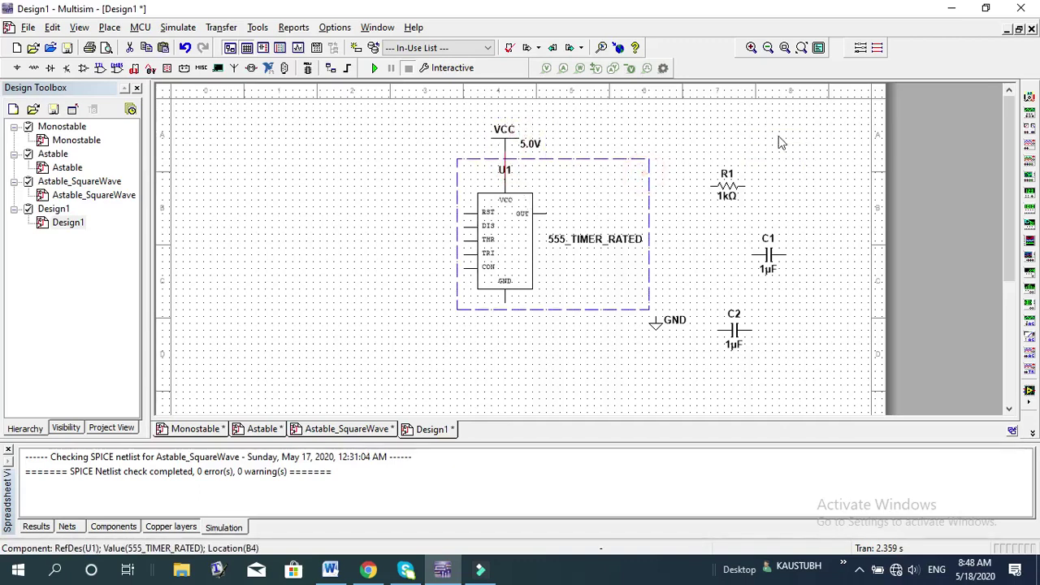
pyautogui.click(751, 152)
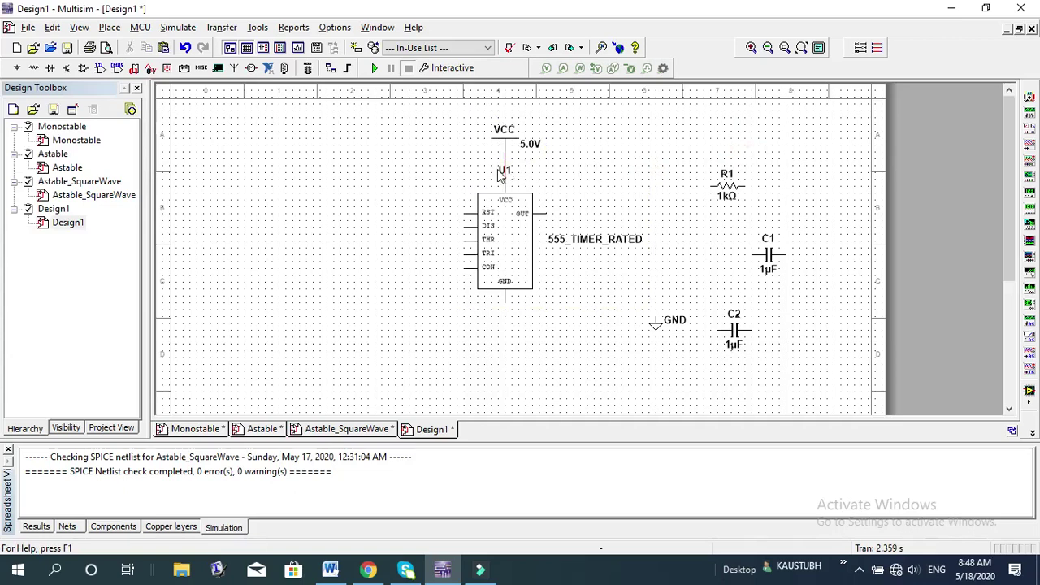
# - Move the U1 label inside the timer body and wire the RST pin to the VCC line, routing the wire out to the timer's left
pyautogui.moveTo(503, 169); pyautogui.dragTo(512, 251)
pyautogui.click(463, 214)
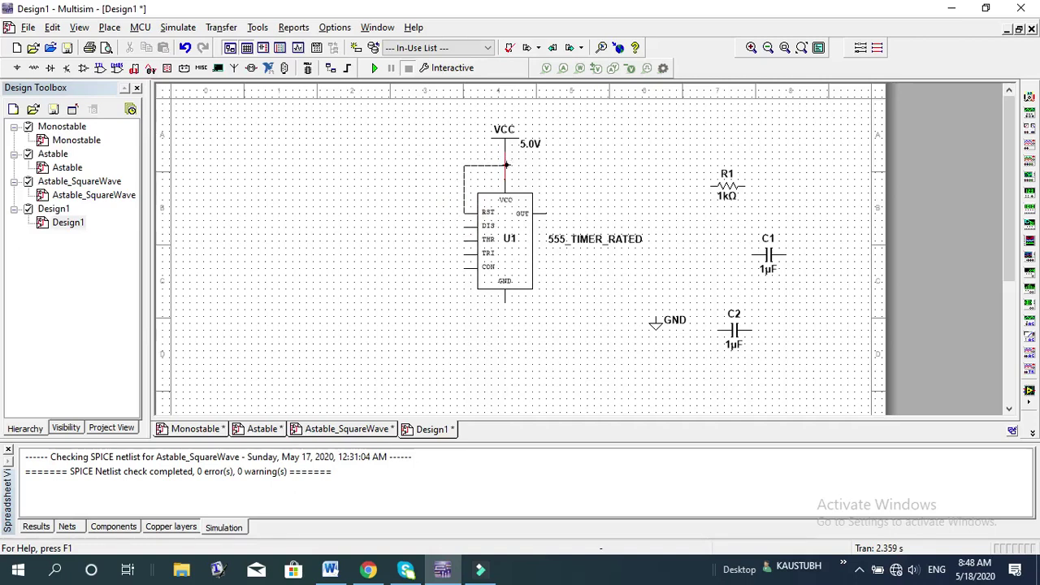
pyautogui.click(504, 165)
pyautogui.click(463, 183)
pyautogui.moveTo(429, 187); pyautogui.dragTo(426, 186)
pyautogui.click(615, 185)
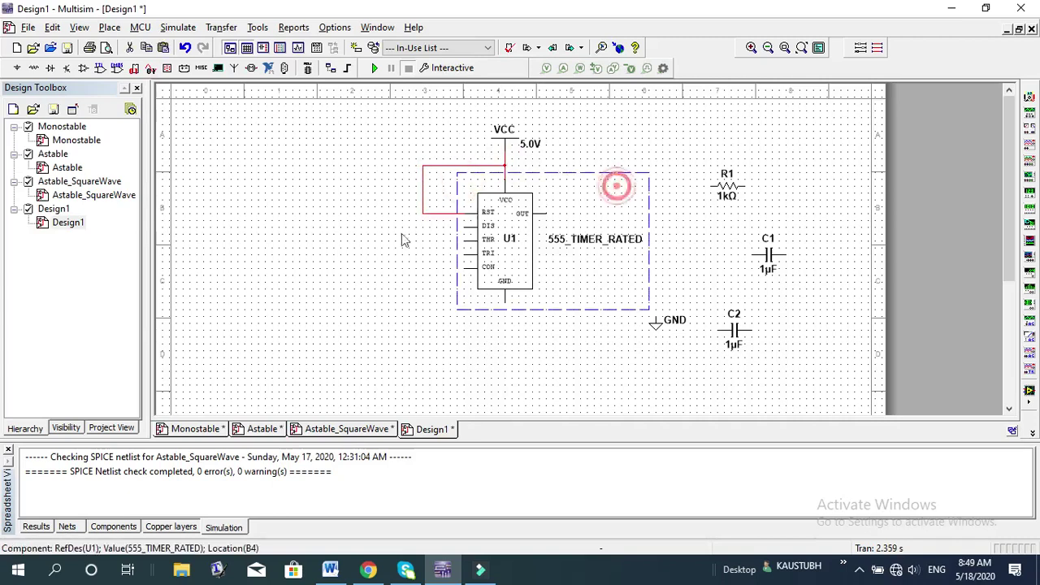
pyautogui.click(671, 235)
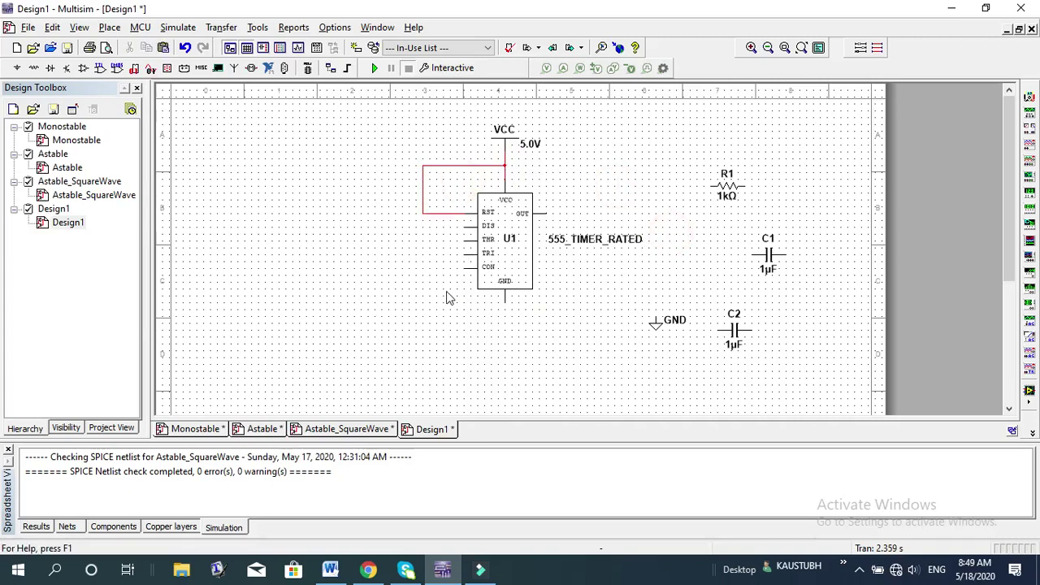
# - Wire the timer's DIS pin to its THR pin
pyautogui.click(465, 228)
pyautogui.click(464, 239)
# - Rotate resistor R1 90° clockwise and place it to the left of the timer, near the RST and DIS pins
pyautogui.rightClick(726, 188)
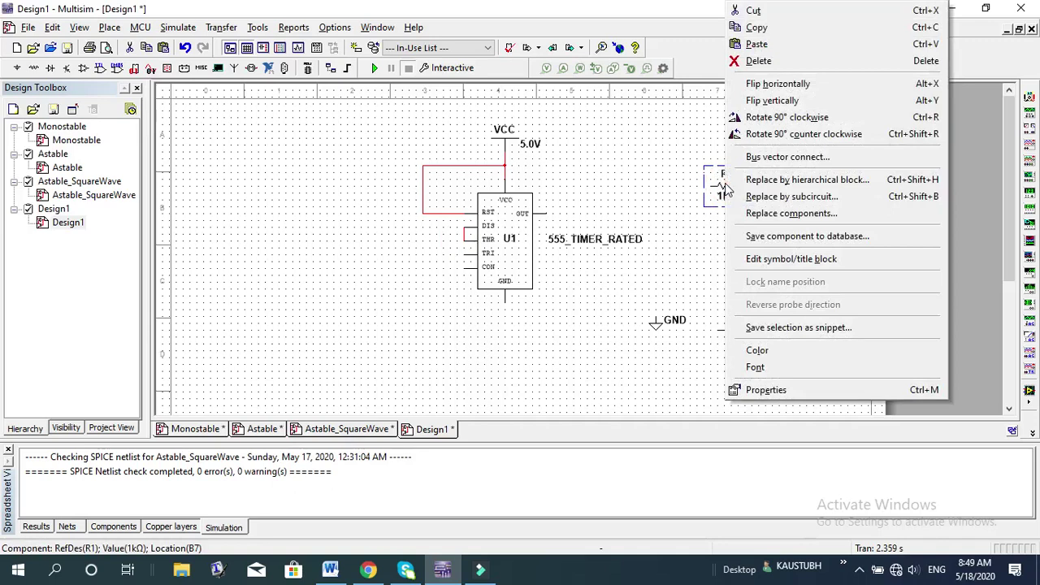
pyautogui.click(769, 119)
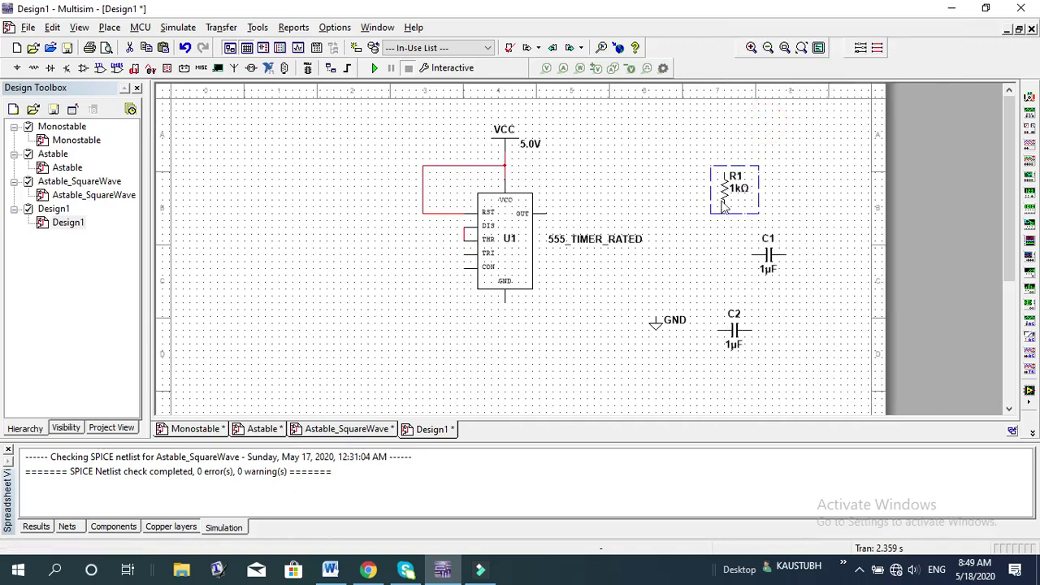
pyautogui.moveTo(722, 206); pyautogui.dragTo(333, 235)
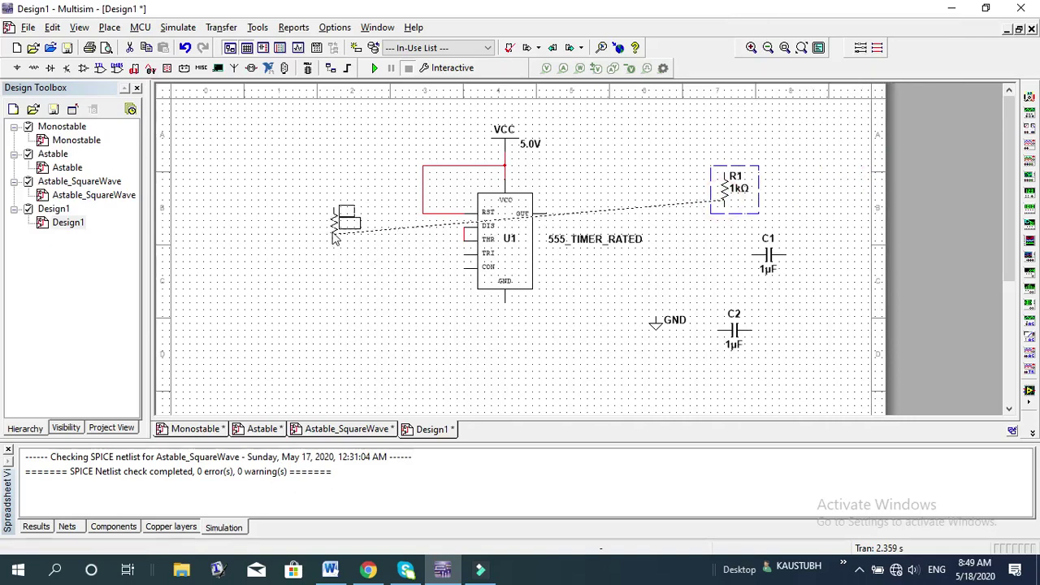
pyautogui.moveTo(333, 236)
pyautogui.mouseDown()
pyautogui.moveTo(361, 231)
pyautogui.moveTo(350, 227)
pyautogui.mouseUp()
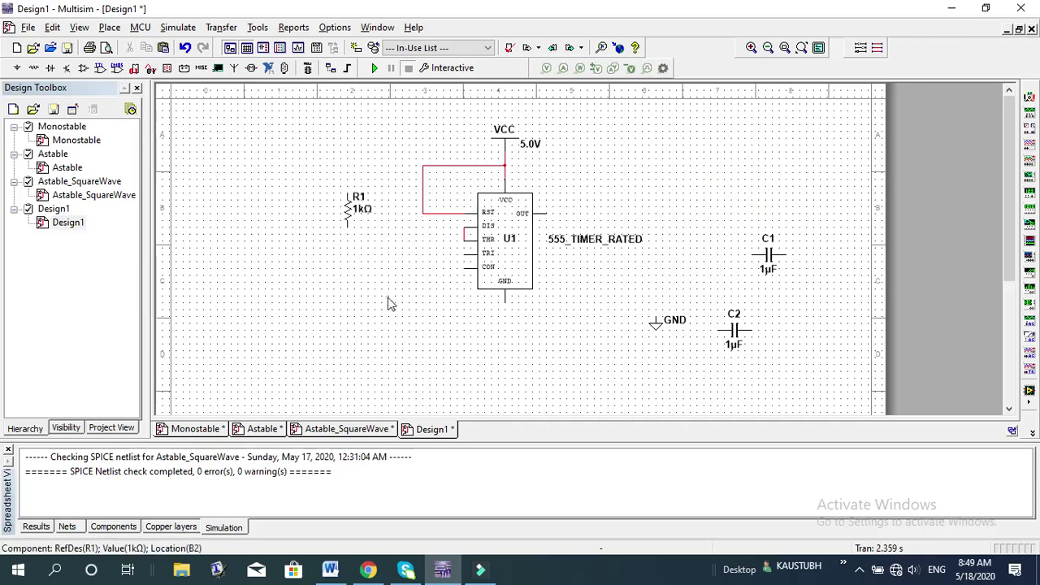
pyautogui.click(389, 303)
# - Wire R1's upper end to the VCC line and its lower end to the timer's DIS–THR link
pyautogui.click(347, 192)
pyautogui.click(421, 166)
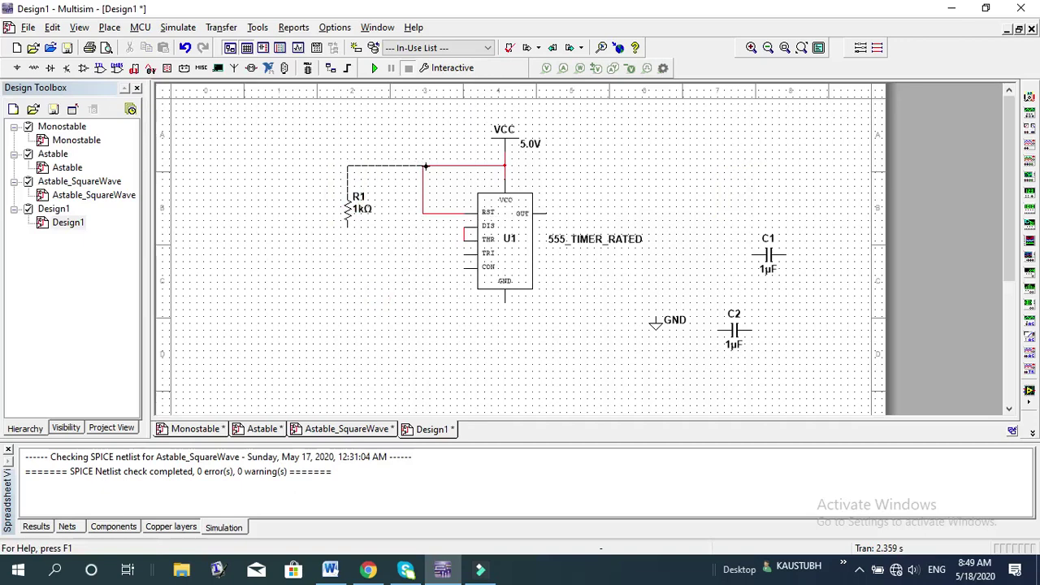
pyautogui.click(421, 166)
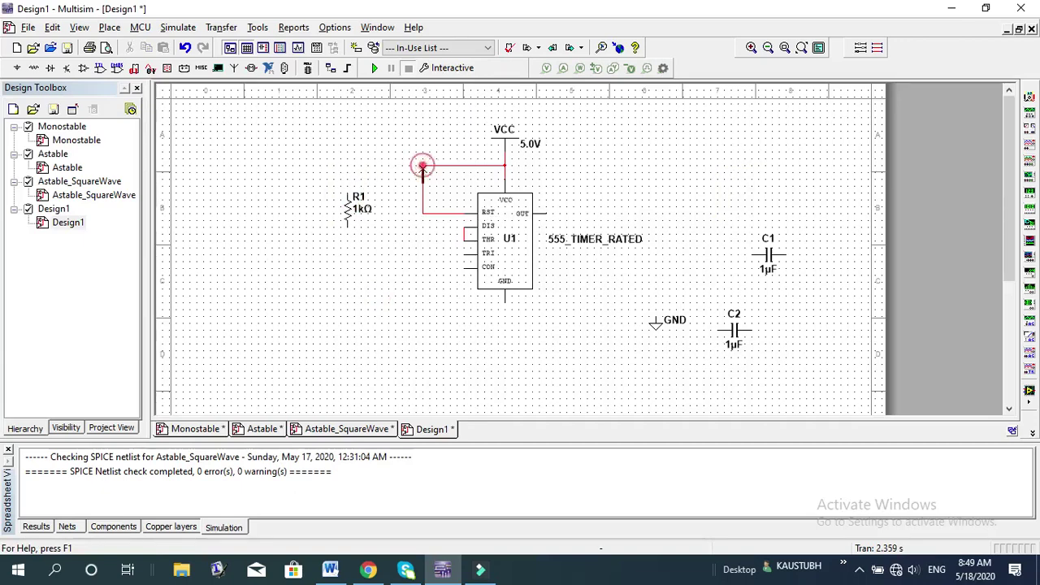
pyautogui.click(349, 226)
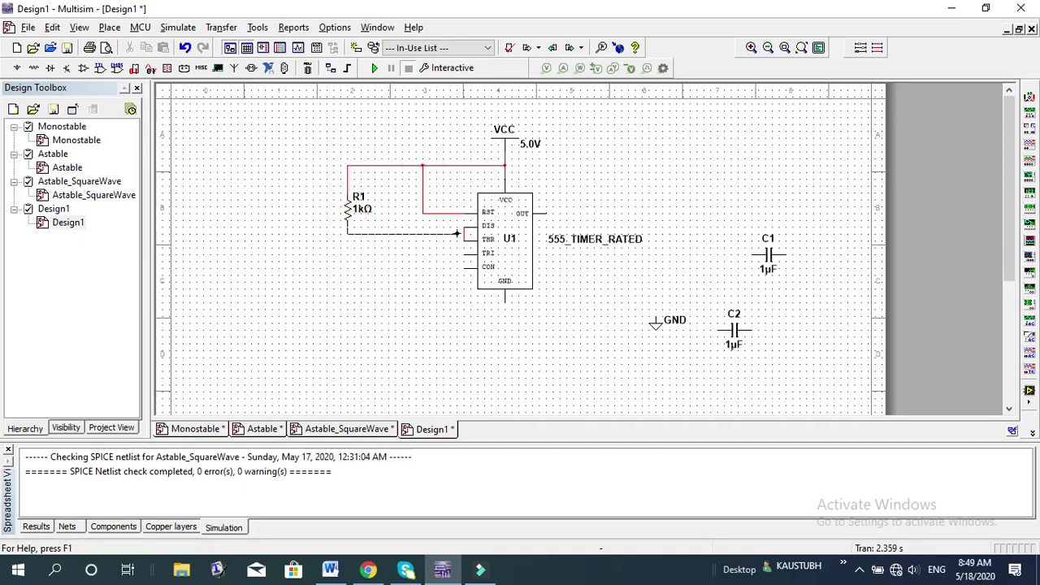
pyautogui.click(464, 233)
# - Rotate capacitor C1 90° clockwise and attach it directly beneath R1 at the DIS–THR wire
pyautogui.click(780, 256)
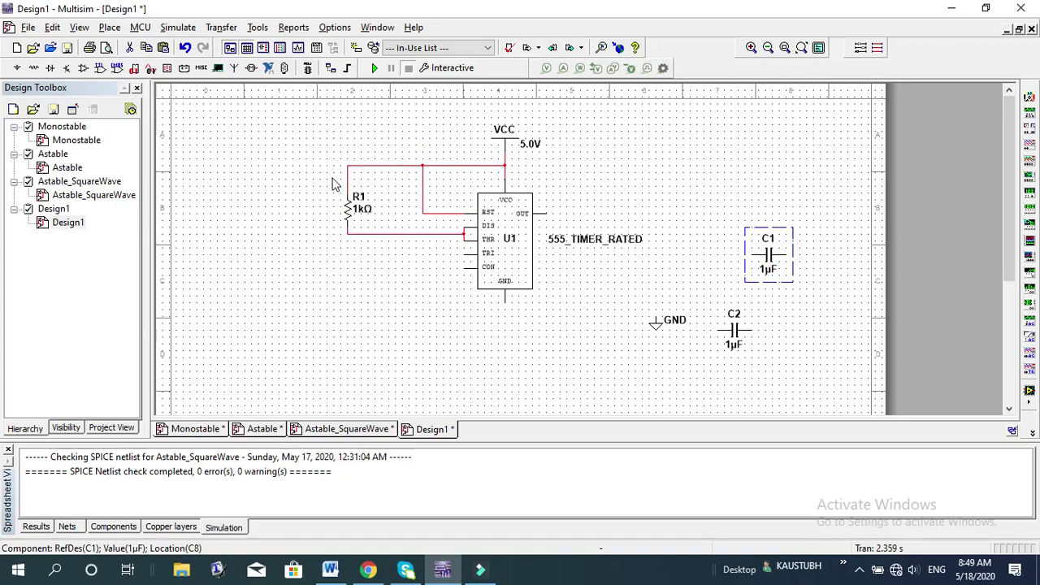
pyautogui.rightClick(758, 264)
pyautogui.click(802, 117)
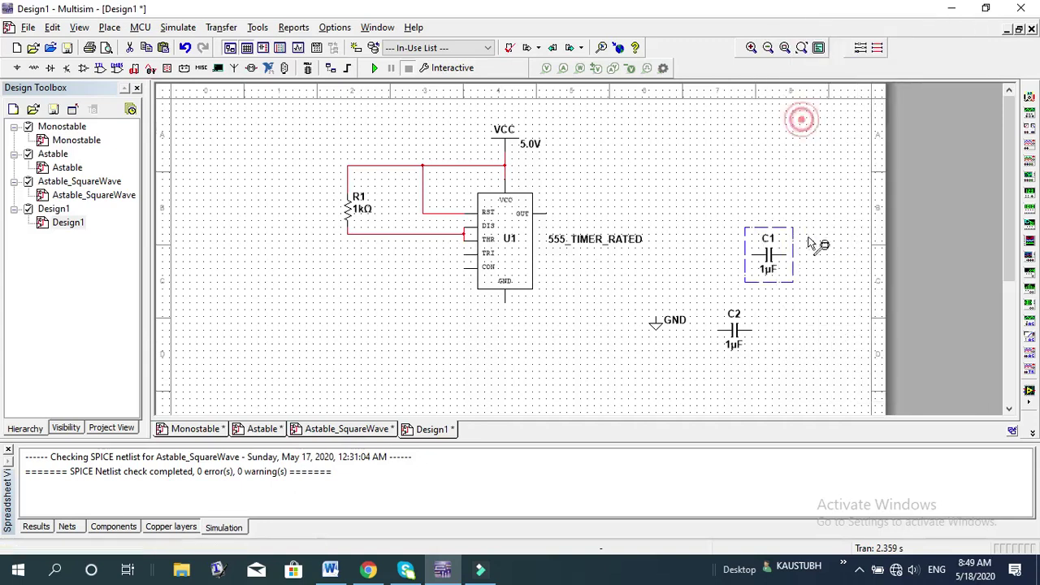
pyautogui.moveTo(774, 269); pyautogui.dragTo(358, 254)
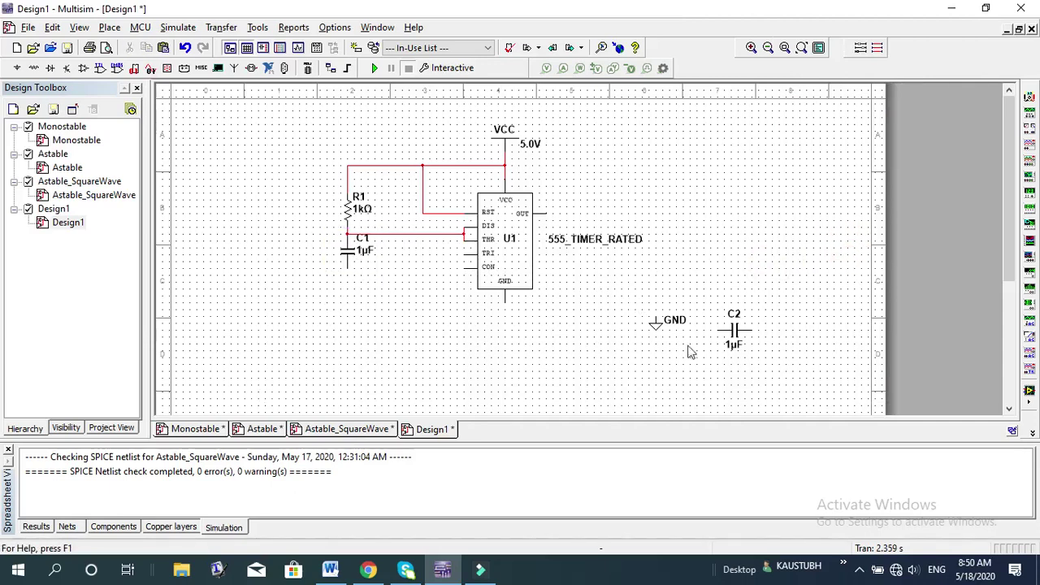
# - Move the ground symbol directly below the timer and connect it to the timer's GND pin
pyautogui.moveTo(655, 325); pyautogui.dragTo(506, 364)
pyautogui.click(606, 337)
pyautogui.click(596, 339)
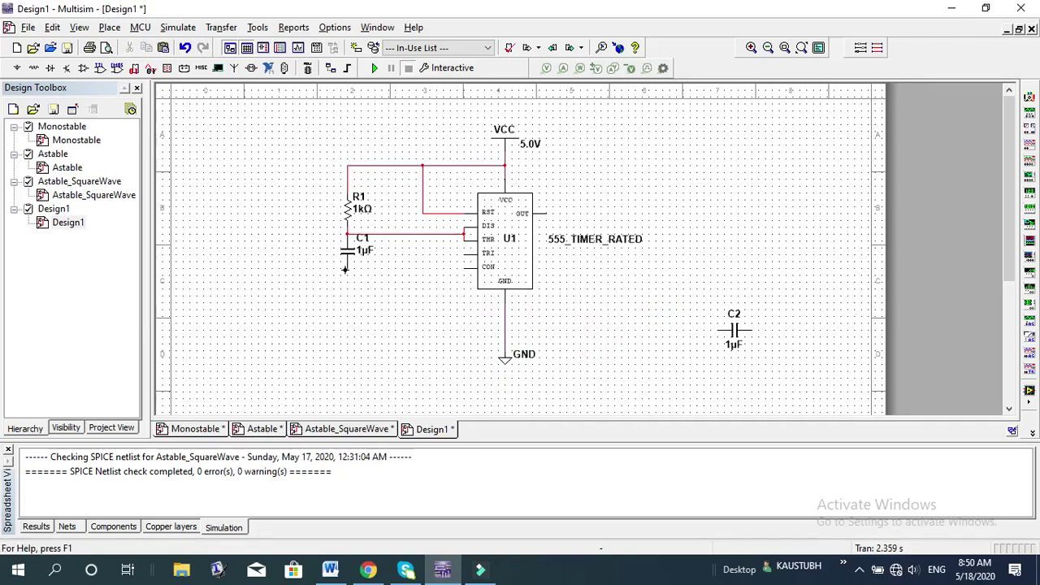
# - Shift C1 further down below R1 and wire its lower end to the timer's ground line
pyautogui.moveTo(348, 265); pyautogui.dragTo(346, 294)
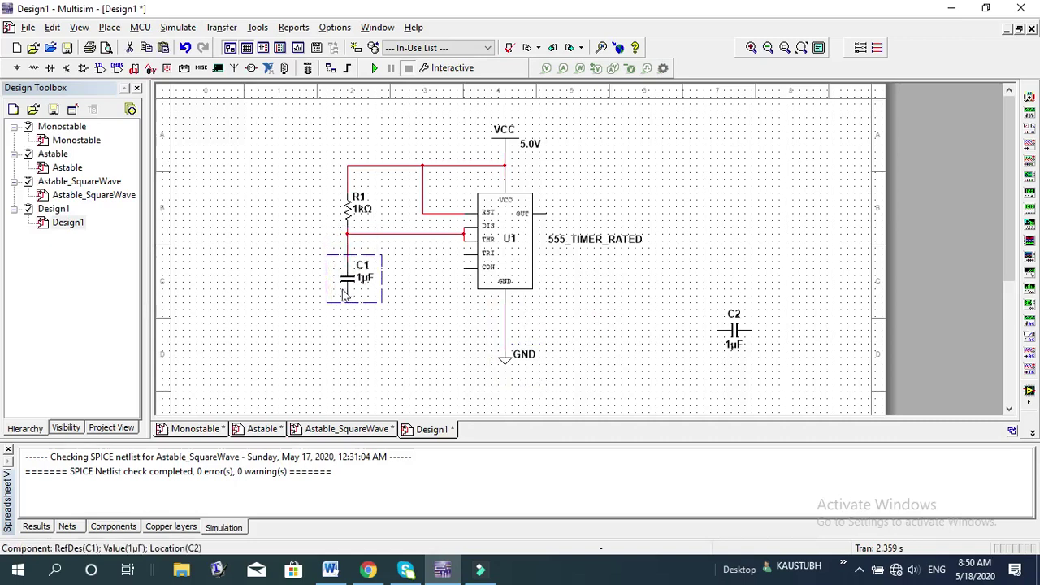
pyautogui.click(350, 330)
pyautogui.click(345, 295)
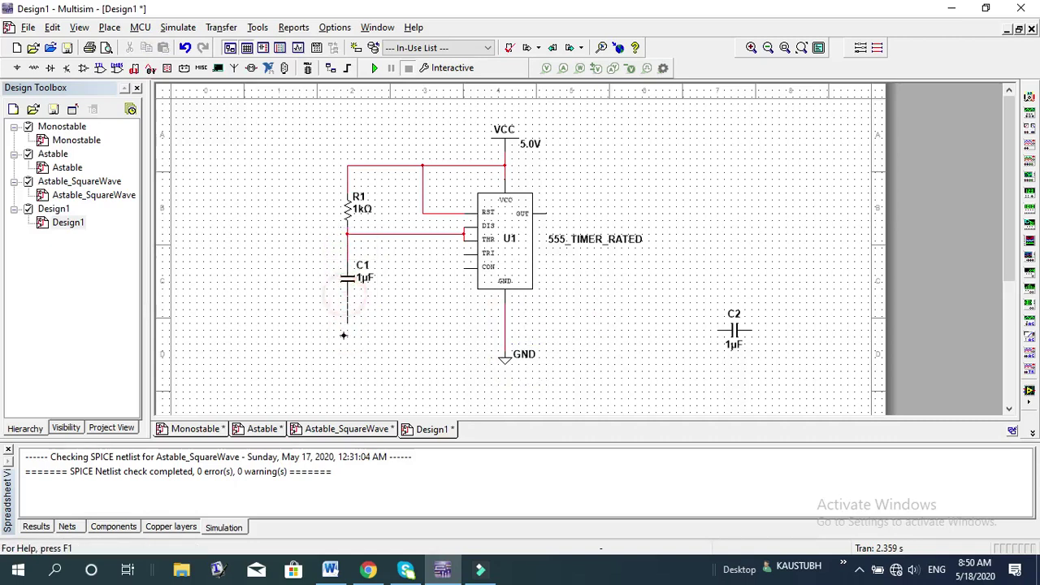
pyautogui.click(505, 335)
pyautogui.click(568, 325)
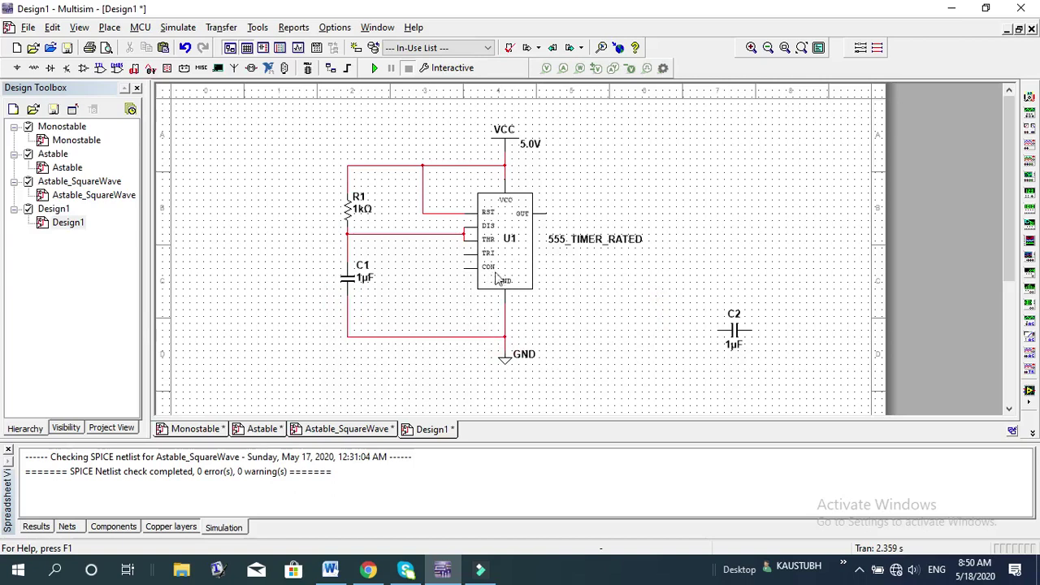
# - Rotate capacitor C2 90° clockwise and move it to the left of the timer, just below the CON pin
pyautogui.click(724, 343)
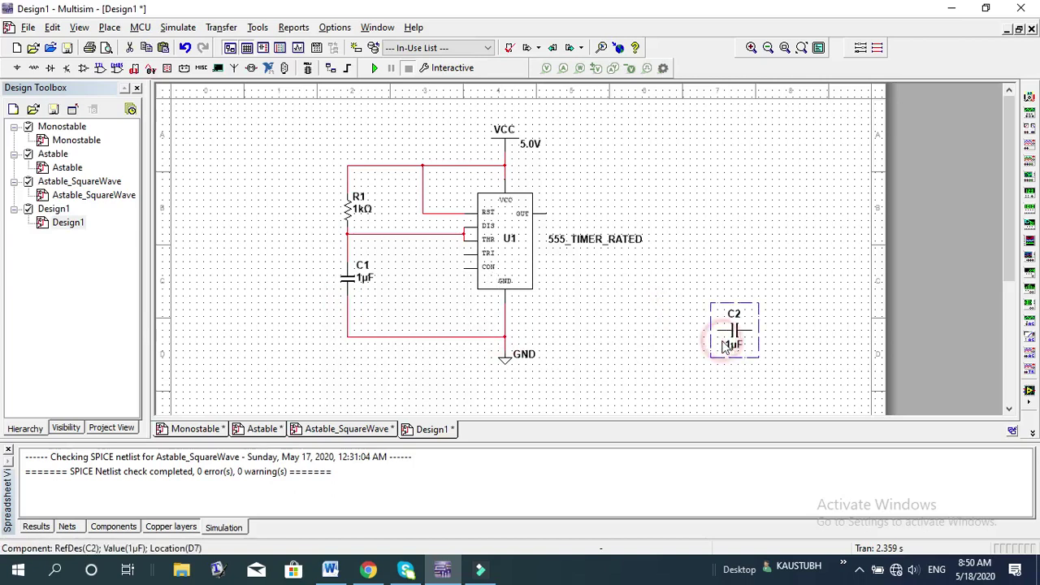
pyautogui.rightClick(722, 341)
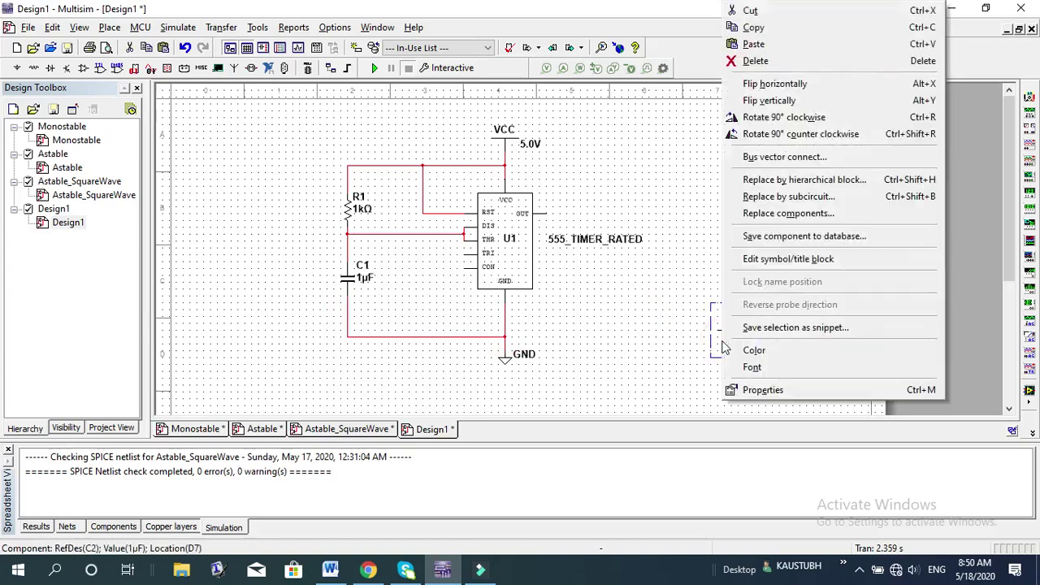
pyautogui.click(772, 122)
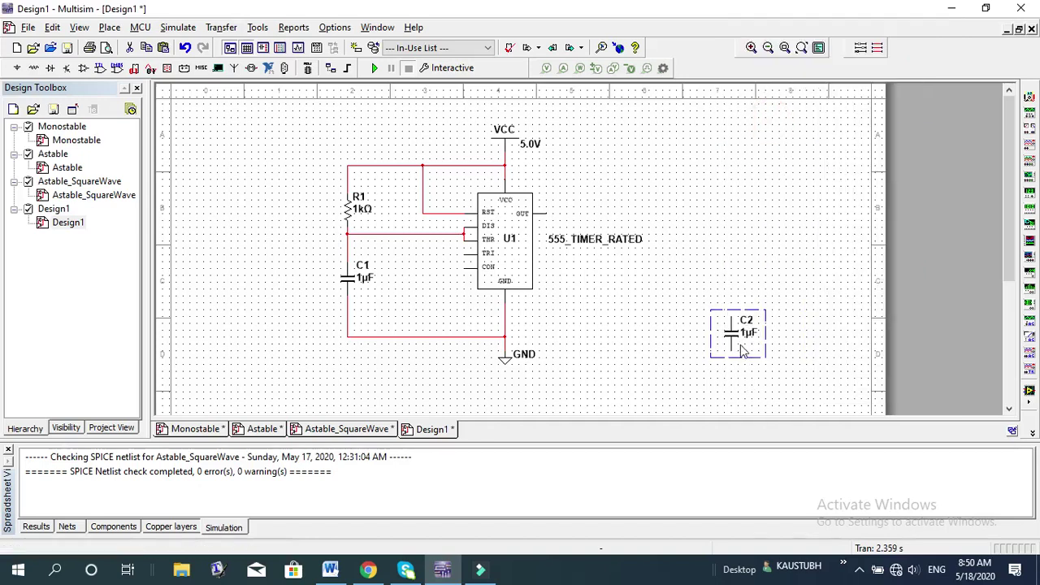
pyautogui.moveTo(534, 303); pyautogui.dragTo(436, 293)
# - Connect C2 between the timer's CON pin and the ground wire running from C1
pyautogui.click(778, 258)
pyautogui.click(734, 301)
pyautogui.click(438, 307)
pyautogui.click(437, 337)
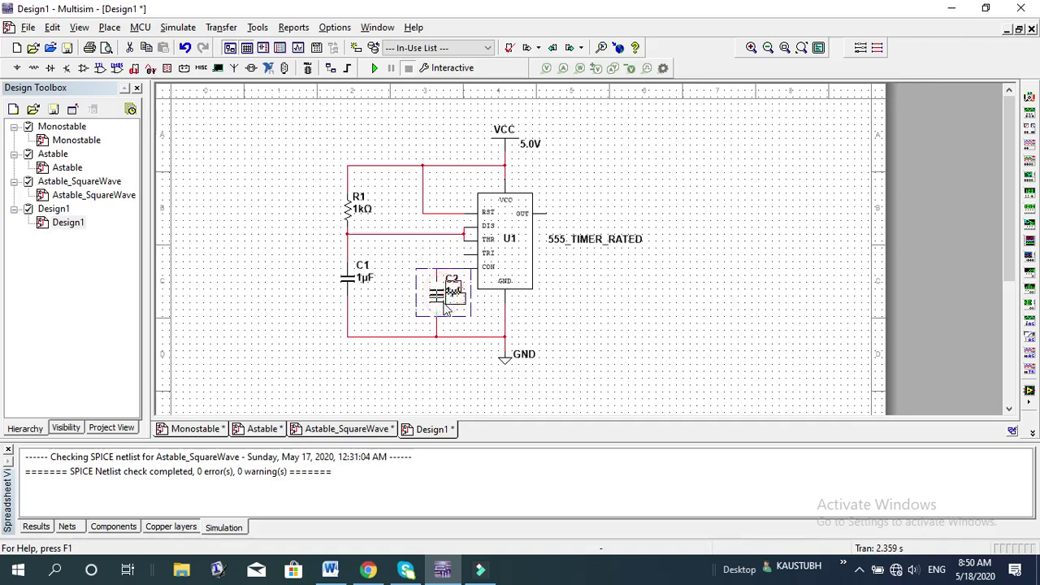
# - Shift C2 slightly down on its wire and move the R1 label to the left of the resistor
pyautogui.moveTo(447, 301); pyautogui.dragTo(447, 308)
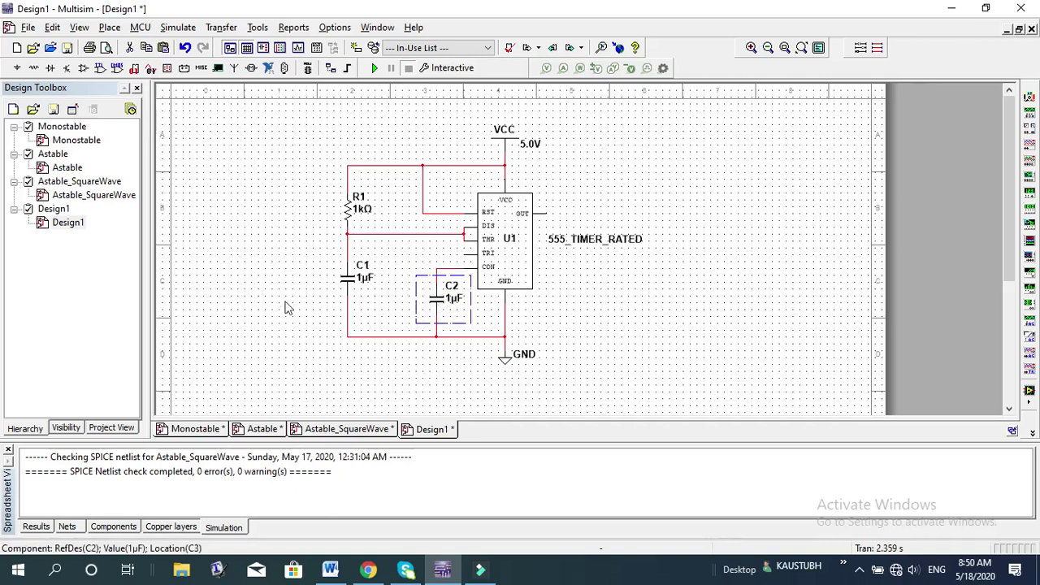
pyautogui.moveTo(358, 200); pyautogui.dragTo(327, 211)
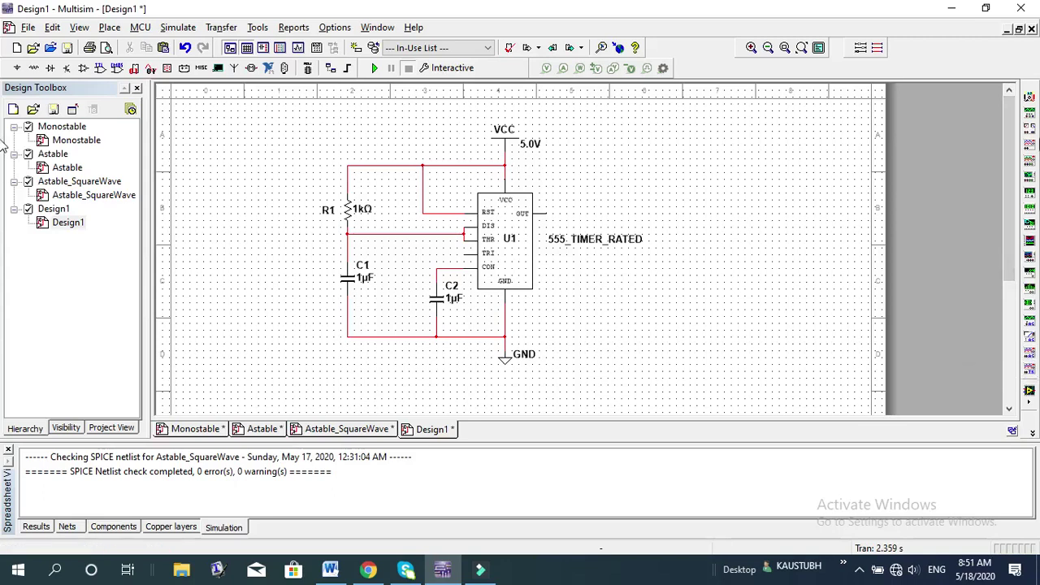
# - Place a function generator to the left of C1 and an oscilloscope to the right of the timer
pyautogui.click(1029, 116)
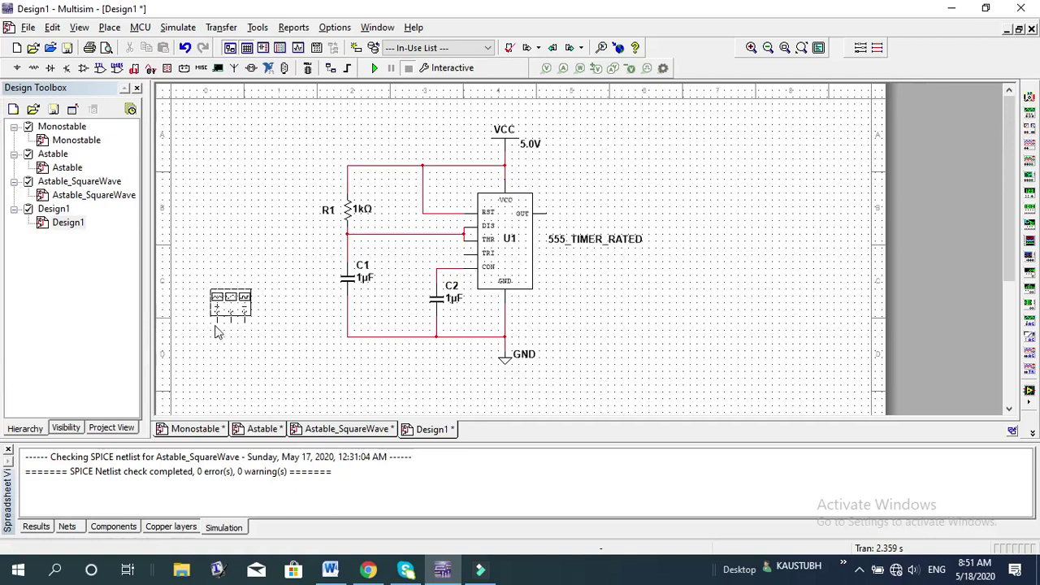
pyautogui.rightClick(242, 318)
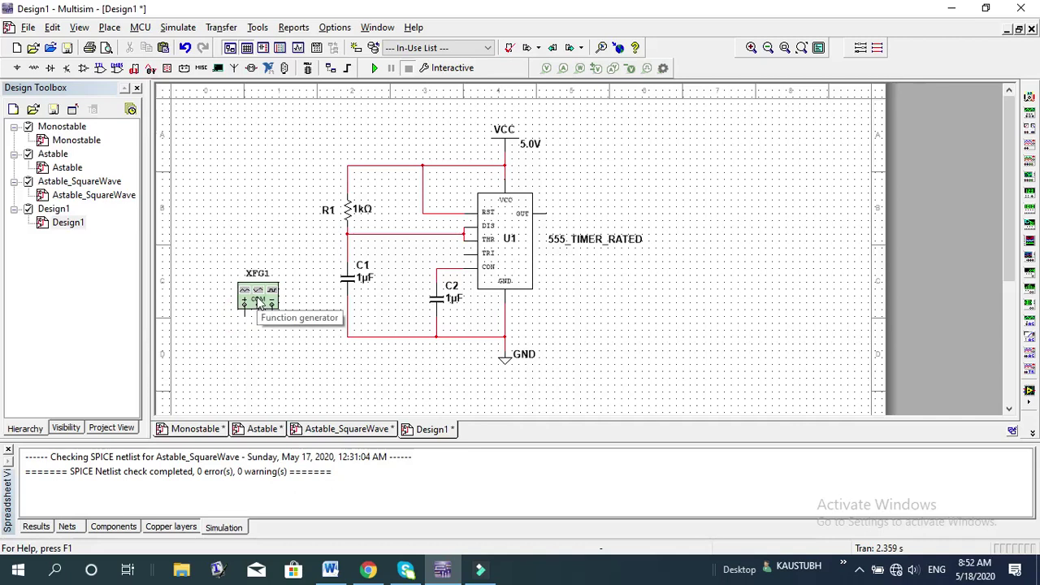
pyautogui.click(1030, 144)
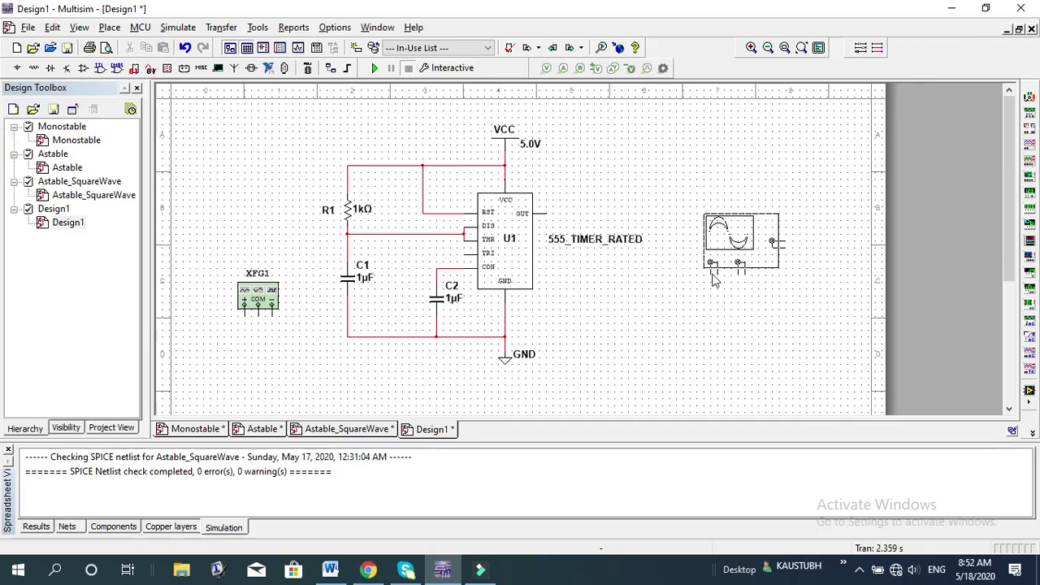
pyautogui.click(712, 279)
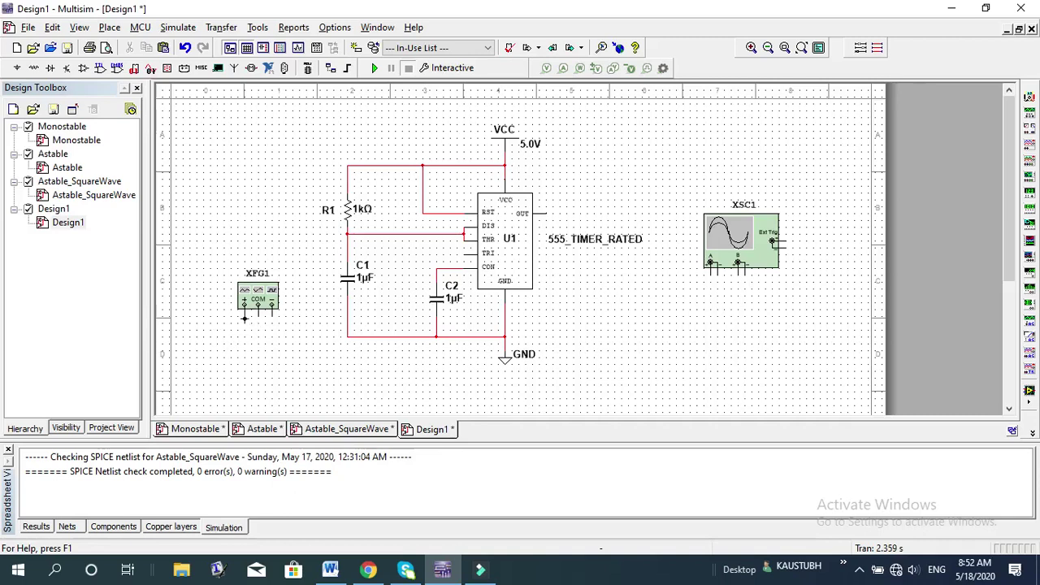
# - Wire the function generator's + terminal to the timer's TRI pin and its COM terminal to the ground line
pyautogui.click(244, 318)
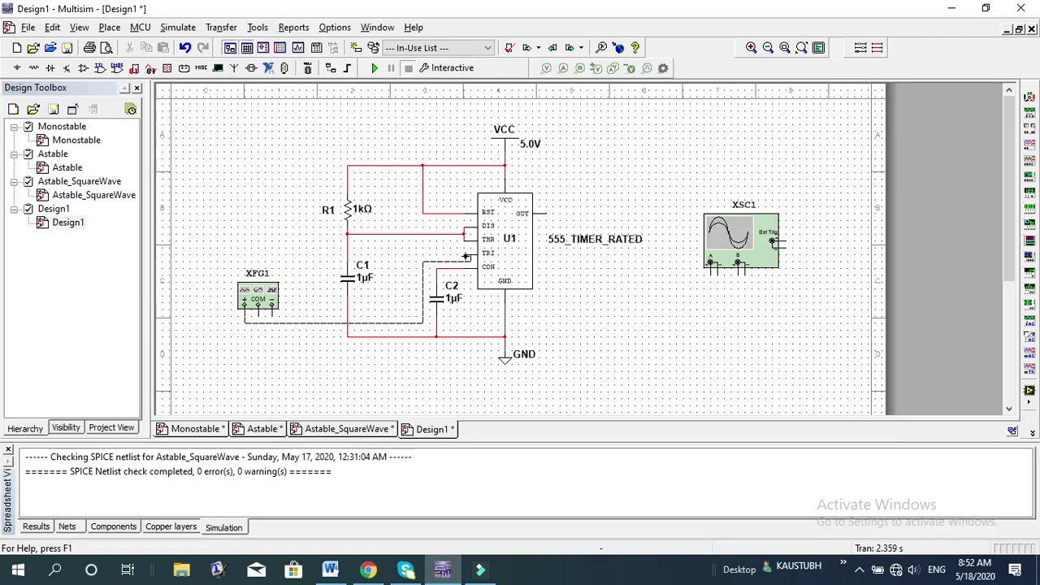
pyautogui.click(464, 255)
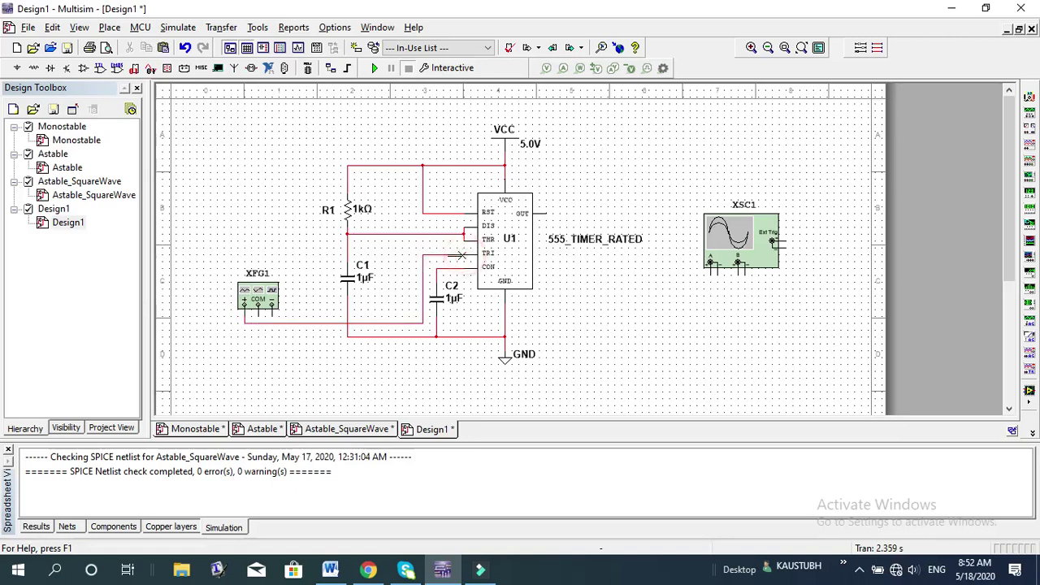
pyautogui.click(257, 317)
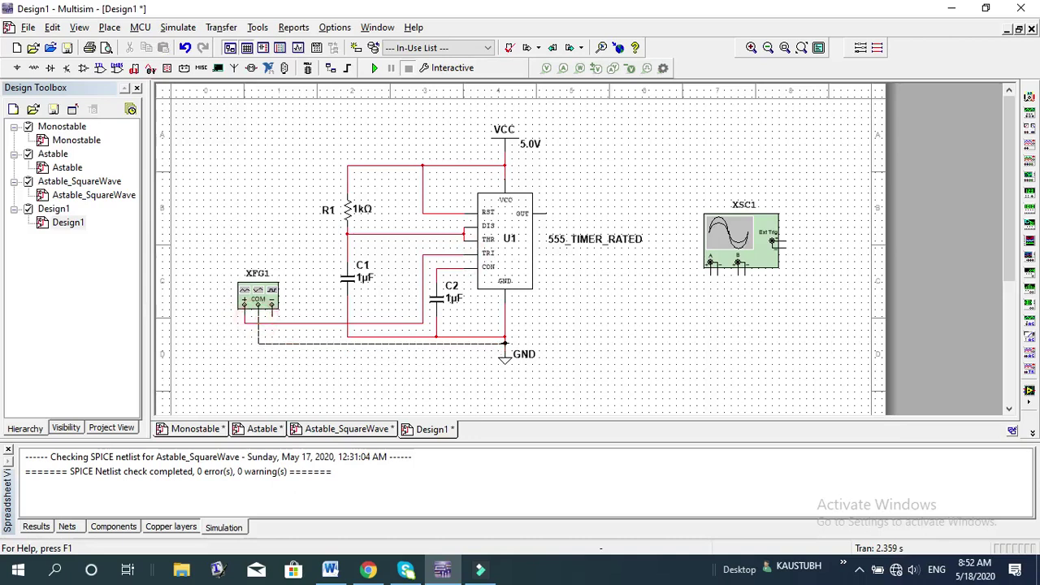
pyautogui.click(505, 342)
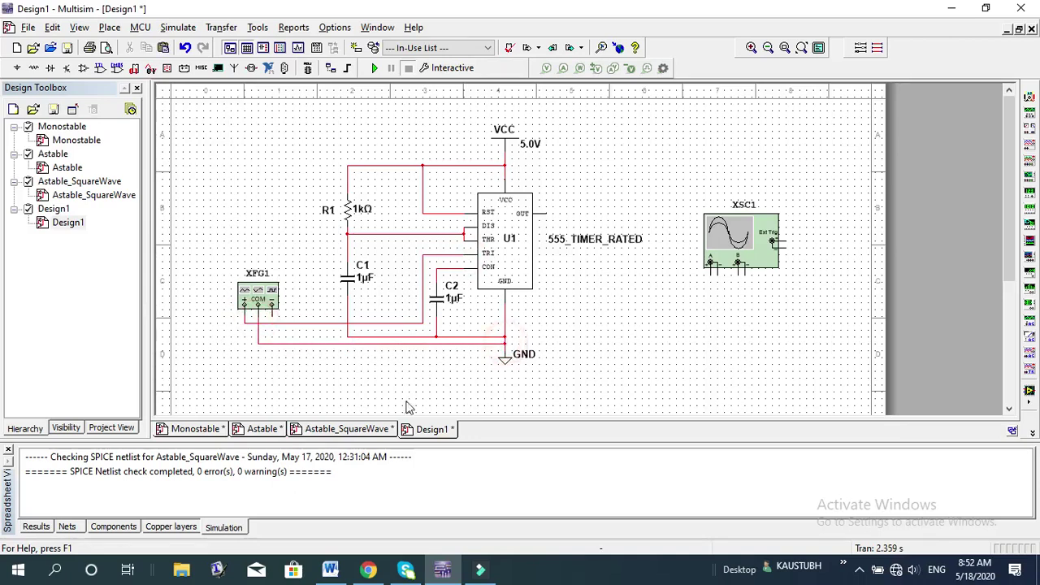
pyautogui.click(646, 335)
pyautogui.click(547, 213)
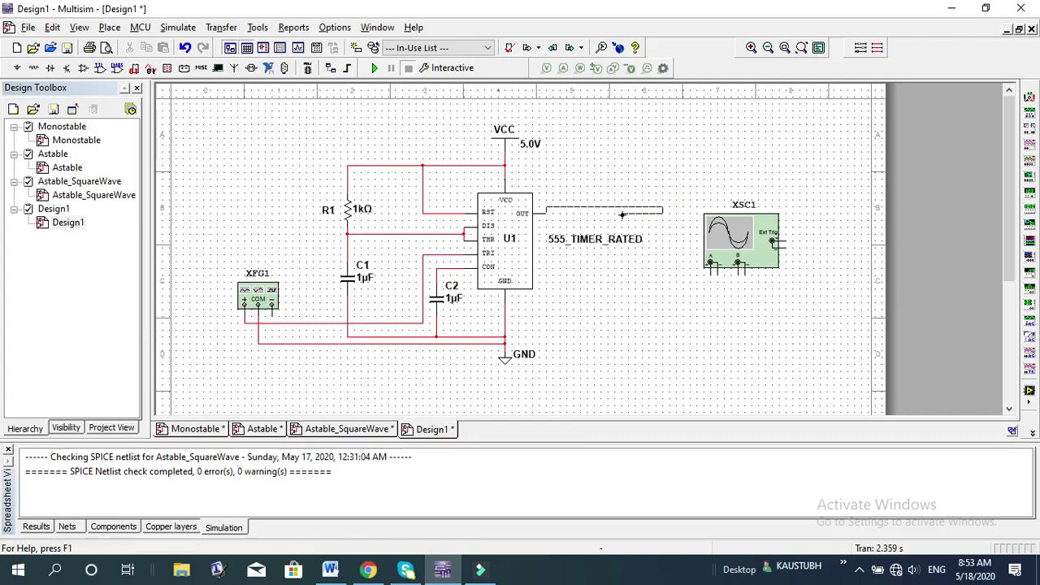
pyautogui.click(623, 208)
pyautogui.click(569, 210)
pyautogui.press('Delete')
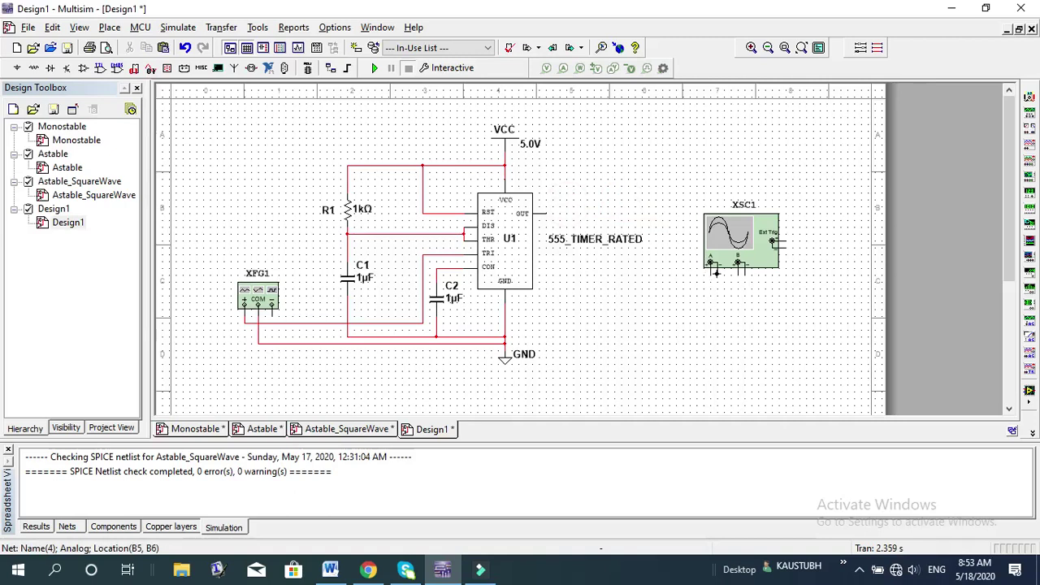
# - Wire oscilloscope channel A between the function generator's + line and ground, and channel B's positive terminal to the timer's OUT pin
pyautogui.click(710, 273)
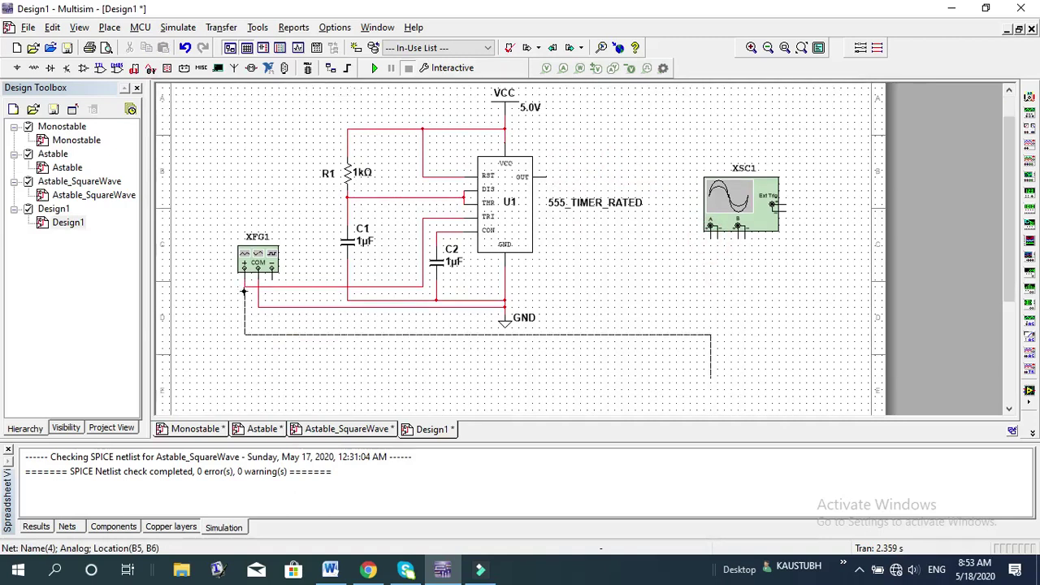
pyautogui.click(245, 286)
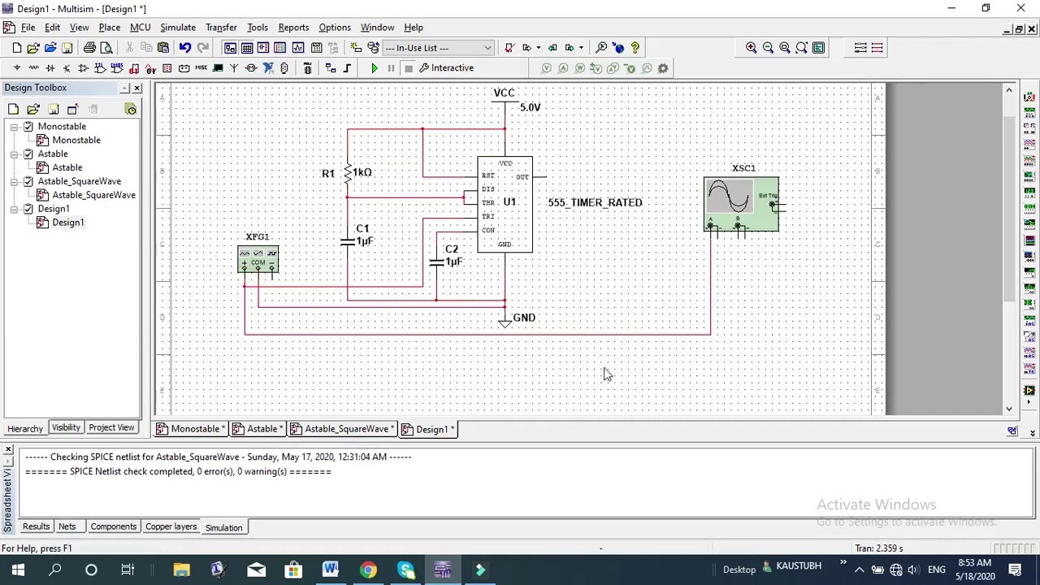
pyautogui.click(719, 237)
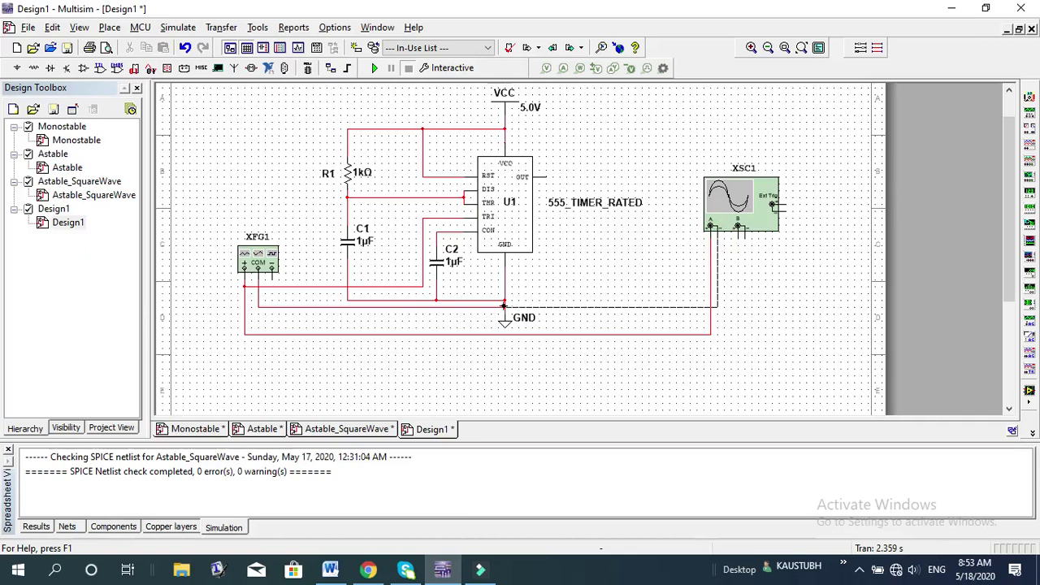
pyautogui.click(505, 306)
pyautogui.click(738, 235)
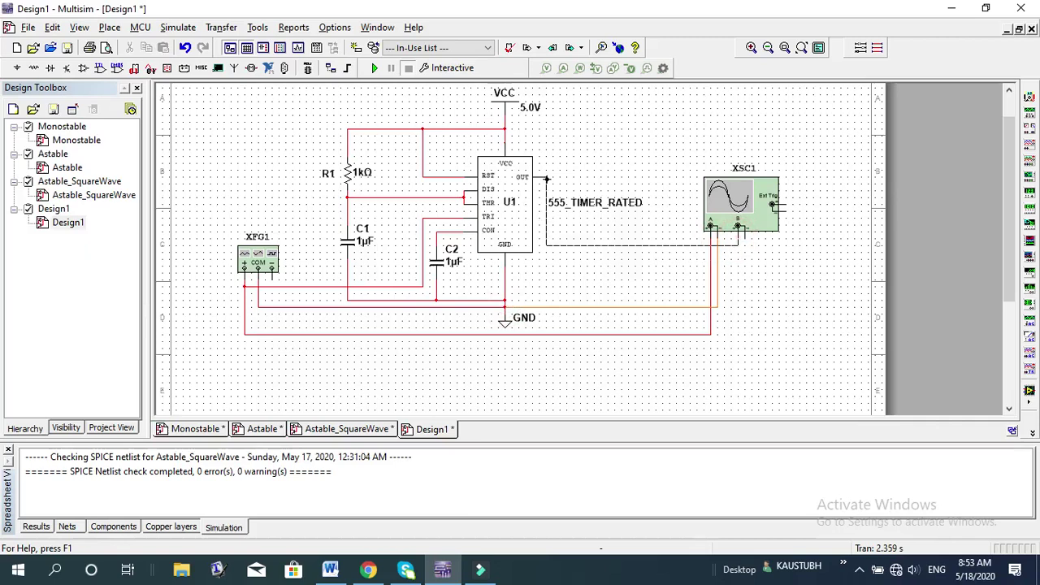
pyautogui.click(547, 177)
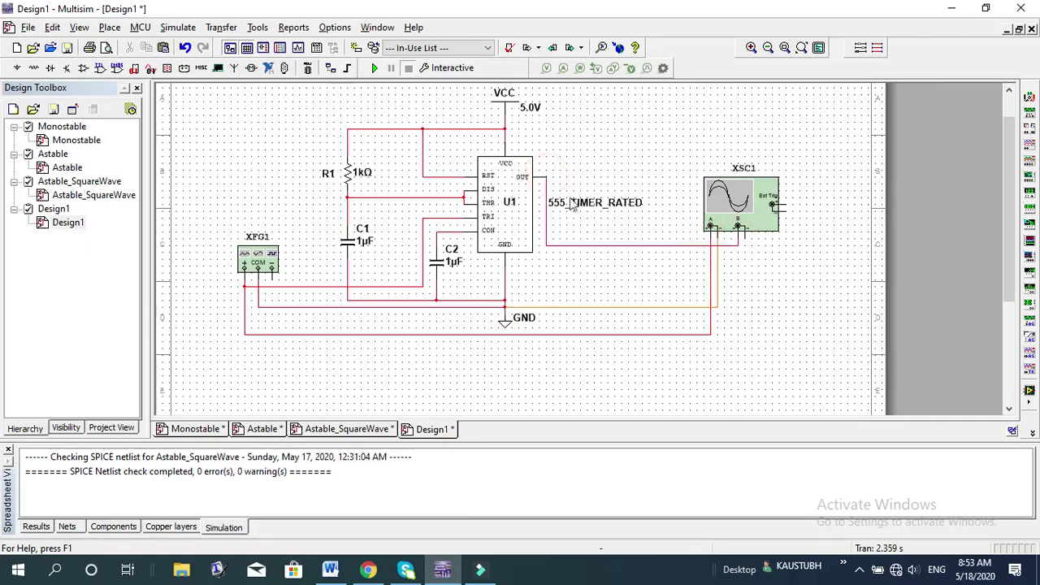
# - Wire the oscilloscope channel B negative terminal to the ground line
pyautogui.click(744, 231)
pyautogui.click(718, 306)
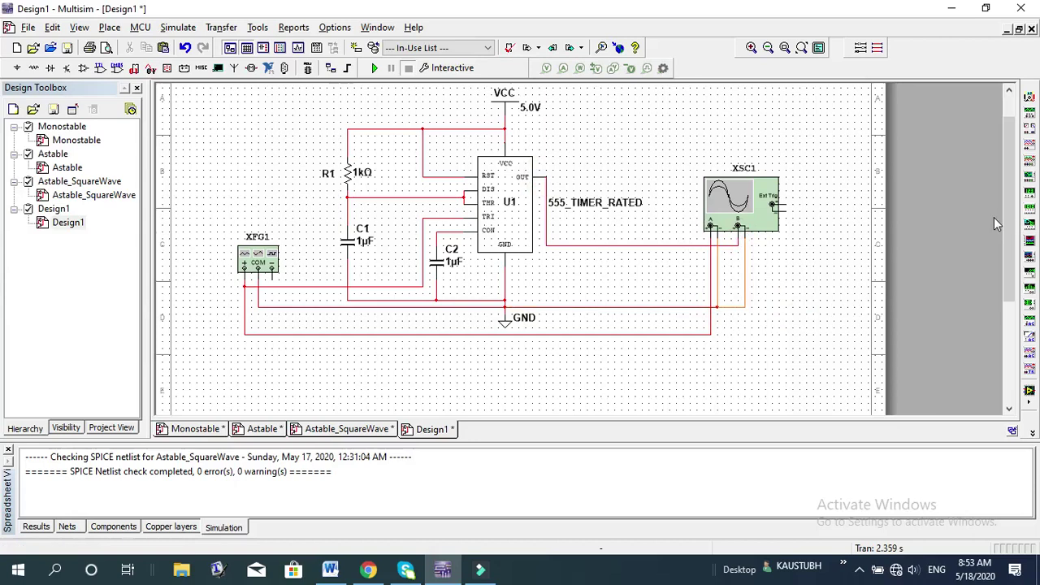
# - Set the VCC supply voltage to 10.0 V
pyautogui.moveTo(1008, 213); pyautogui.dragTo(1007, 195)
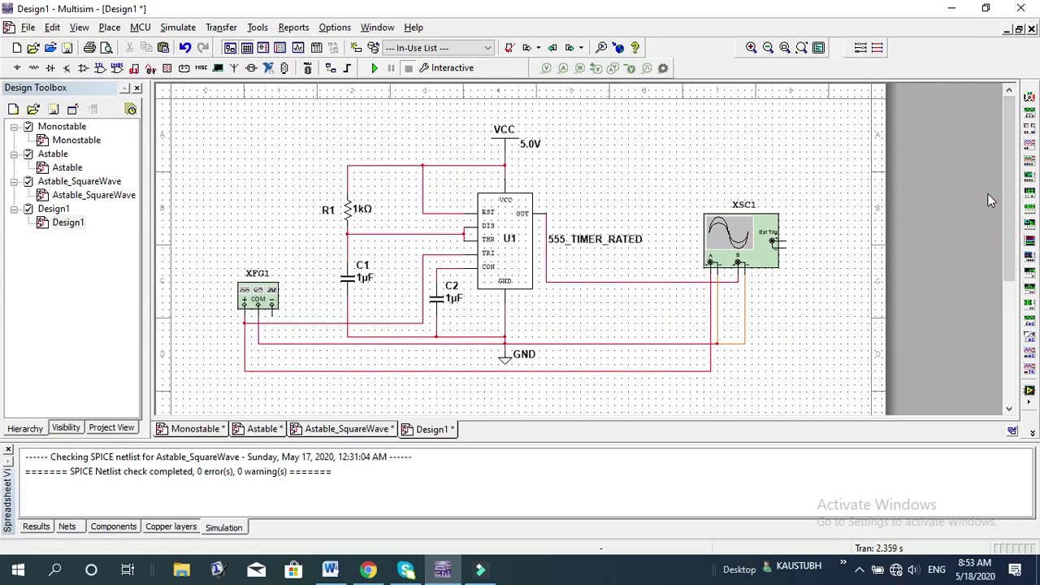
pyautogui.doubleClick(509, 135)
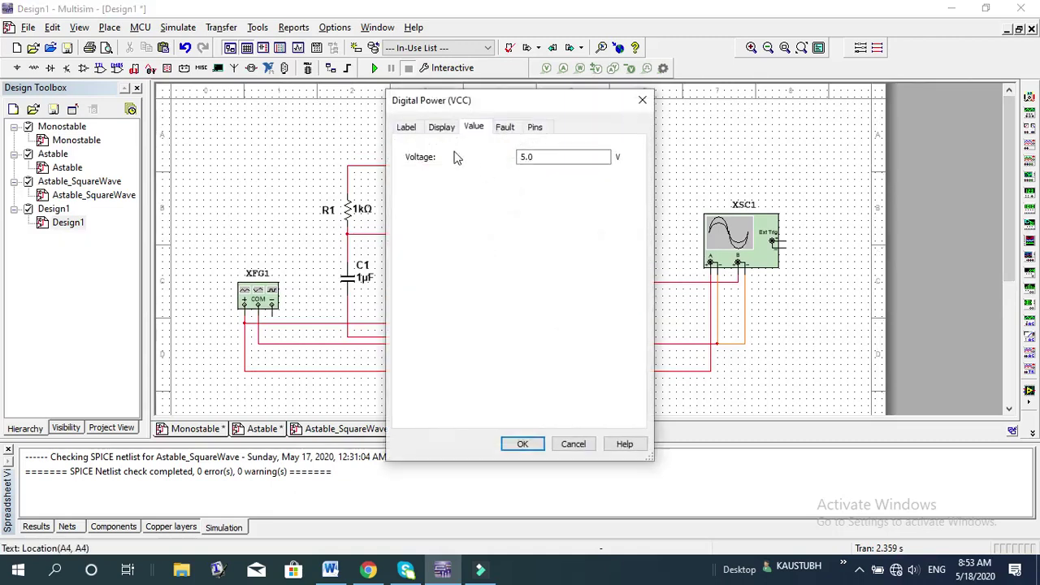
pyautogui.click(534, 127)
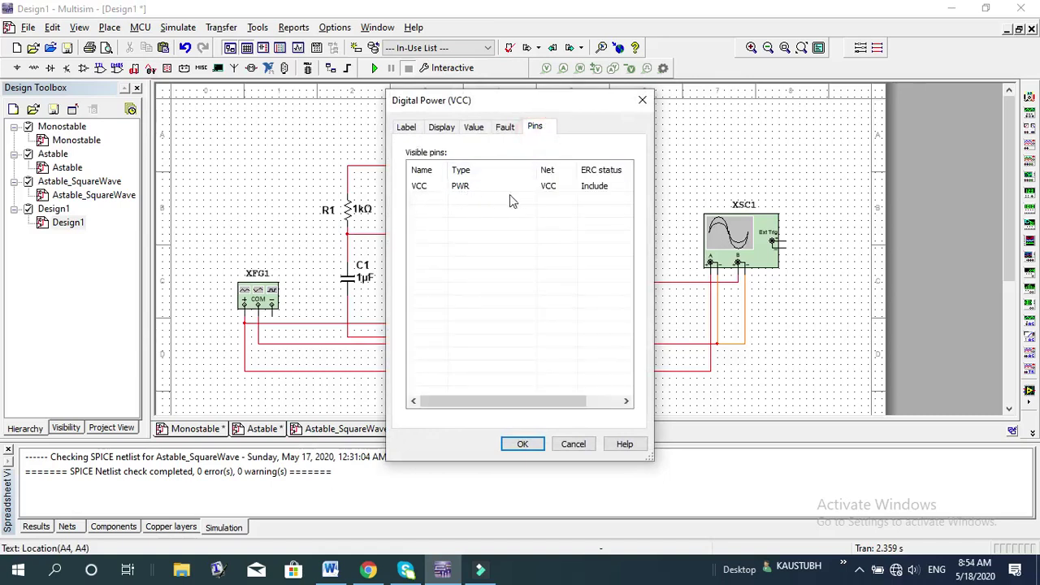
pyautogui.click(594, 187)
pyautogui.click(504, 128)
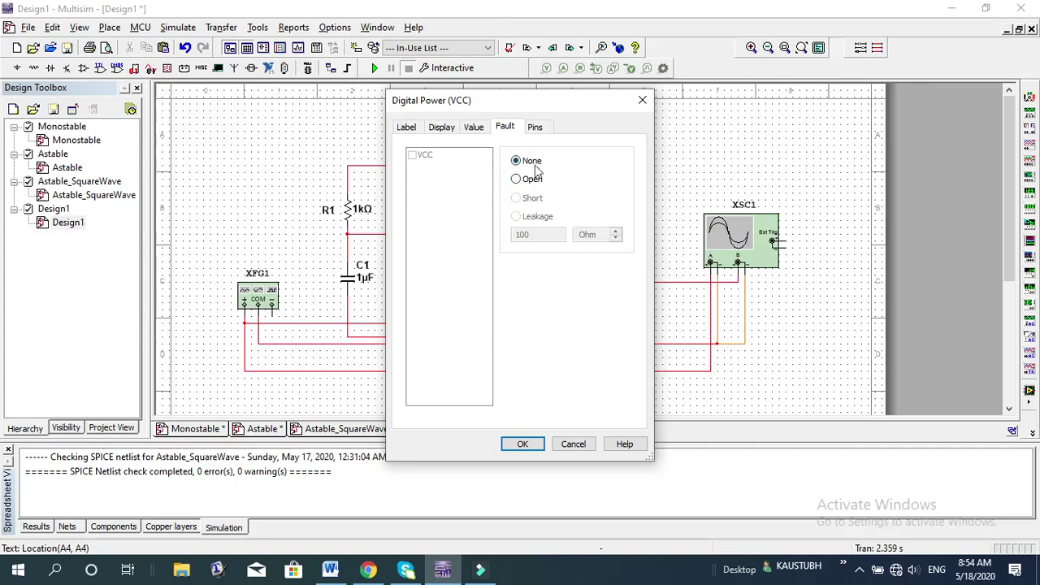
pyautogui.click(474, 127)
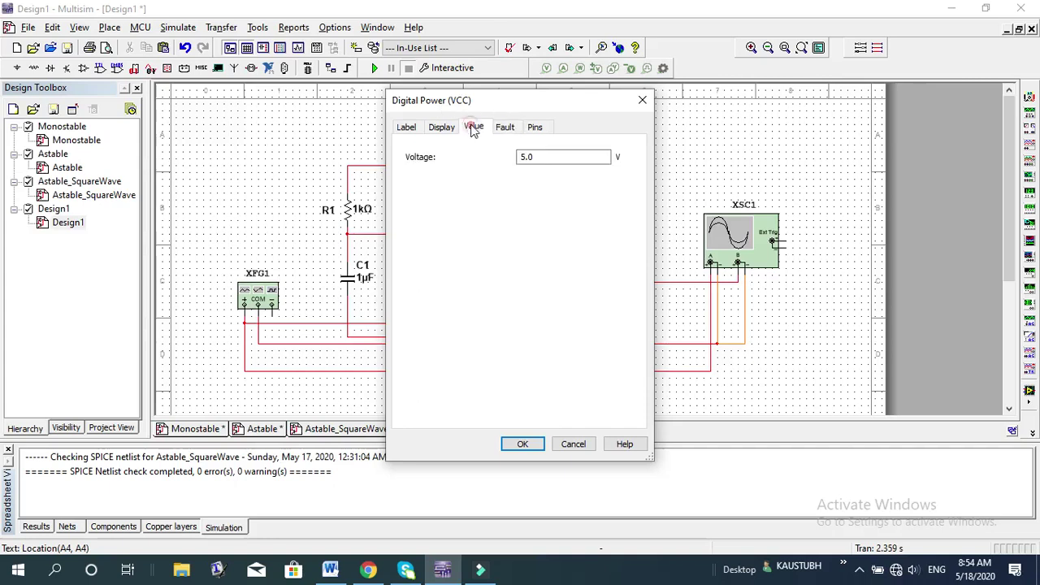
pyautogui.click(524, 158)
pyautogui.click(440, 128)
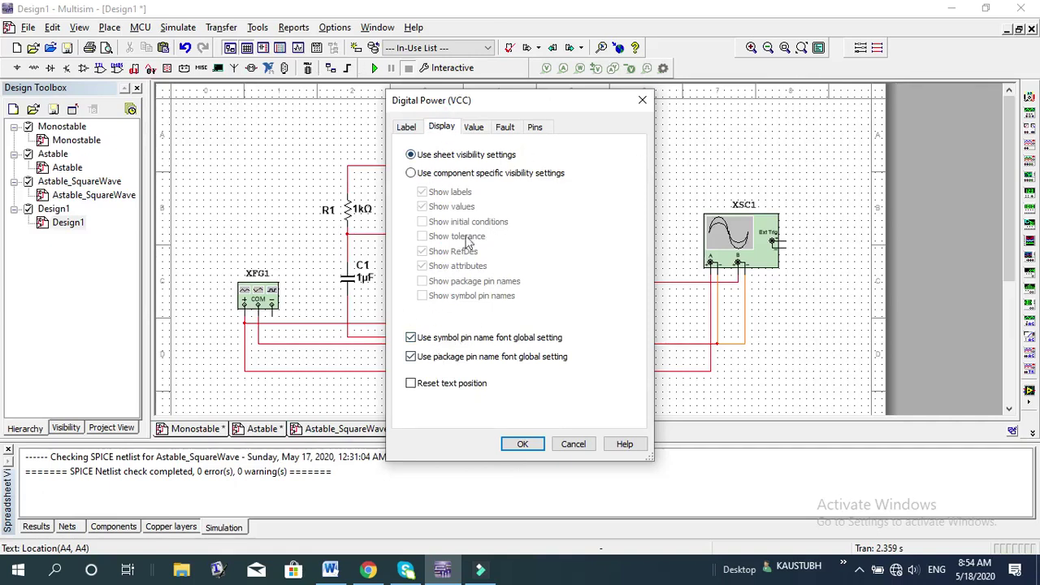
pyautogui.click(408, 130)
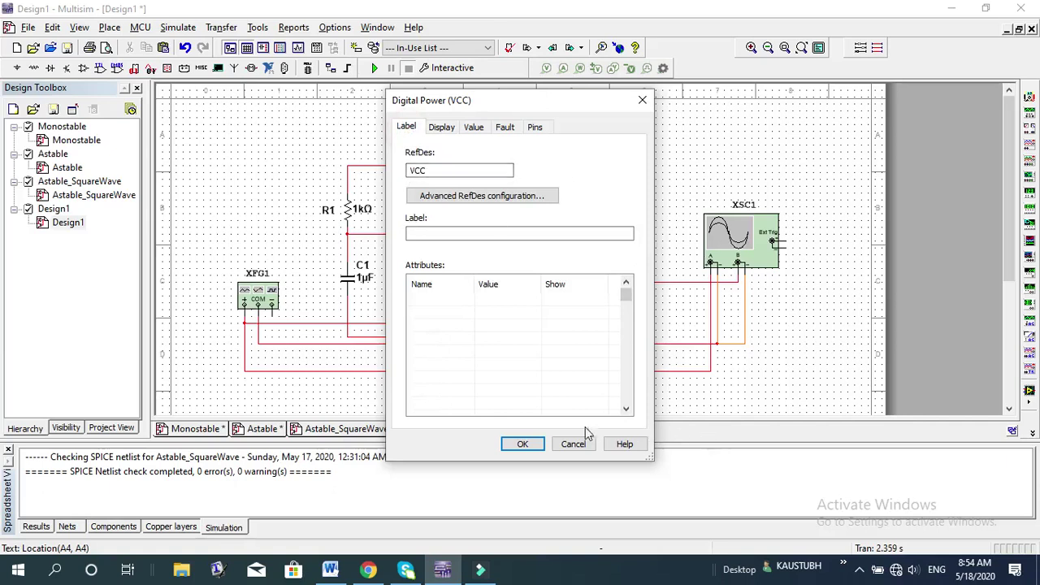
pyautogui.click(524, 445)
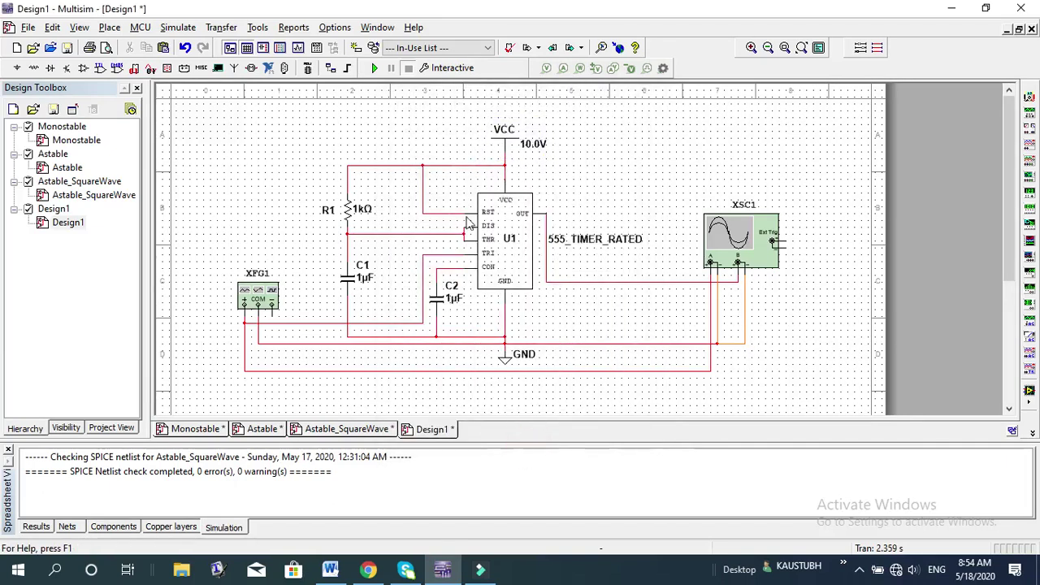
pyautogui.click(343, 211)
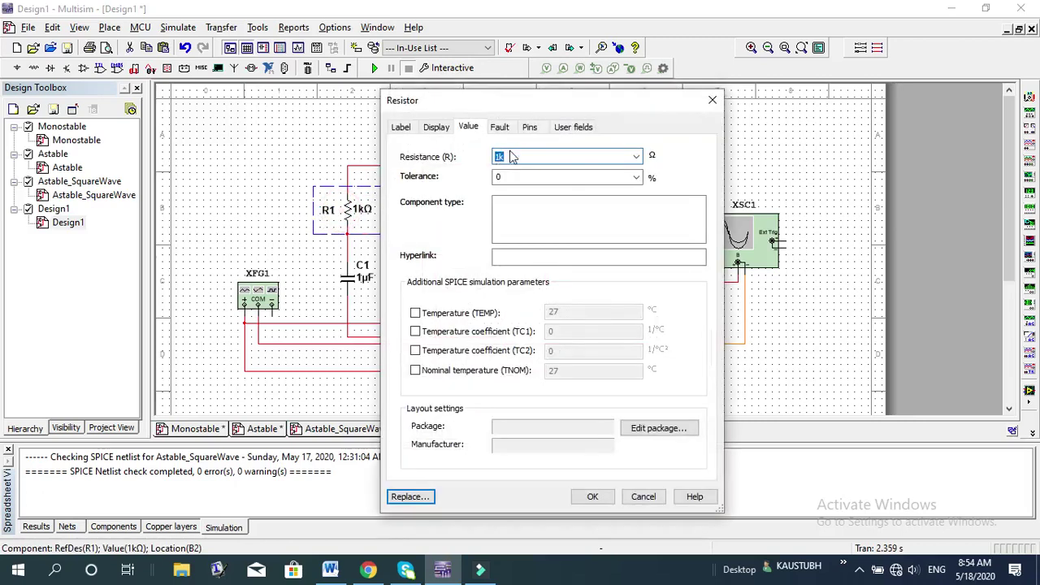
pyautogui.click(499, 177)
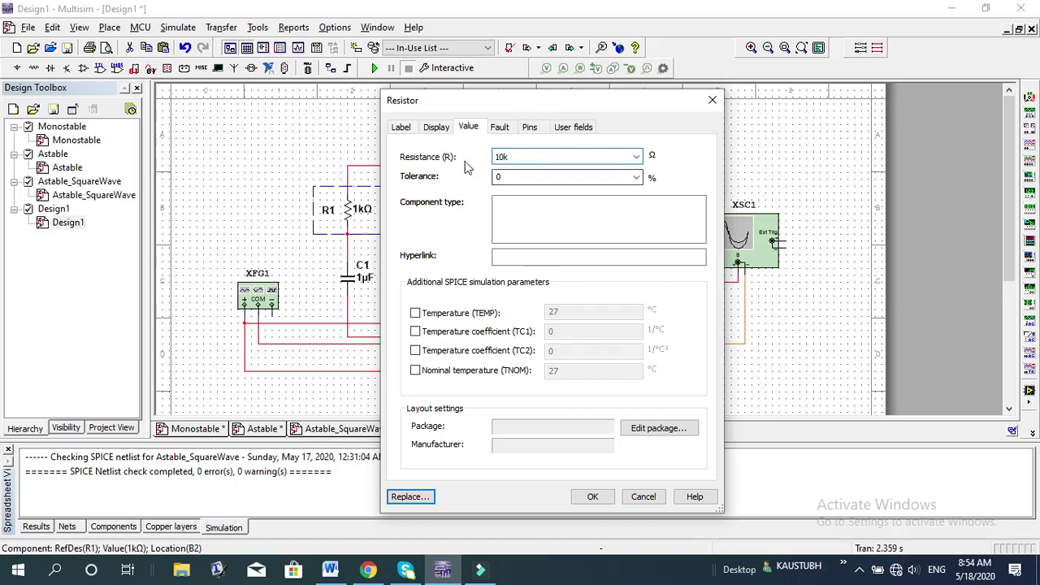
pyautogui.click(401, 129)
pyautogui.click(425, 172)
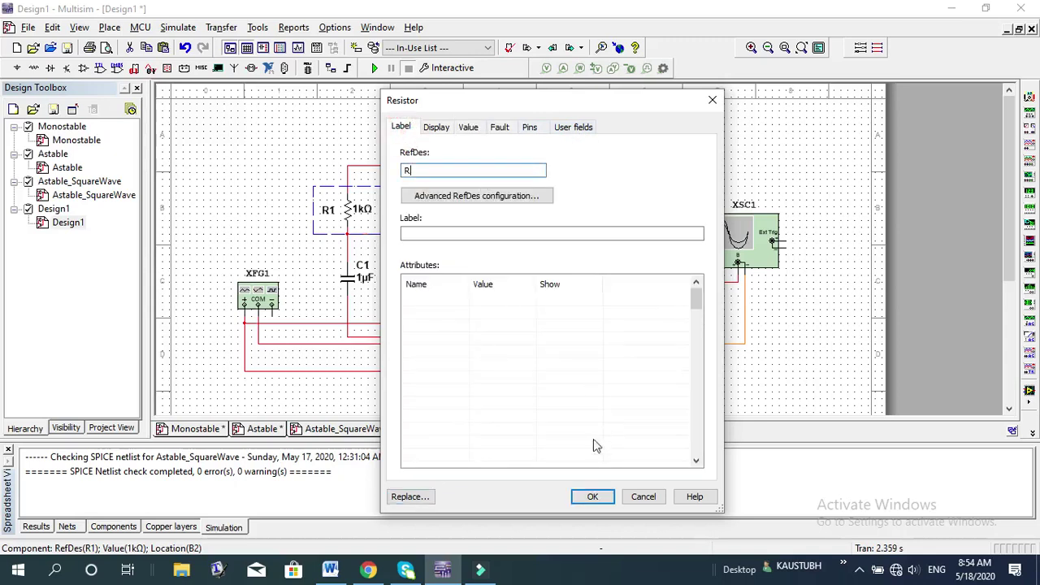
pyautogui.click(435, 128)
pyautogui.click(463, 131)
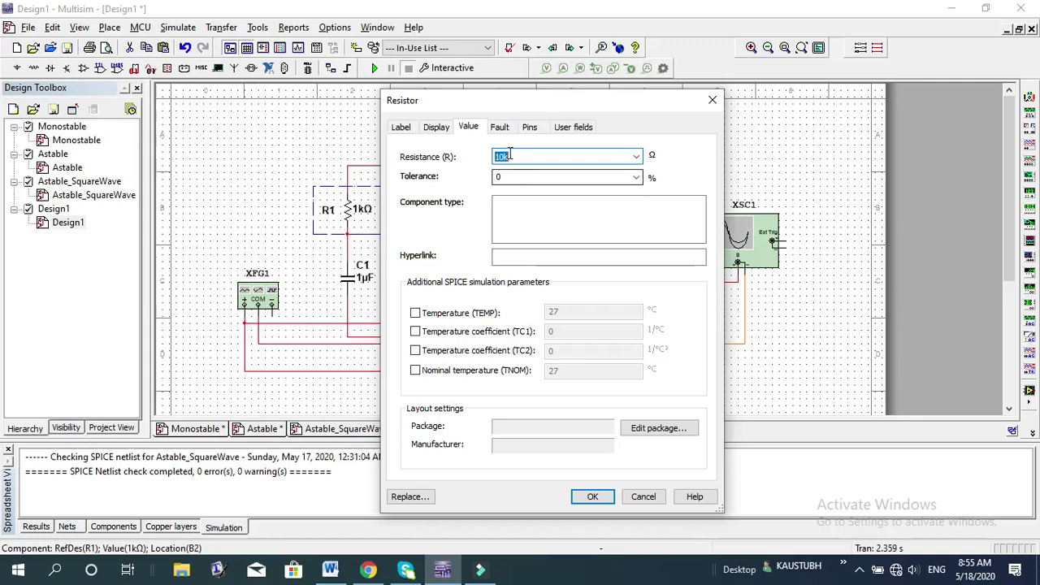
pyautogui.click(500, 128)
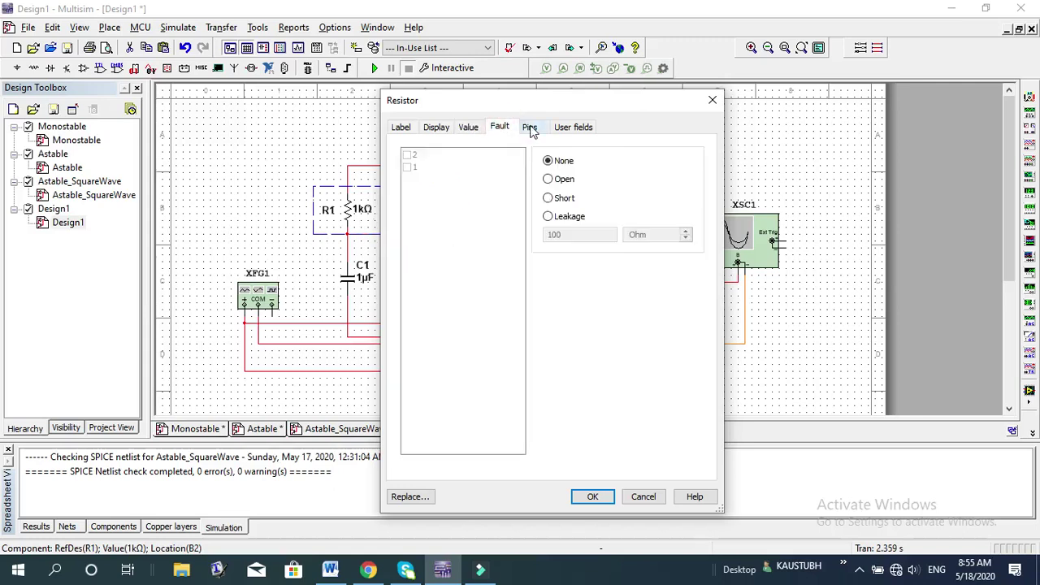
pyautogui.click(530, 128)
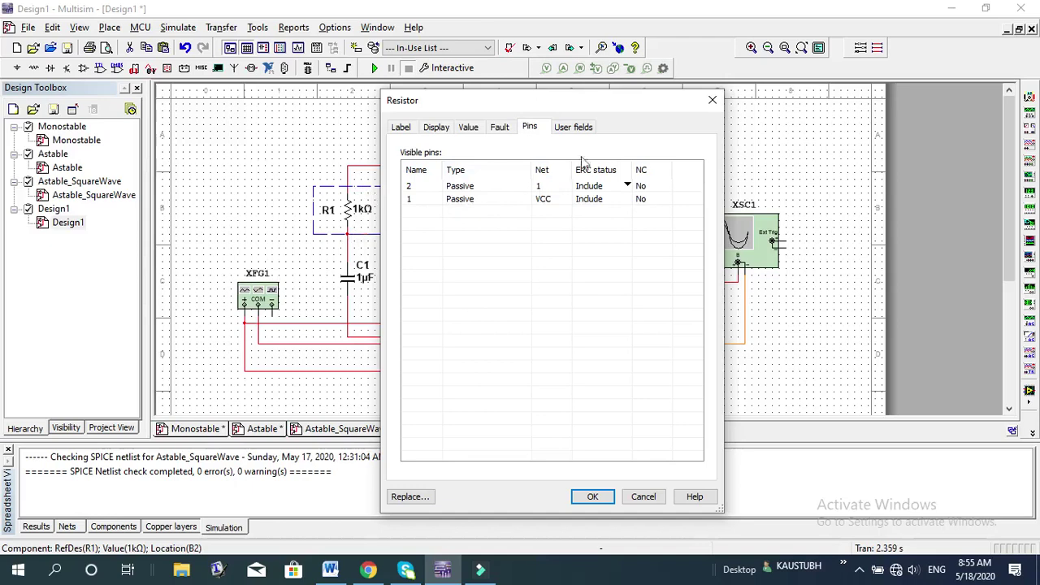
pyautogui.click(577, 127)
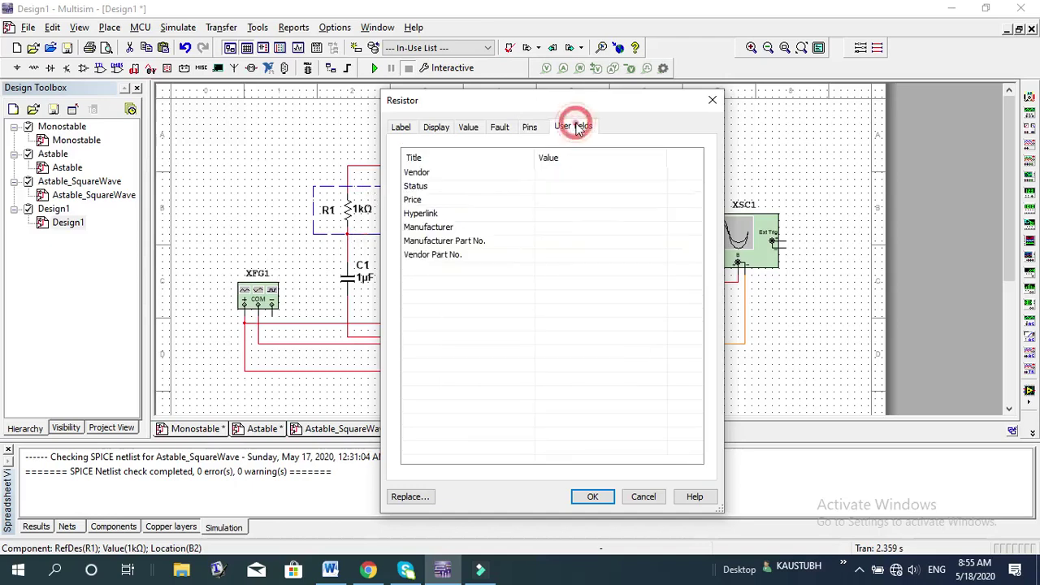
pyautogui.click(424, 173)
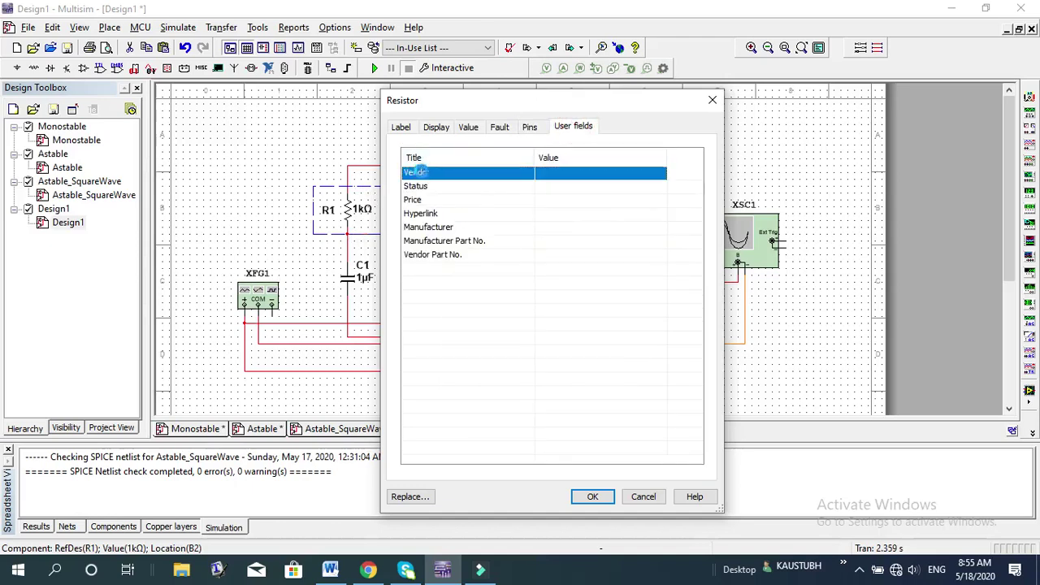
pyautogui.click(547, 172)
pyautogui.click(423, 188)
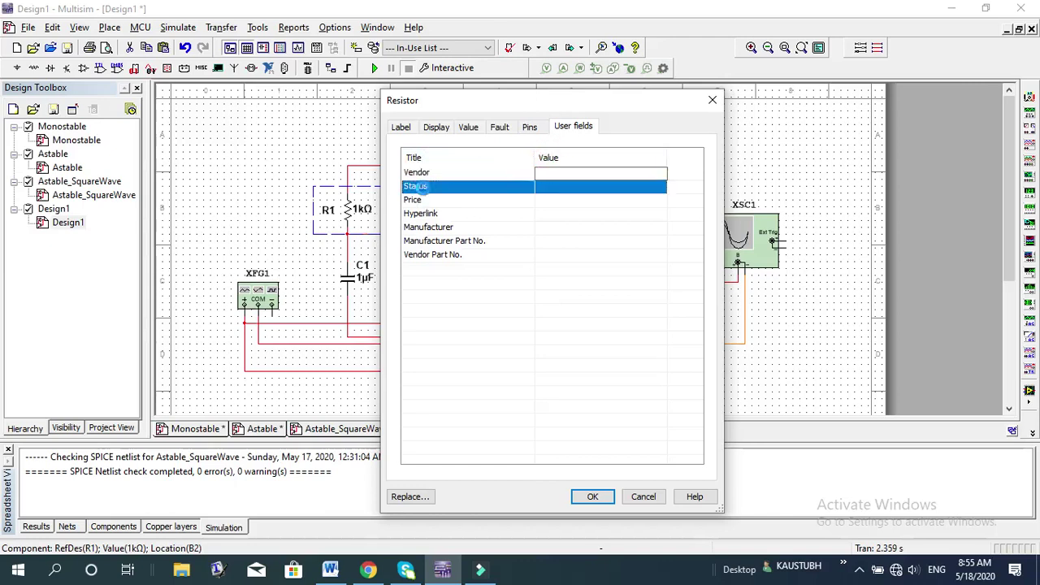
pyautogui.click(644, 497)
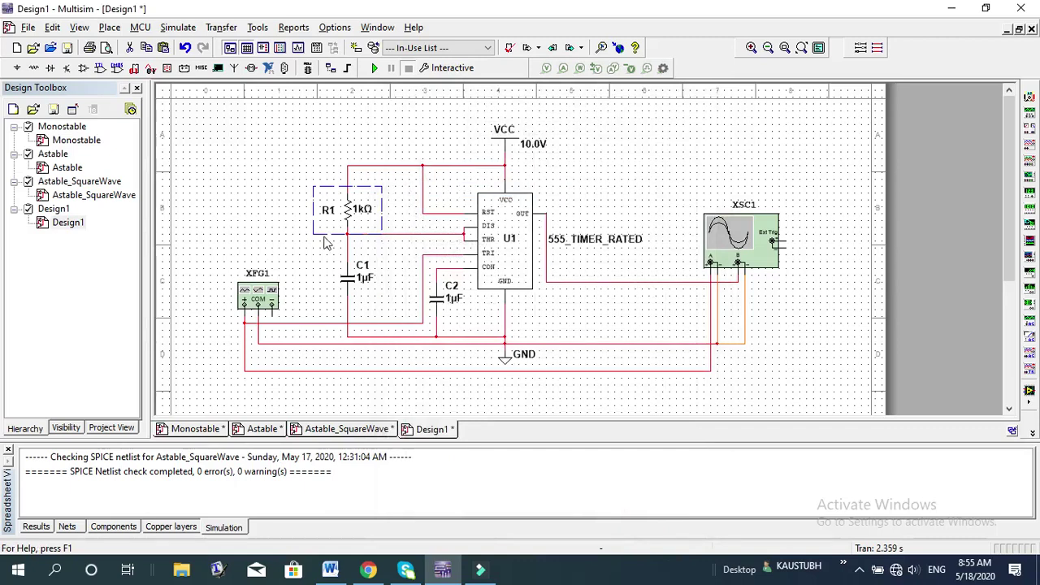
# - Rename resistor R1 as R and set its resistance to 10 kΩ
pyautogui.doubleClick(340, 208)
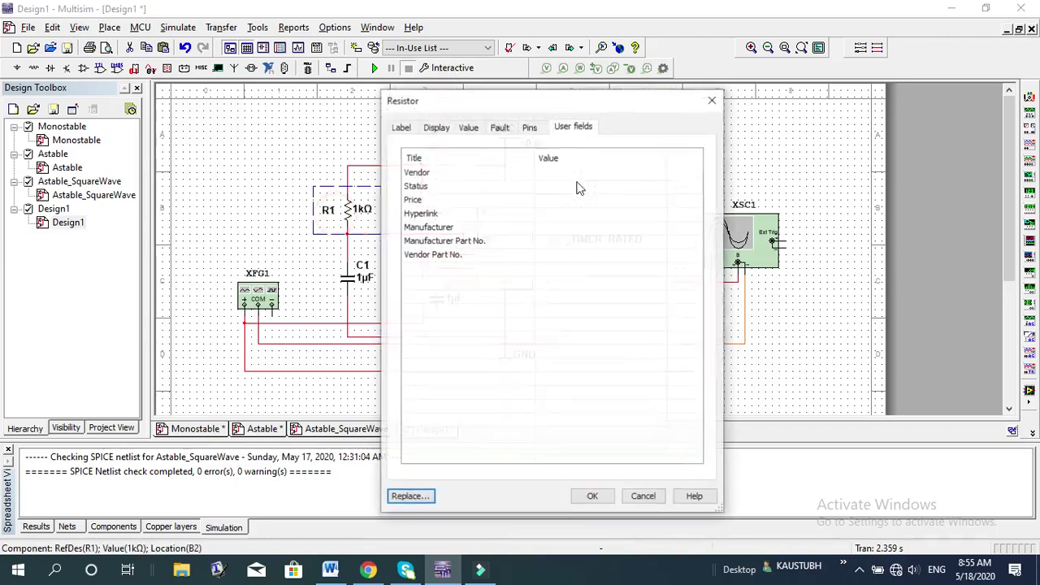
pyautogui.click(400, 128)
pyautogui.click(432, 171)
pyautogui.press('BackSpace')
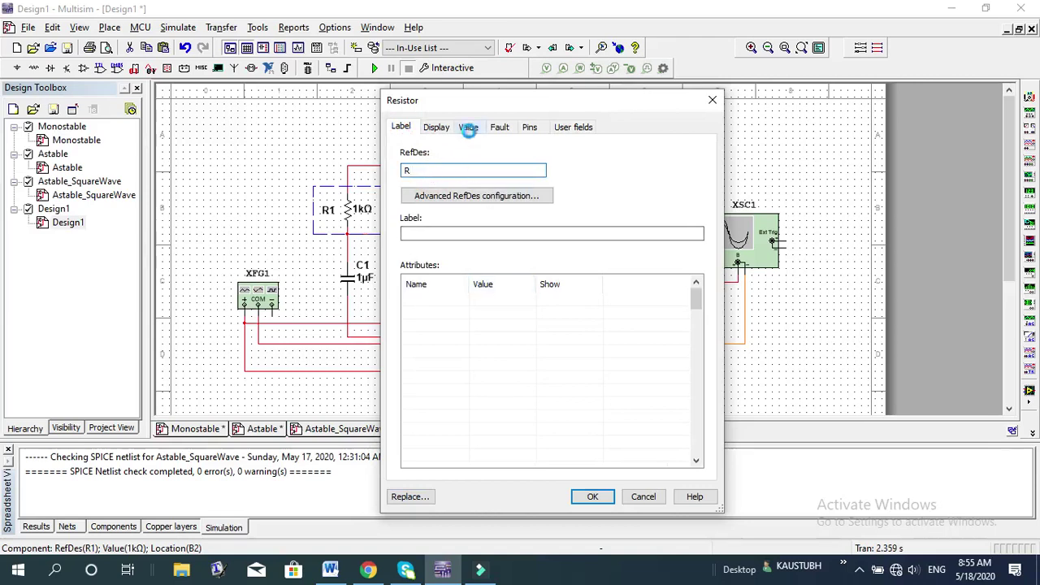
pyautogui.click(469, 127)
pyautogui.write('10k')
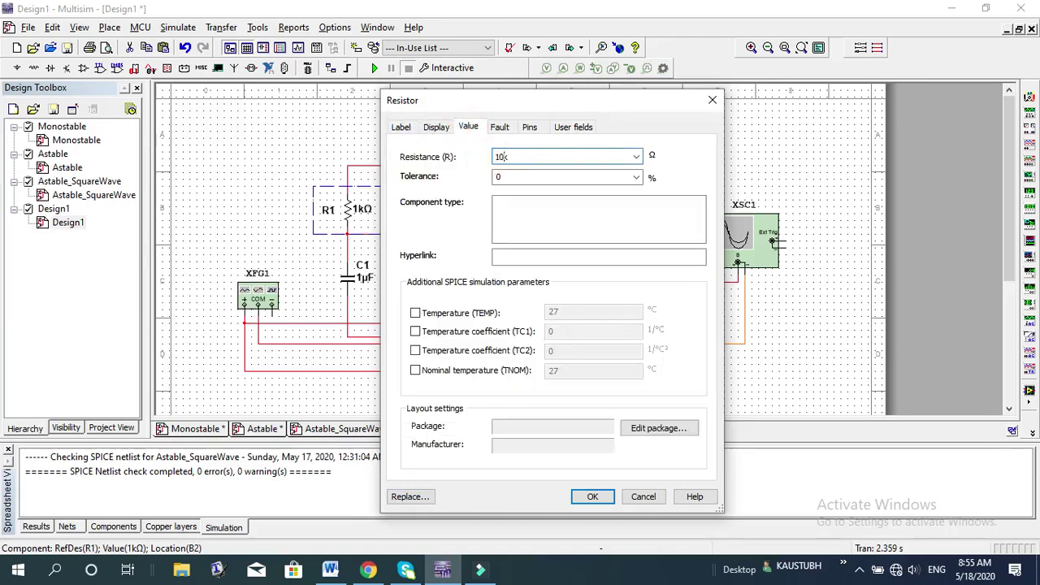
pyautogui.click(592, 497)
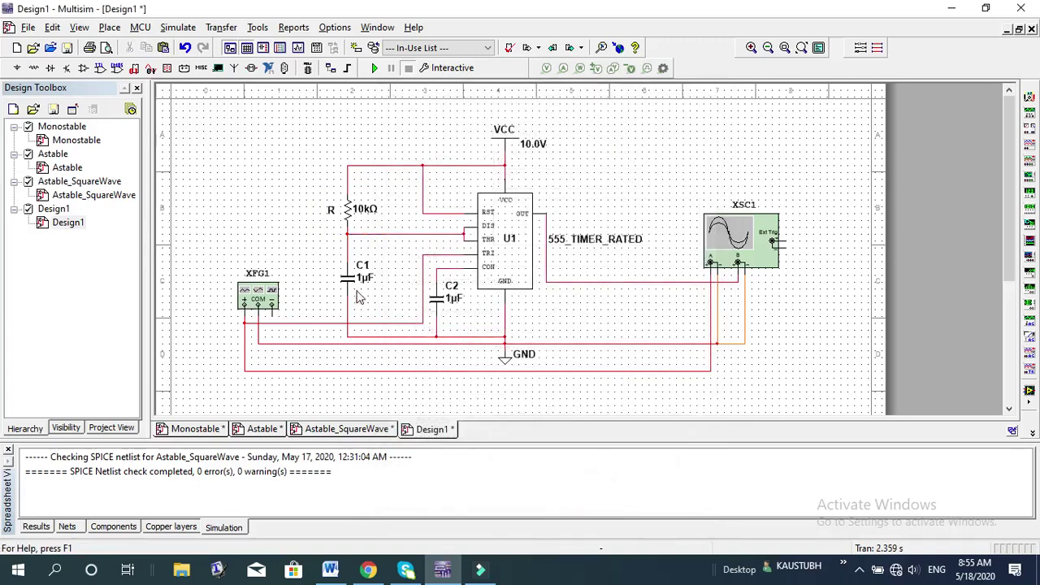
# - Set the capacitance of C2 to 0.01 µF
pyautogui.doubleClick(453, 301)
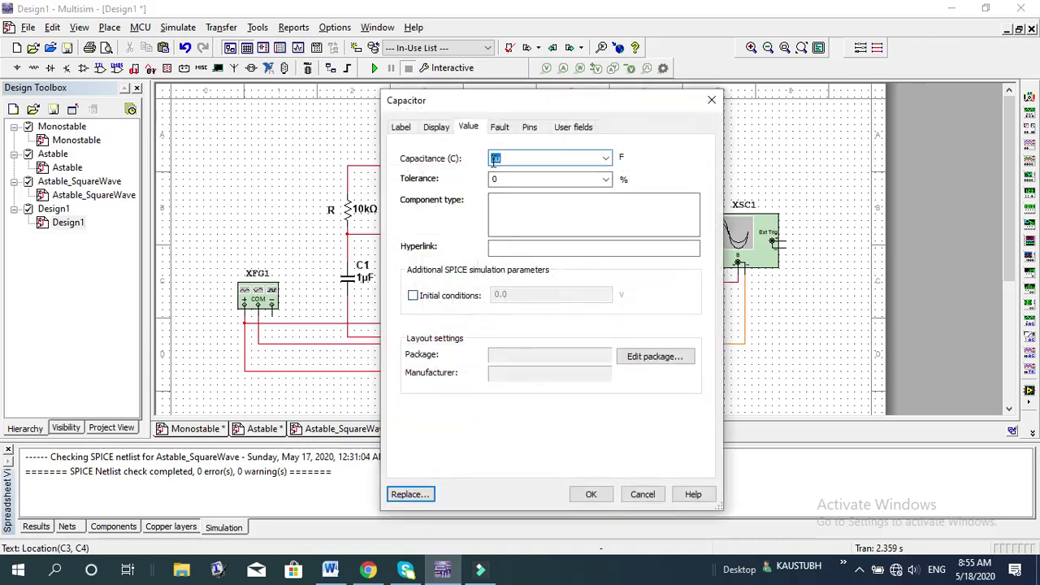
pyautogui.click(493, 160)
pyautogui.click(401, 127)
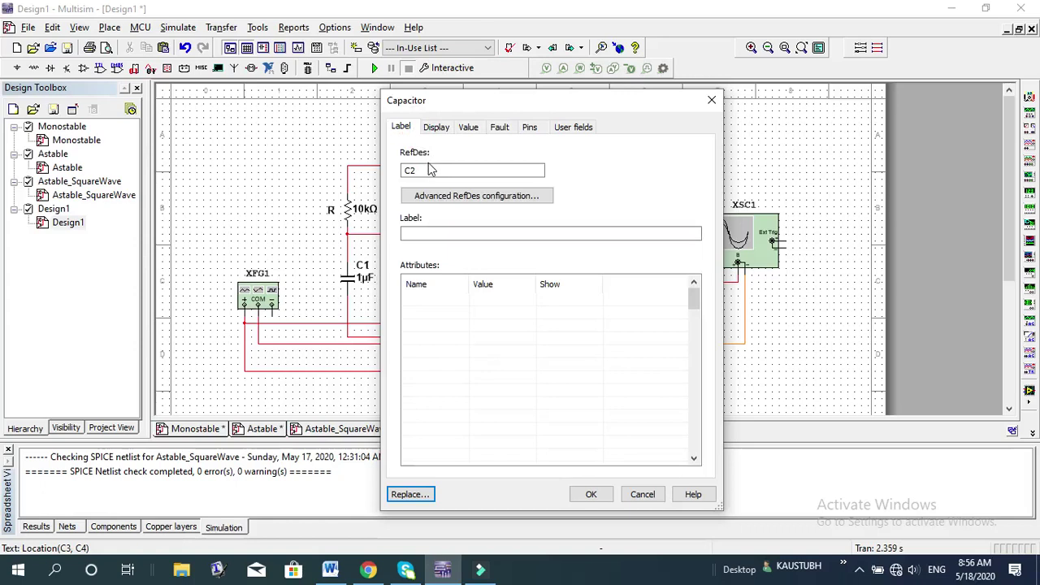
pyautogui.click(591, 493)
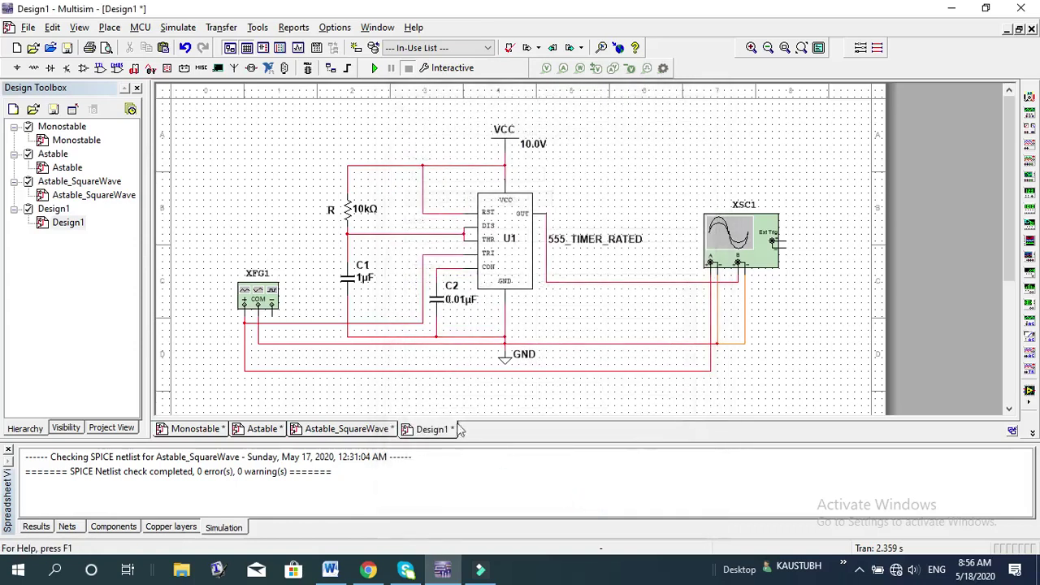
# - Move the C1 label to the left of its capacitor and change its reference designator to C
pyautogui.moveTo(362, 267); pyautogui.dragTo(330, 280)
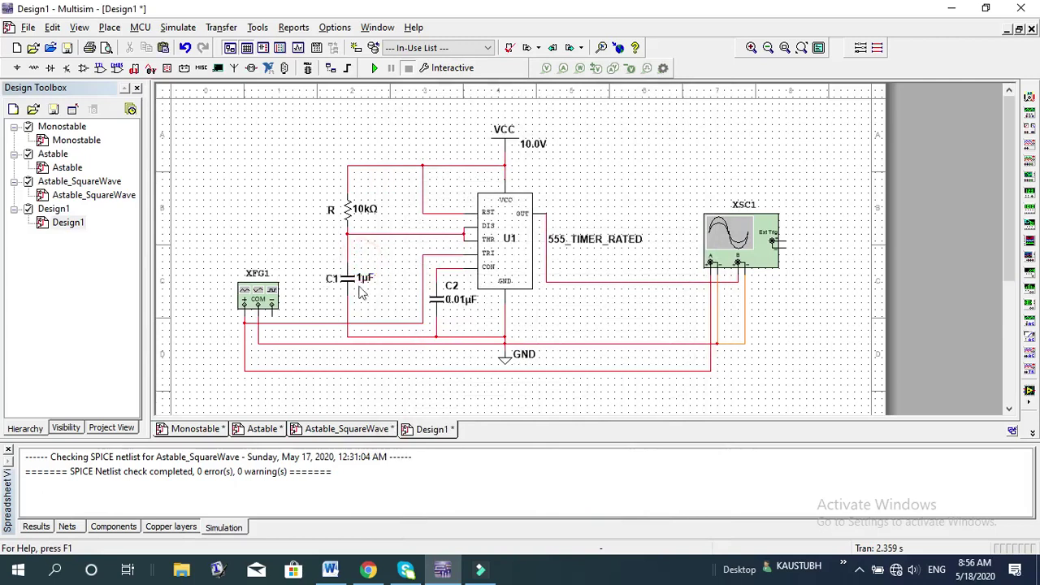
pyautogui.doubleClick(363, 279)
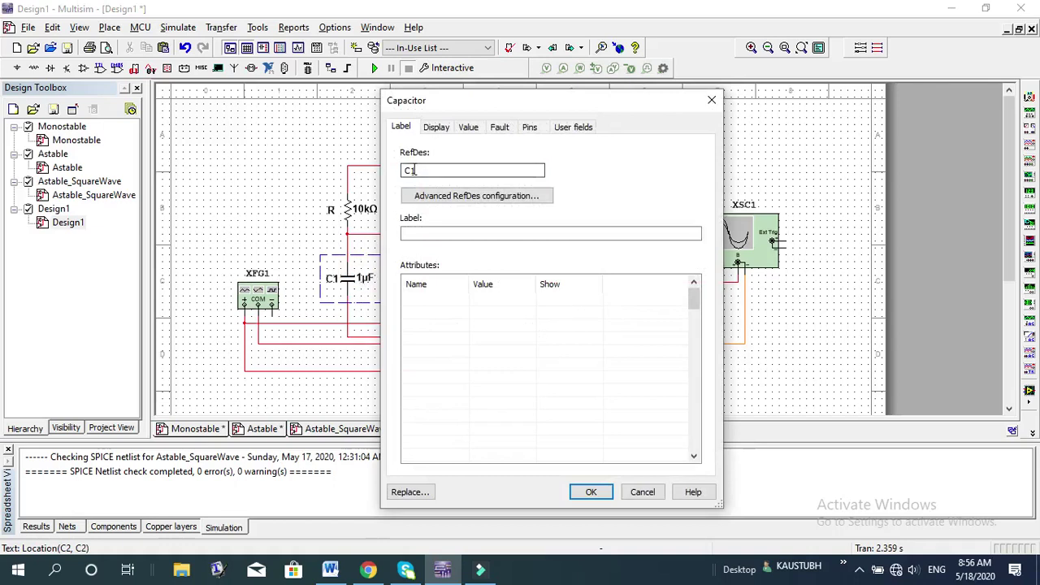
pyautogui.doubleClick(409, 173)
pyautogui.click(411, 172)
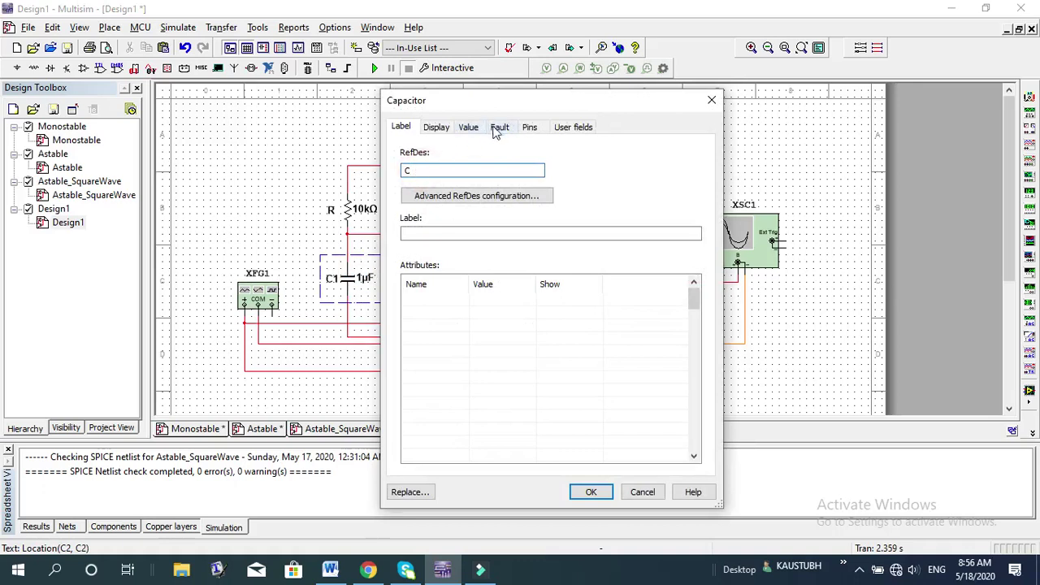
# - Set the capacitance of the timing capacitor below the 10 kΩ resistor to 0.64 µF
pyautogui.click(469, 127)
pyautogui.click(491, 162)
pyautogui.click(490, 157)
pyautogui.click(495, 158)
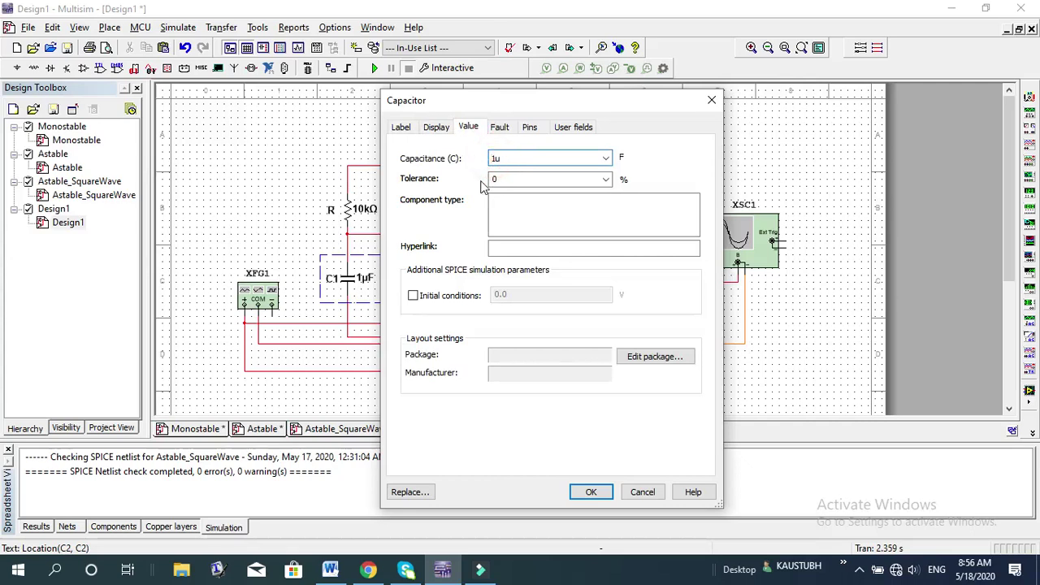
pyautogui.write('0')
pyautogui.click(591, 492)
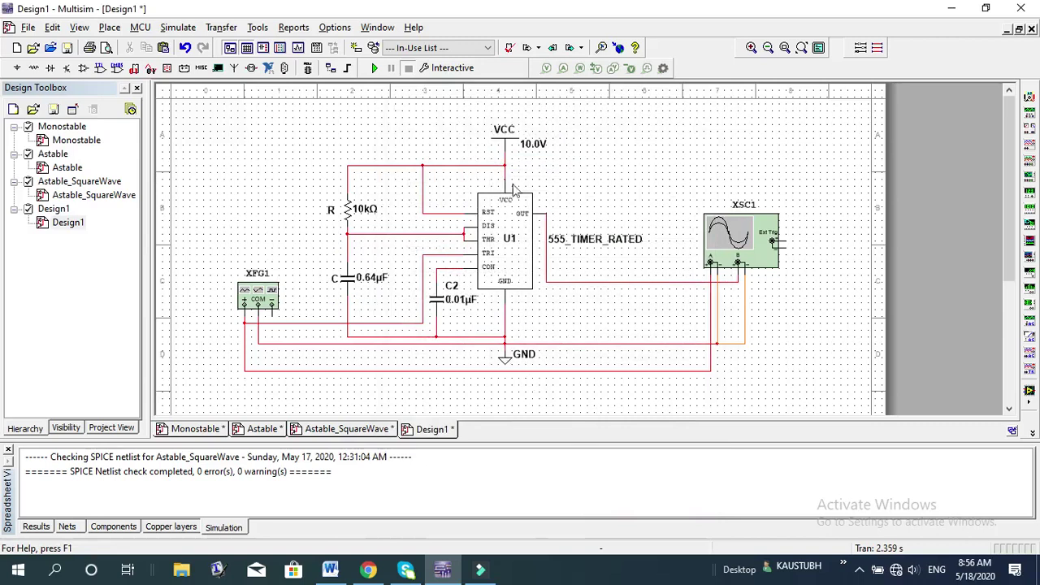
# - Review the value, pin, display and label properties of the 555 timer U1
pyautogui.doubleClick(511, 268)
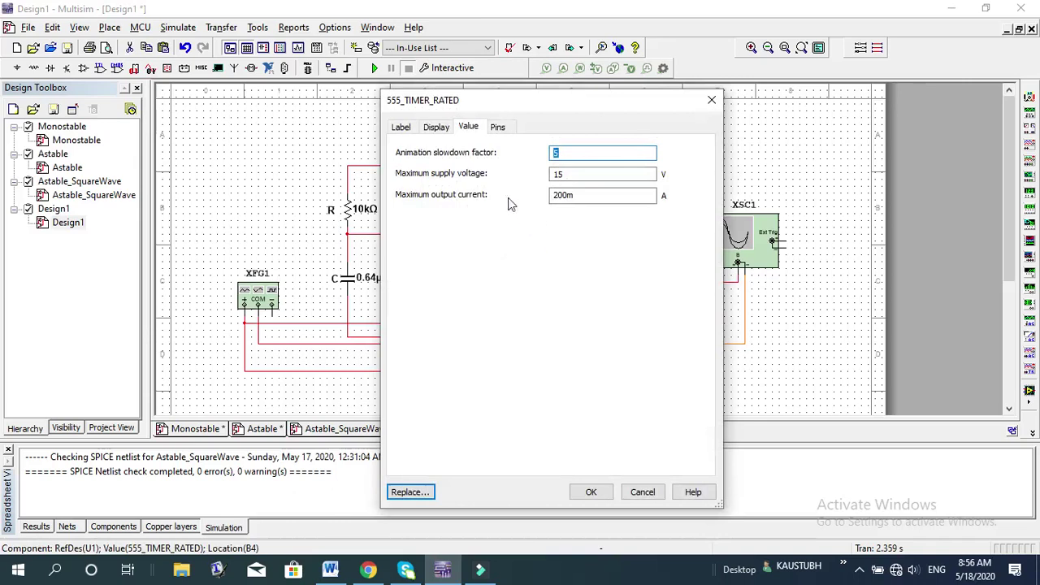
pyautogui.click(498, 127)
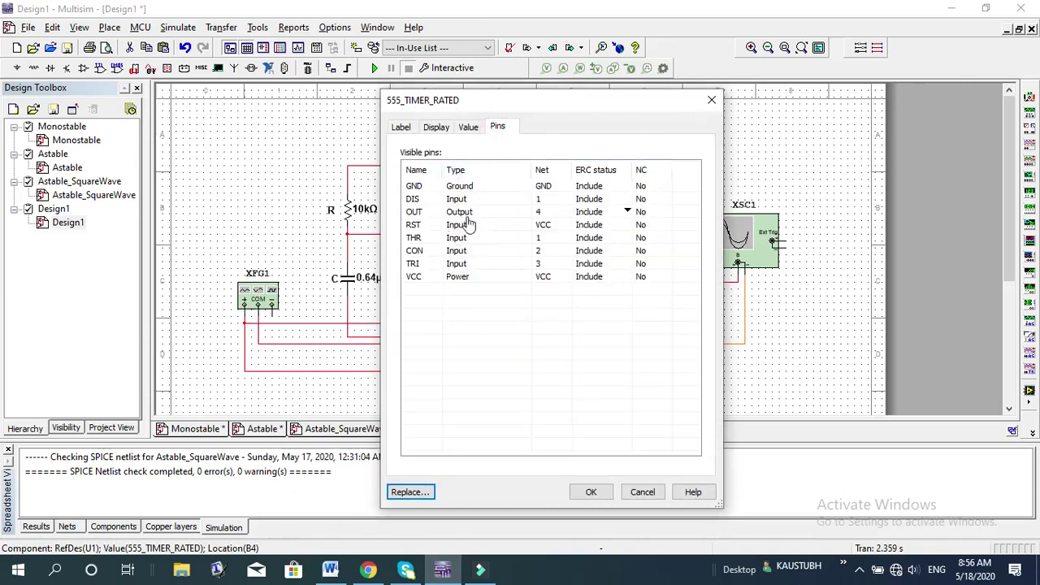
pyautogui.click(435, 133)
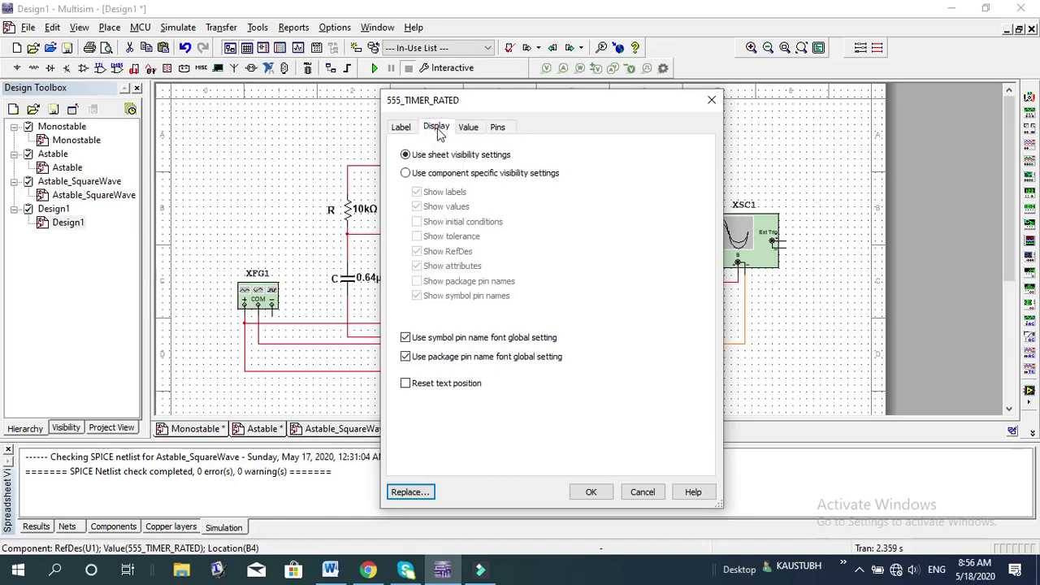
pyautogui.click(402, 128)
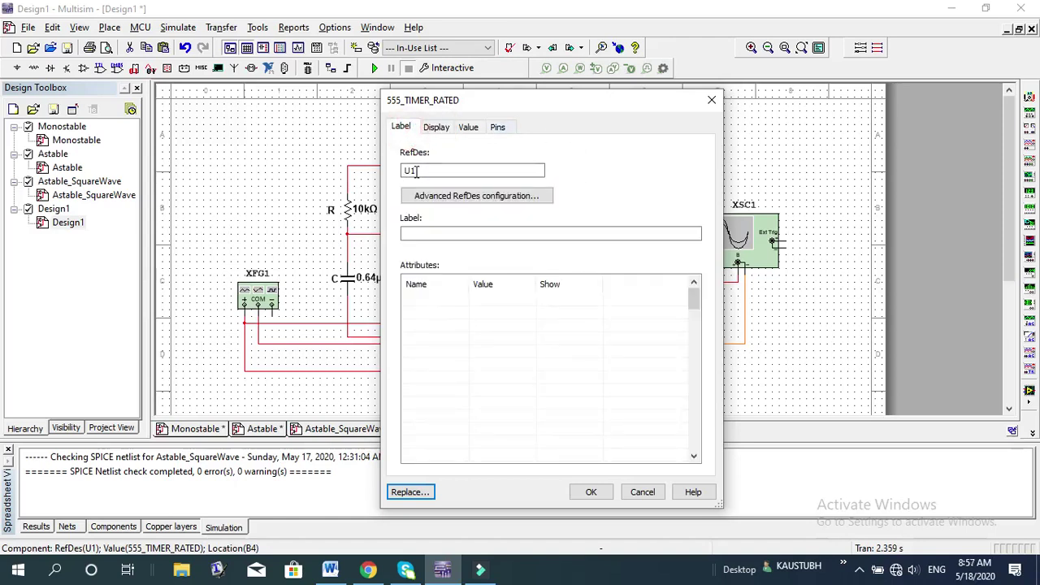
pyautogui.click(591, 492)
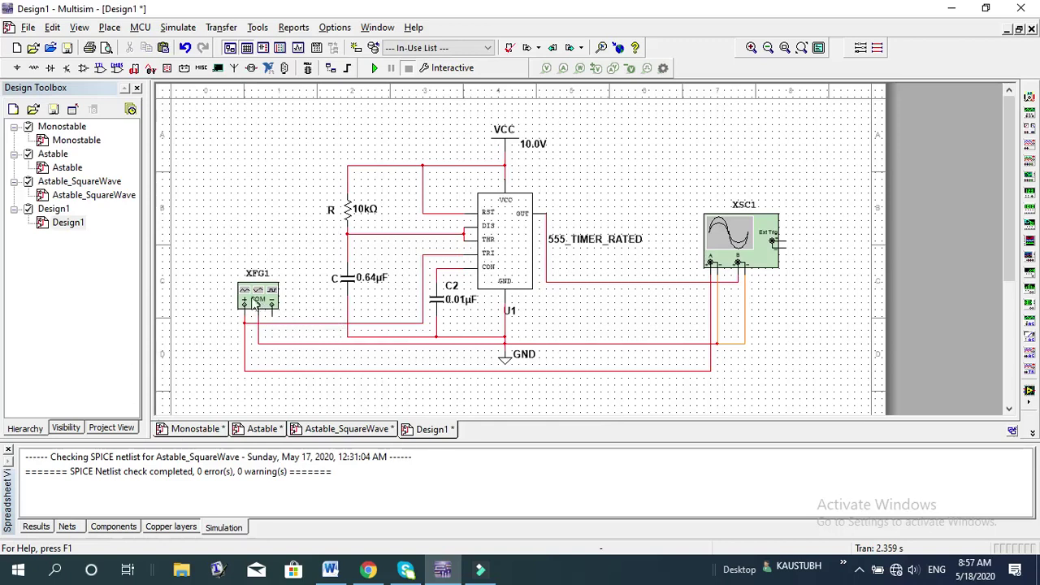
# - Configure function generator XFG1 to output a square wave at a frequency of 100 Hz
pyautogui.doubleClick(257, 302)
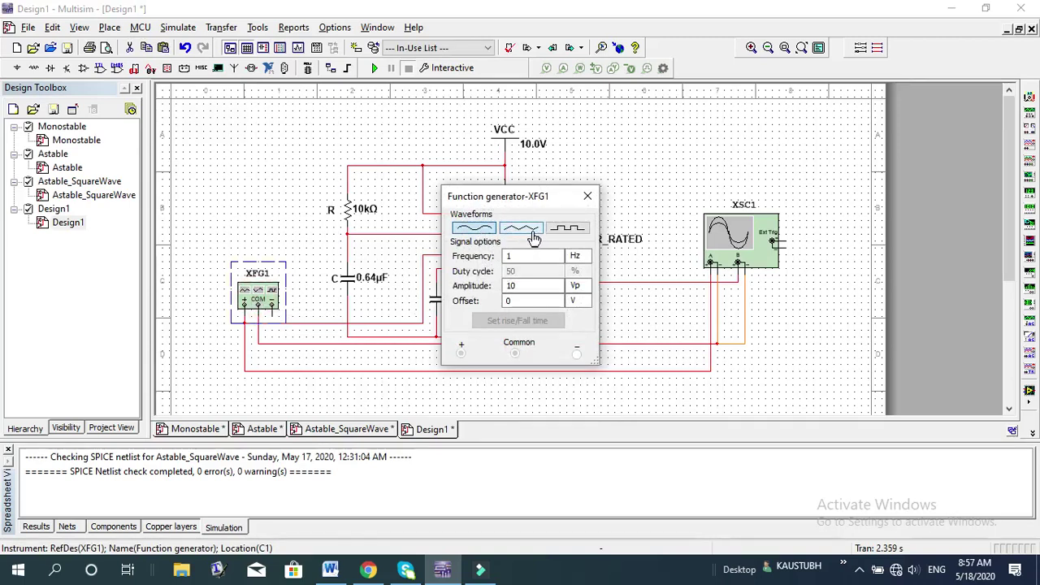
pyautogui.click(569, 229)
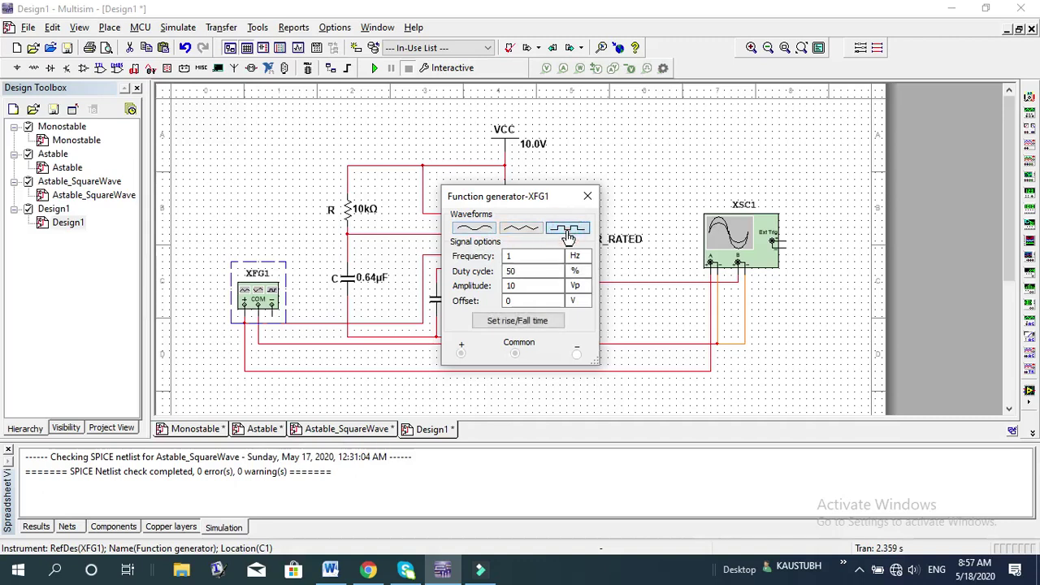
pyautogui.click(524, 257)
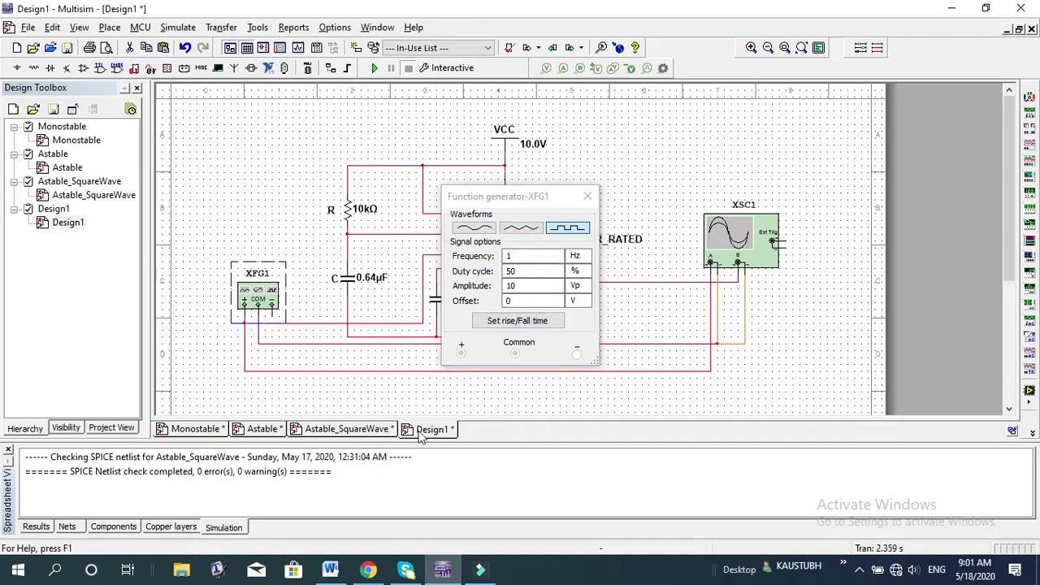
pyautogui.click(524, 257)
pyautogui.write('00')
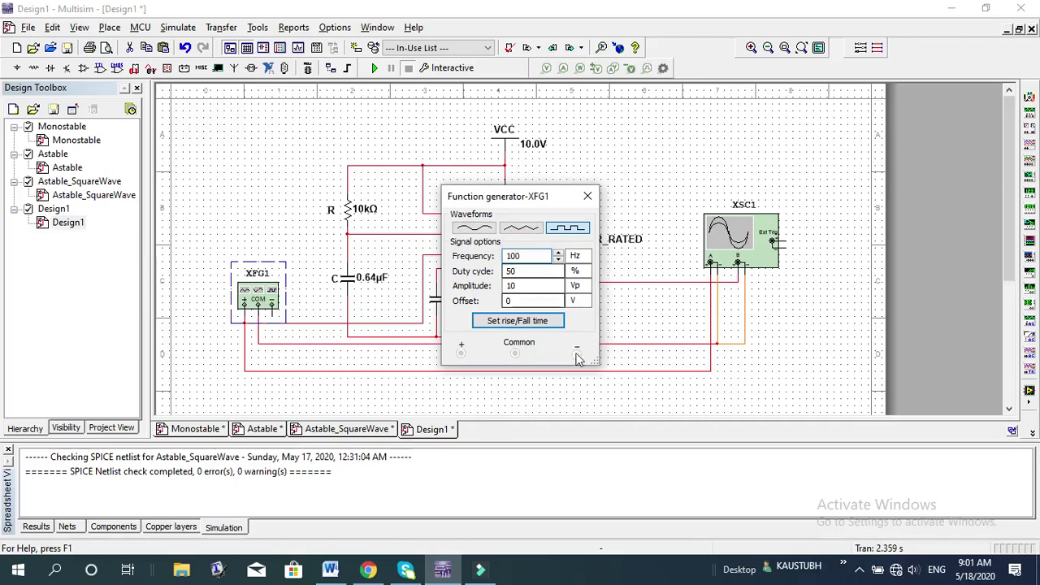
# - Set the function generator's duty cycle to 70 % and its amplitude to 5 Vp
pyautogui.click(521, 274)
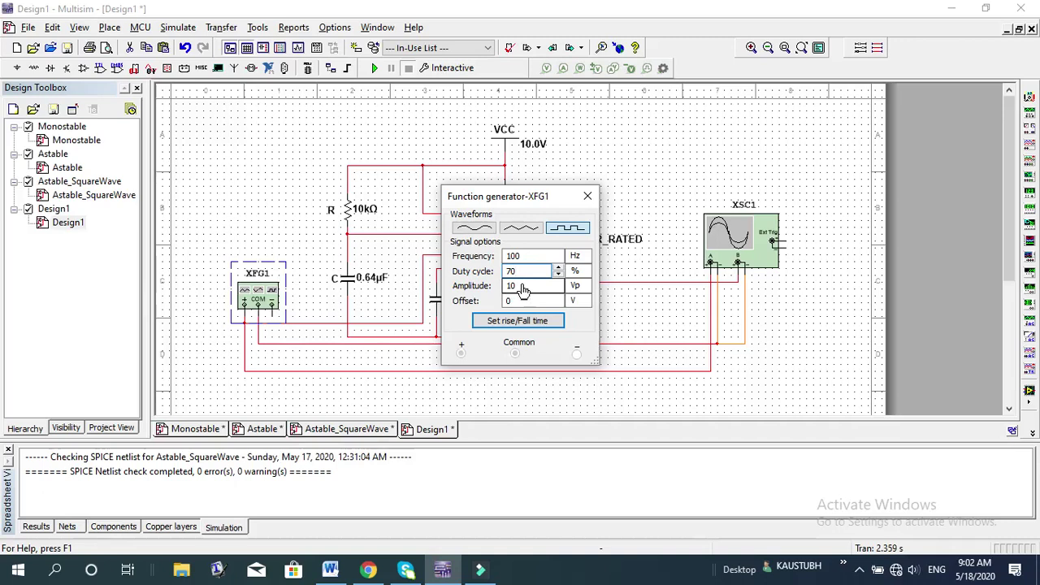
pyautogui.click(522, 289)
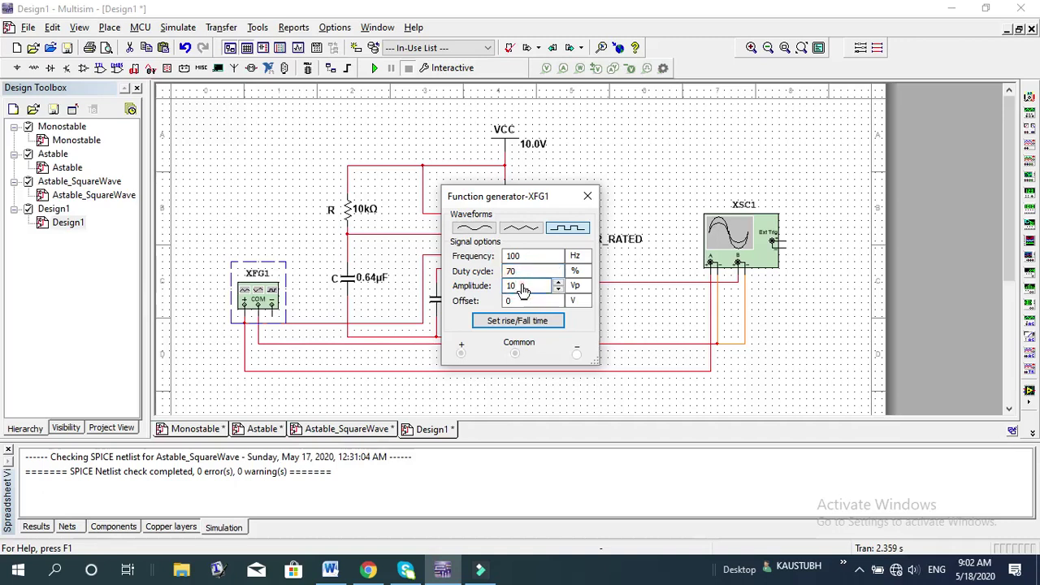
pyautogui.write('5')
pyautogui.click(526, 201)
pyautogui.moveTo(530, 206); pyautogui.dragTo(658, 205)
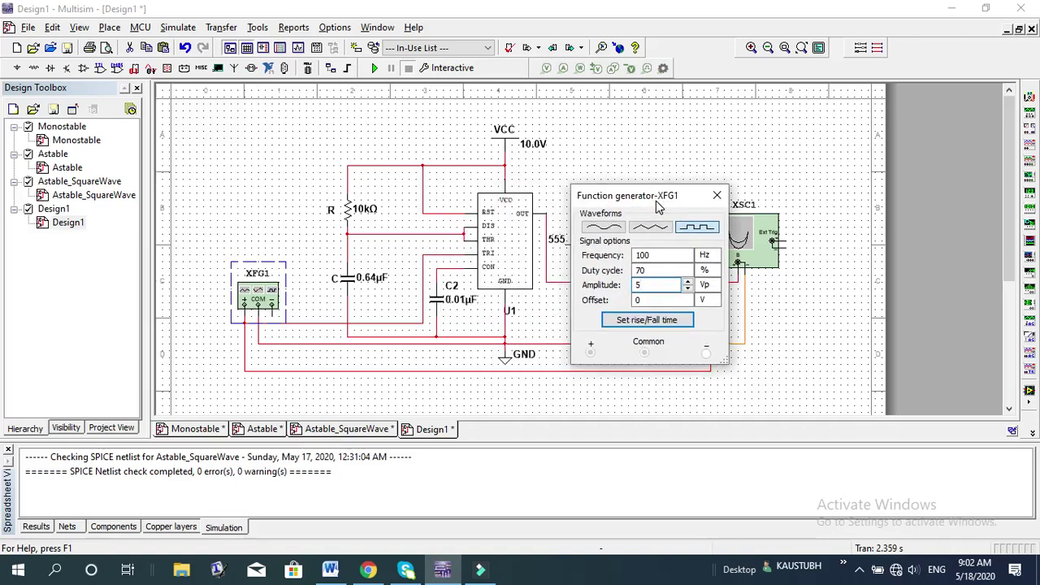
pyautogui.moveTo(656, 201); pyautogui.dragTo(627, 217)
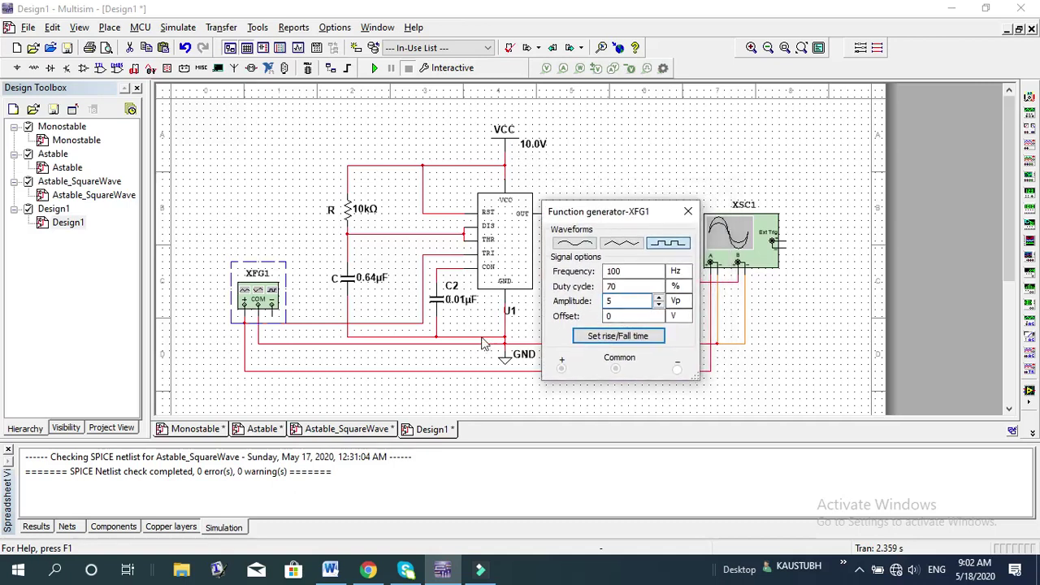
pyautogui.click(602, 372)
pyautogui.click(689, 213)
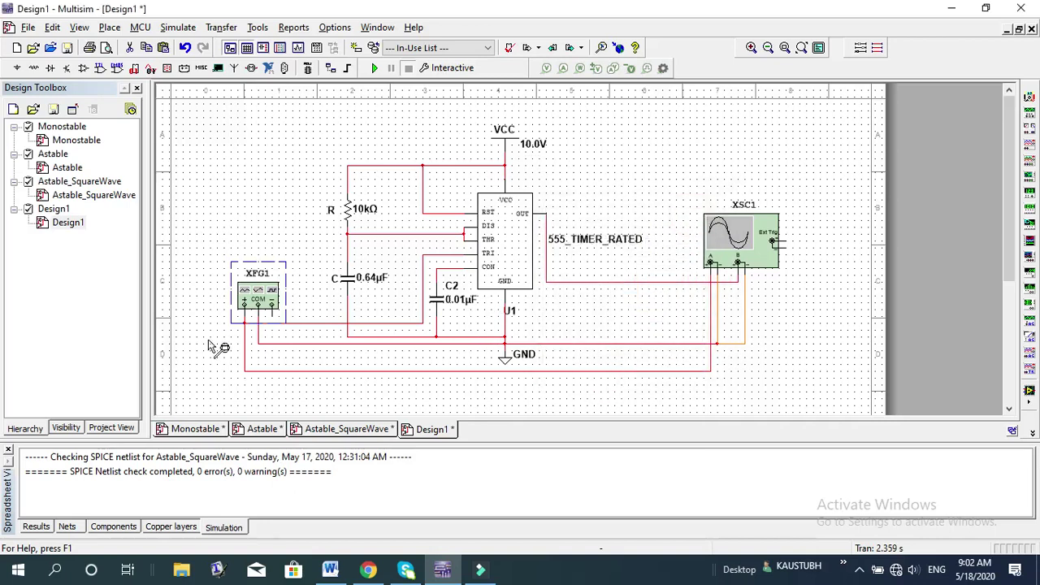
pyautogui.doubleClick(273, 302)
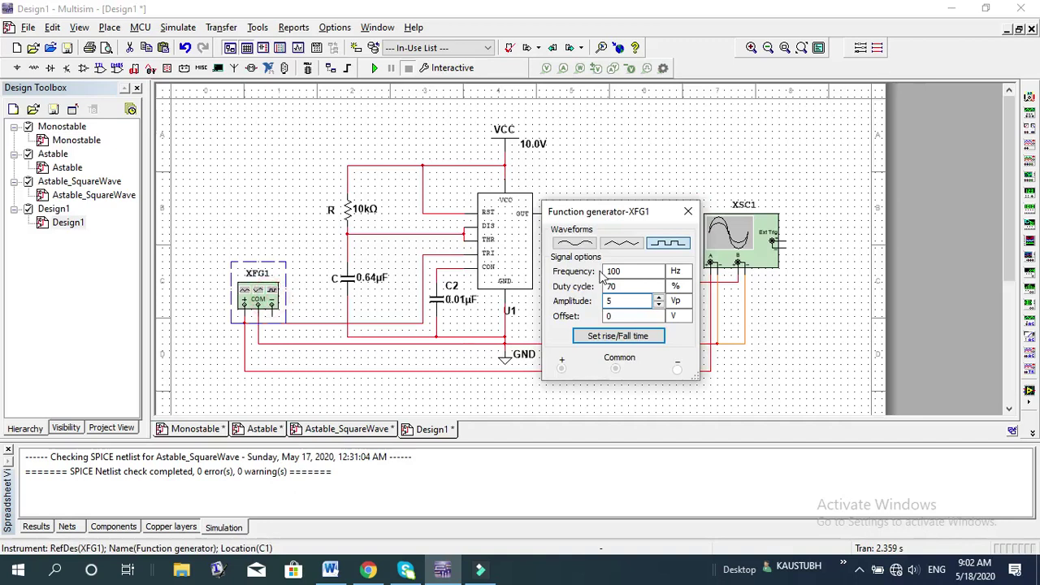
pyautogui.click(690, 216)
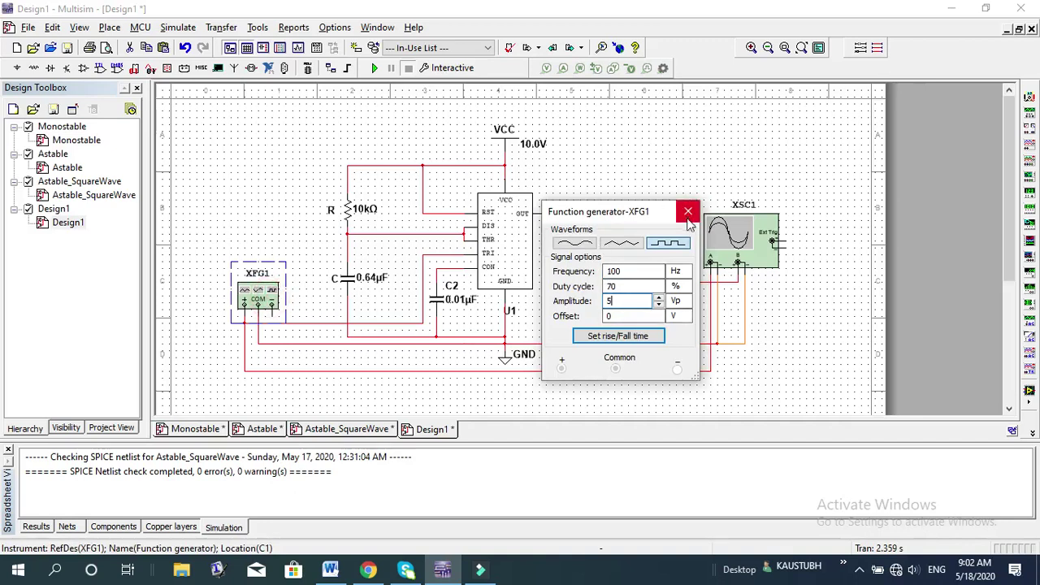
# - Open oscilloscope XSC1 and check its timebase, channel A and channel B scale settings
pyautogui.doubleClick(739, 247)
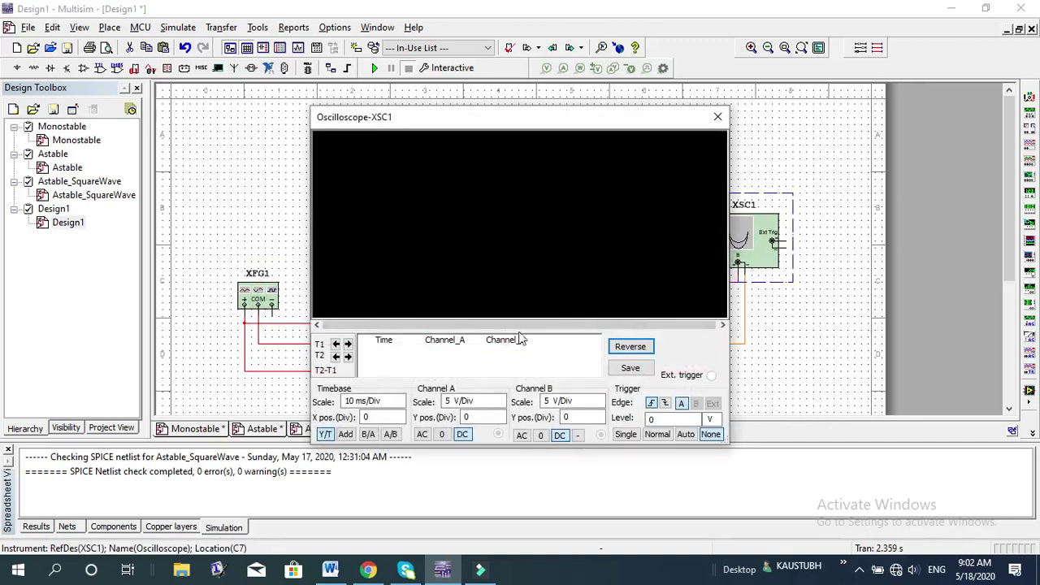
pyautogui.moveTo(557, 120); pyautogui.dragTo(799, 62)
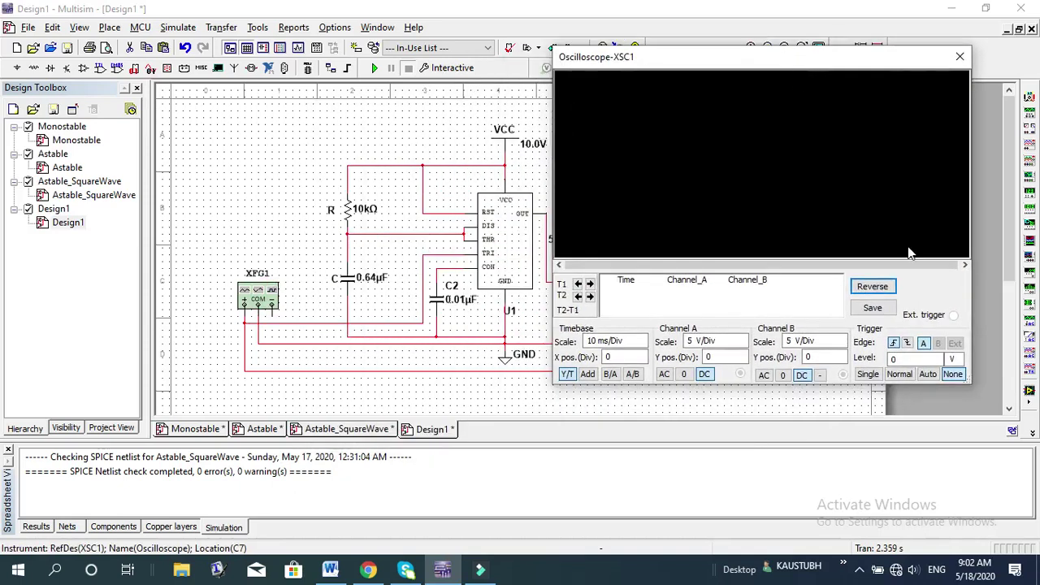
pyautogui.click(618, 342)
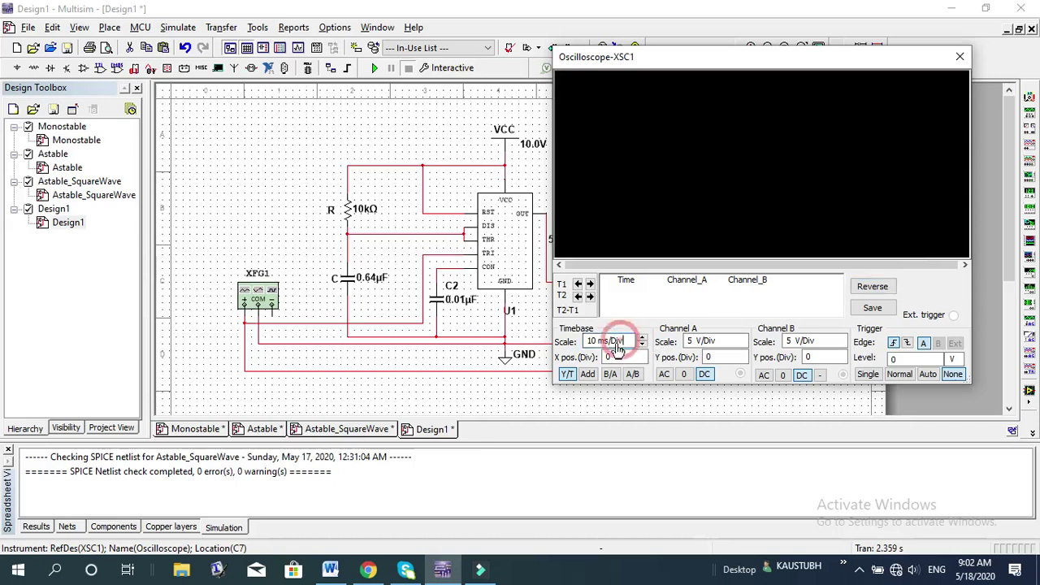
pyautogui.click(589, 342)
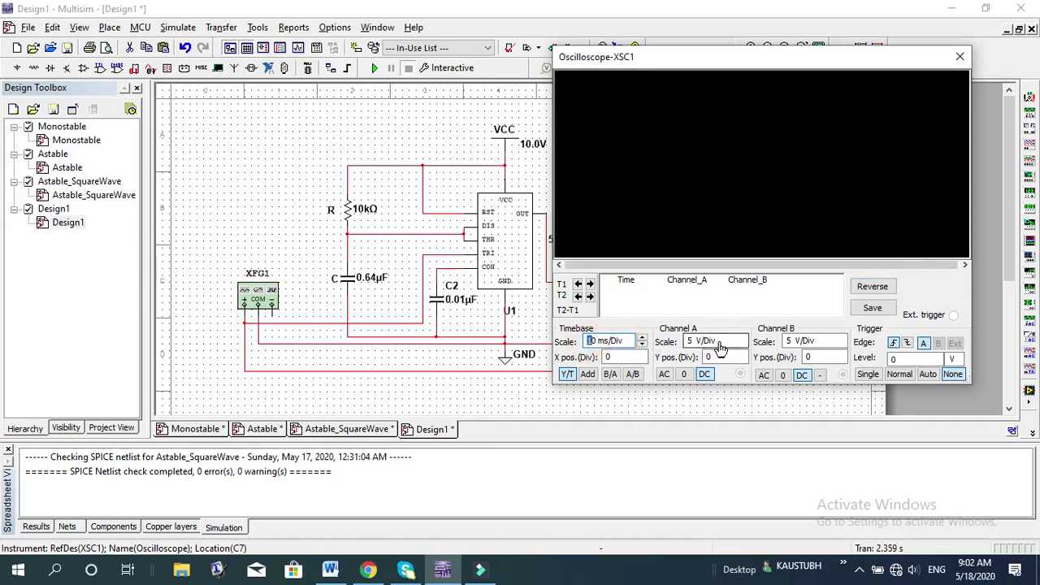
pyautogui.click(711, 344)
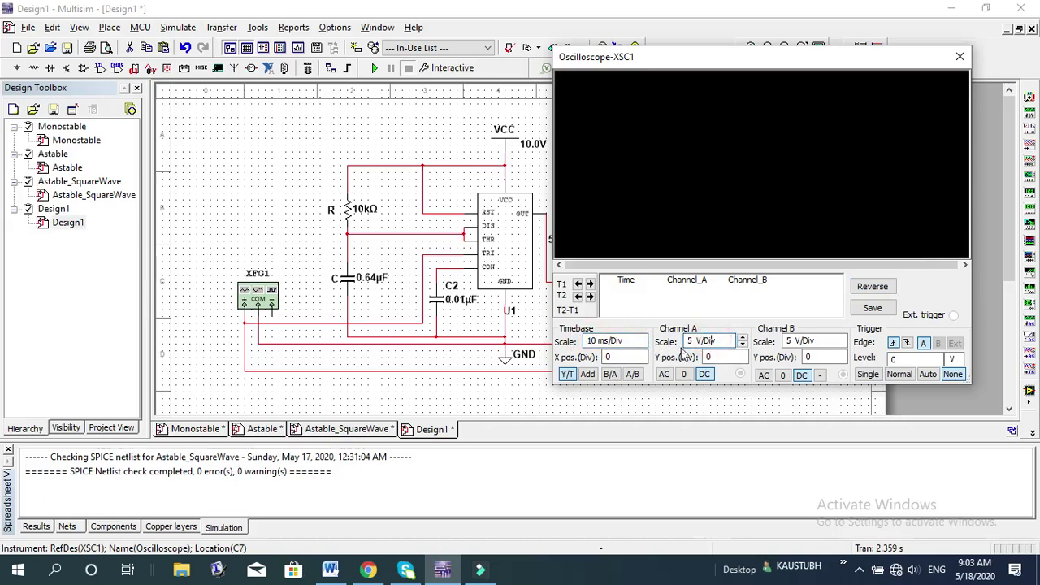
pyautogui.click(805, 343)
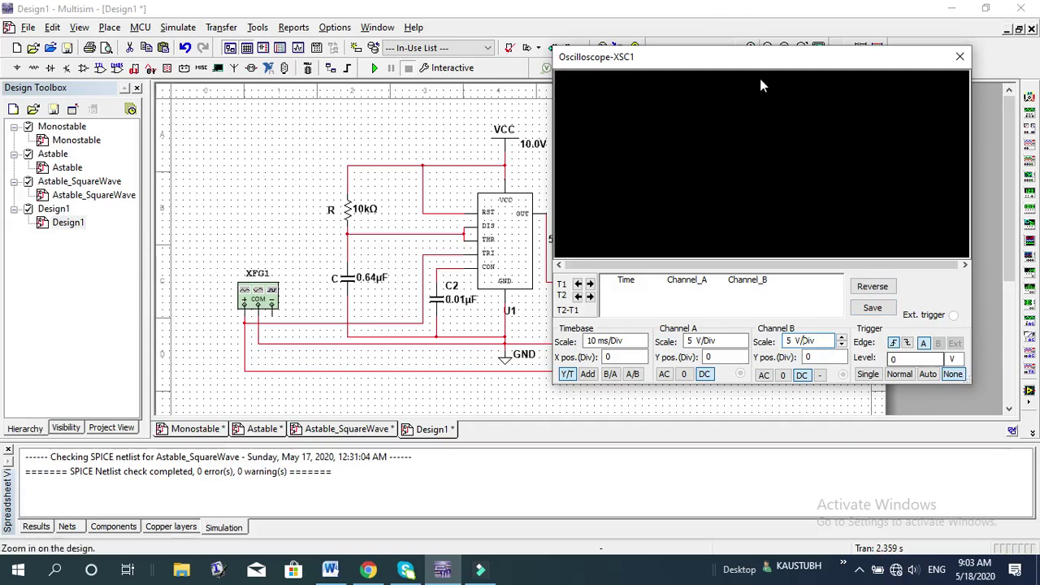
pyautogui.moveTo(875, 57); pyautogui.dragTo(834, 92)
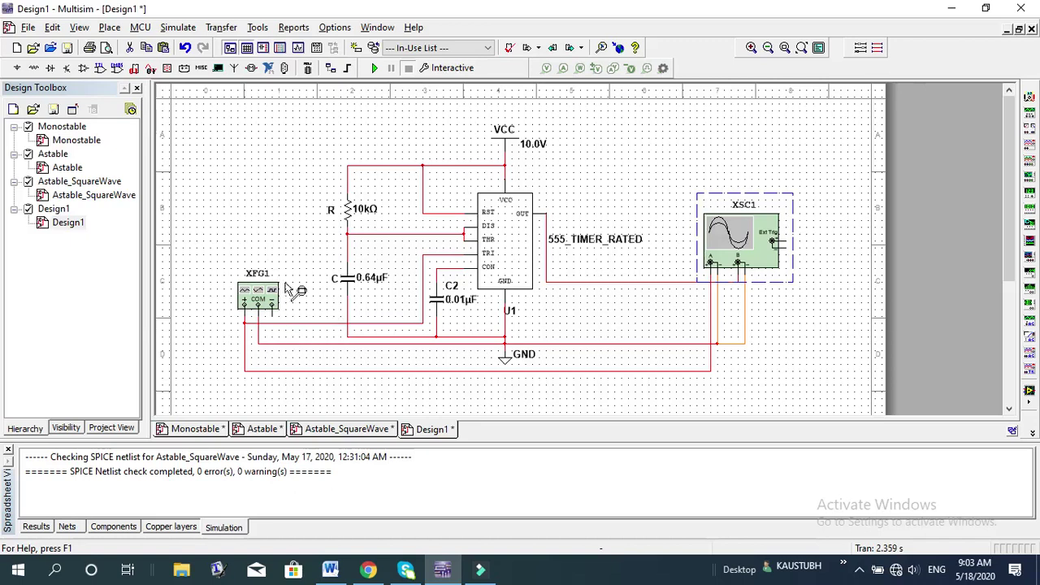
# - Switch to the Word document and add a line reading "Trigger:" below the 555 internal circuit picture
pyautogui.click(330, 569)
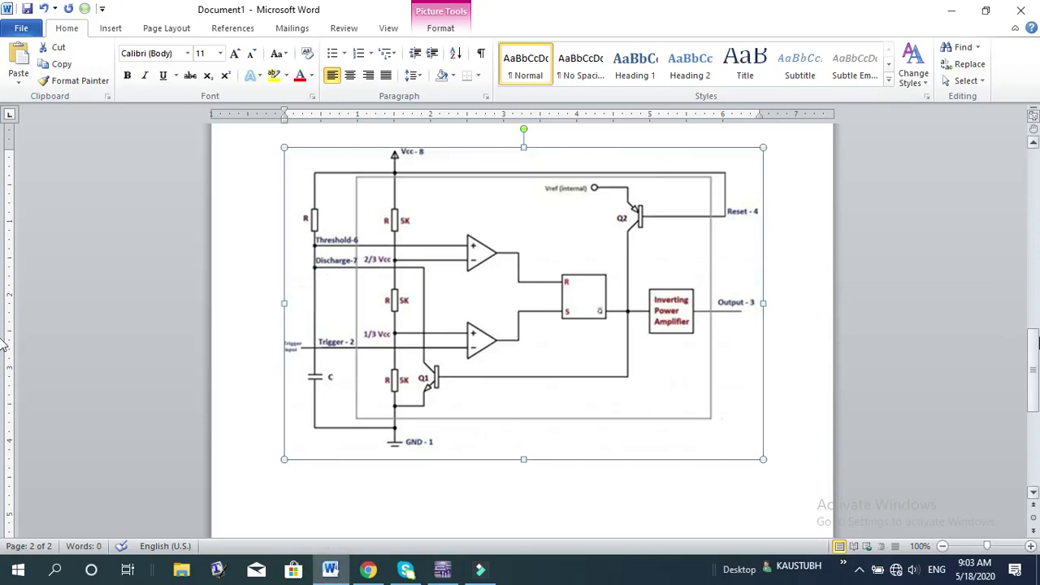
pyautogui.moveTo(1034, 341); pyautogui.dragTo(1033, 414)
pyautogui.click(385, 218)
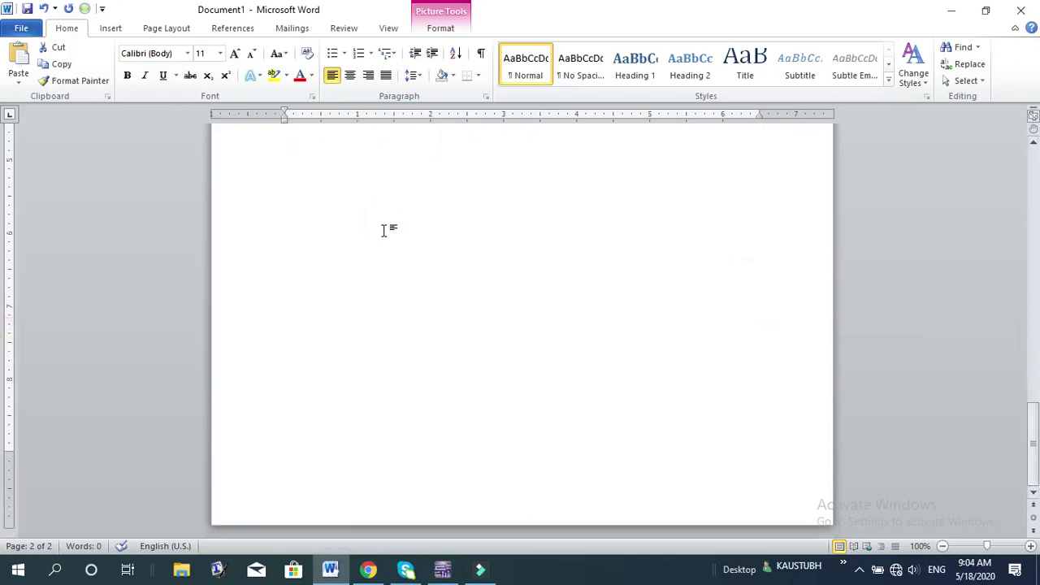
pyautogui.scroll(2, 387, 219)
pyautogui.click(788, 181)
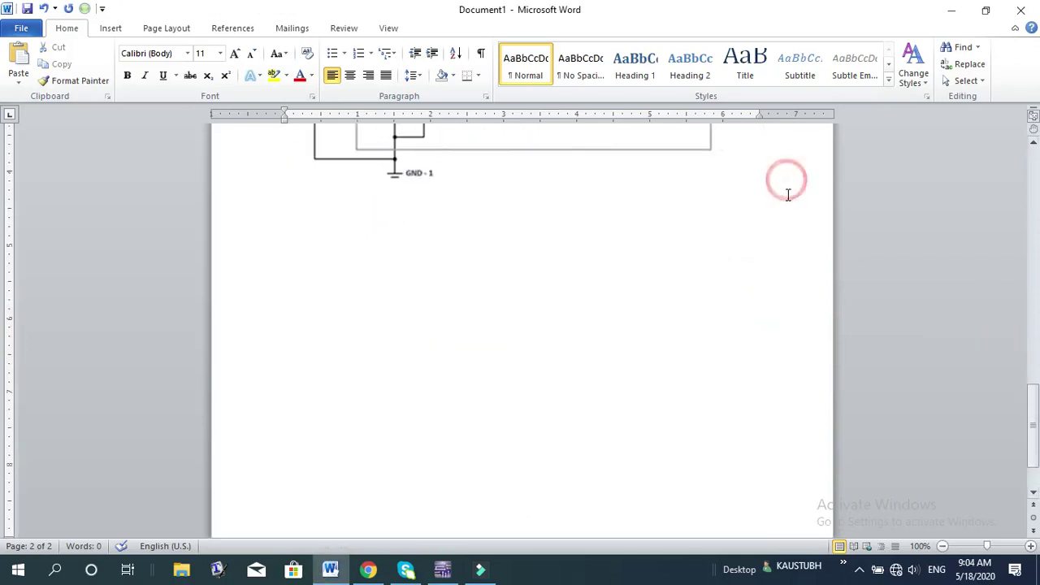
pyautogui.press('Return')
pyautogui.press('Return')
pyautogui.write('Trigger:')
# - Enlarge the "Trigger:" text to font size 24
pyautogui.click(236, 244)
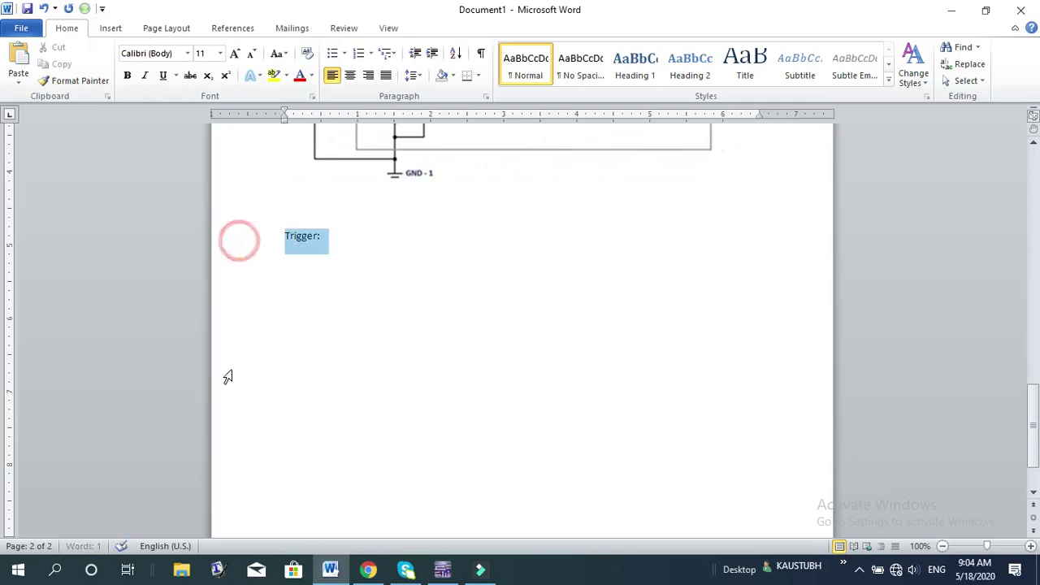
pyautogui.click(230, 56)
pyautogui.click(230, 57)
pyautogui.click(230, 57)
pyautogui.click(230, 57)
pyautogui.click(230, 57)
pyautogui.click(230, 57)
pyautogui.click(230, 57)
pyautogui.click(436, 233)
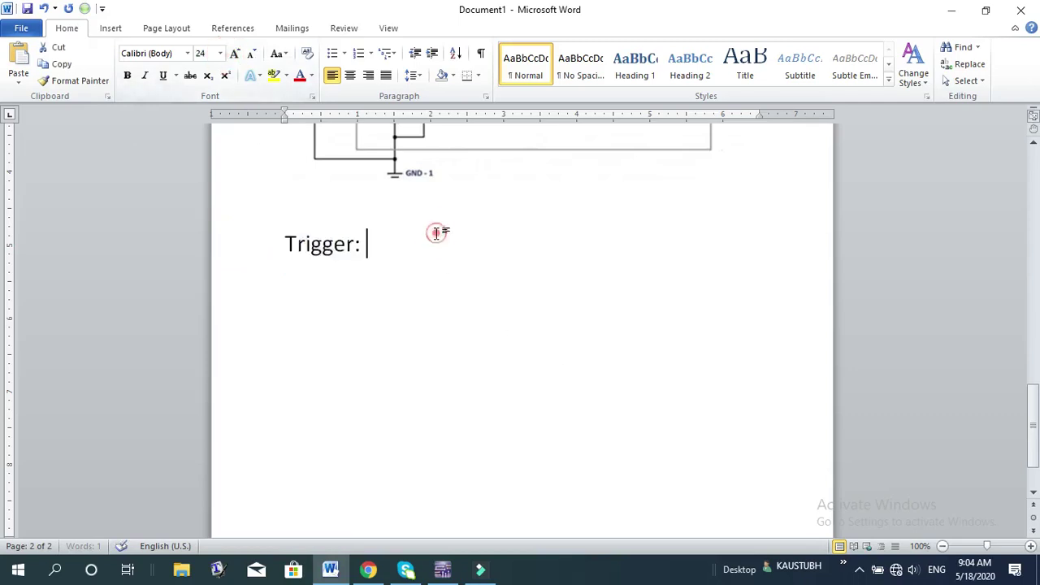
pyautogui.write('100')
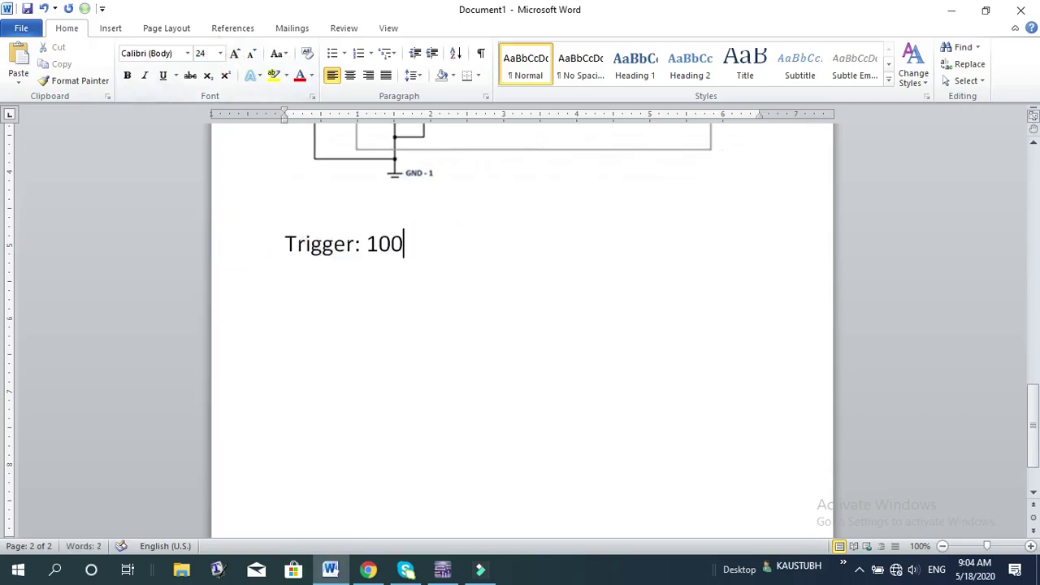
pyautogui.write('H')
pyautogui.press('BackSpace')
pyautogui.press('BackSpace')
pyautogui.press('BackSpace')
pyautogui.press('BackSpace')
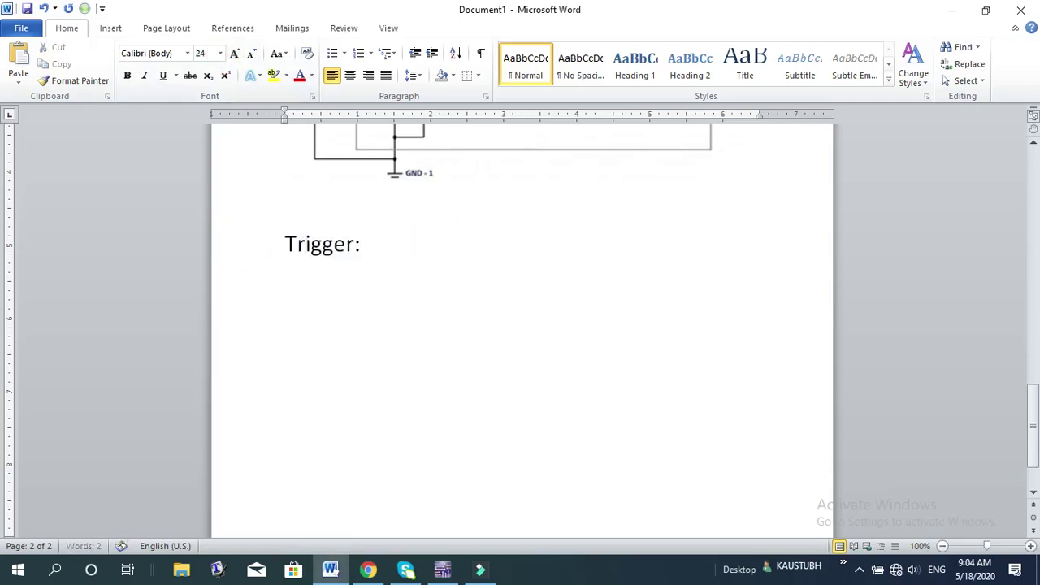
# - Write "Freq.=100Hz" after "Trigger:" and "Time=0.01 Sec" on an indented line below it
pyautogui.write('Freq.=100Hz')
pyautogui.press('Return')
pyautogui.press('Tab')
pyautogui.press('Tab')
pyautogui.press('Tab')
pyautogui.press('BackSpace')
pyautogui.write('Time')
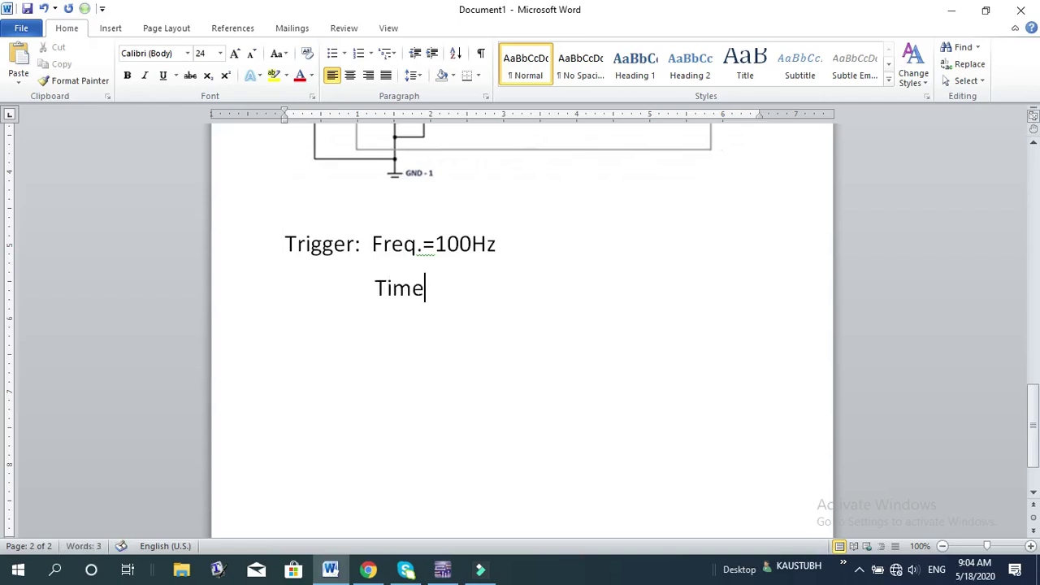
pyautogui.write('=0.01')
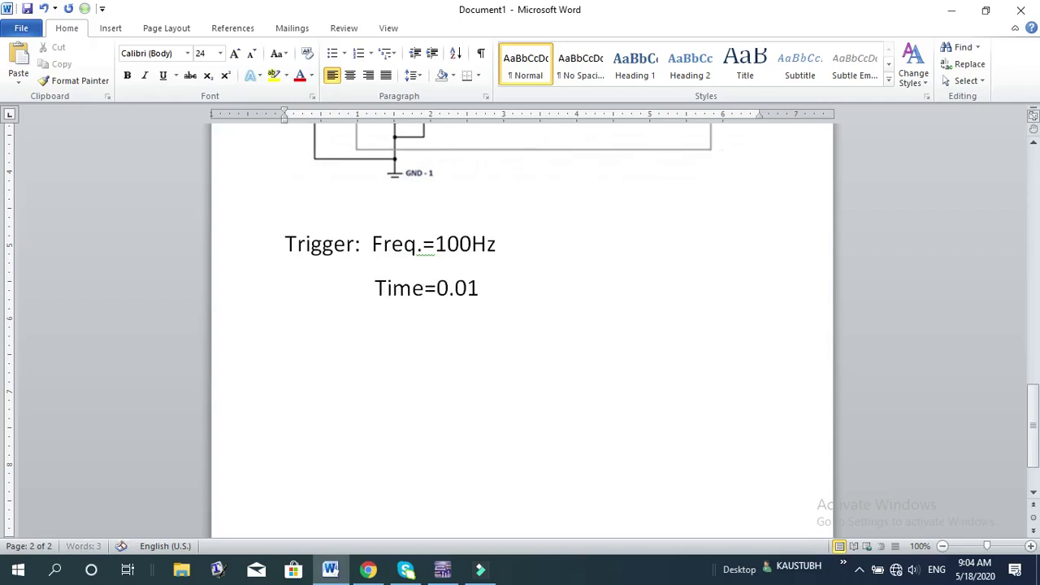
pyautogui.write(' Sec')
# - Add an indented line reading "OFF Time=0.003Sec" below the time line
pyautogui.write('OFF')
pyautogui.write(' Time')
pyautogui.write('=')
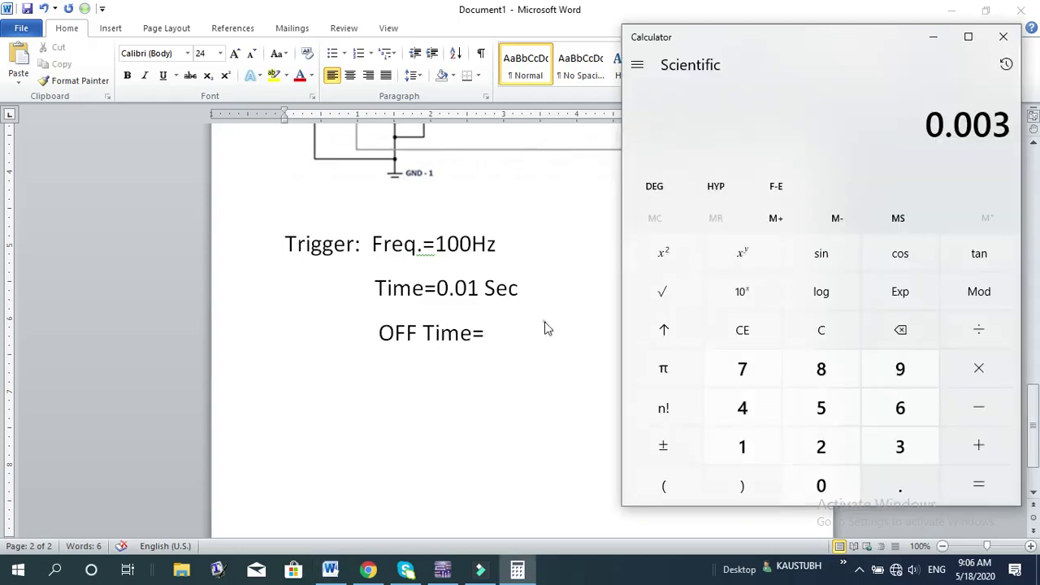
pyautogui.click(543, 330)
pyautogui.write('0')
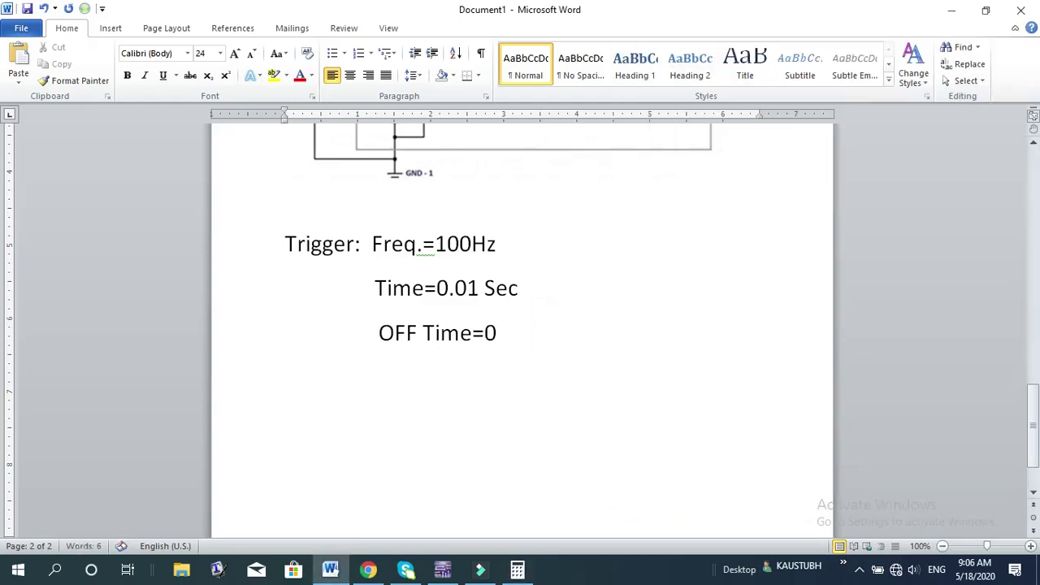
pyautogui.write('.003Sec')
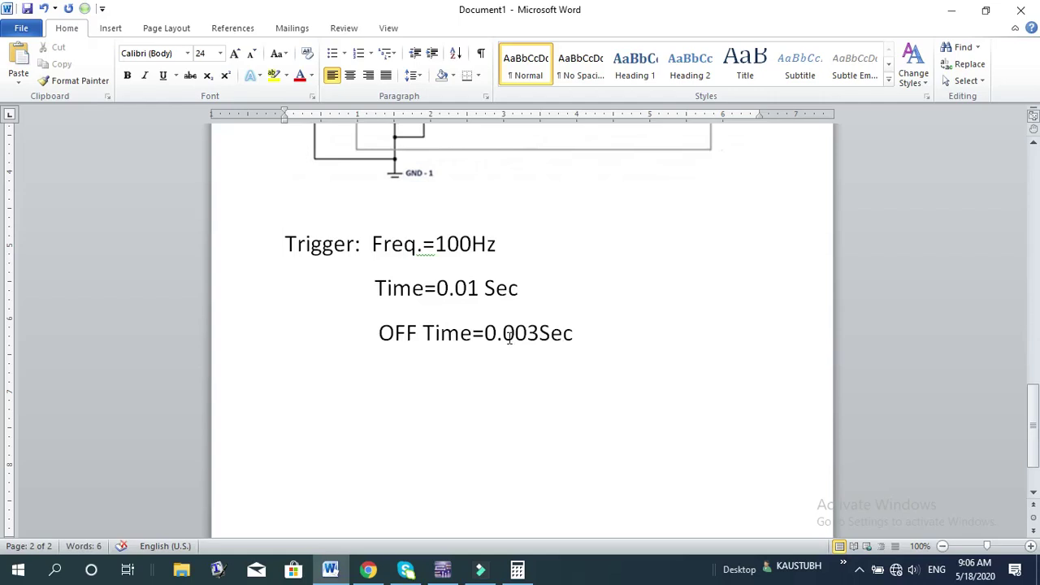
# - Insert a space before "Sec" in the OFF Time line and append "=10 mS" to the Time line
pyautogui.click(553, 332)
pyautogui.click(542, 332)
pyautogui.click(524, 296)
pyautogui.write('=10 mS')
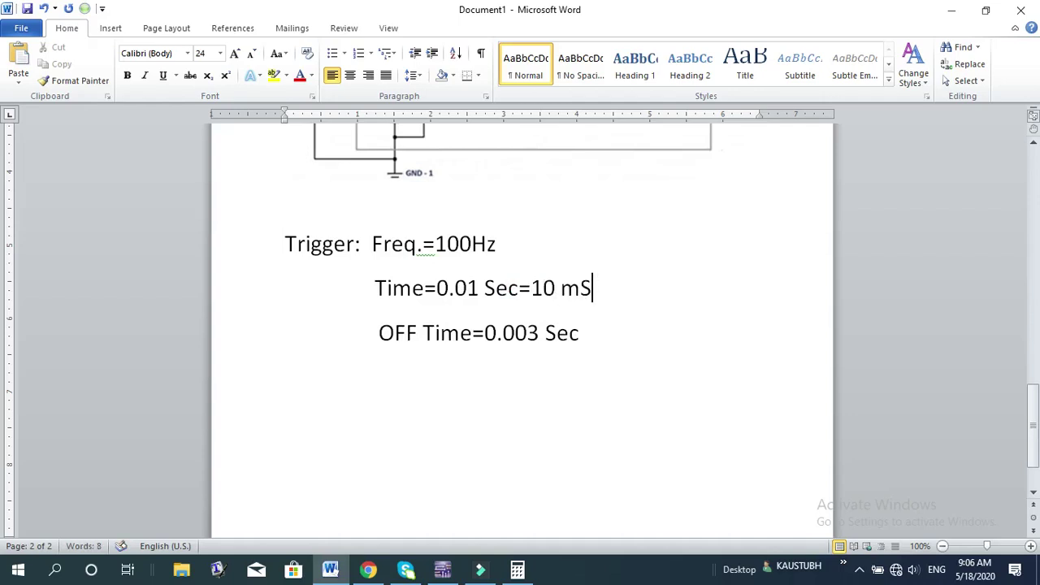
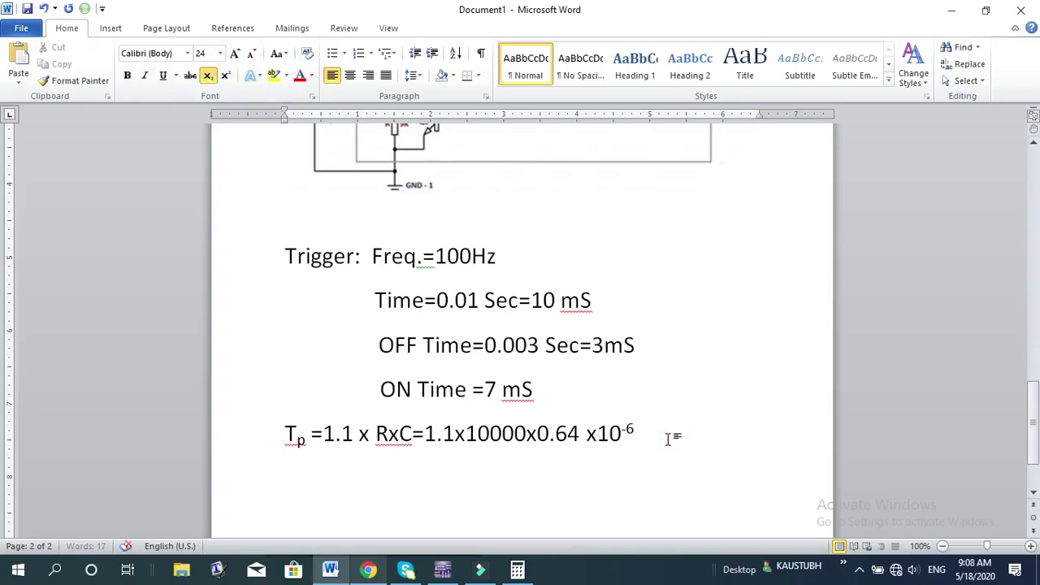
# - Append "=" to the Tp formula line, then switch to Calculator and multiply 1.1 by 0.64
pyautogui.write('=')
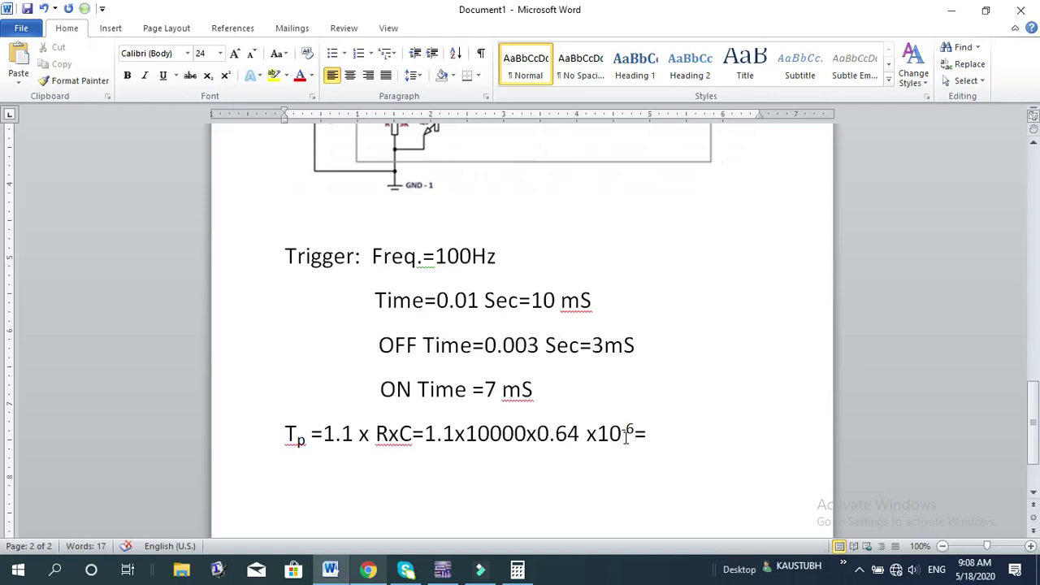
pyautogui.click(517, 569)
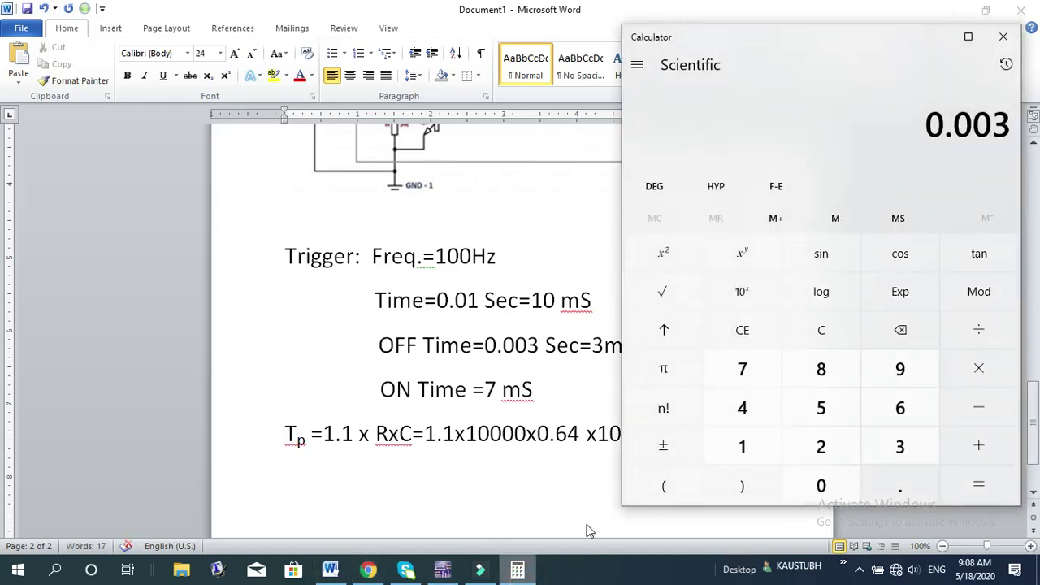
pyautogui.press('Escape')
pyautogui.write('1.21')
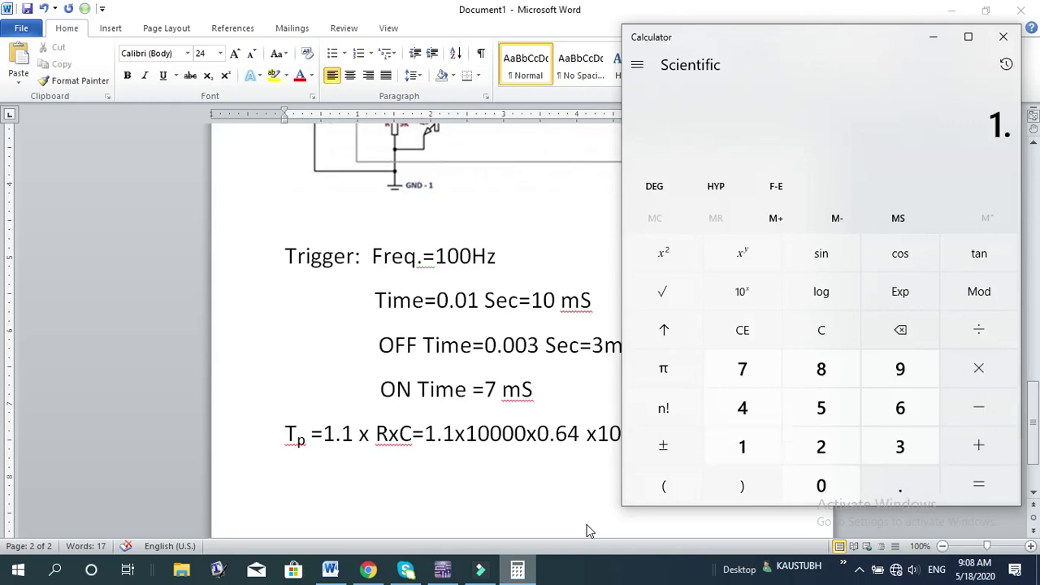
pyautogui.press('BackSpace')
pyautogui.press('BackSpace')
pyautogui.write('1')
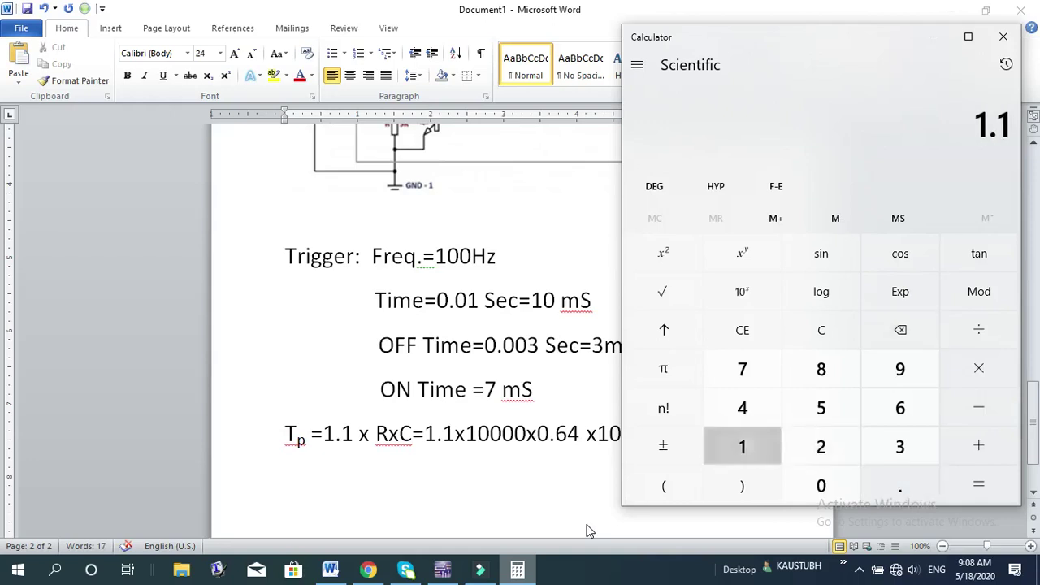
pyautogui.write('*0.64')
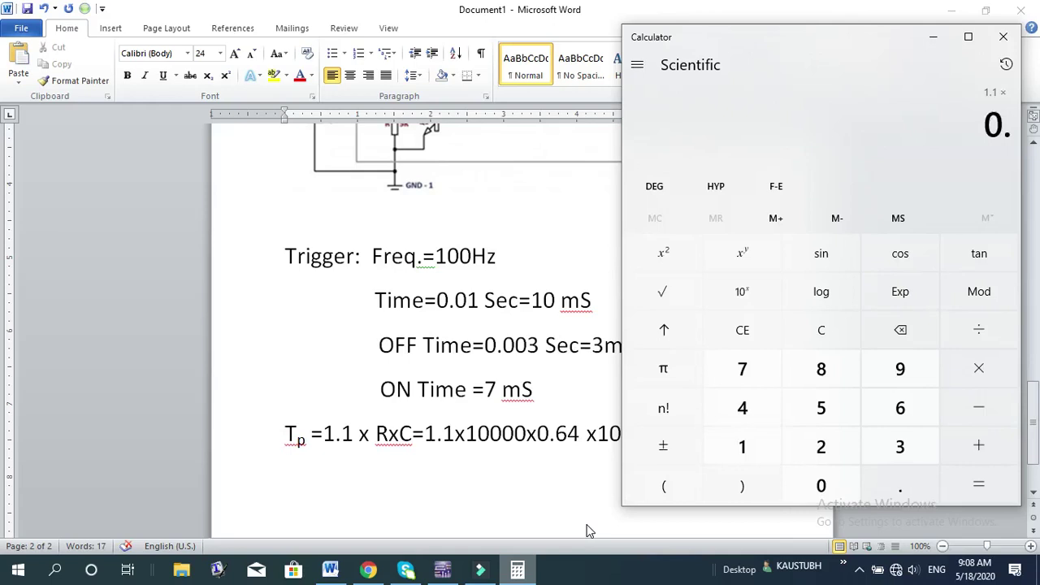
pyautogui.press('Return')
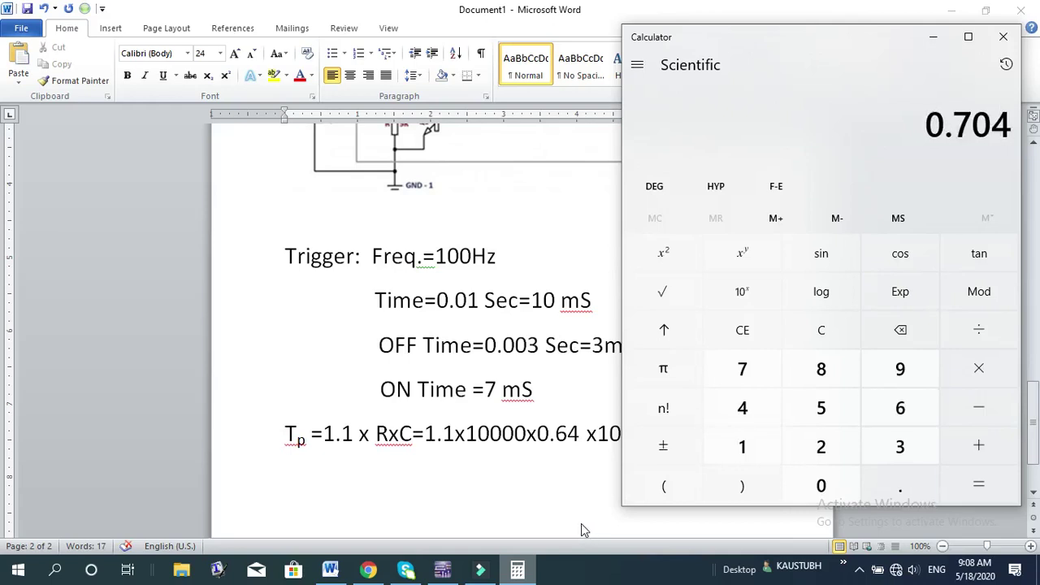
# - Minimize Calculator and complete the Tp line in the Word document with "7.04 mS"
pyautogui.click(931, 37)
pyautogui.write('7.04')
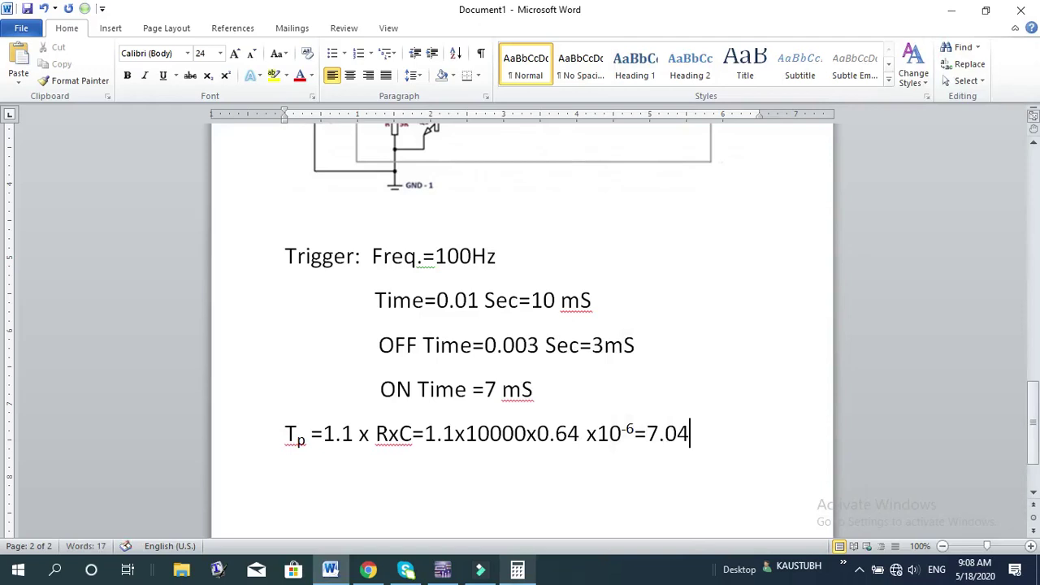
pyautogui.write(' mS')
# - Examine the trigger's OFF and ON times against the Tp calculation by highlighting the values in turn
pyautogui.moveTo(377, 344); pyautogui.dragTo(657, 365)
pyautogui.click(646, 356)
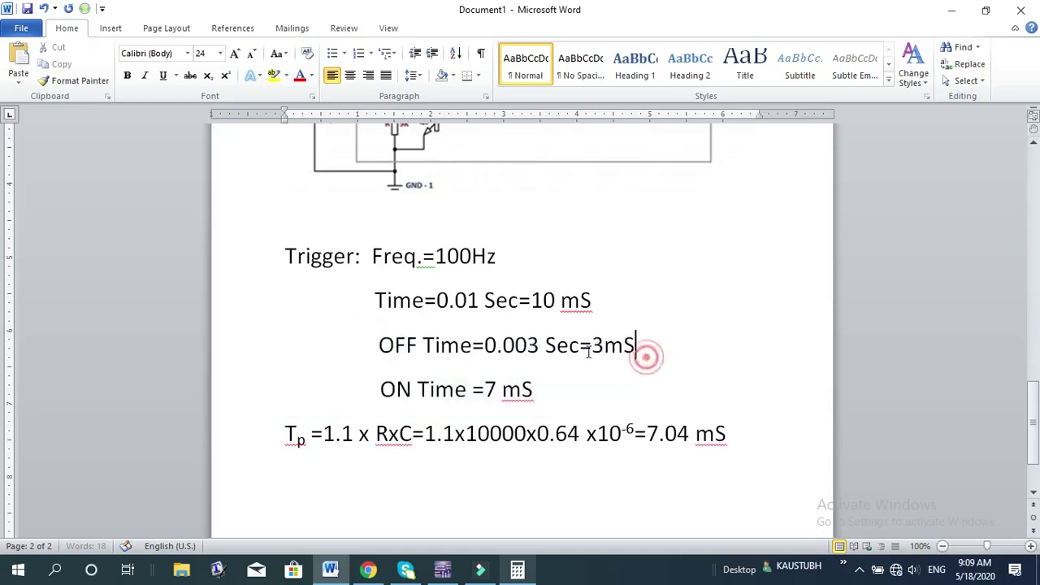
pyautogui.moveTo(591, 348); pyautogui.dragTo(627, 374)
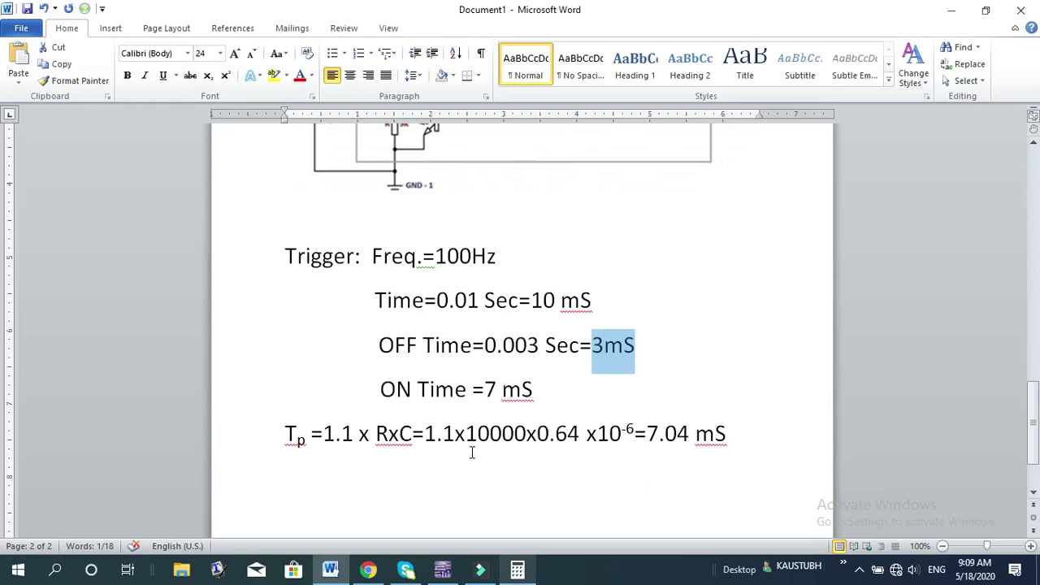
pyautogui.moveTo(486, 391); pyautogui.dragTo(524, 382)
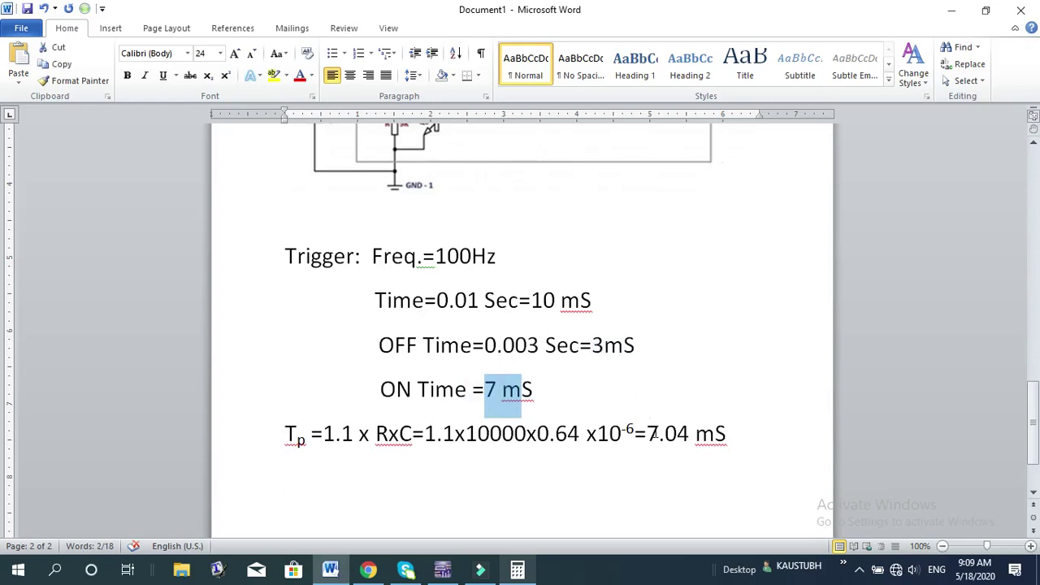
pyautogui.moveTo(650, 433); pyautogui.dragTo(688, 432)
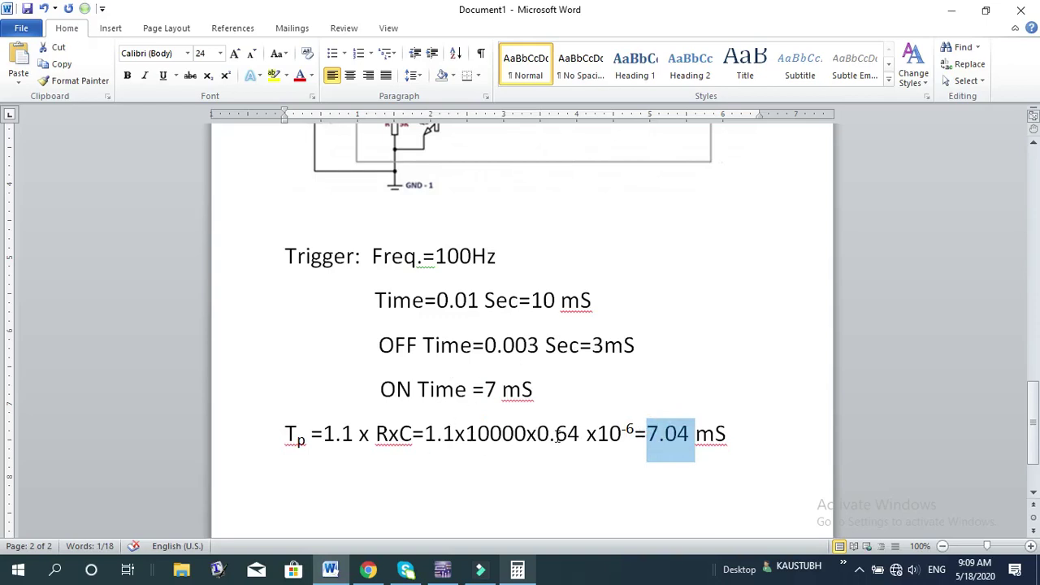
pyautogui.moveTo(468, 435); pyautogui.dragTo(574, 437)
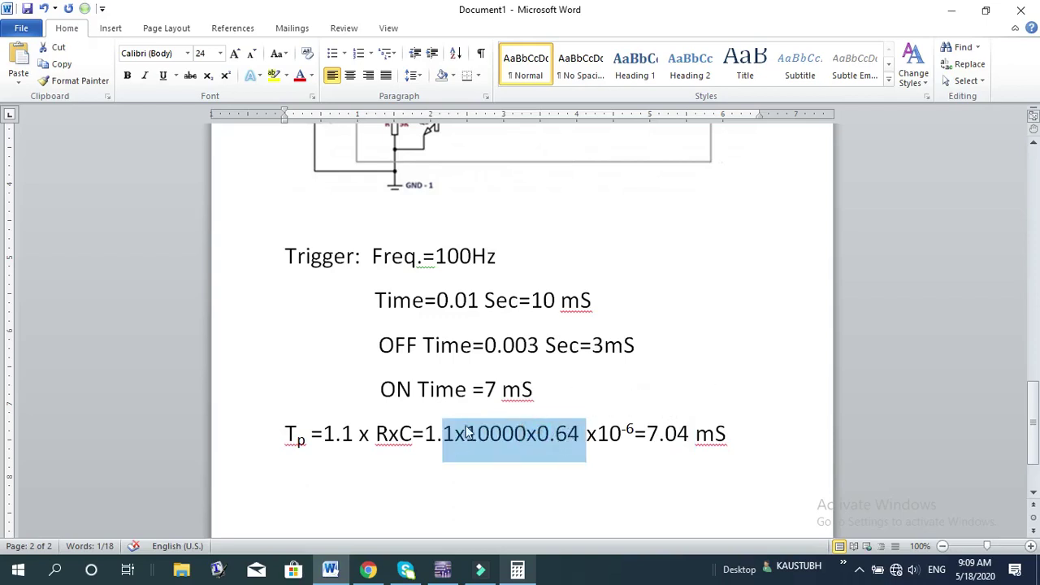
pyautogui.click(497, 443)
pyautogui.moveTo(468, 439); pyautogui.dragTo(621, 439)
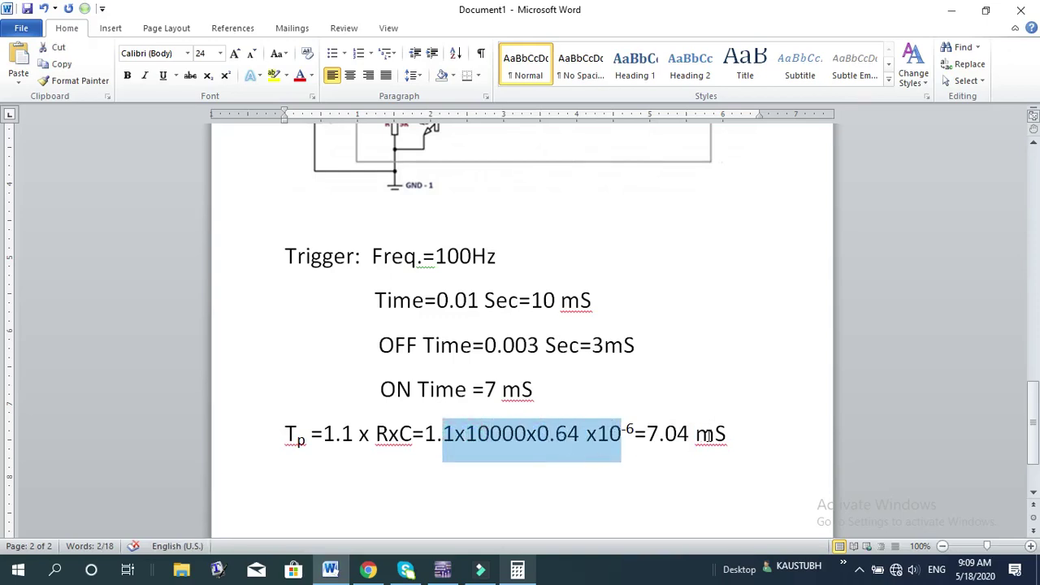
pyautogui.moveTo(648, 437); pyautogui.dragTo(688, 438)
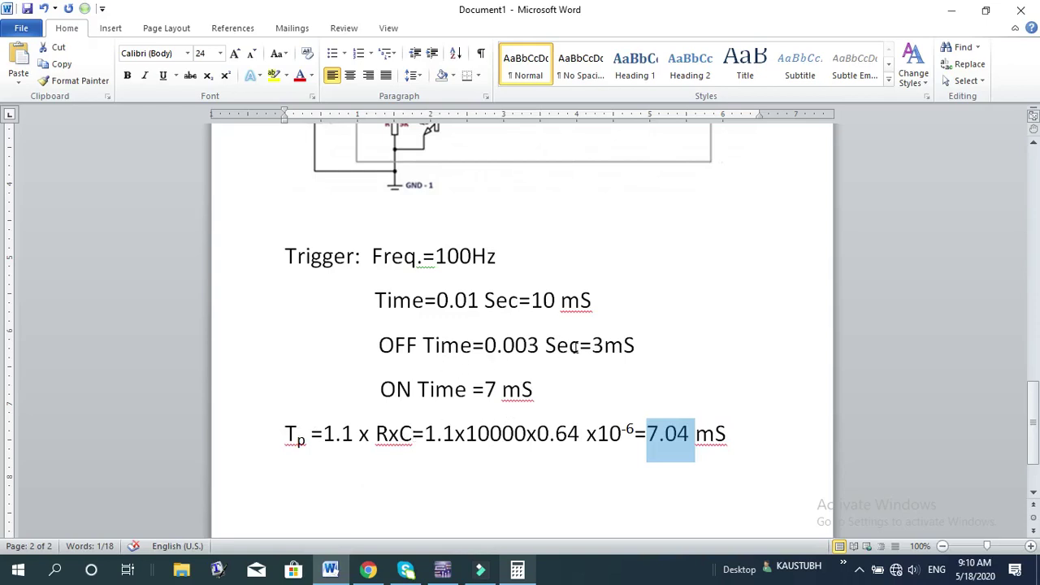
pyautogui.moveTo(379, 362); pyautogui.dragTo(447, 349)
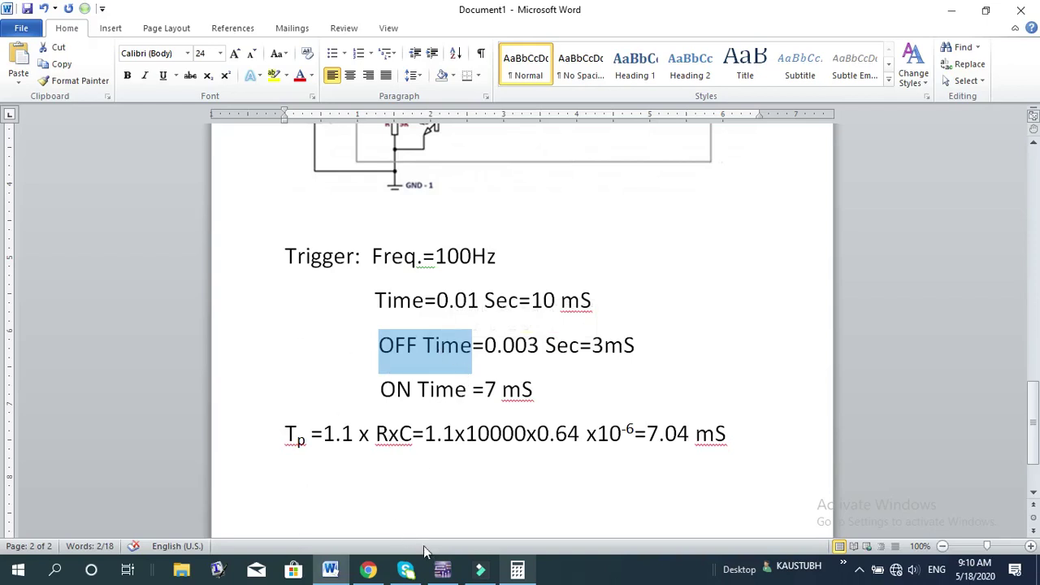
# - Switch to Multisim and save the circuit design as "Monosrable1" in the BTech_ECE4 folder
pyautogui.click(443, 570)
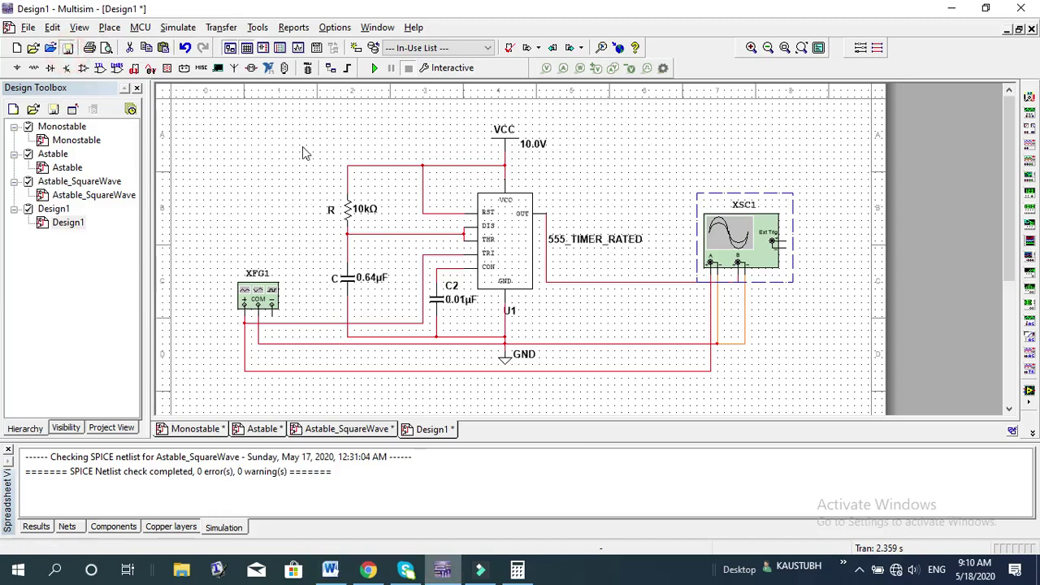
pyautogui.hotkey('ctrl', 's')
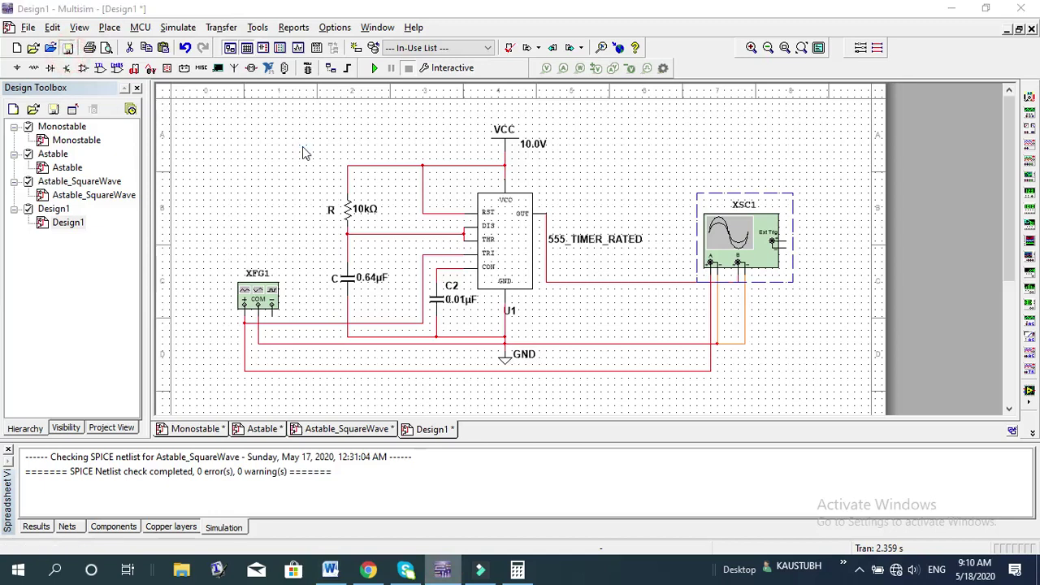
pyautogui.write('Monosrable1')
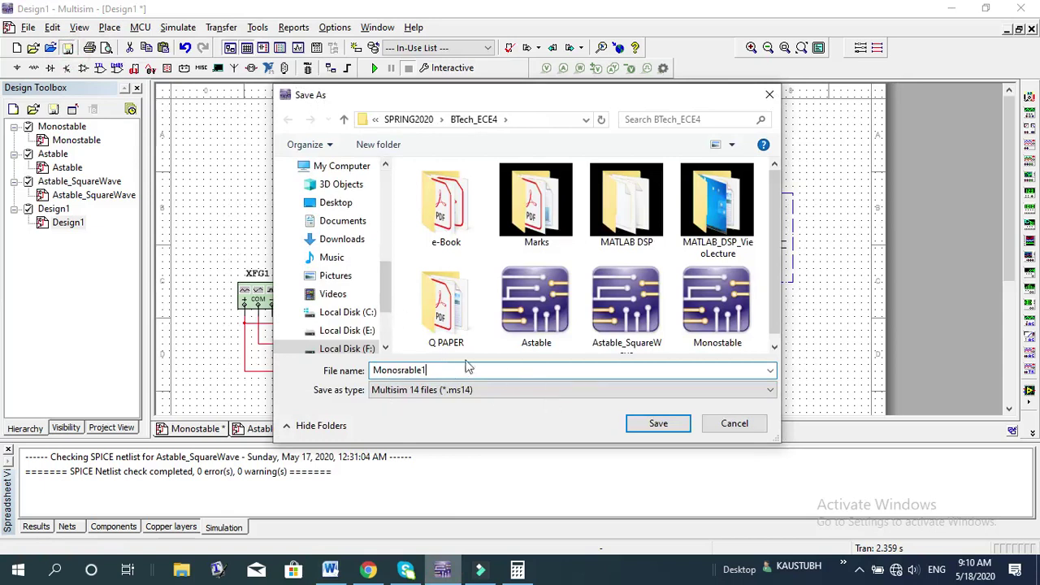
pyautogui.click(658, 423)
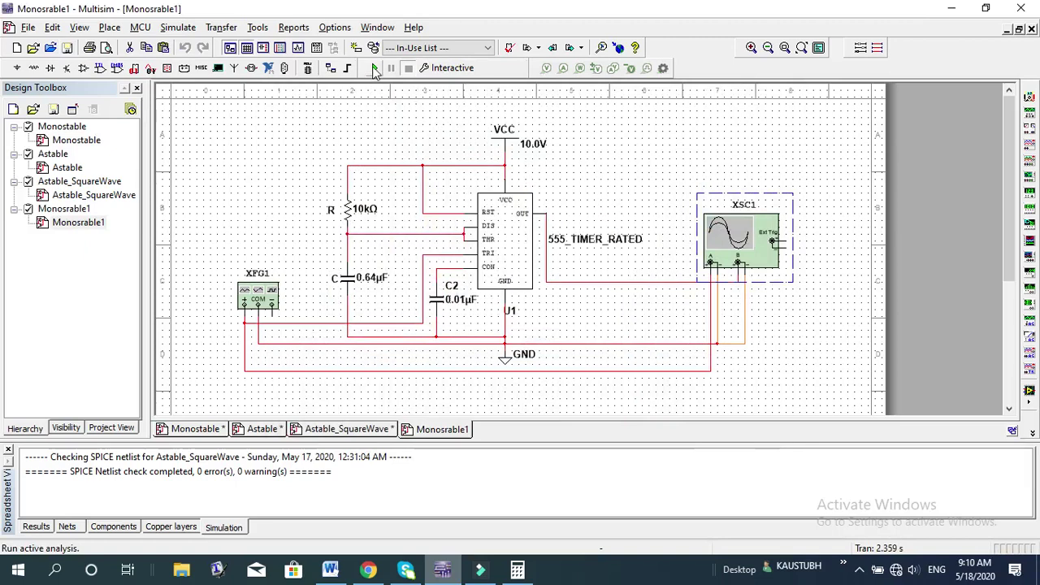
# - Run the simulation and open the XSC1 oscilloscope, placing its window clear of the function generator
pyautogui.click(374, 69)
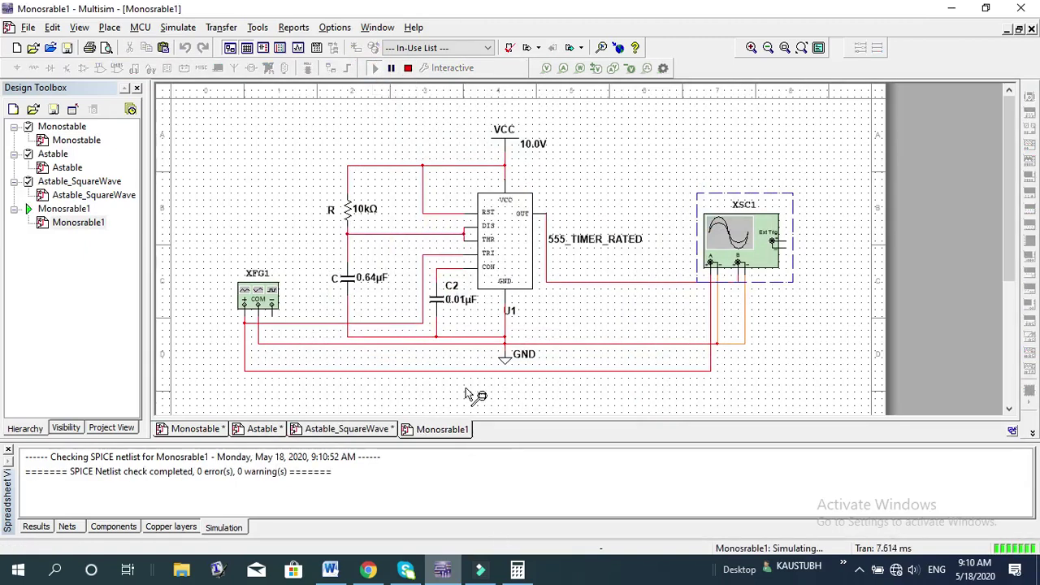
pyautogui.doubleClick(741, 257)
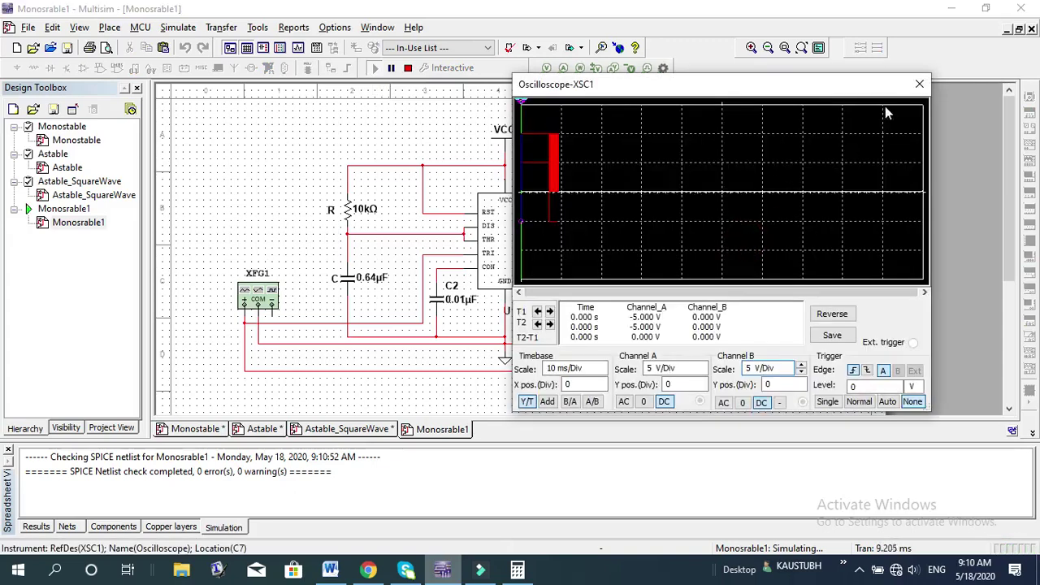
pyautogui.moveTo(819, 92); pyautogui.dragTo(716, 112)
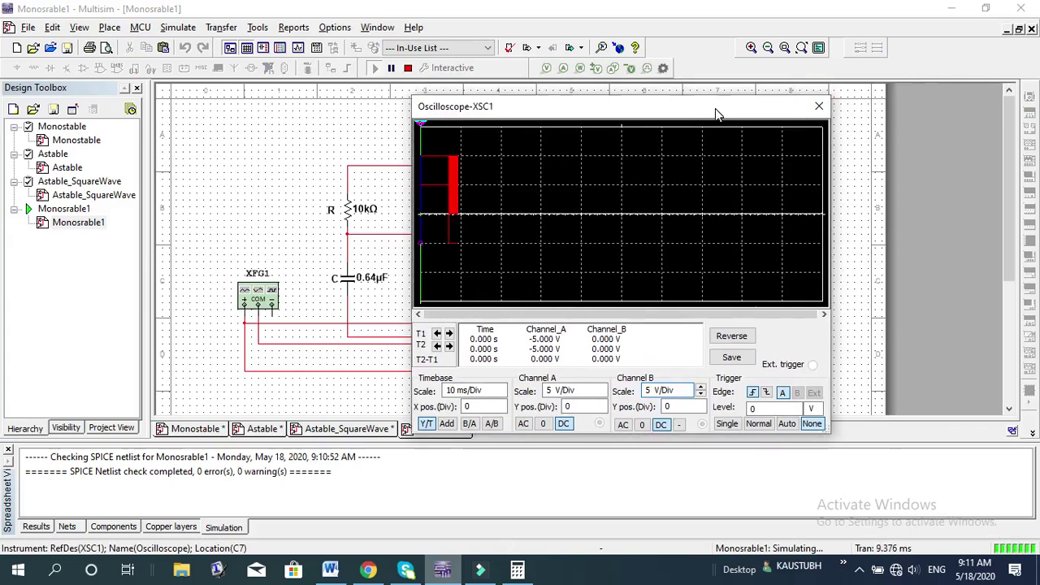
# - Reverse the oscilloscope display to a white background and set the timebase scale to 5 ms/Div
pyautogui.click(717, 336)
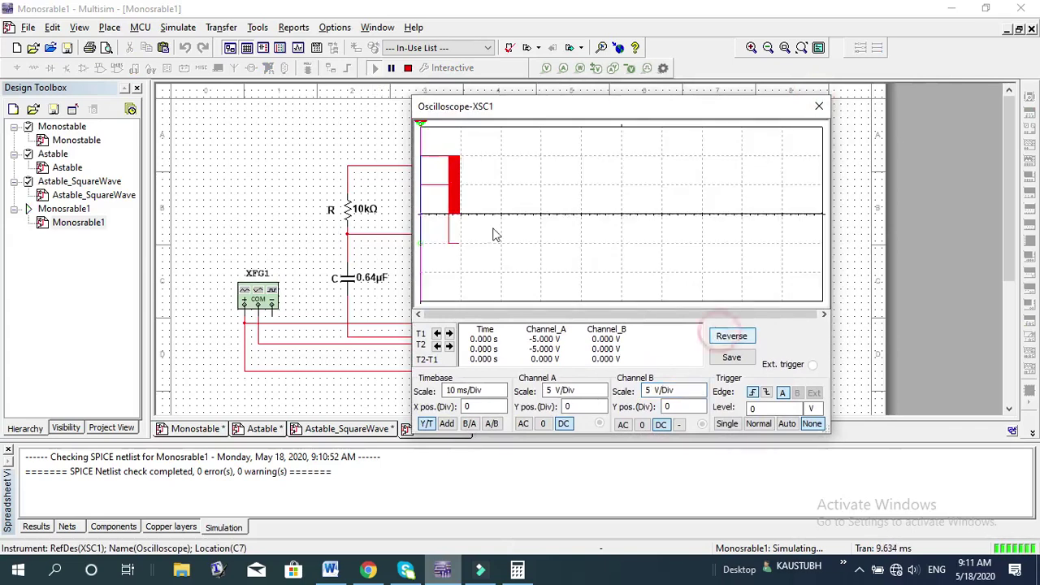
pyautogui.moveTo(679, 110); pyautogui.dragTo(666, 80)
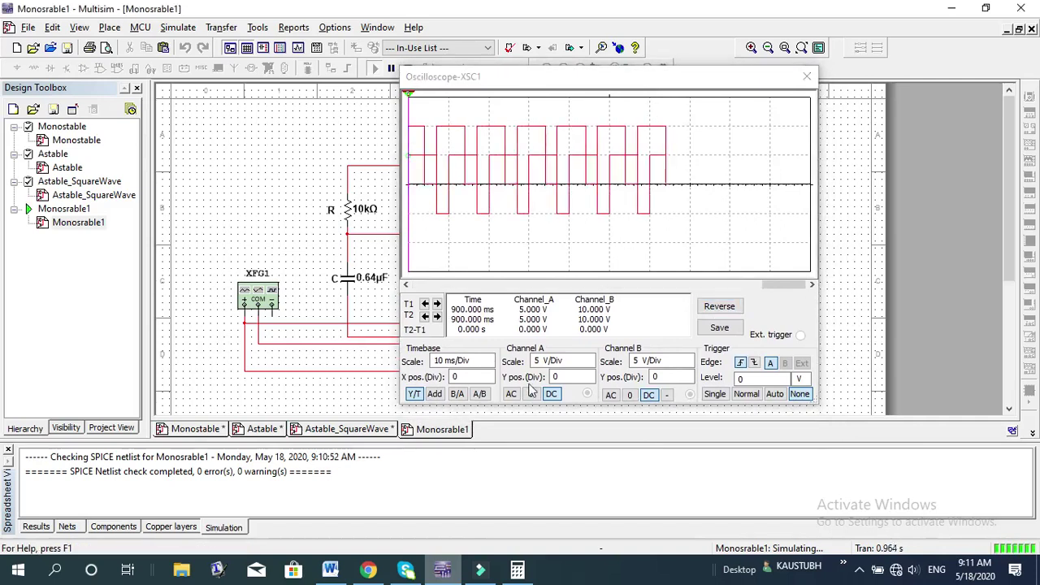
pyautogui.click(455, 361)
pyautogui.click(489, 365)
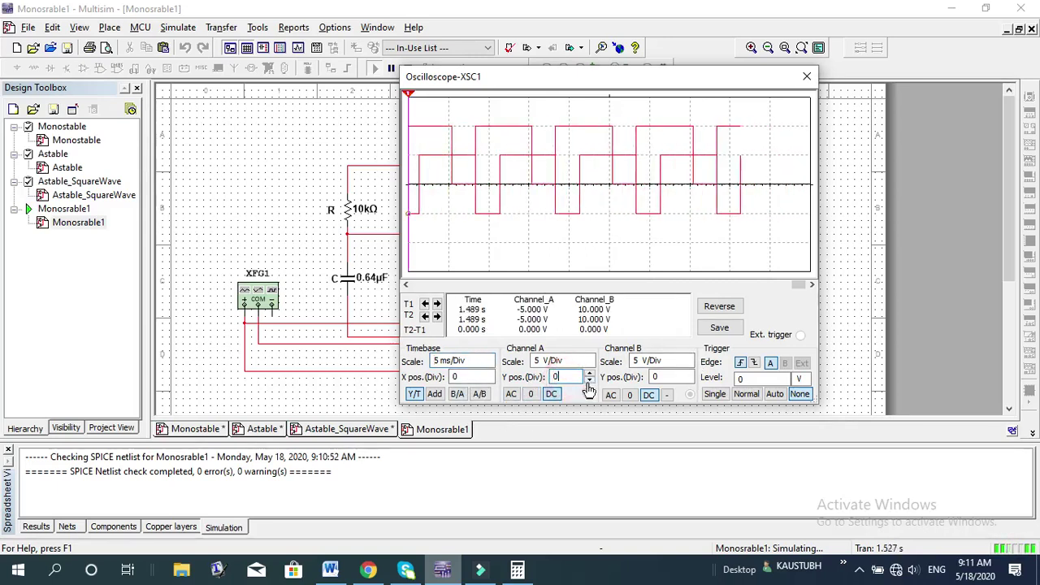
# - Shift the channel A trace upward by setting its Y position to 1.4 divisions
pyautogui.click(590, 381)
pyautogui.click(590, 382)
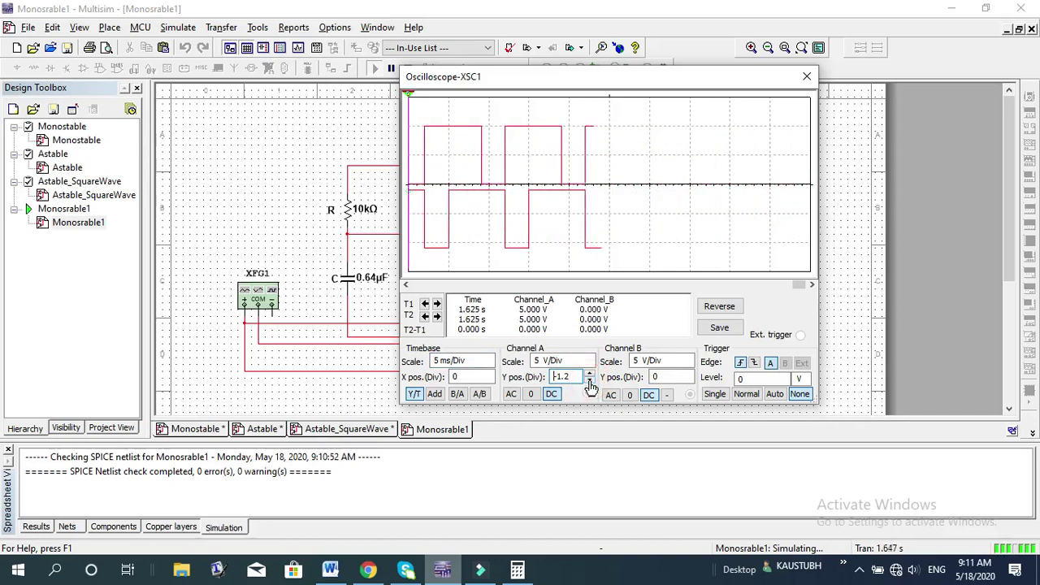
pyautogui.moveTo(741, 83)
pyautogui.mouseDown()
pyautogui.moveTo(615, 317)
pyautogui.moveTo(599, 401)
pyautogui.moveTo(799, 15)
pyautogui.moveTo(775, 59)
pyautogui.moveTo(747, 81)
pyautogui.mouseUp()
pyautogui.click(597, 373)
pyautogui.click(598, 372)
pyautogui.click(598, 373)
pyautogui.click(598, 374)
pyautogui.click(597, 374)
pyautogui.click(597, 374)
pyautogui.click(597, 374)
pyautogui.click(597, 374)
pyautogui.click(598, 374)
pyautogui.click(597, 374)
pyautogui.click(597, 373)
pyautogui.click(597, 373)
pyautogui.click(597, 373)
pyautogui.click(598, 373)
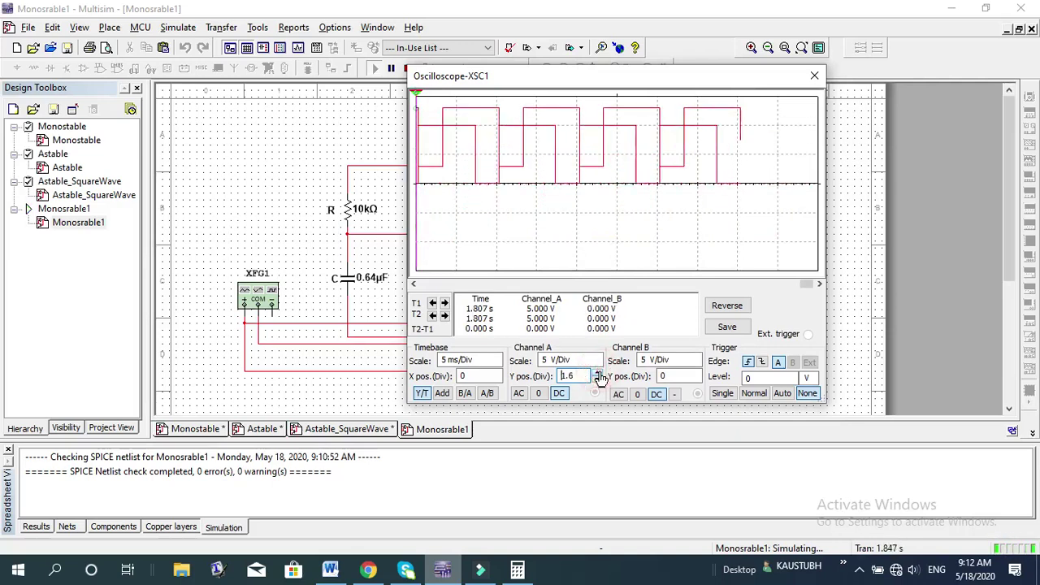
pyautogui.click(597, 379)
# - Shift the channel B trace below the axis by setting its Y position to -2.4 divisions
pyautogui.click(682, 377)
pyautogui.click(696, 381)
pyautogui.click(696, 381)
pyautogui.click(696, 381)
pyautogui.click(696, 381)
pyautogui.click(695, 381)
pyautogui.click(695, 381)
pyautogui.click(695, 381)
pyautogui.click(695, 381)
pyautogui.click(695, 381)
pyautogui.click(696, 381)
pyautogui.click(695, 382)
pyautogui.click(696, 381)
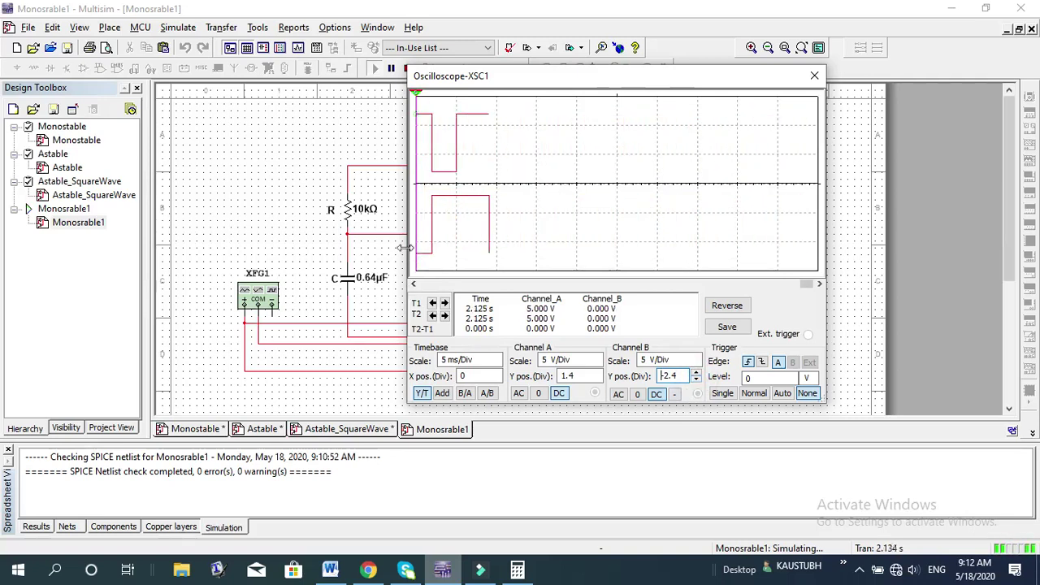
# - Enlarge the oscilloscope window in width and height and reposition it so all its controls fit on screen
pyautogui.moveTo(409, 255); pyautogui.dragTo(134, 275)
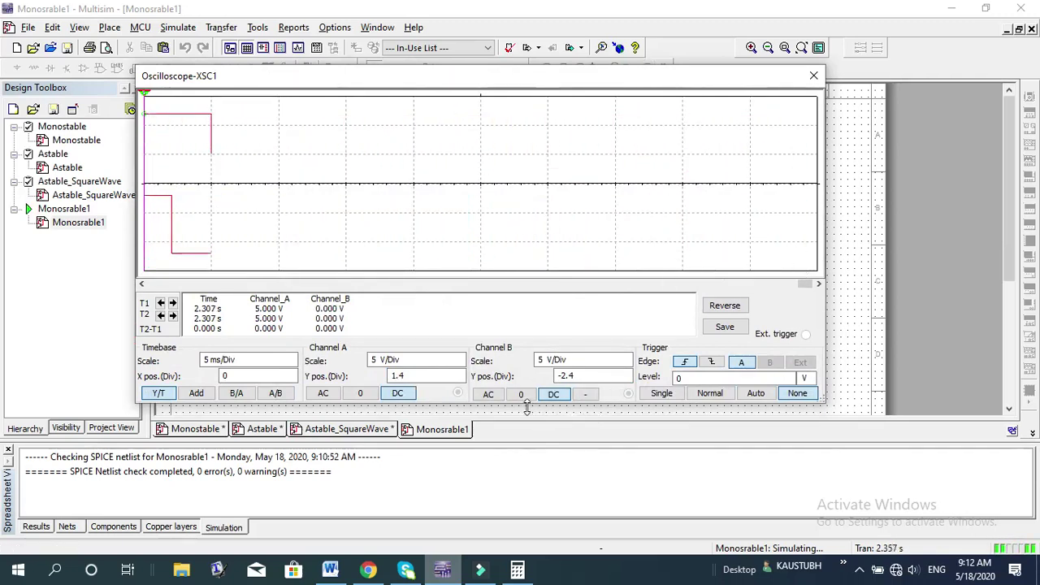
pyautogui.moveTo(552, 402); pyautogui.dragTo(553, 544)
pyautogui.moveTo(655, 77); pyautogui.dragTo(761, 34)
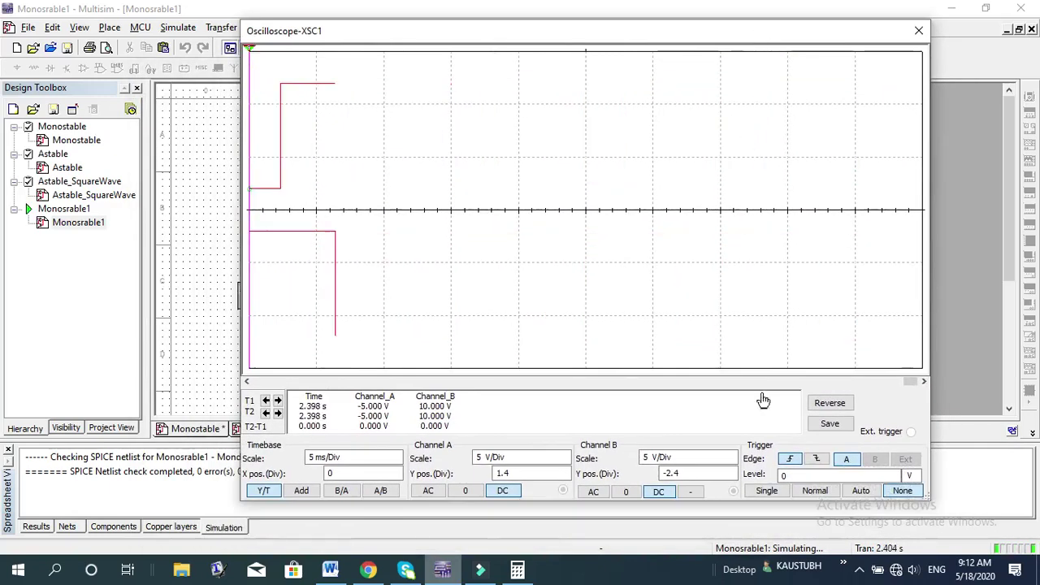
# - Set the scale of both channel A and channel B to 10 V/Div and reposition the oscilloscope window
pyautogui.click(530, 457)
pyautogui.click(567, 455)
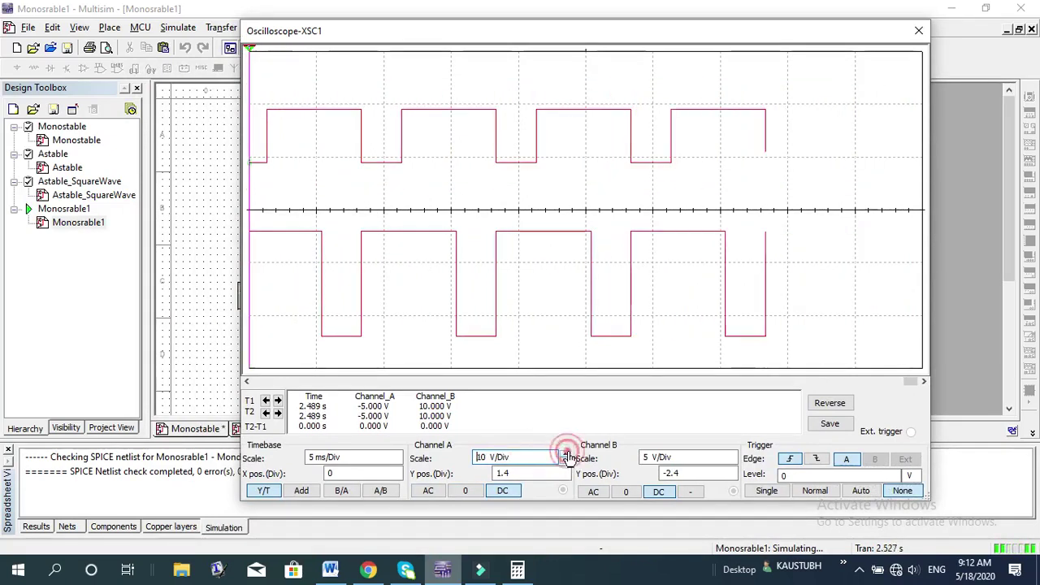
pyautogui.click(716, 457)
pyautogui.click(731, 454)
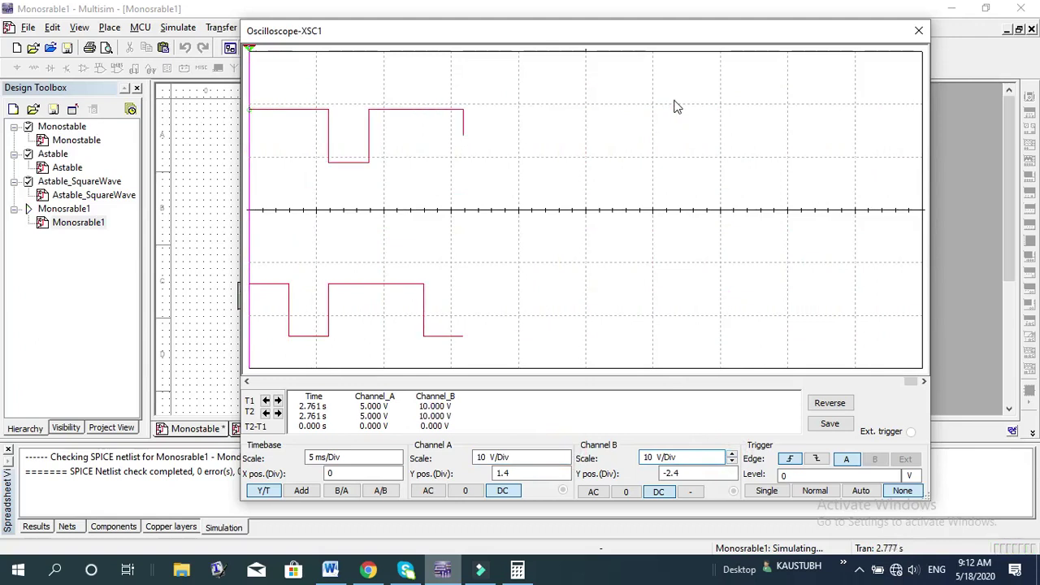
pyautogui.moveTo(439, 31); pyautogui.dragTo(507, 81)
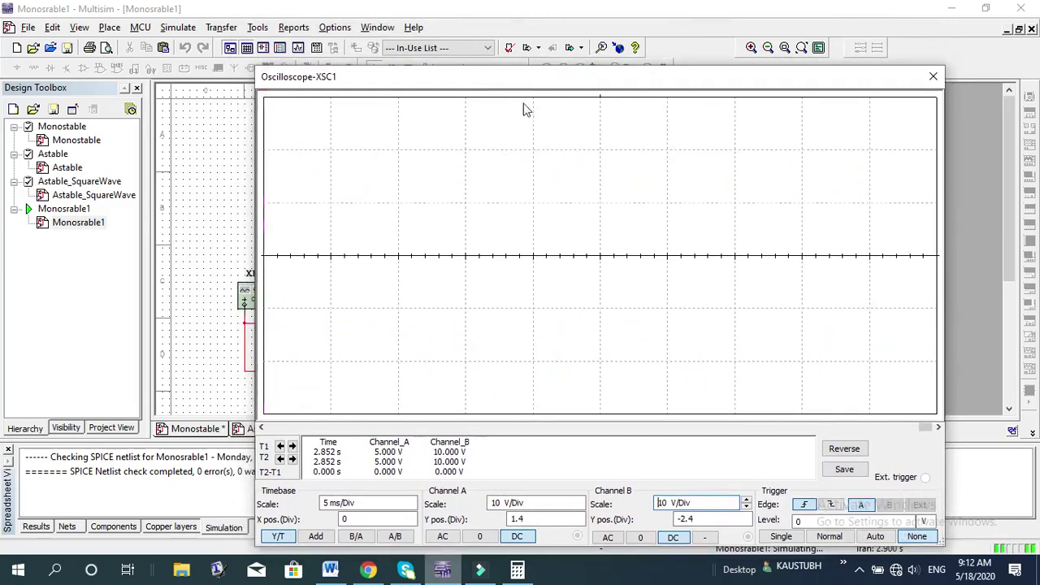
# - Pause and resume the simulation repeatedly until several cycles of the trigger and output waveforms are captured on the oscilloscope
pyautogui.moveTo(441, 76); pyautogui.dragTo(449, 112)
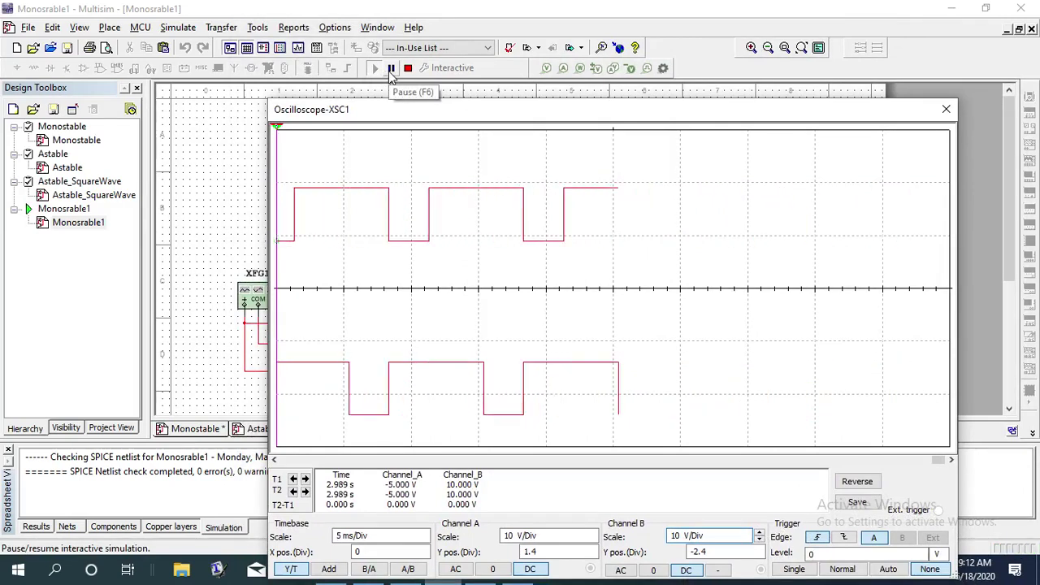
pyautogui.click(391, 69)
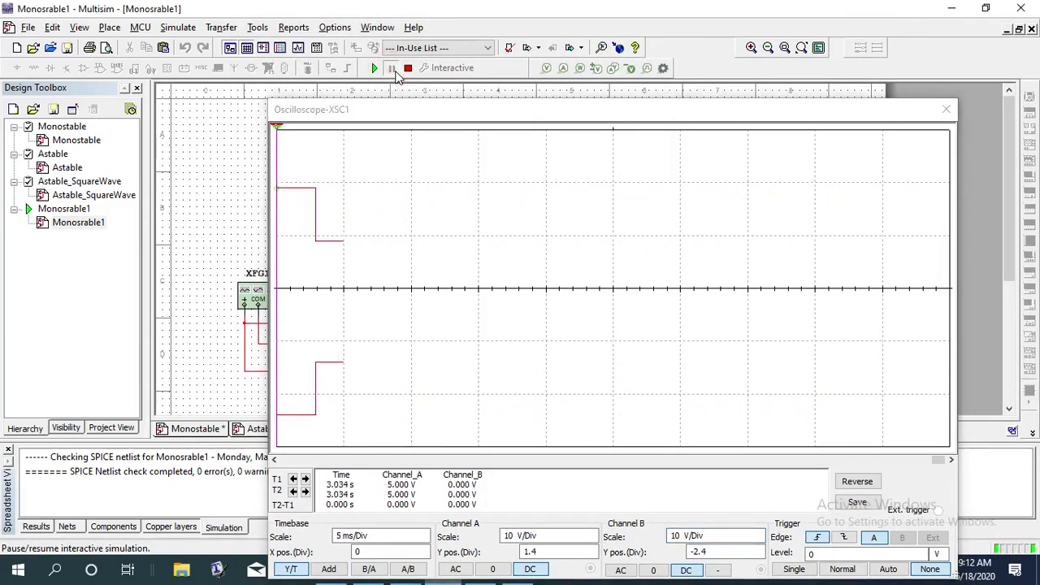
pyautogui.click(391, 70)
pyautogui.click(391, 69)
pyautogui.click(378, 72)
pyautogui.click(391, 71)
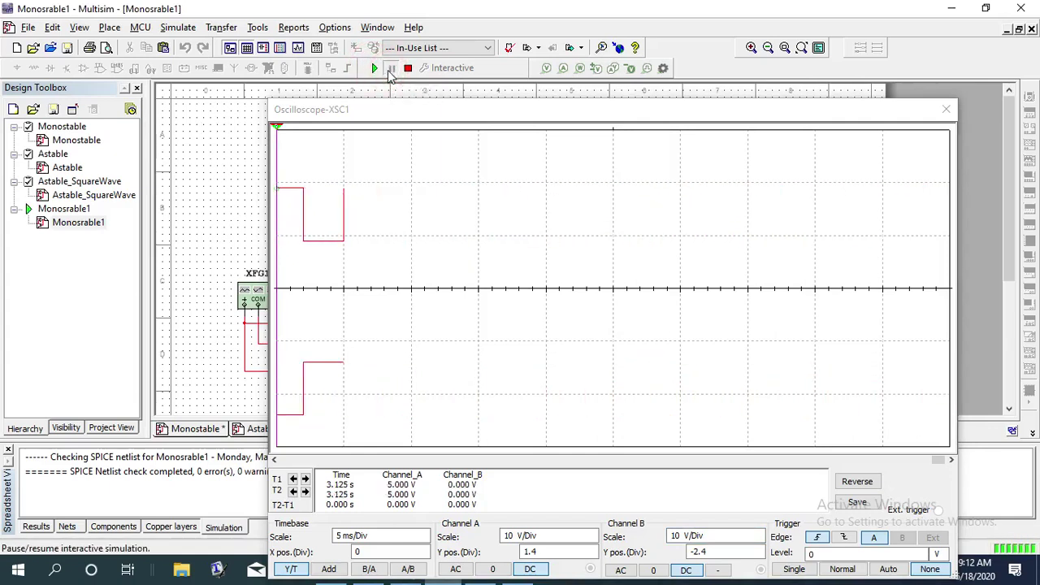
pyautogui.click(380, 69)
pyautogui.click(391, 71)
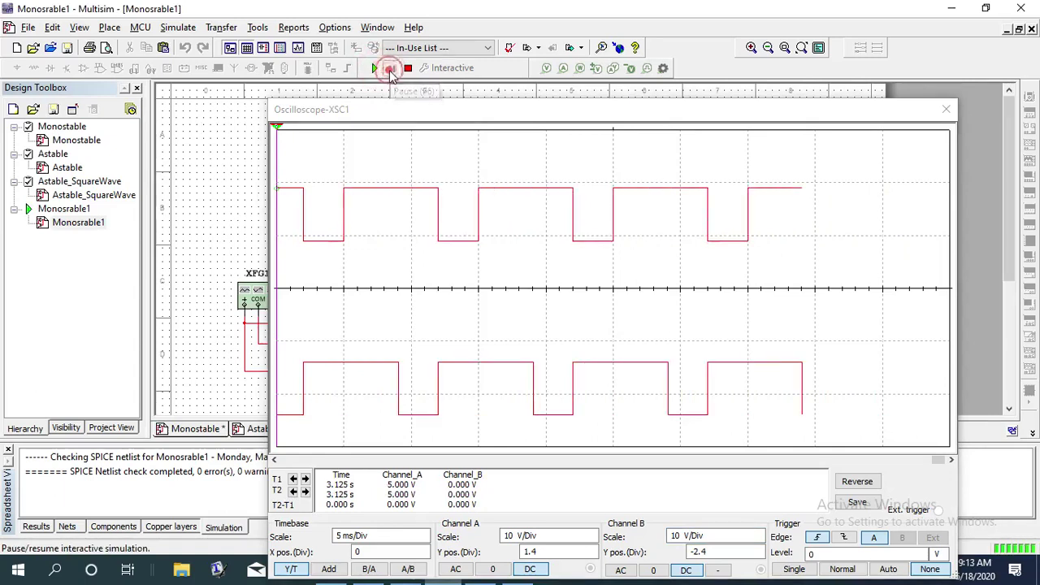
pyautogui.click(377, 69)
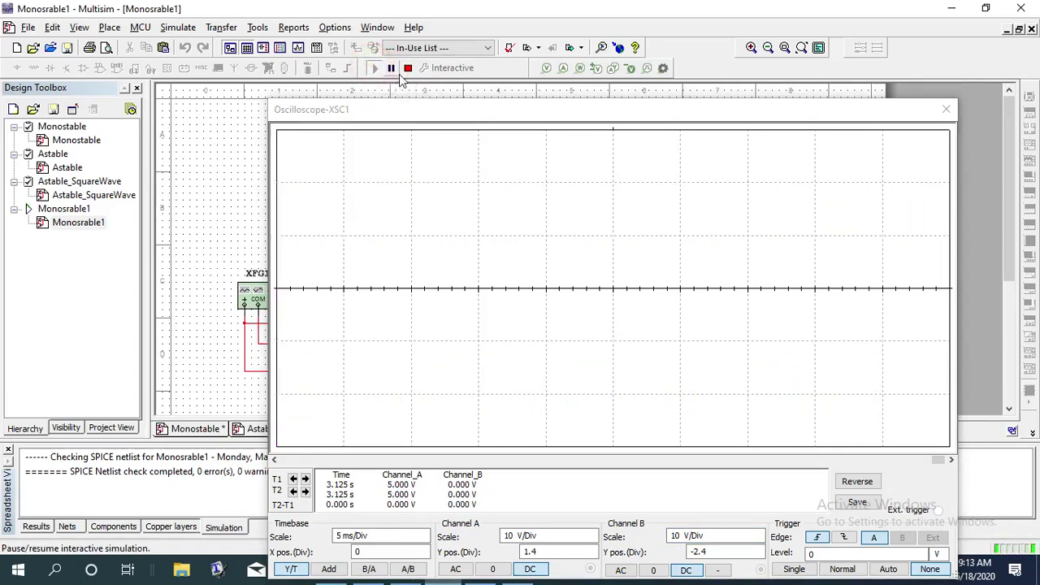
pyautogui.click(391, 70)
pyautogui.click(391, 70)
pyautogui.click(391, 70)
pyautogui.click(377, 69)
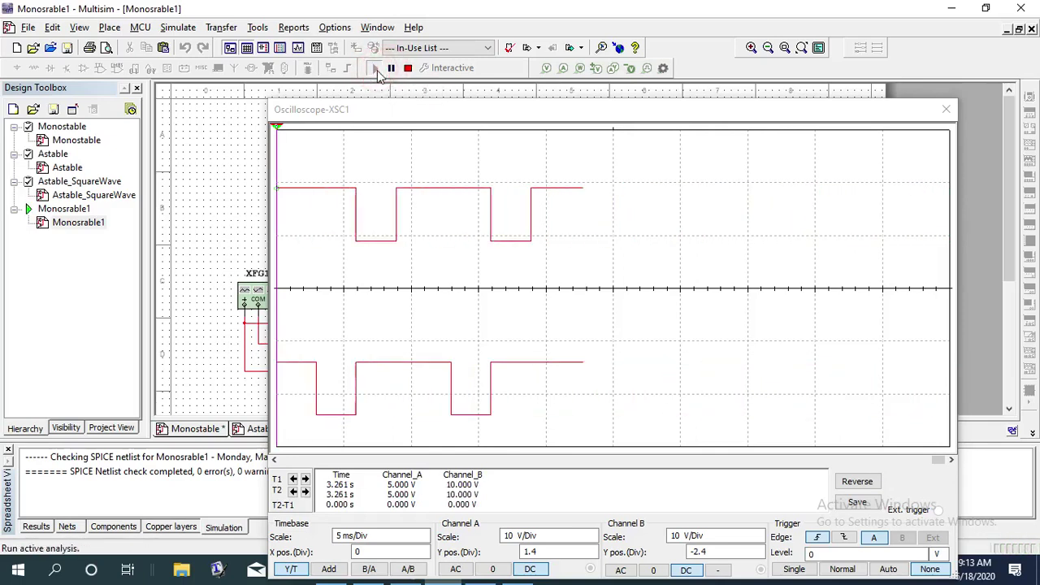
# - Reposition the oscilloscope window so all its controls fit on screen and the function generator in the schematic stays uncovered
pyautogui.moveTo(610, 107); pyautogui.dragTo(620, 37)
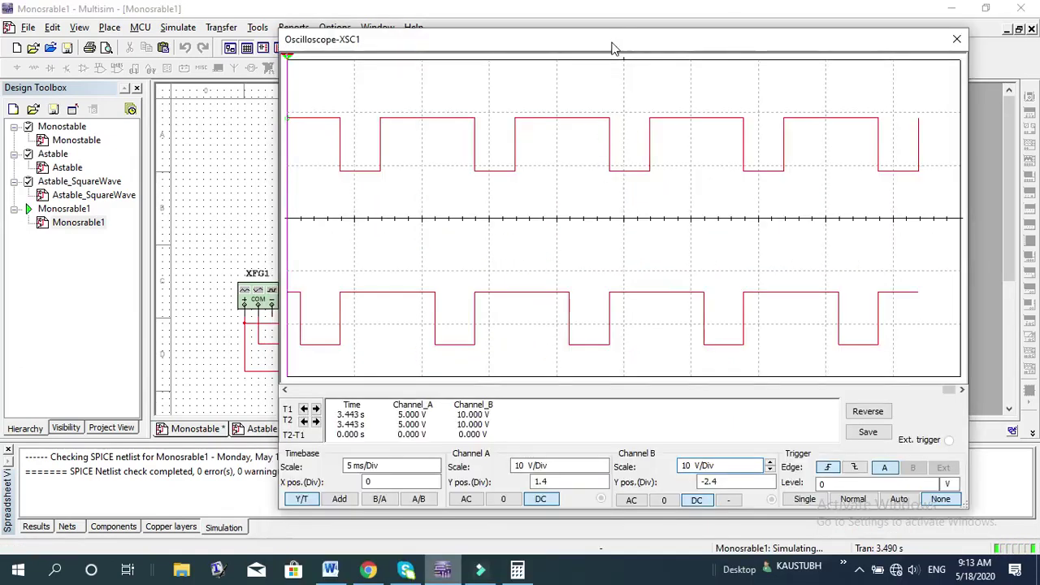
pyautogui.moveTo(613, 46); pyautogui.dragTo(591, 26)
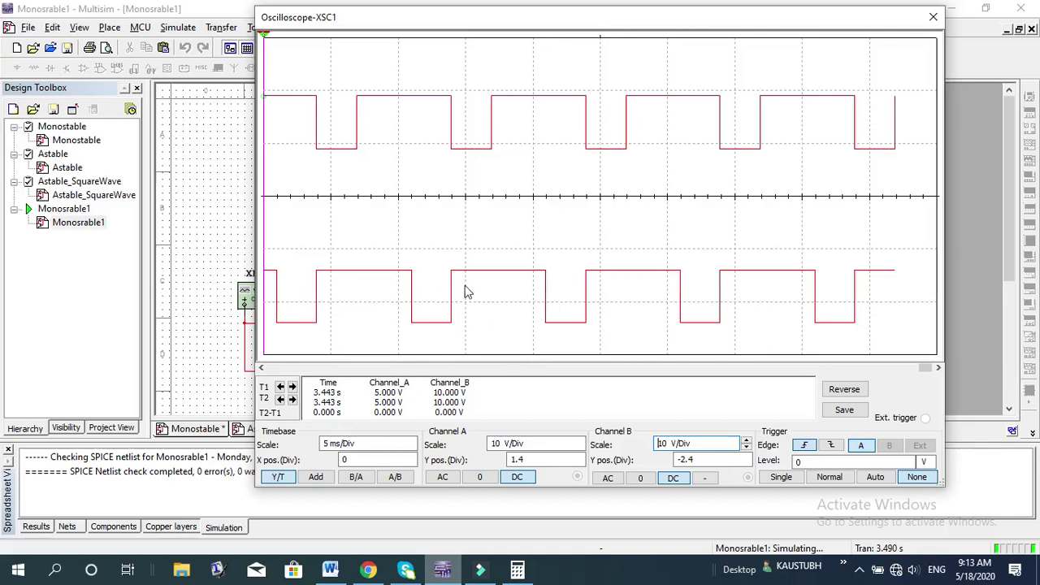
pyautogui.moveTo(511, 30); pyautogui.dragTo(543, 33)
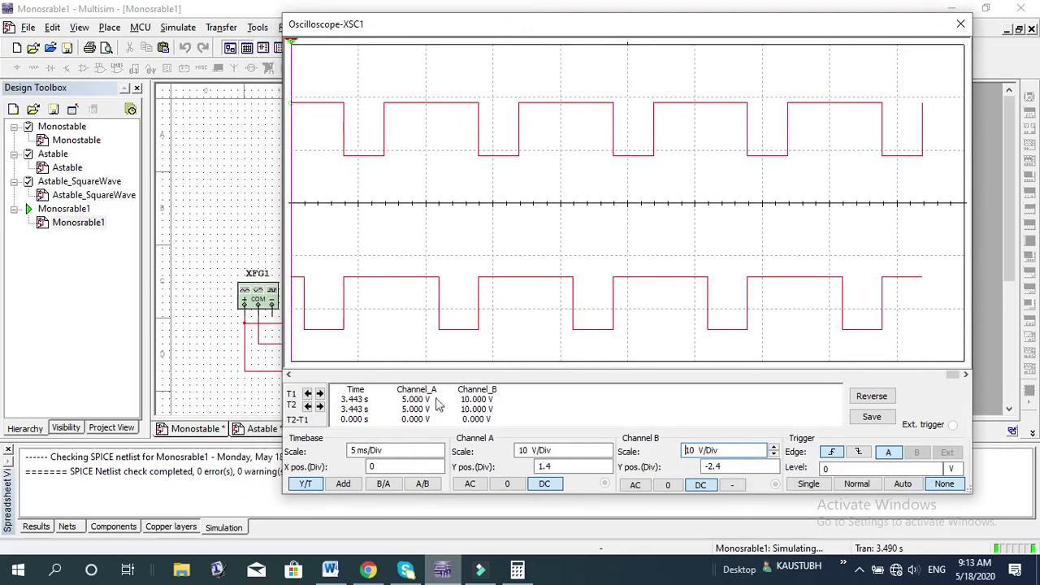
# - Try raising the channel A trace to a Y position of 1.6 divisions
pyautogui.click(564, 469)
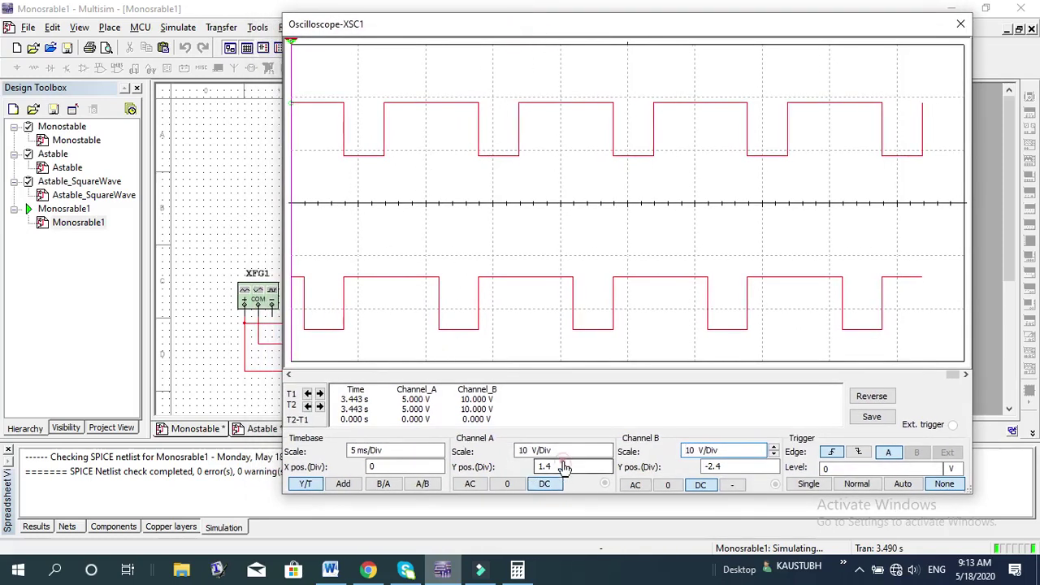
pyautogui.click(608, 463)
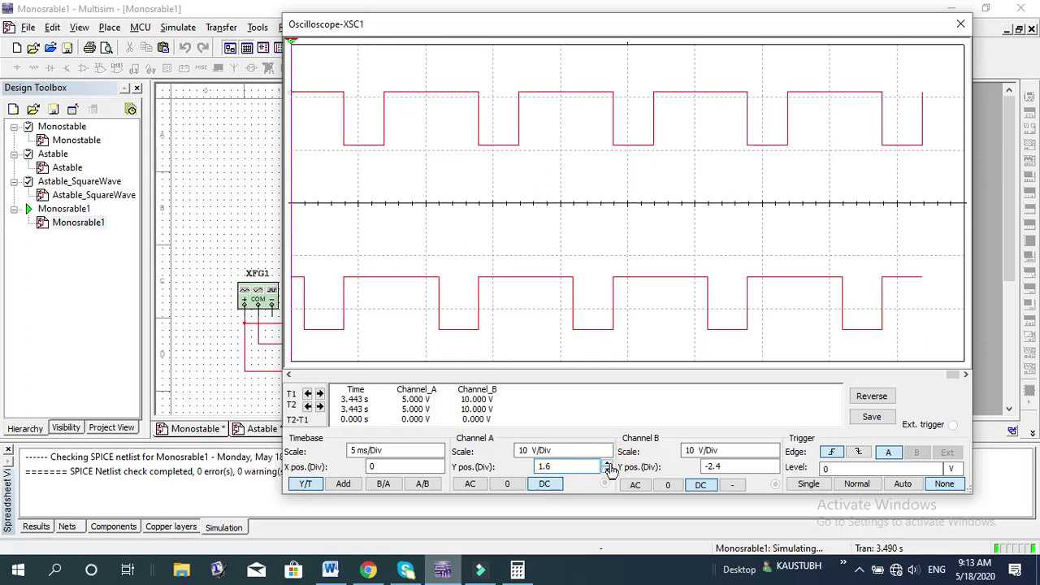
pyautogui.click(607, 470)
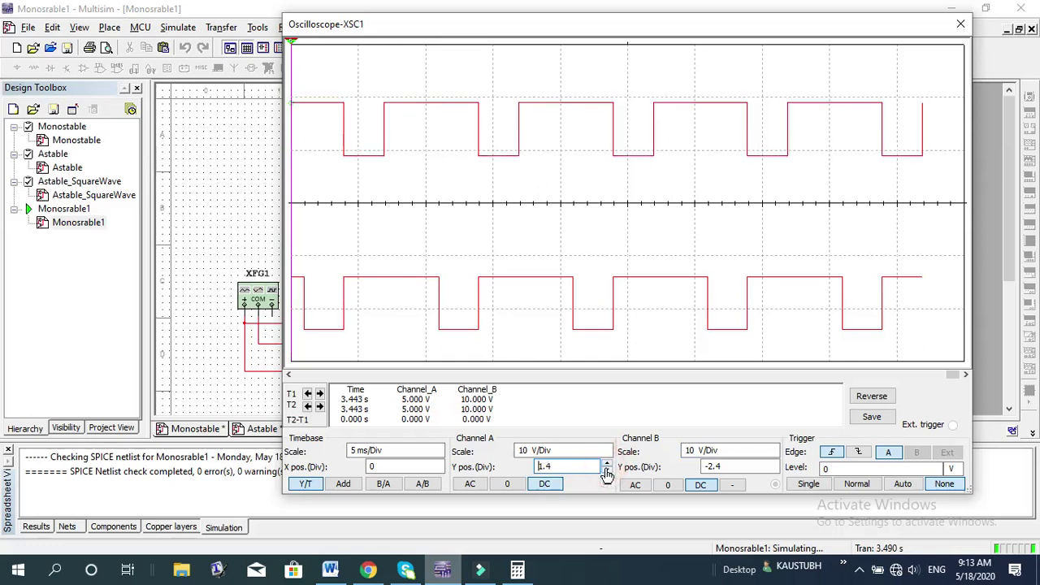
pyautogui.click(607, 464)
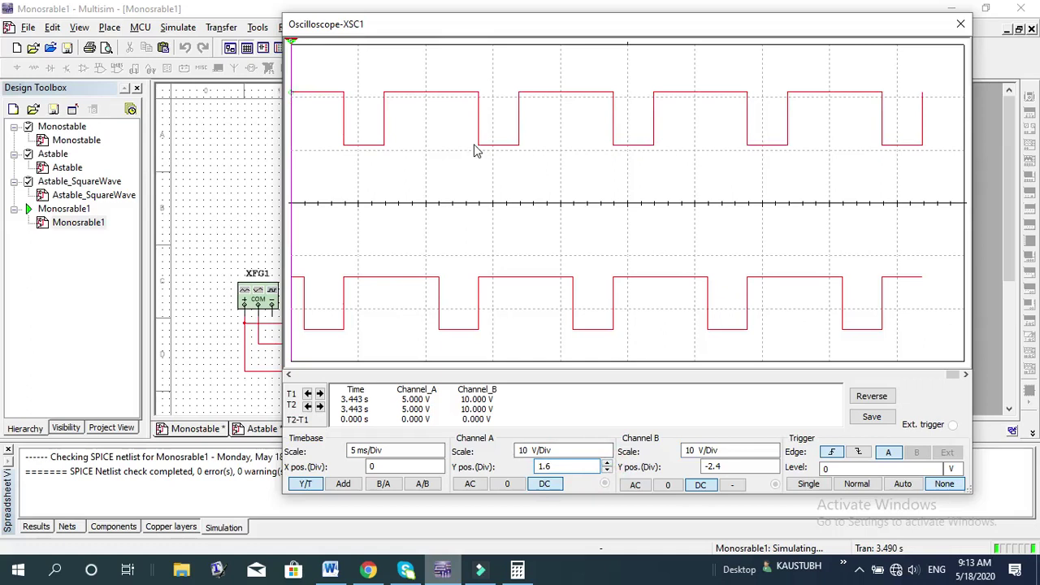
pyautogui.click(551, 470)
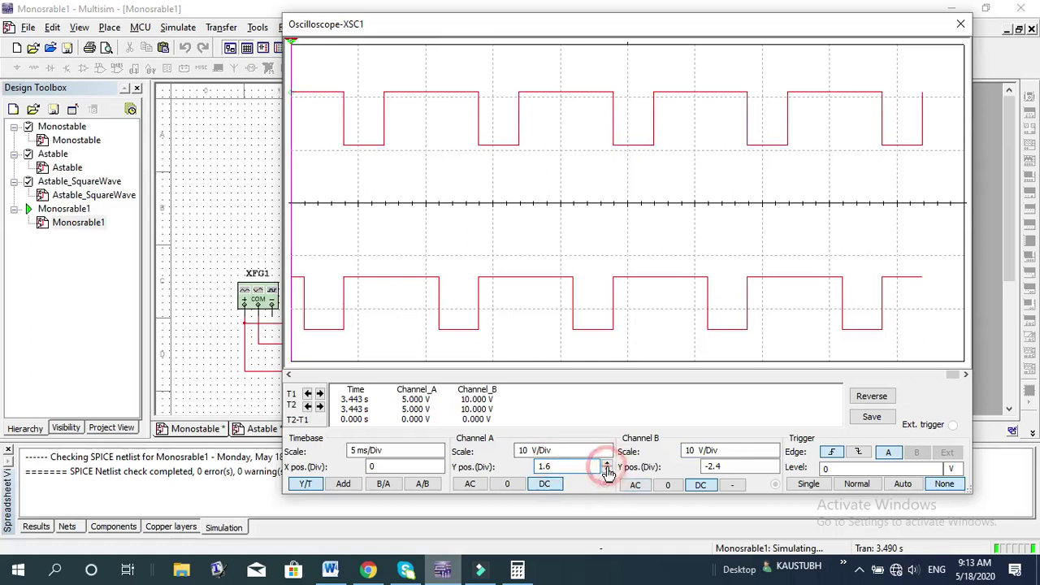
pyautogui.click(607, 471)
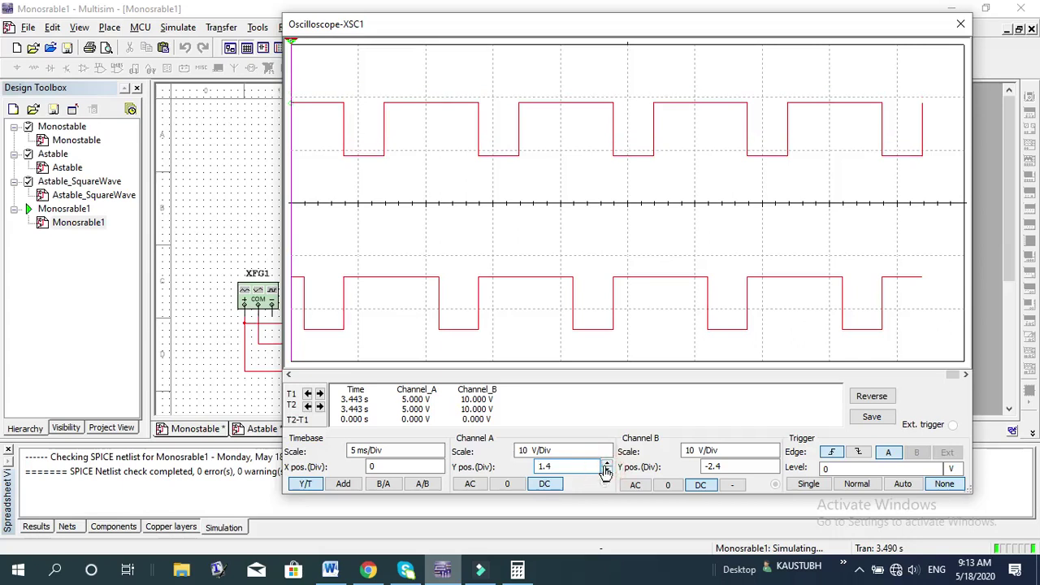
# - Center the channel A trace on the axis by setting its Y position to 0 divisions
pyautogui.click(607, 472)
pyautogui.click(607, 471)
pyautogui.click(607, 471)
pyautogui.click(607, 471)
pyautogui.click(607, 471)
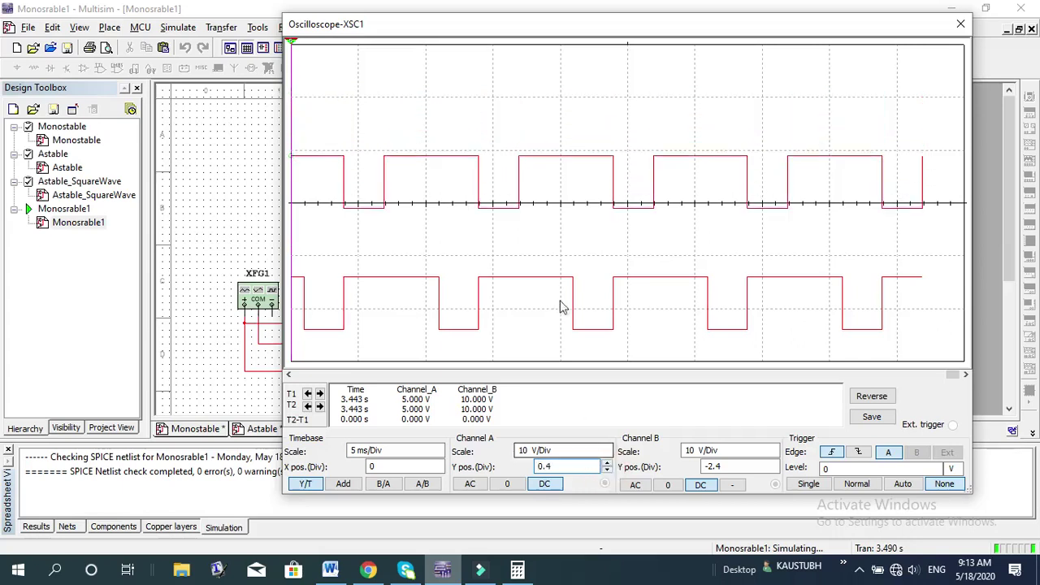
pyautogui.click(572, 472)
pyautogui.press('BackSpace')
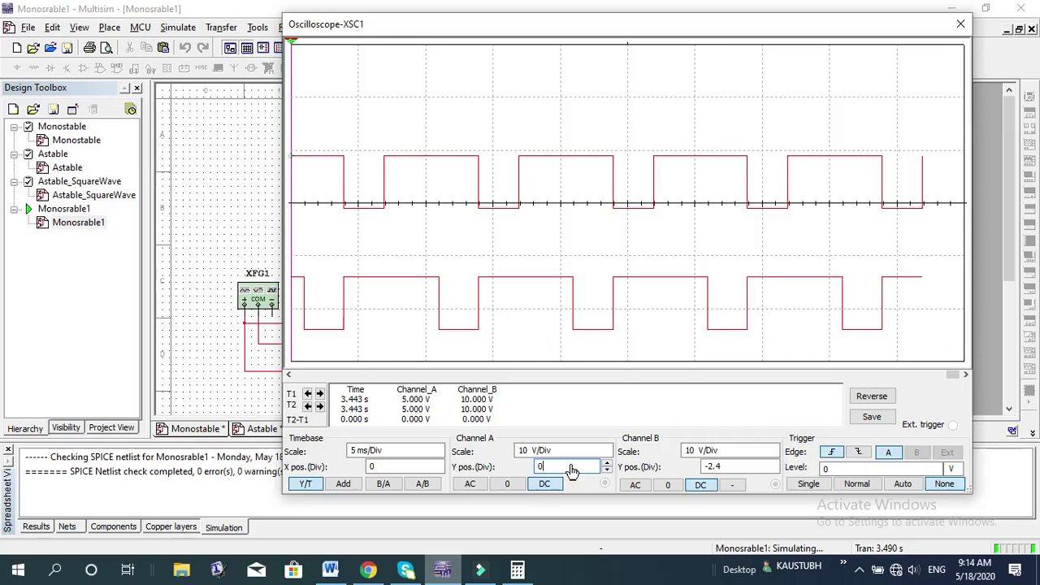
pyautogui.press('Return')
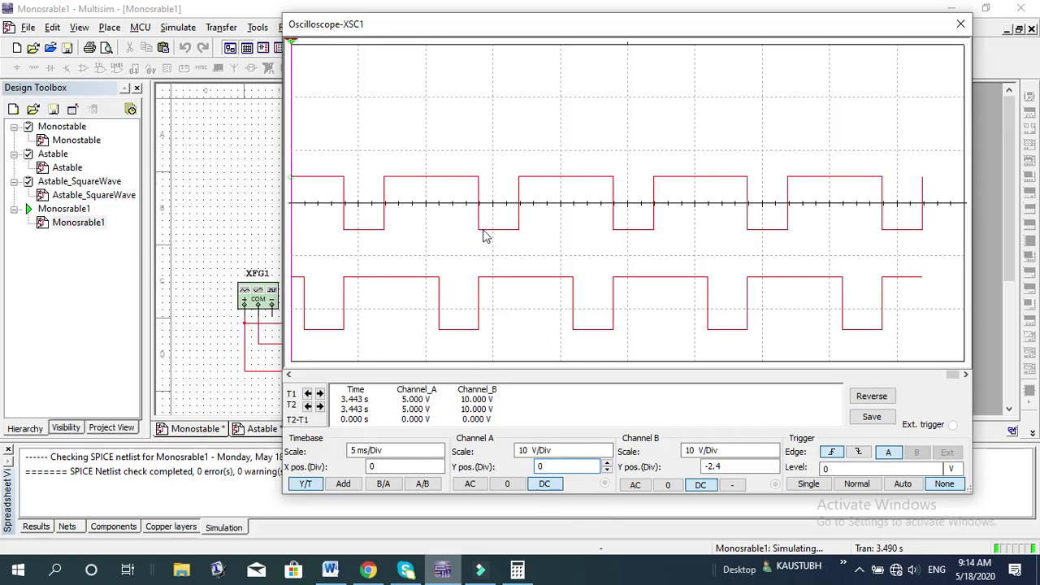
# - Review the signal settings of function generator XFG1
pyautogui.doubleClick(263, 315)
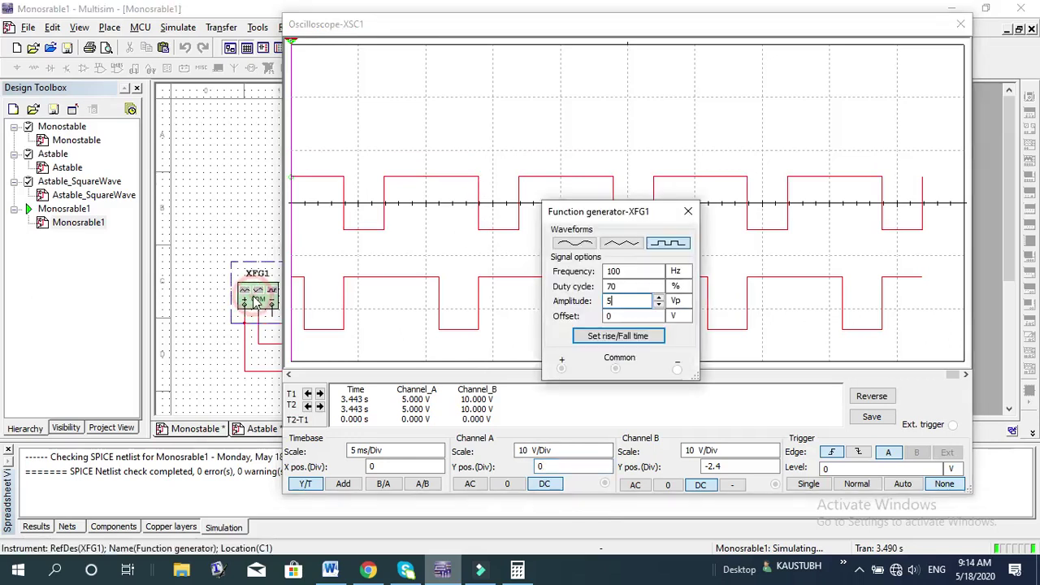
pyautogui.click(687, 212)
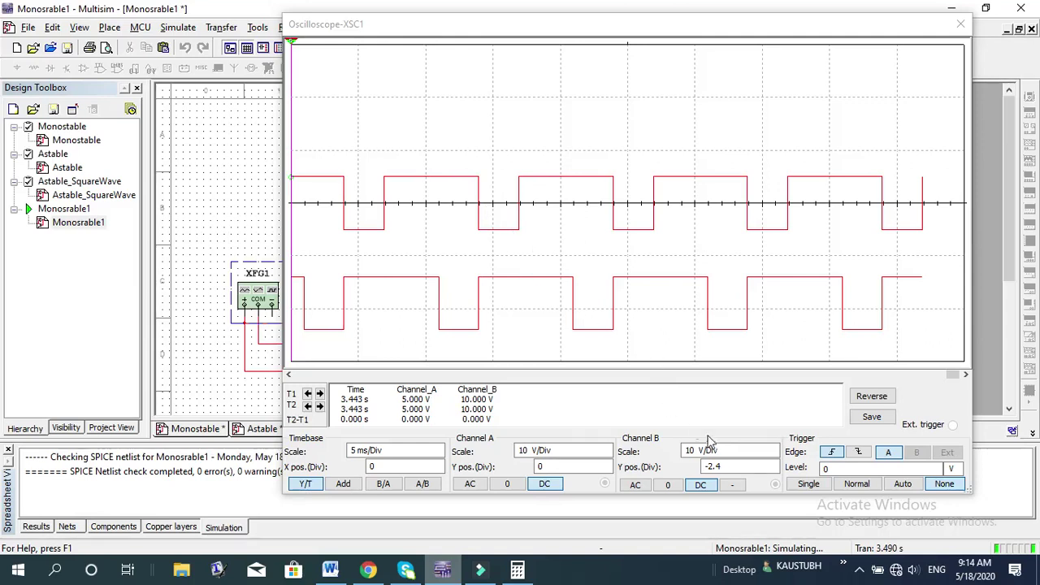
# - Raise the channel B trace by setting its Y position to -2 divisions
pyautogui.click(752, 472)
pyautogui.click(775, 463)
pyautogui.click(776, 463)
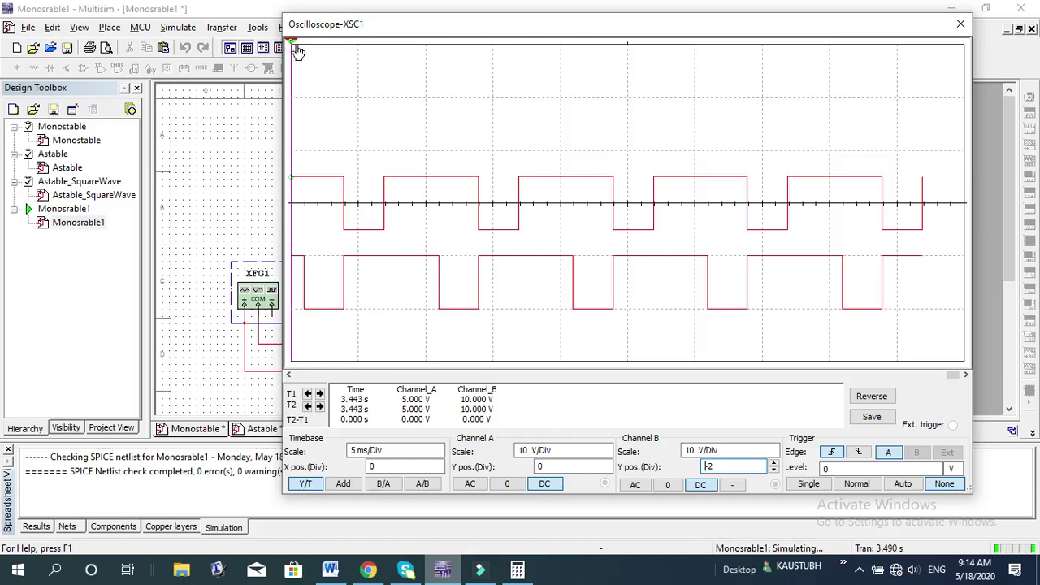
# - Measure the trigger's OFF time by placing the two oscilloscope cursors on a falling edge of channel A and the following rising edge
pyautogui.moveTo(295, 48); pyautogui.dragTo(505, 77)
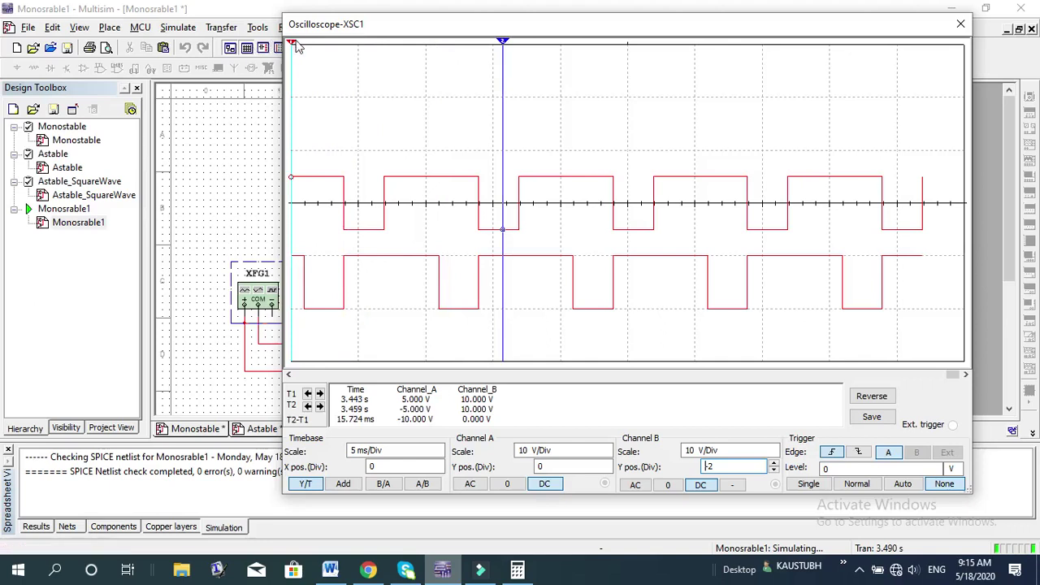
pyautogui.moveTo(294, 50); pyautogui.dragTo(346, 90)
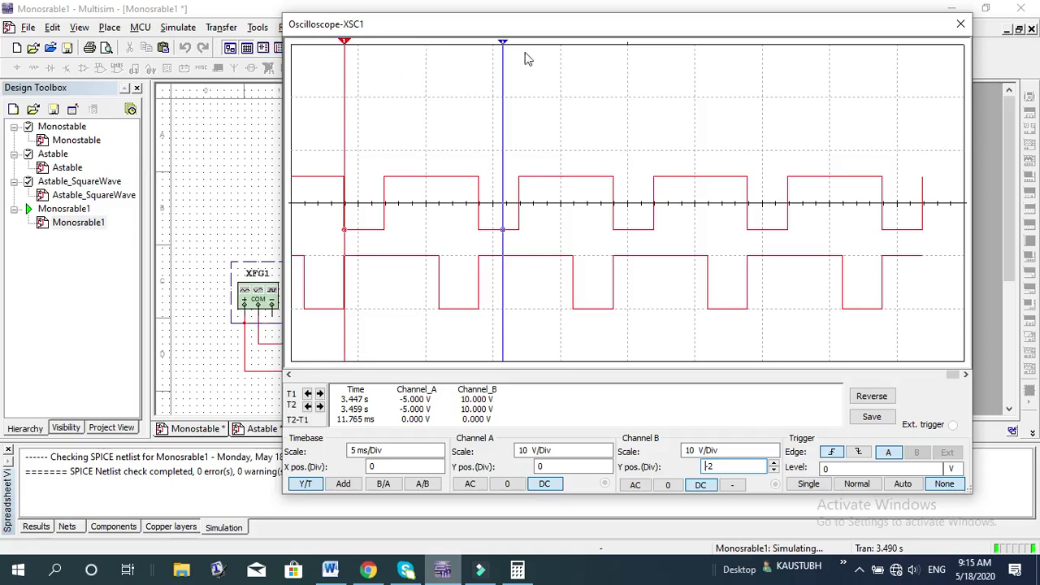
pyautogui.moveTo(501, 49); pyautogui.dragTo(384, 80)
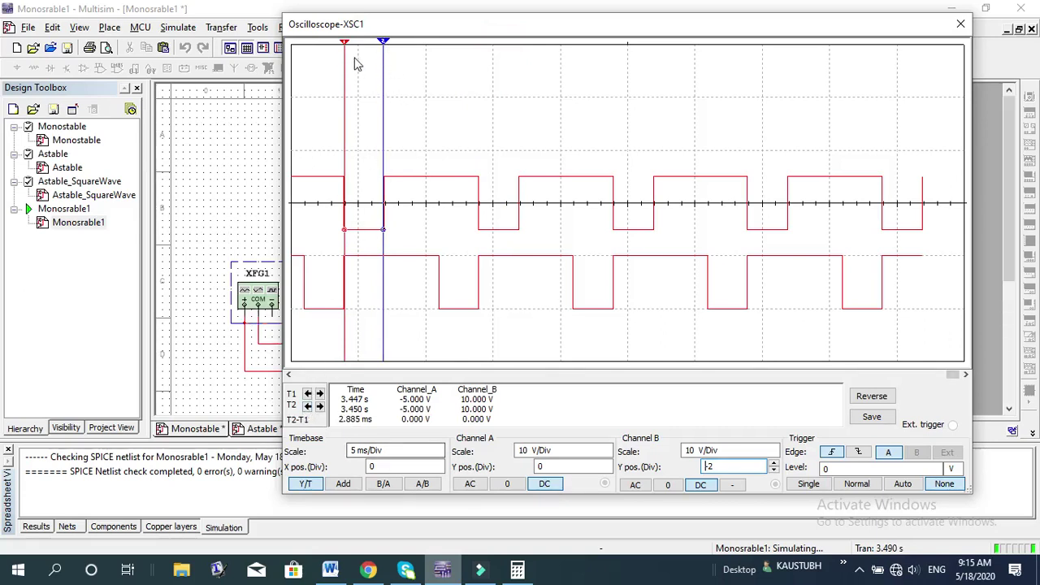
pyautogui.moveTo(345, 48)
pyautogui.mouseDown()
pyautogui.moveTo(359, 50)
pyautogui.moveTo(344, 67)
pyautogui.mouseUp()
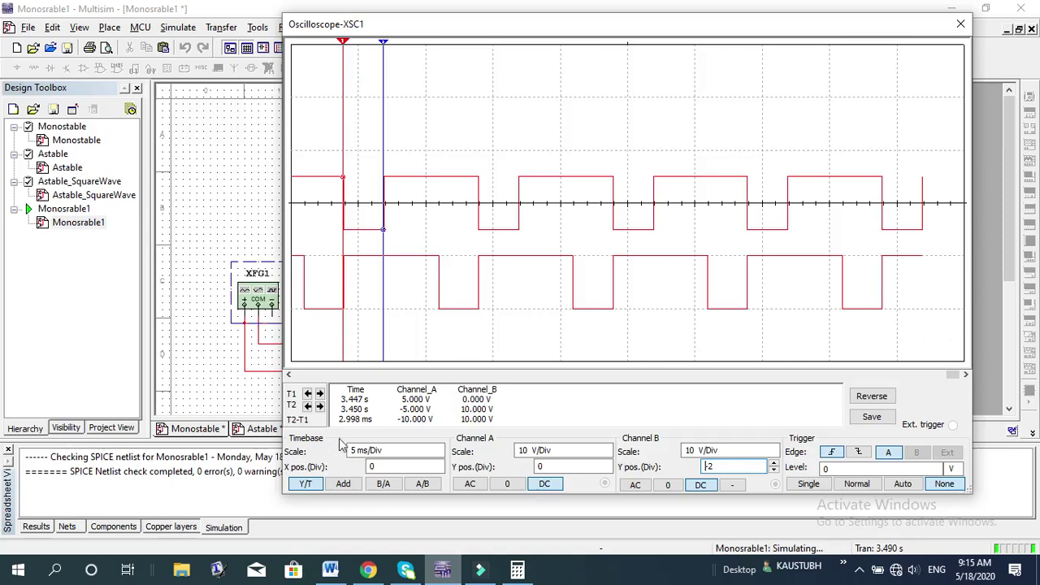
pyautogui.moveTo(384, 46); pyautogui.dragTo(386, 51)
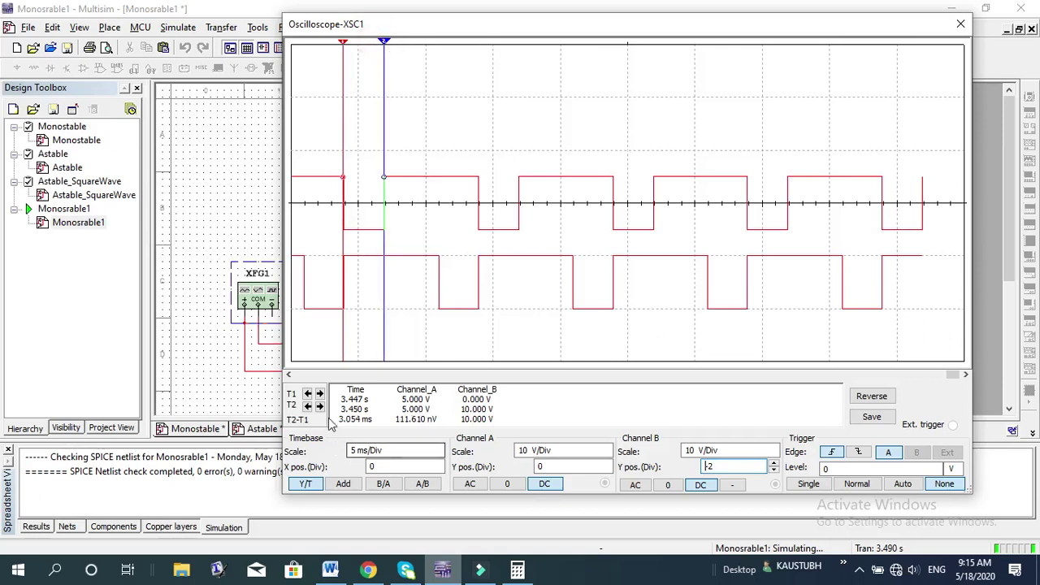
pyautogui.moveTo(342, 46); pyautogui.dragTo(346, 57)
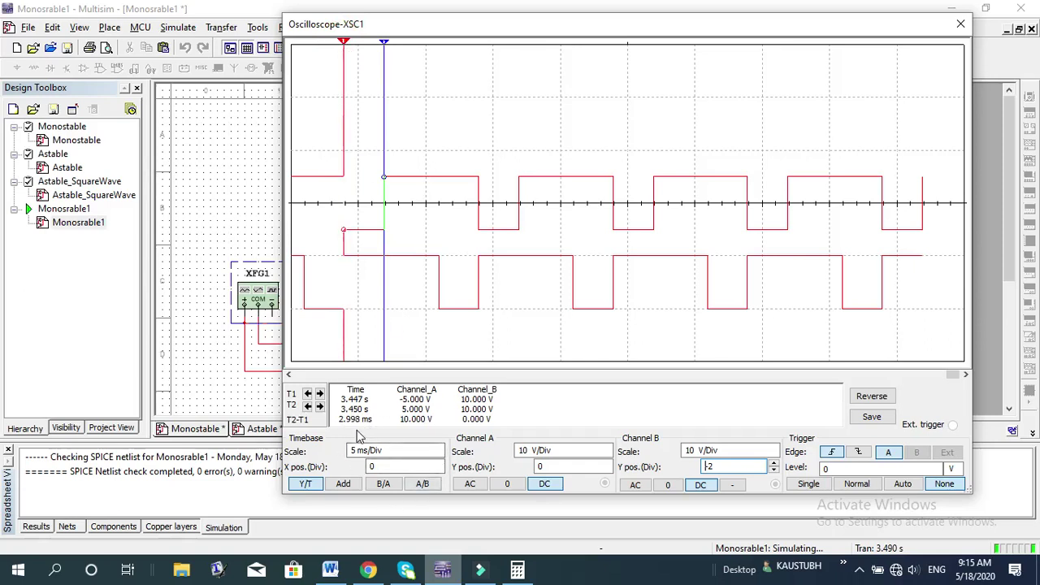
# - Switch to Word to compare with the highlighted 3mS OFF time in the calculations, and return to Multisim
pyautogui.click(330, 570)
pyautogui.moveTo(592, 345); pyautogui.dragTo(634, 347)
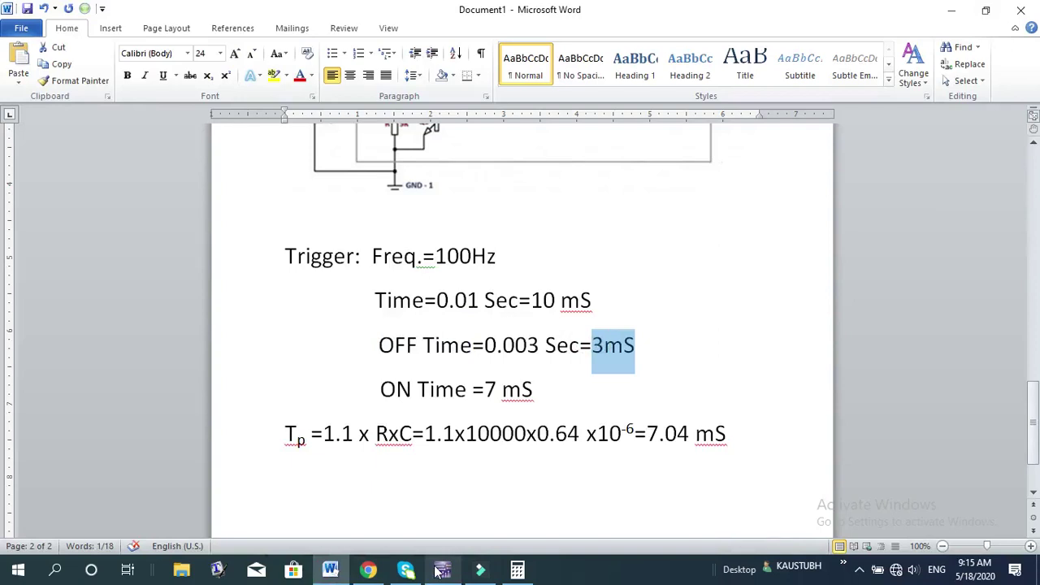
pyautogui.click(442, 571)
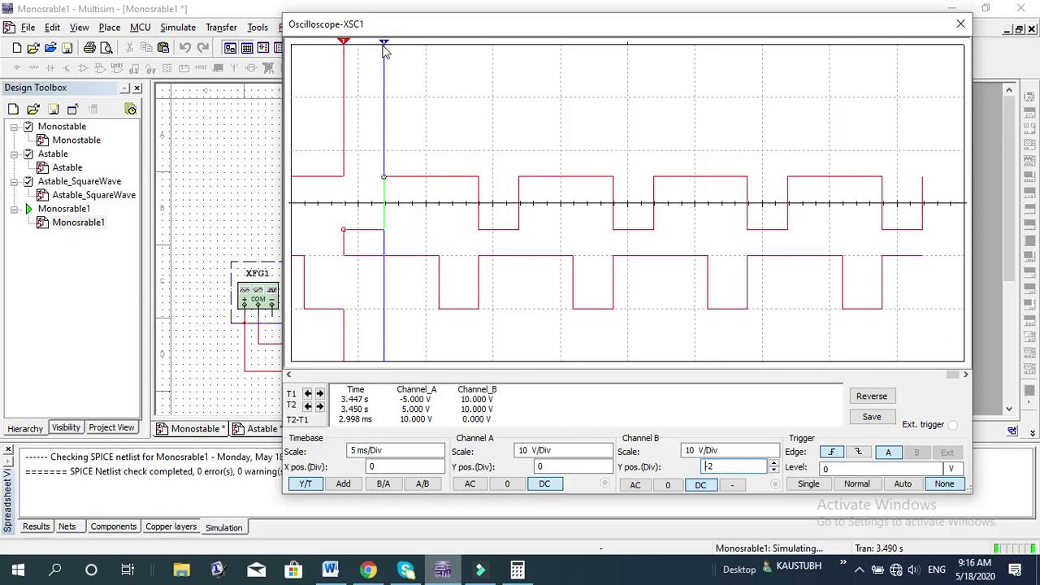
# - Measure the trigger's full period between consecutive falling edges and its ON time from rising to falling edge with the cursors
pyautogui.moveTo(386, 47); pyautogui.dragTo(479, 46)
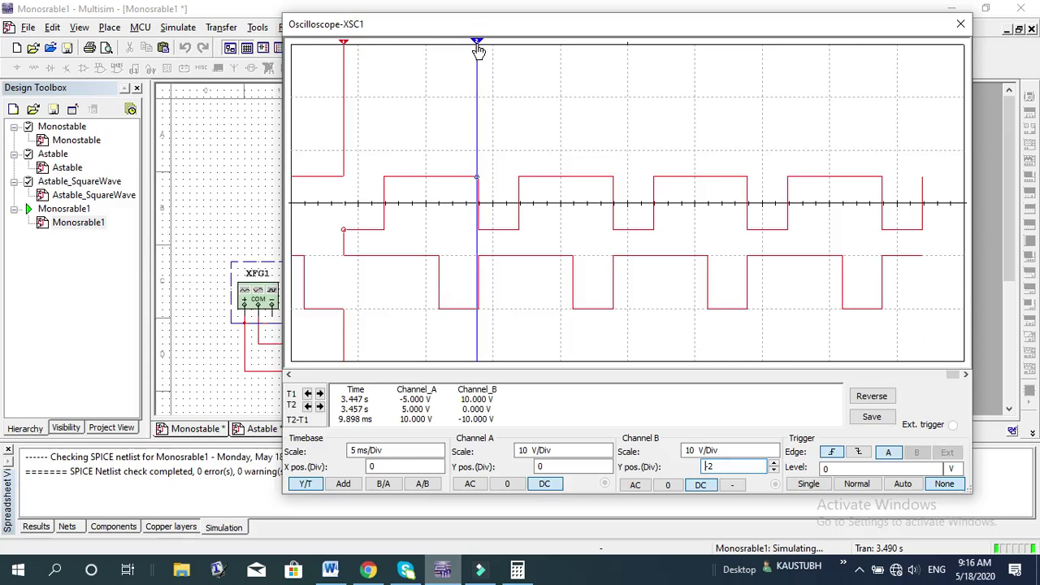
pyautogui.moveTo(479, 52); pyautogui.dragTo(479, 51)
pyautogui.moveTo(346, 49); pyautogui.dragTo(386, 65)
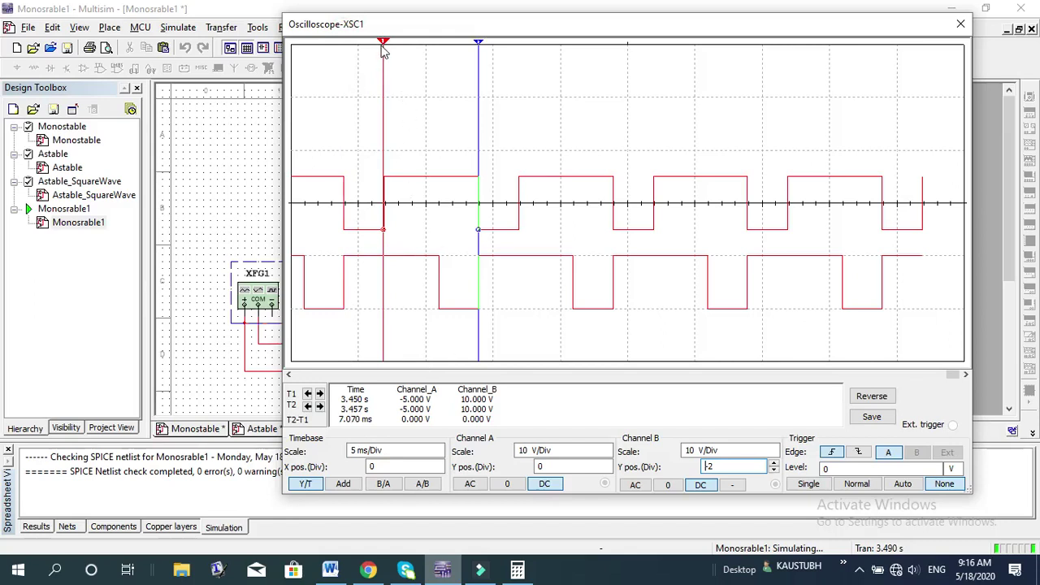
pyautogui.moveTo(386, 44); pyautogui.dragTo(406, 53)
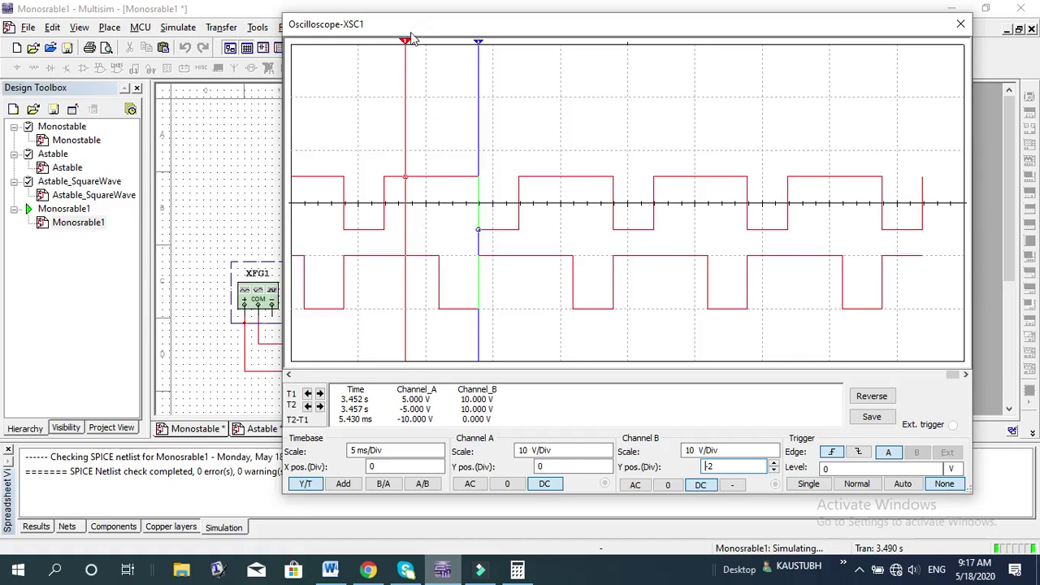
# - Measure the output pulse width on channel B by placing the cursors on its rising edge and the following falling edge
pyautogui.moveTo(408, 42); pyautogui.dragTo(344, 73)
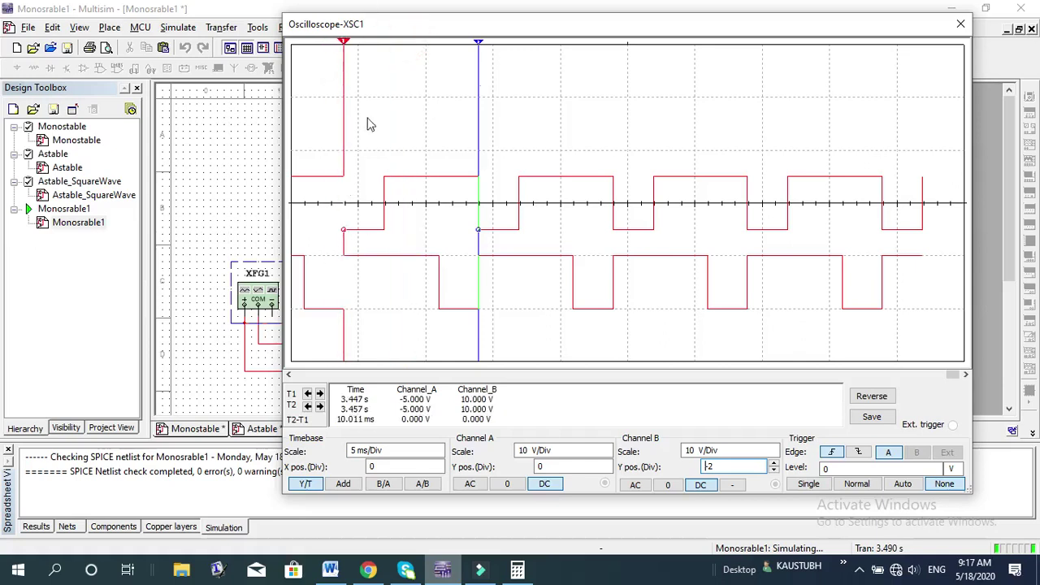
pyautogui.moveTo(481, 46); pyautogui.dragTo(436, 87)
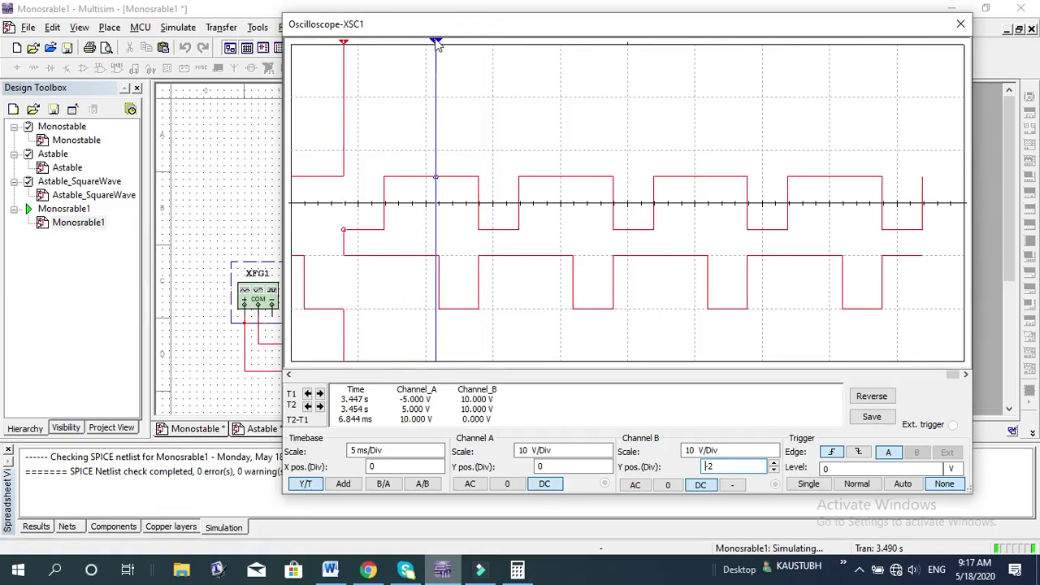
pyautogui.moveTo(438, 47); pyautogui.dragTo(440, 56)
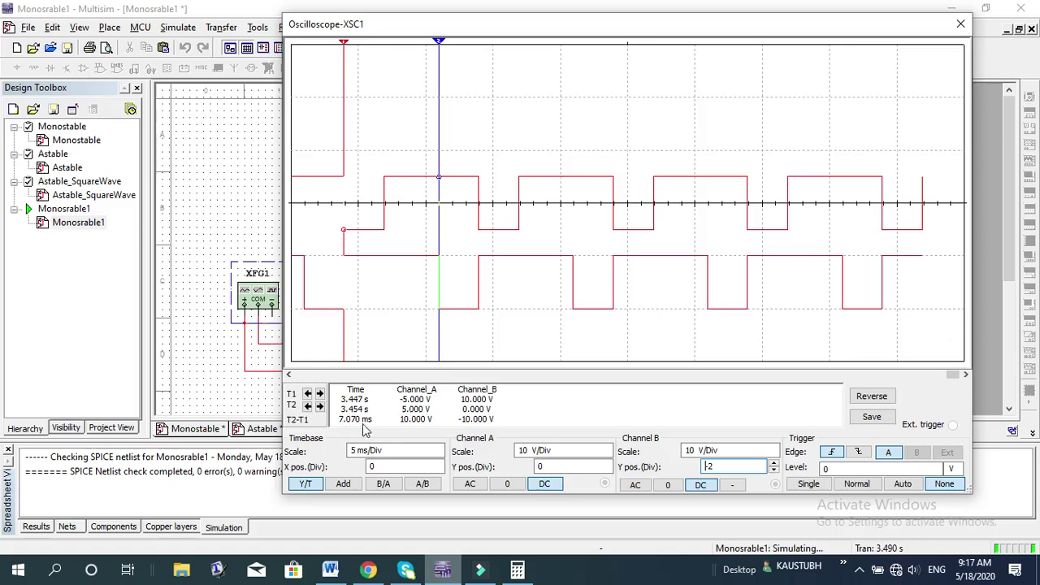
# - Switch to Word to compare the measured pulse width with the highlighted 7.04 mS Tp result, and return to Multisim
pyautogui.click(330, 569)
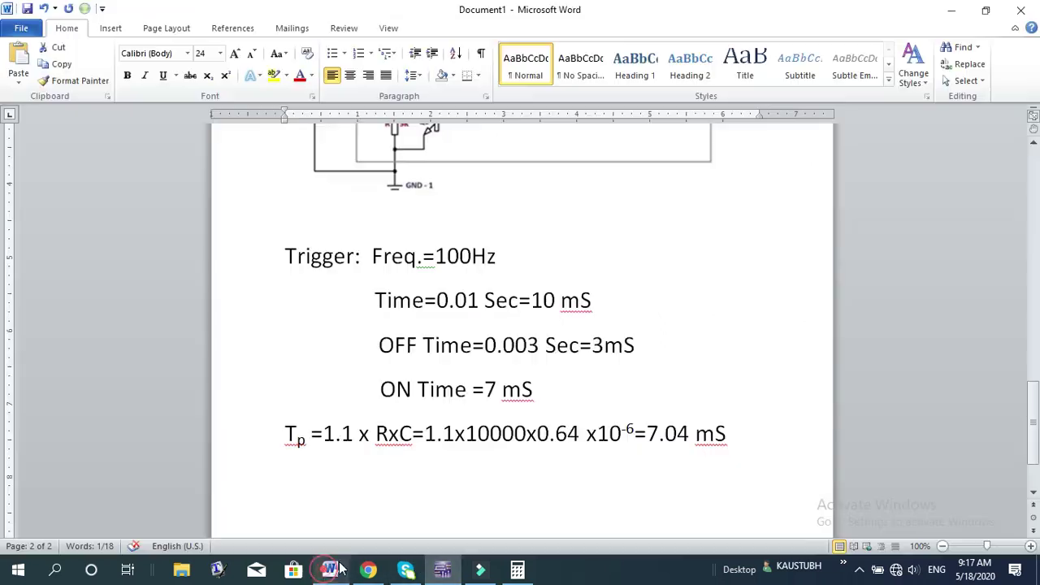
pyautogui.moveTo(656, 434); pyautogui.dragTo(726, 435)
pyautogui.click(442, 569)
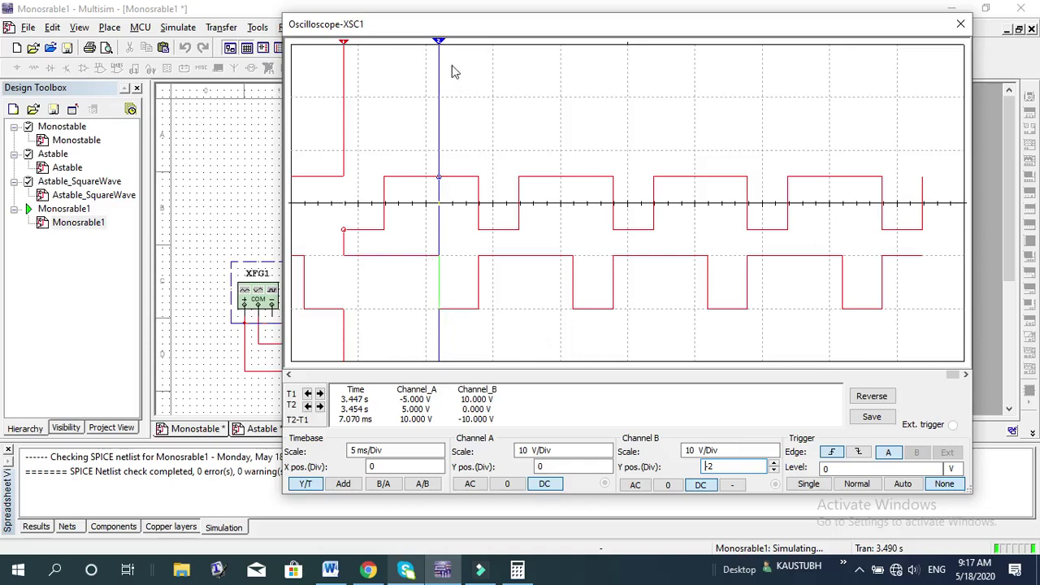
# - Measure the output's low time on channel B between its falling and next rising edge, and move the oscilloscope clear of the RC components
pyautogui.moveTo(440, 47)
pyautogui.mouseDown()
pyautogui.moveTo(485, 63)
pyautogui.moveTo(480, 72)
pyautogui.mouseUp()
pyautogui.click(343, 40)
pyautogui.moveTo(343, 50)
pyautogui.mouseDown()
pyautogui.moveTo(428, 68)
pyautogui.moveTo(480, 40)
pyautogui.moveTo(437, 51)
pyautogui.mouseUp()
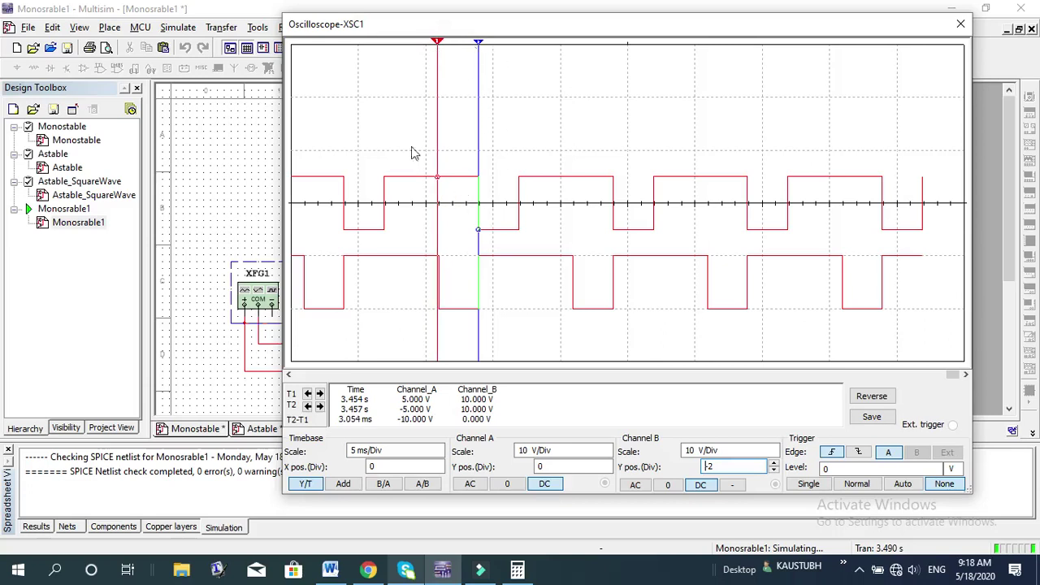
pyautogui.moveTo(480, 43); pyautogui.dragTo(545, 57)
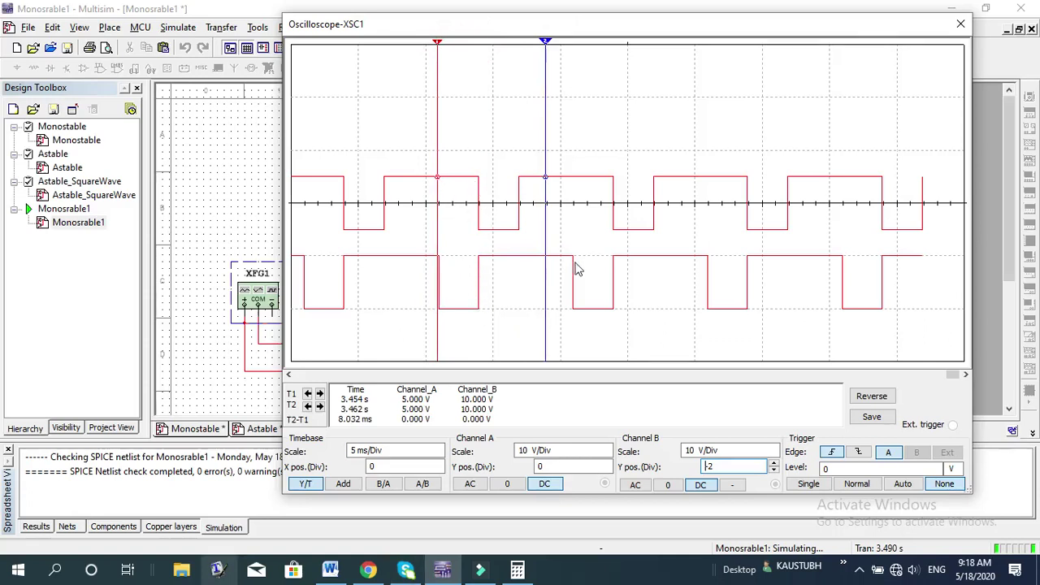
pyautogui.moveTo(712, 30); pyautogui.dragTo(871, 71)
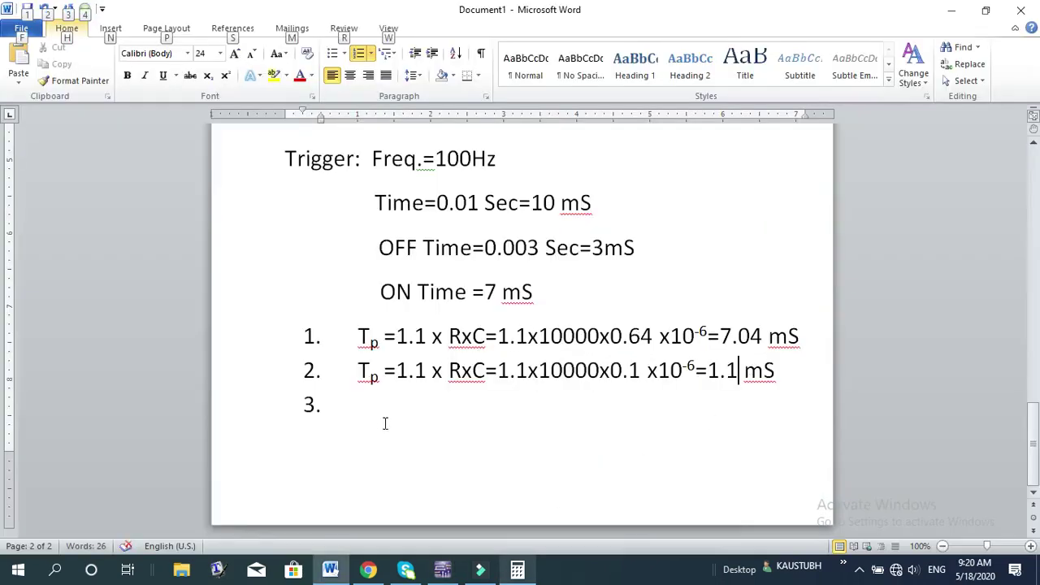
# - Review the second Tp calculation with 0.1 x10^-6 in Word against the trigger's highlighted 3mS OFF time
pyautogui.click(443, 569)
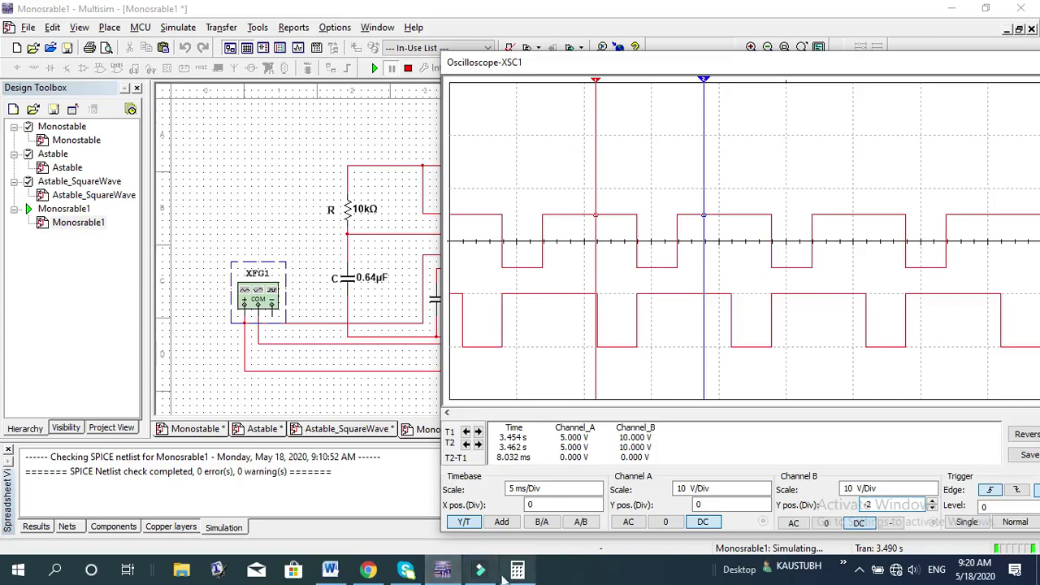
pyautogui.click(330, 568)
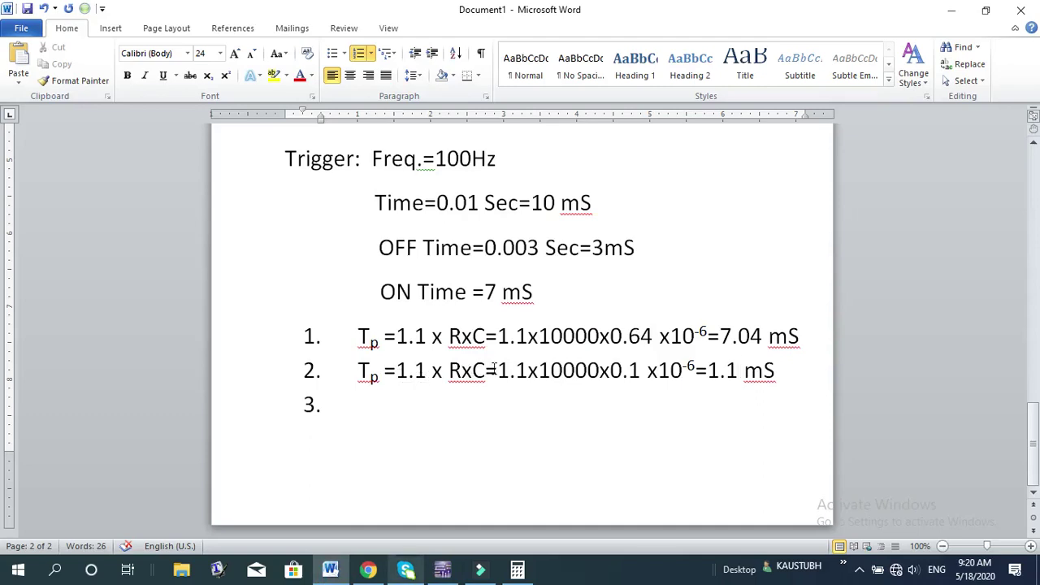
pyautogui.click(562, 371)
pyautogui.moveTo(563, 371); pyautogui.dragTo(575, 371)
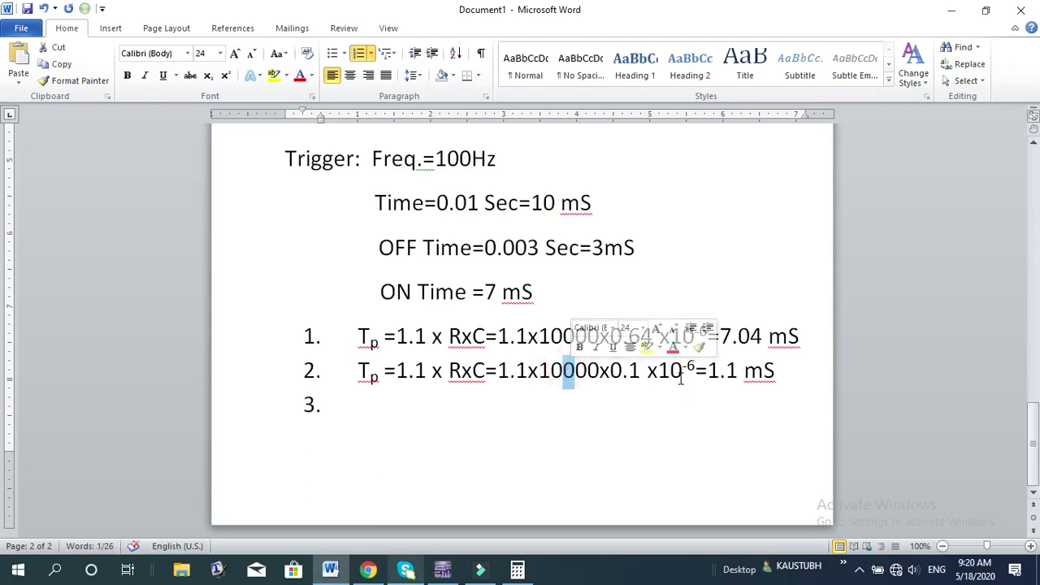
pyautogui.press('Left')
pyautogui.press('Left')
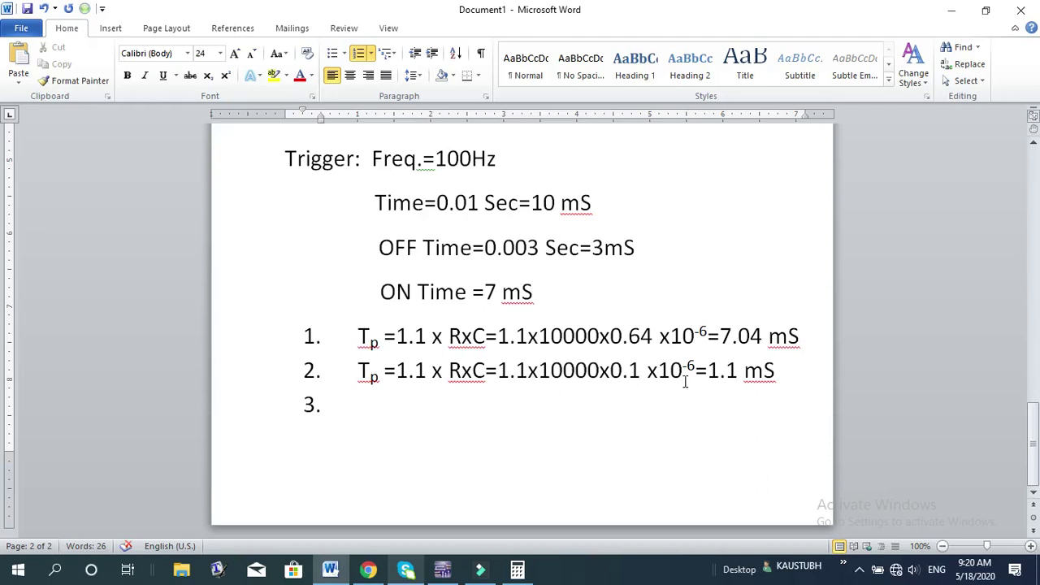
pyautogui.click(745, 371)
pyautogui.moveTo(591, 249); pyautogui.dragTo(635, 251)
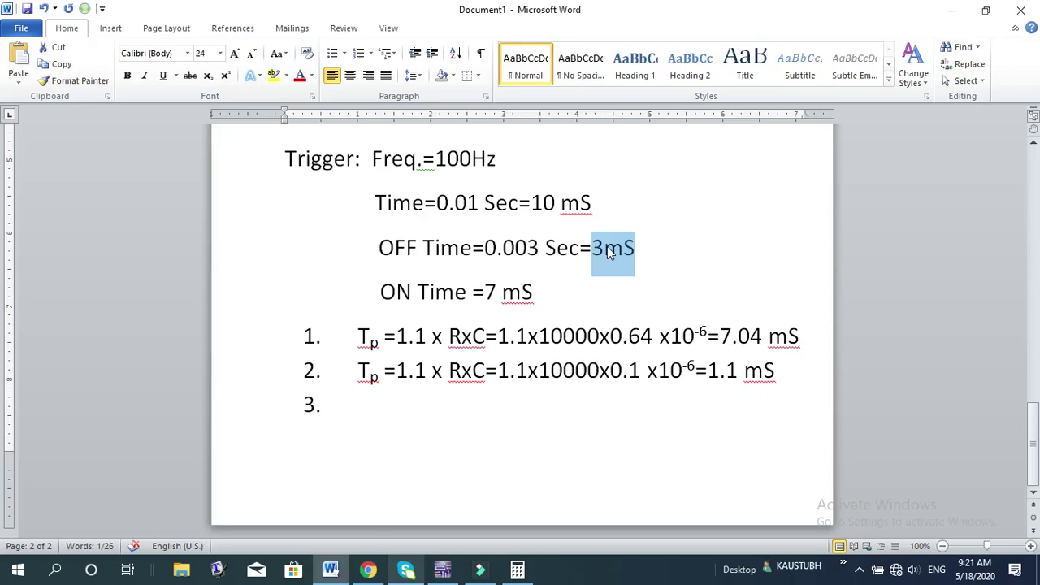
# - Switch to Multisim and set the capacitance of capacitor C to 0.1 µF
pyautogui.click(433, 572)
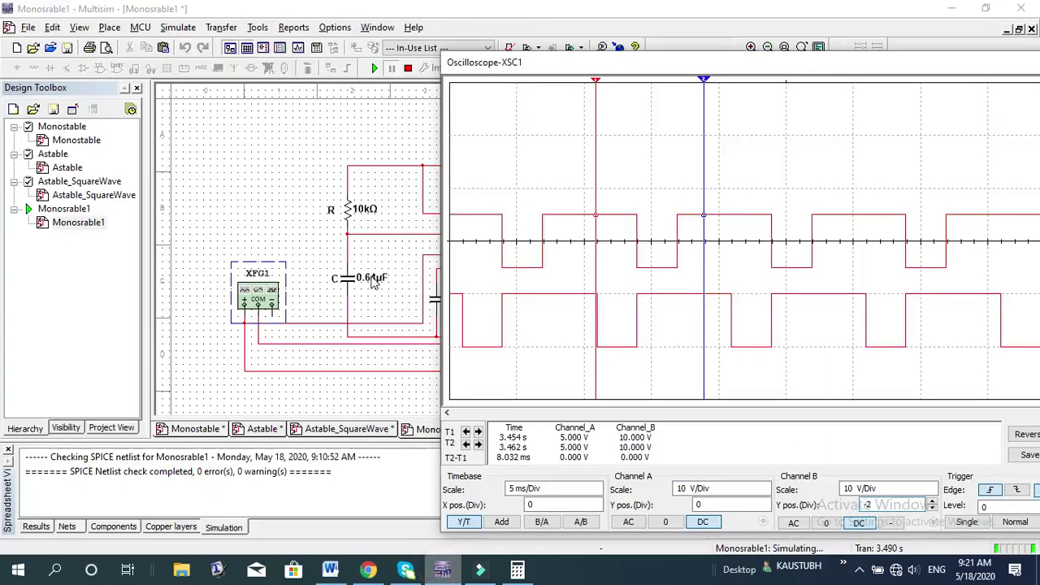
pyautogui.click(374, 280)
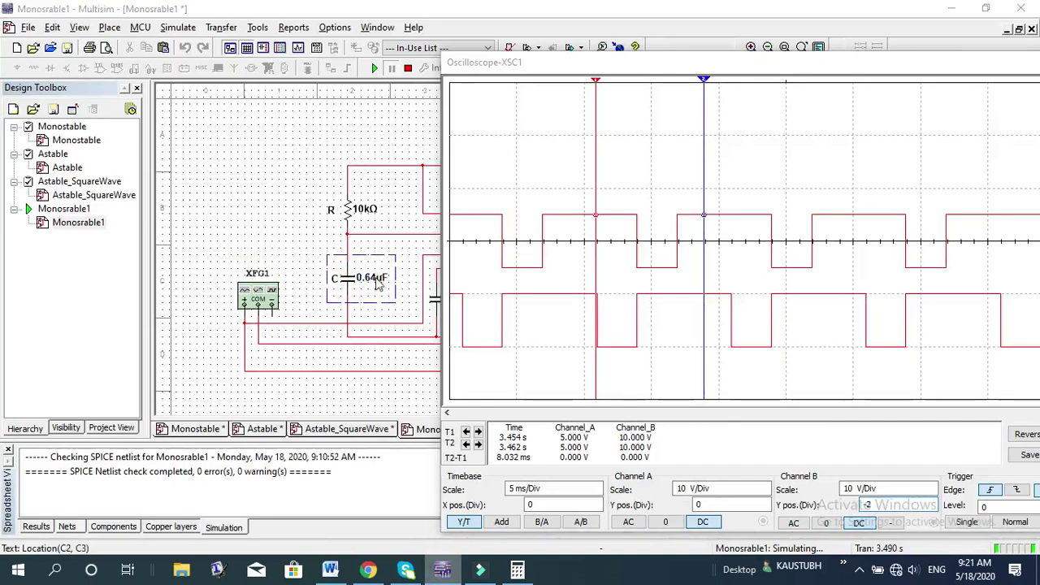
pyautogui.doubleClick(377, 282)
pyautogui.click(470, 127)
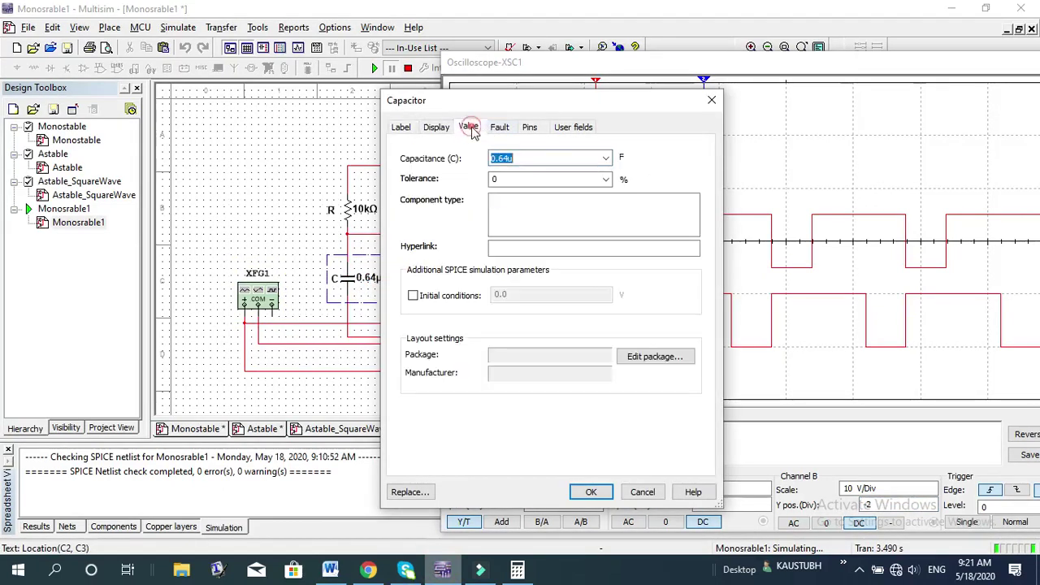
pyautogui.click(504, 160)
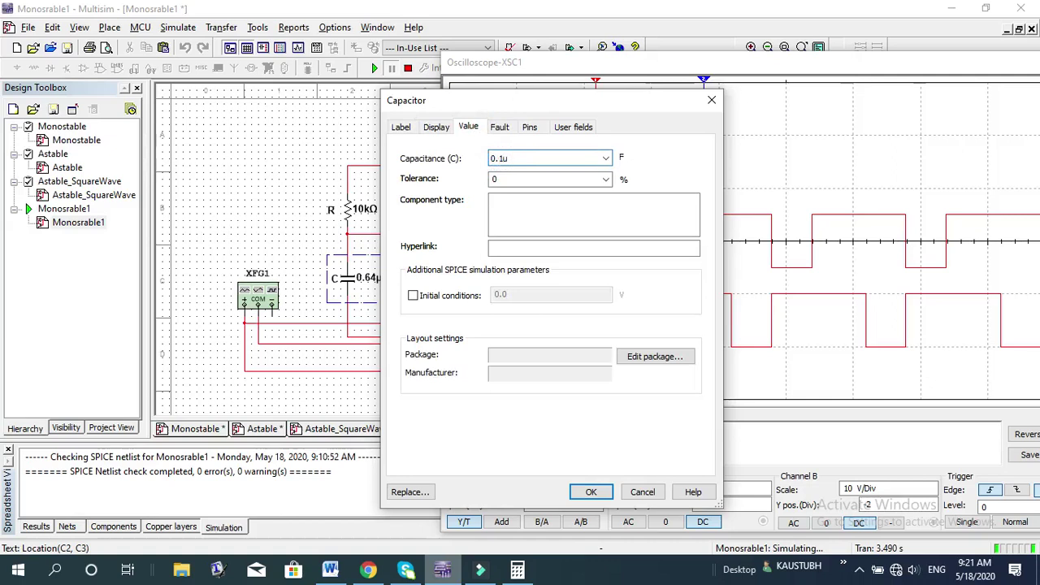
pyautogui.write('1')
pyautogui.press('Return')
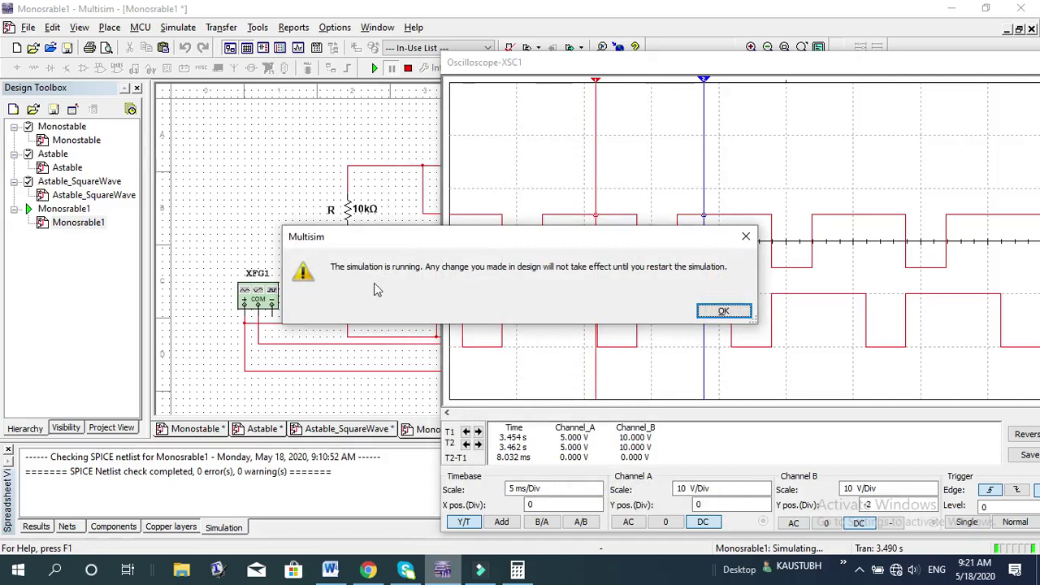
pyautogui.click(724, 310)
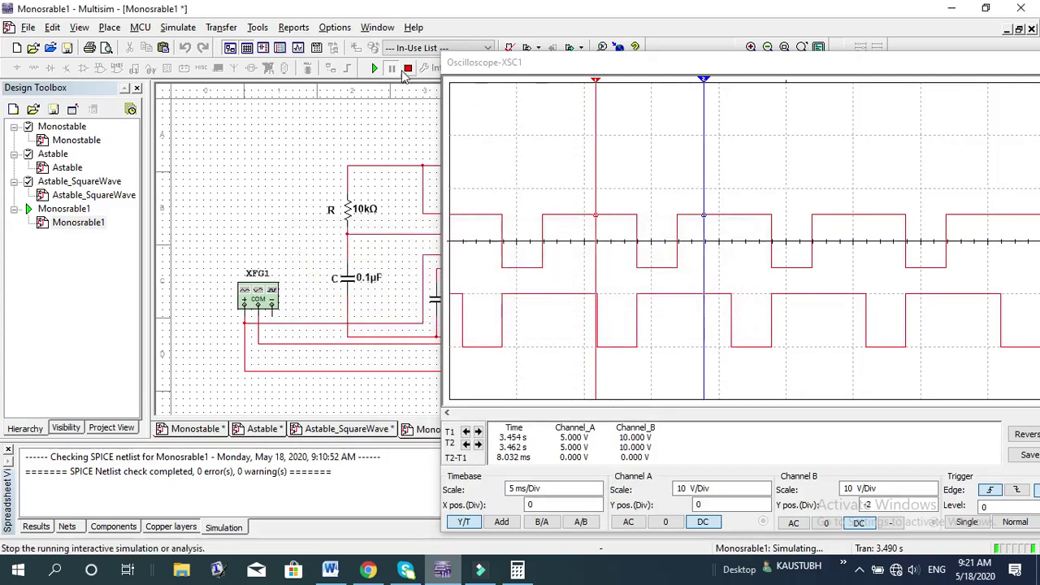
# - Restart the simulation with the new capacitor value applied, and stop it once the oscilloscope has drawn the output waveform
pyautogui.click(406, 69)
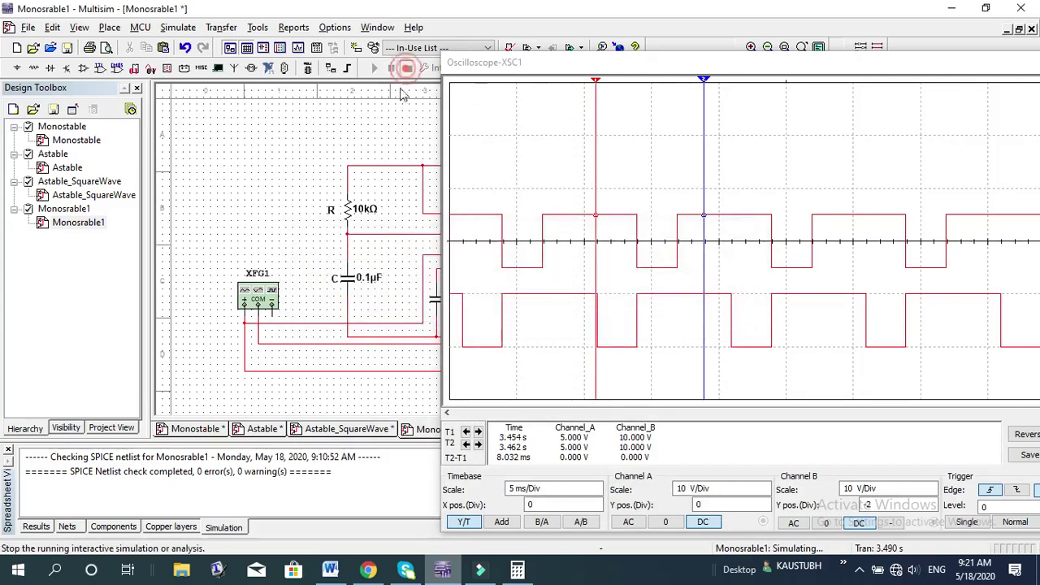
pyautogui.click(362, 271)
pyautogui.doubleClick(361, 271)
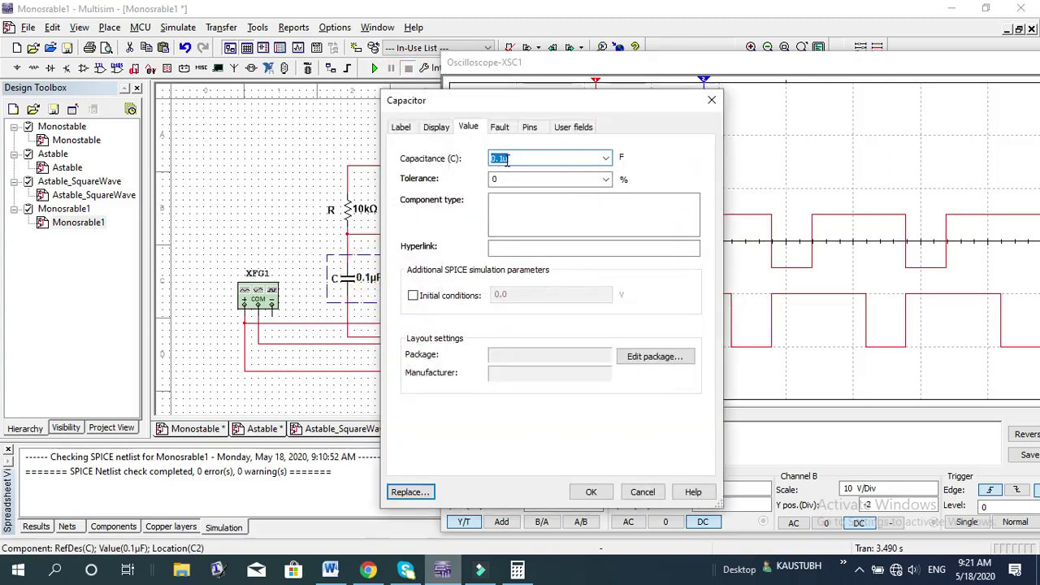
pyautogui.click(591, 492)
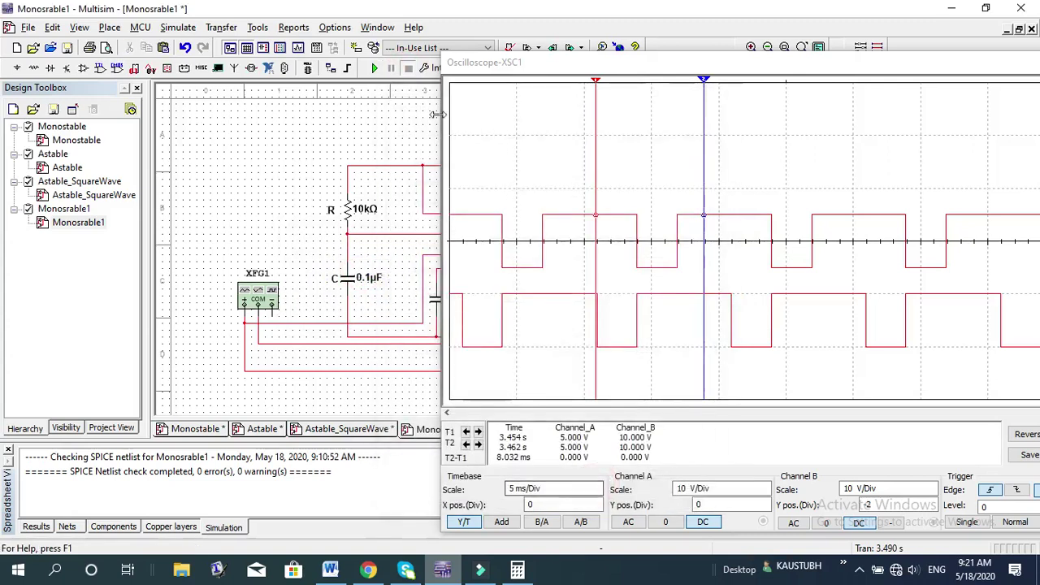
pyautogui.click(374, 69)
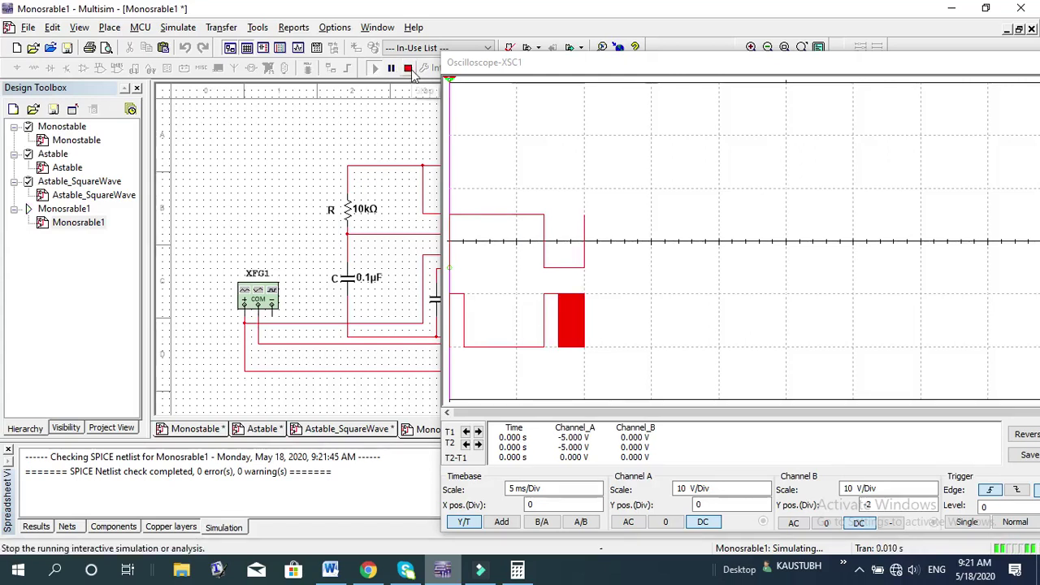
pyautogui.click(408, 69)
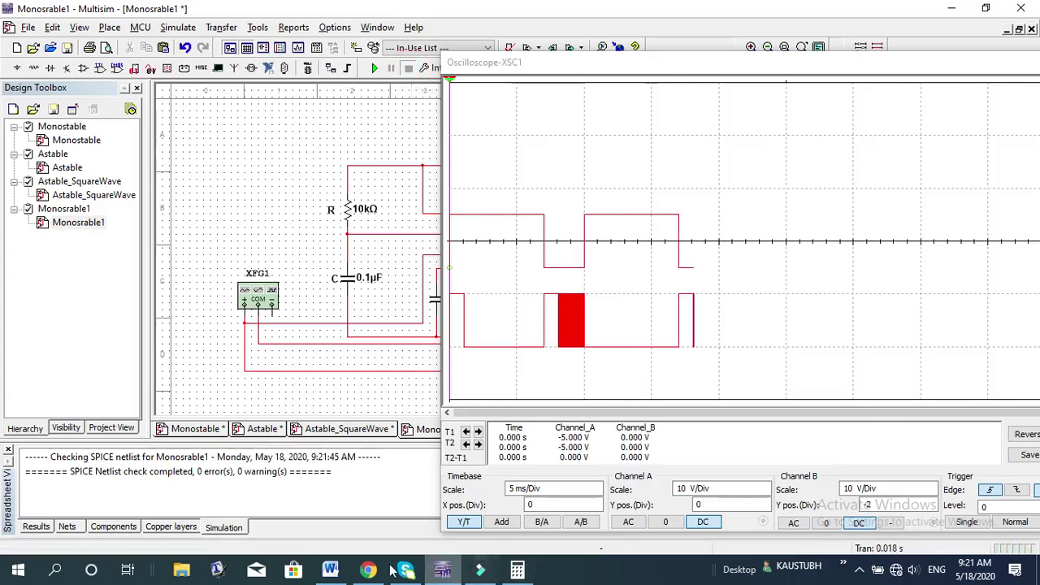
# - Check the Tp calculations in Word, and set resistor R to 47 kΩ in Multisim
pyautogui.click(340, 572)
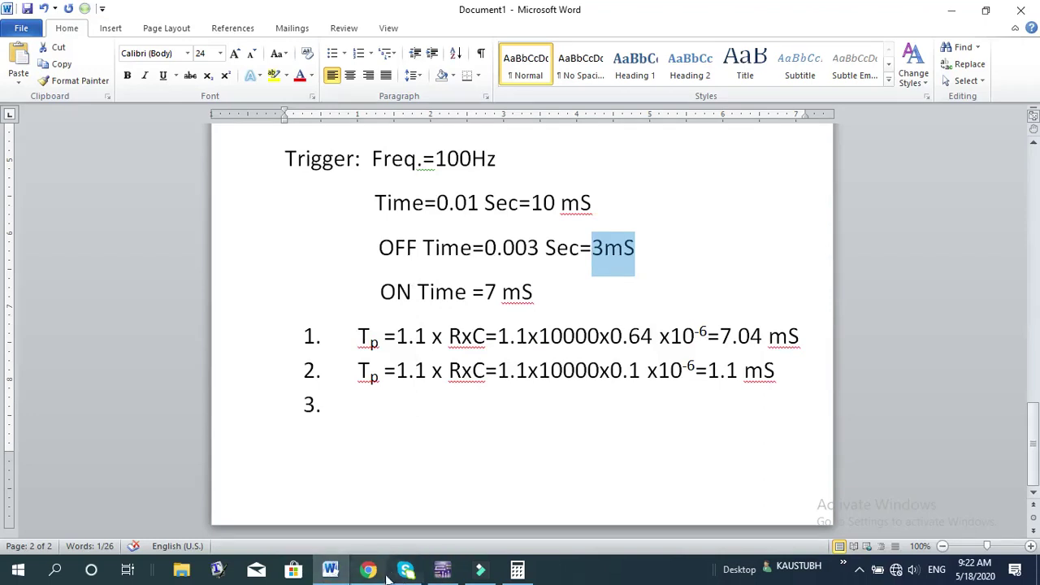
pyautogui.click(442, 569)
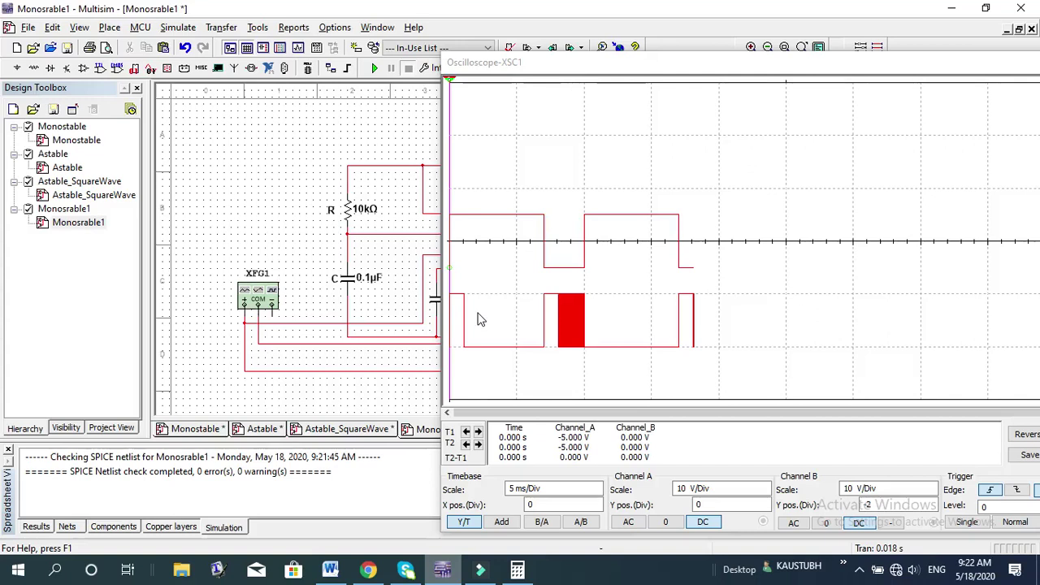
pyautogui.doubleClick(363, 213)
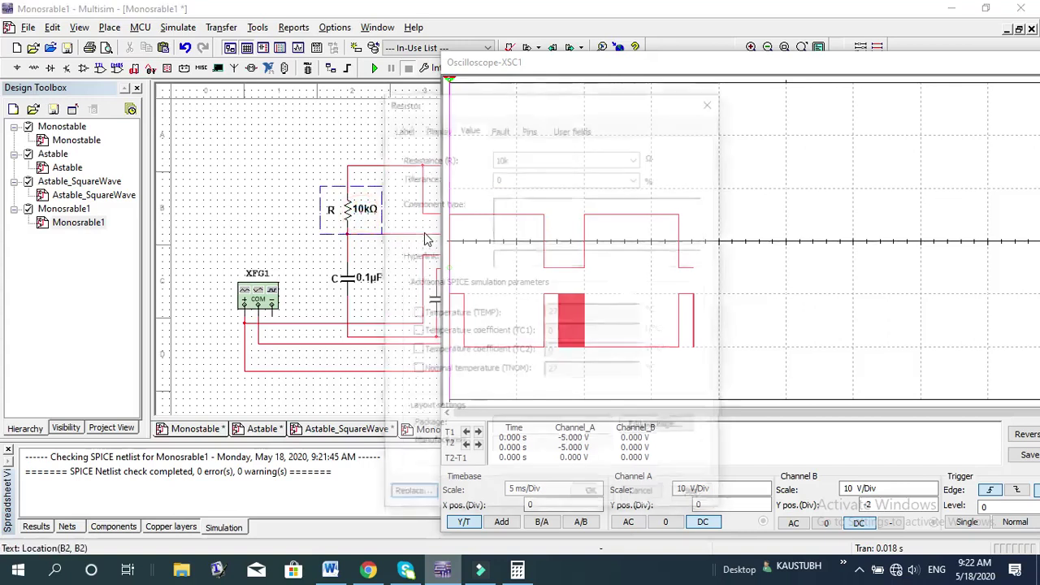
pyautogui.click(499, 156)
pyautogui.write('47k')
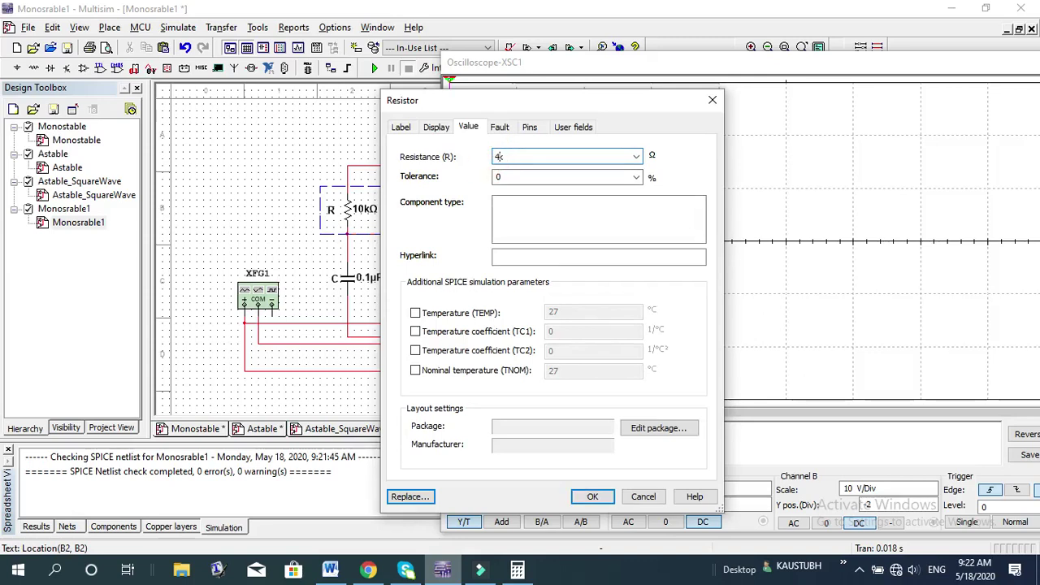
pyautogui.click(591, 496)
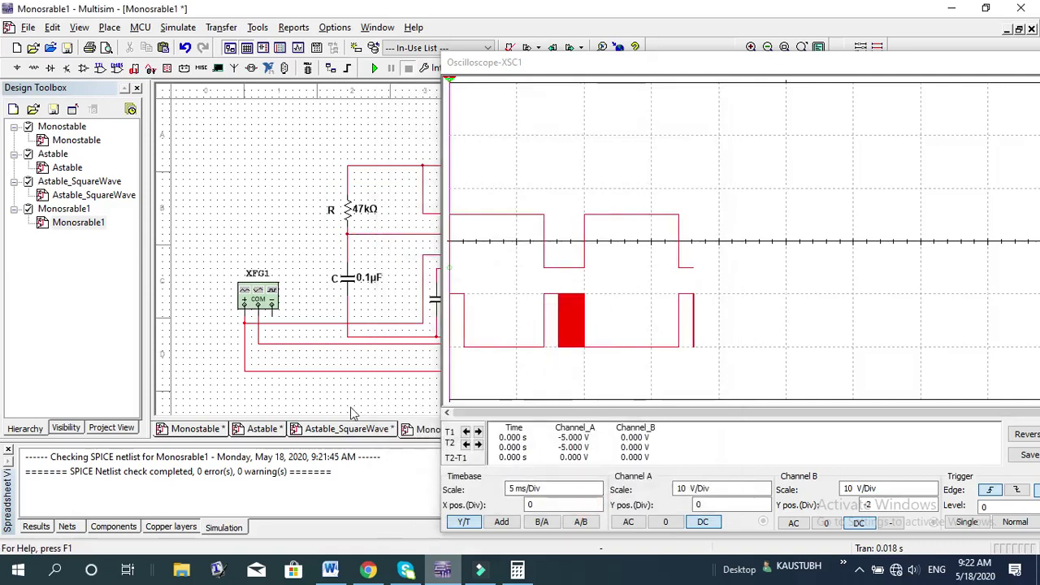
# - Switch to Word and change the resistance in the second Tp calculation to 47000
pyautogui.click(330, 569)
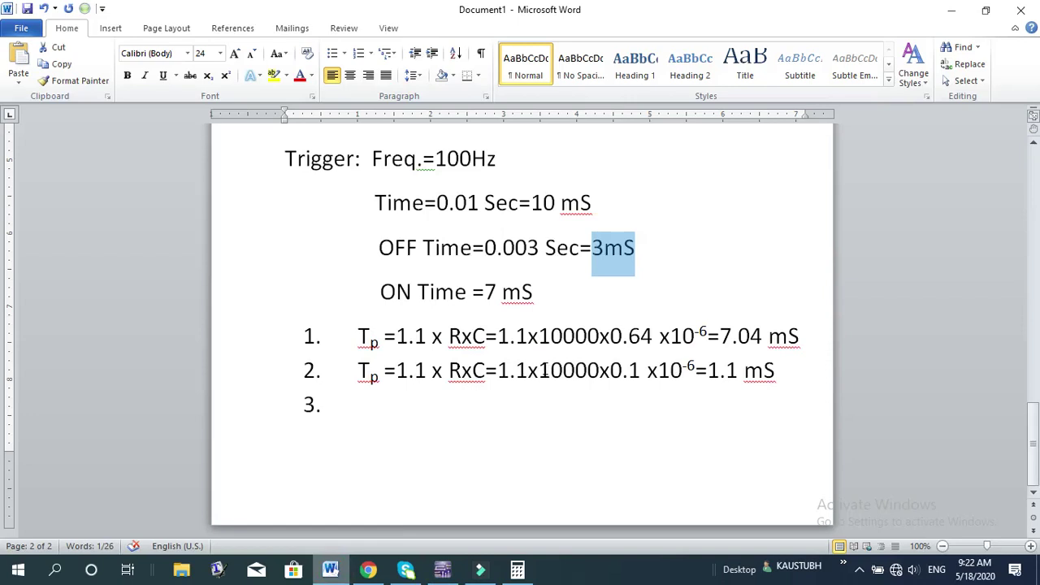
pyautogui.moveTo(541, 371); pyautogui.dragTo(564, 370)
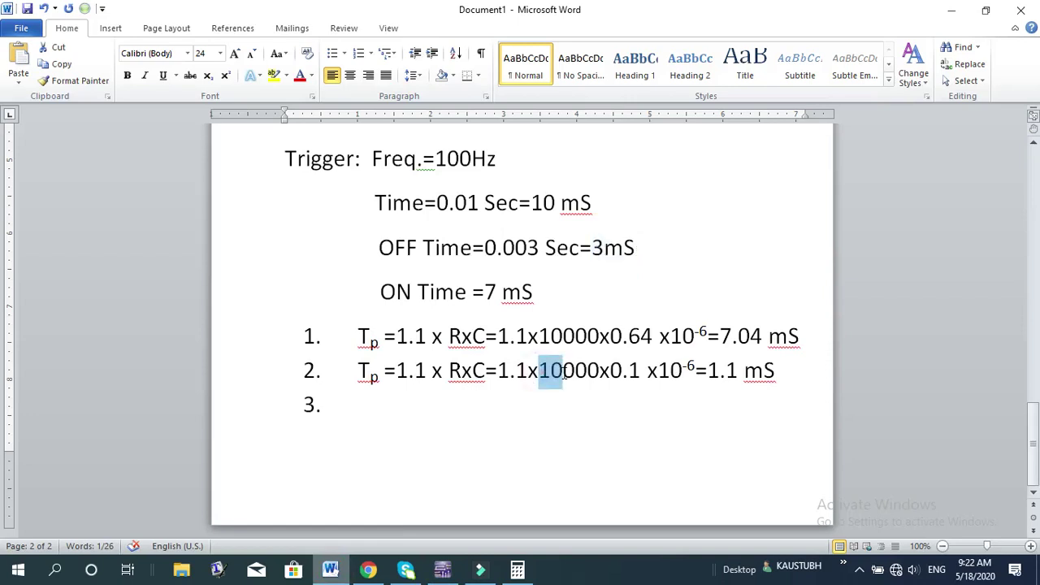
pyautogui.write('47')
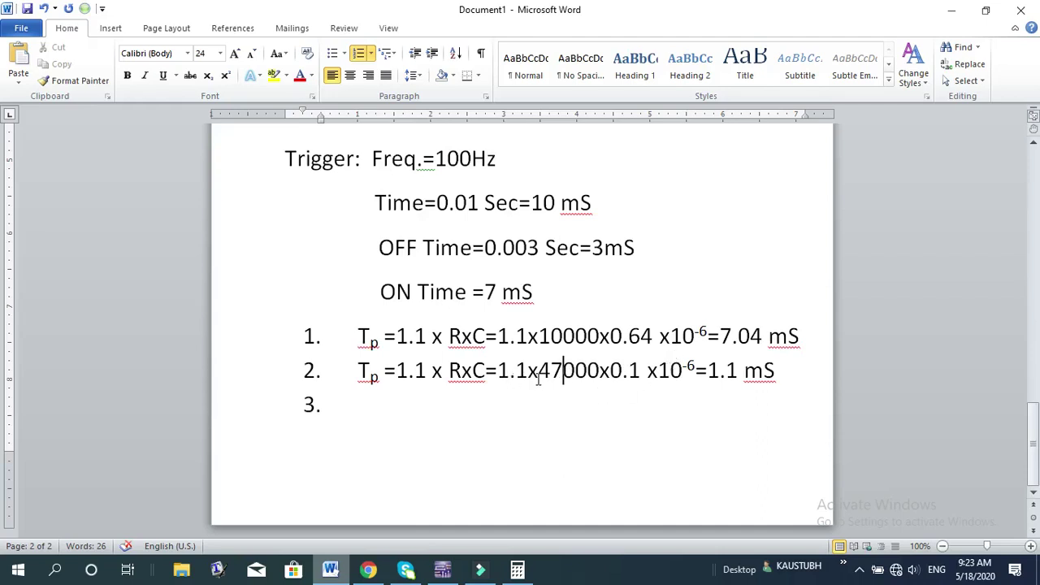
# - Calculate 1.1 × 47 × 0.1 in Calculator for the second Tp result, and close Calculator
pyautogui.click(517, 569)
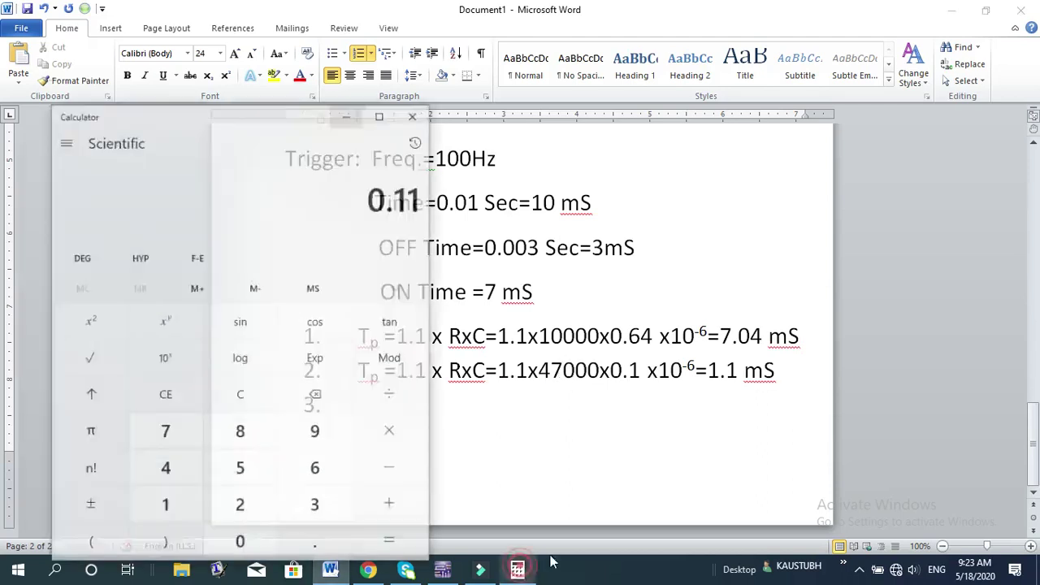
pyautogui.press('Escape')
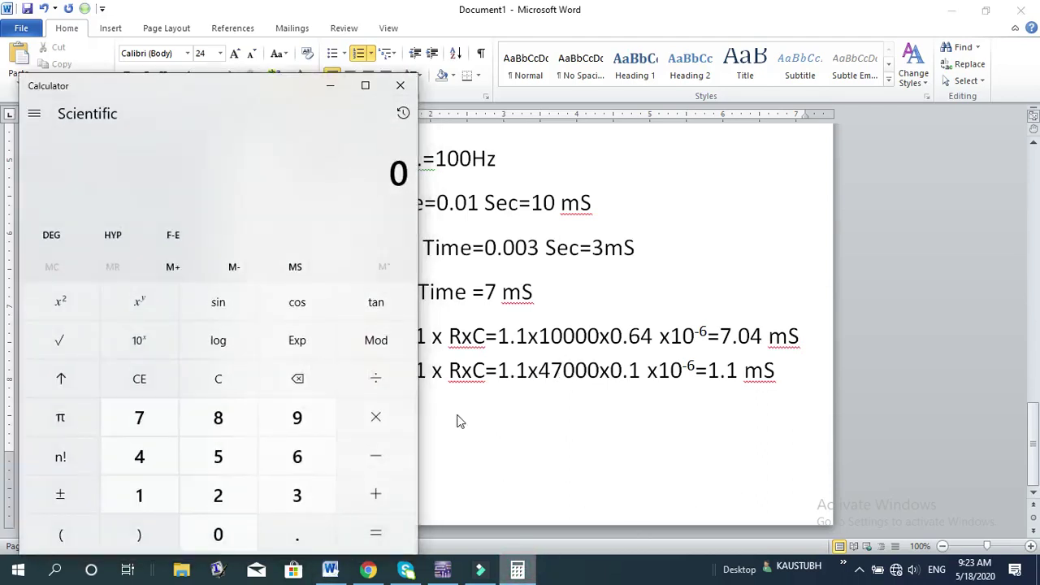
pyautogui.write('1.1*')
pyautogui.write('47')
pyautogui.write('*0.1')
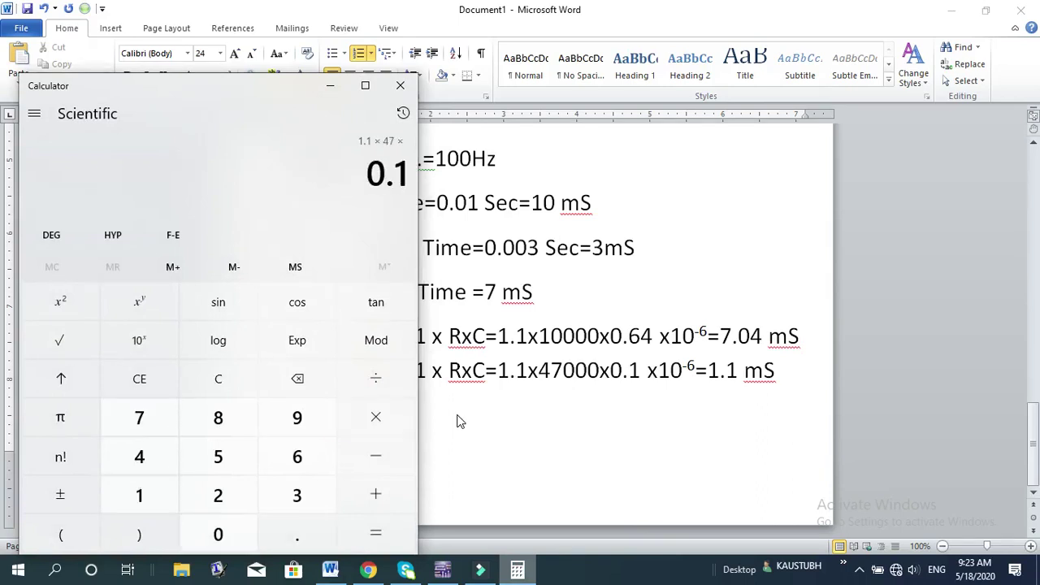
pyautogui.press('Return')
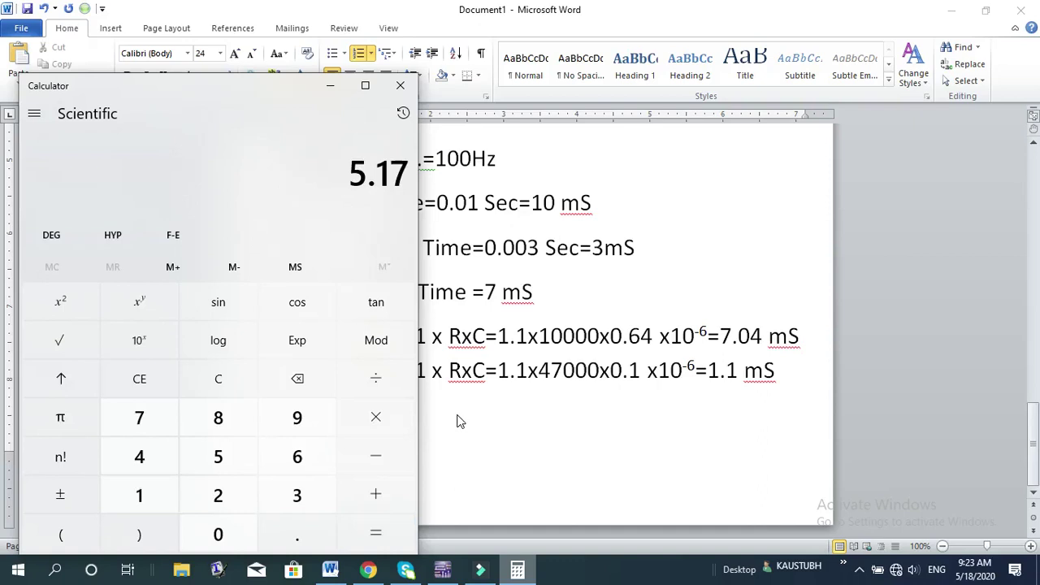
pyautogui.click(402, 86)
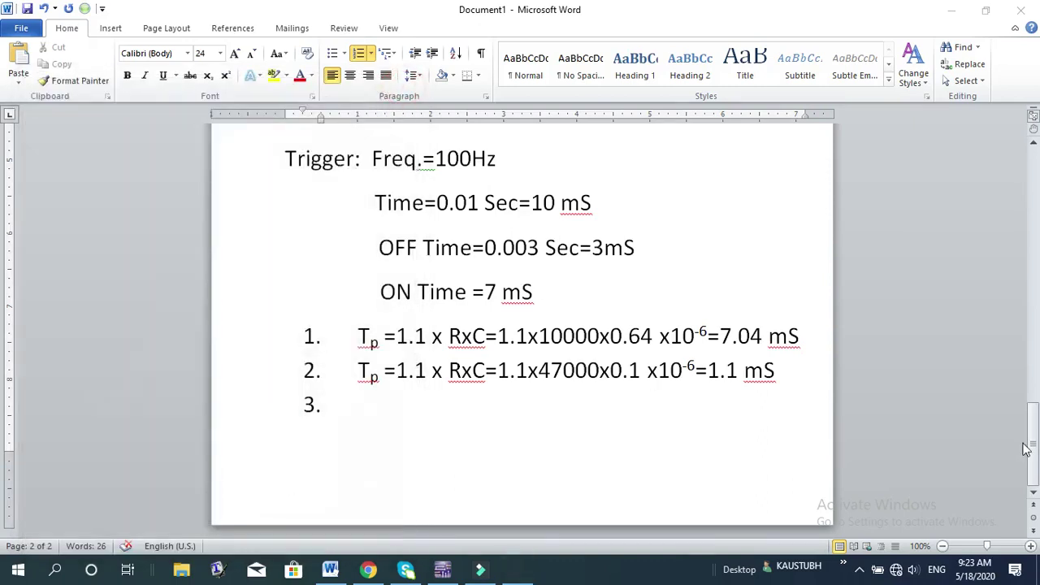
# - Change the result of the second Tp calculation to 5.17 mS
pyautogui.click(715, 370)
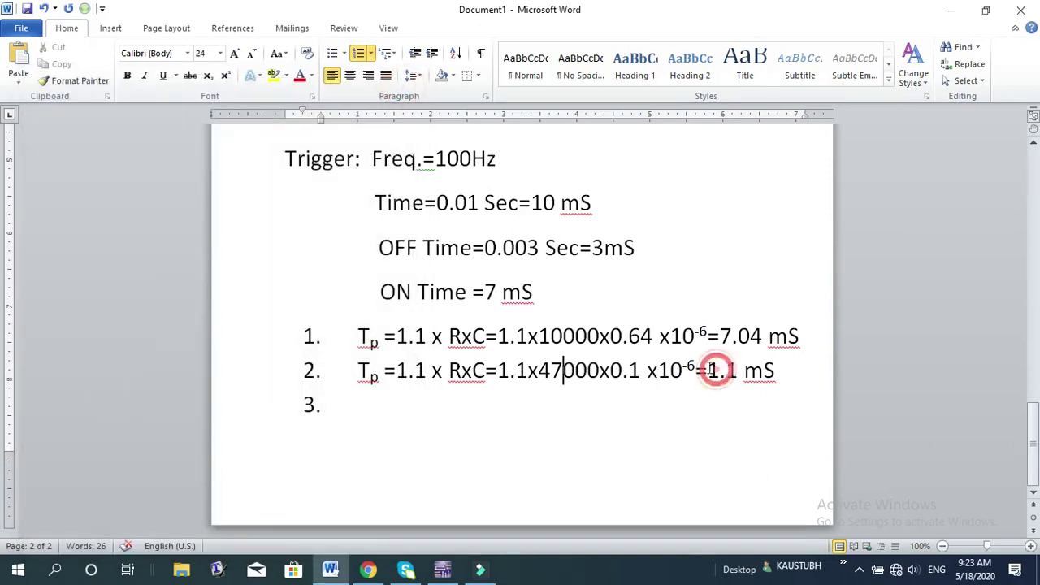
pyautogui.moveTo(707, 371); pyautogui.dragTo(746, 374)
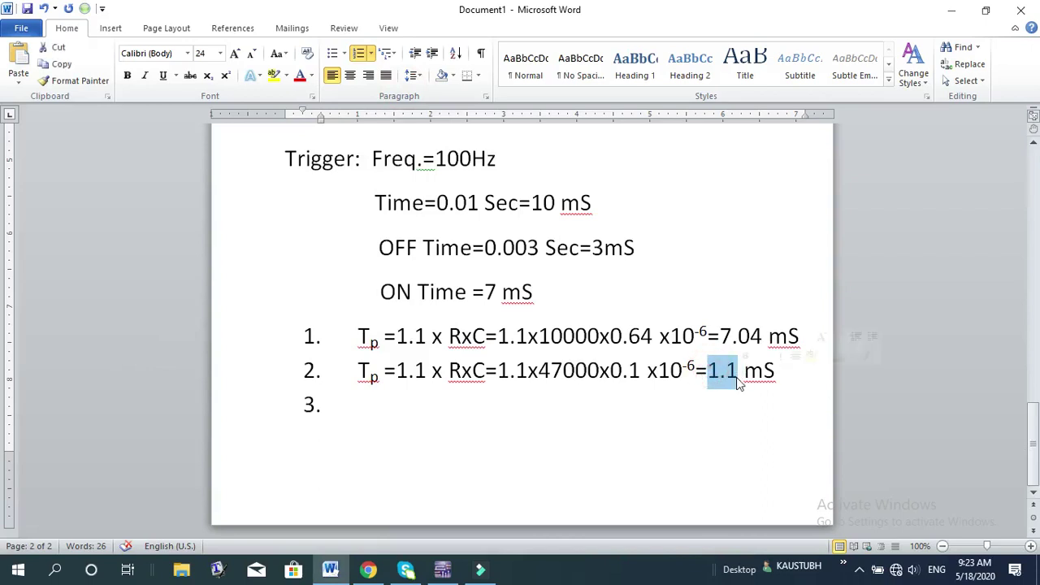
pyautogui.write('5. 17')
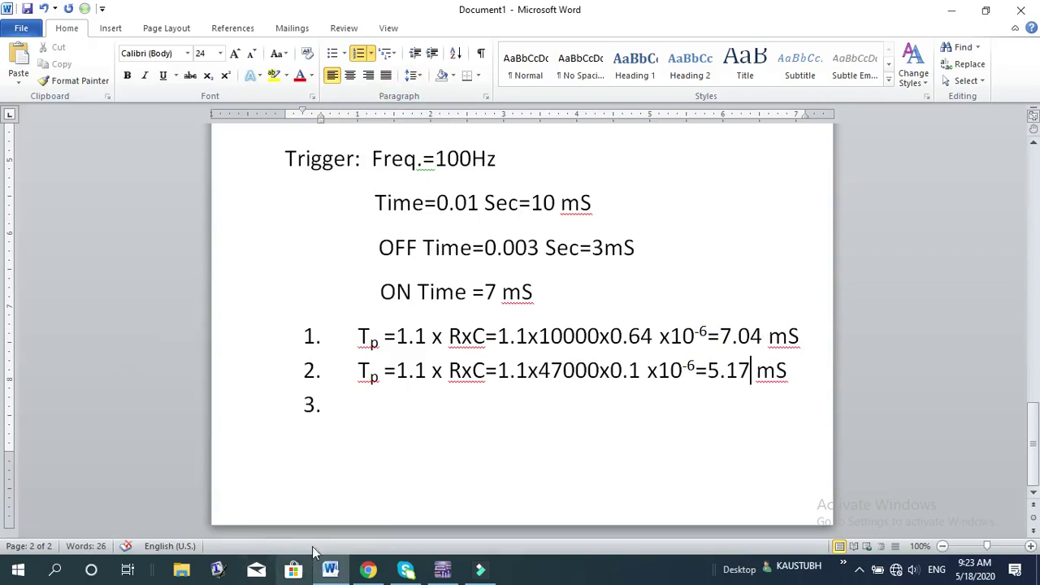
# - Switch to Multisim, run the simulation with R at 47 kΩ, and pause it once the oscilloscope shows several trigger and output cycles
pyautogui.click(443, 570)
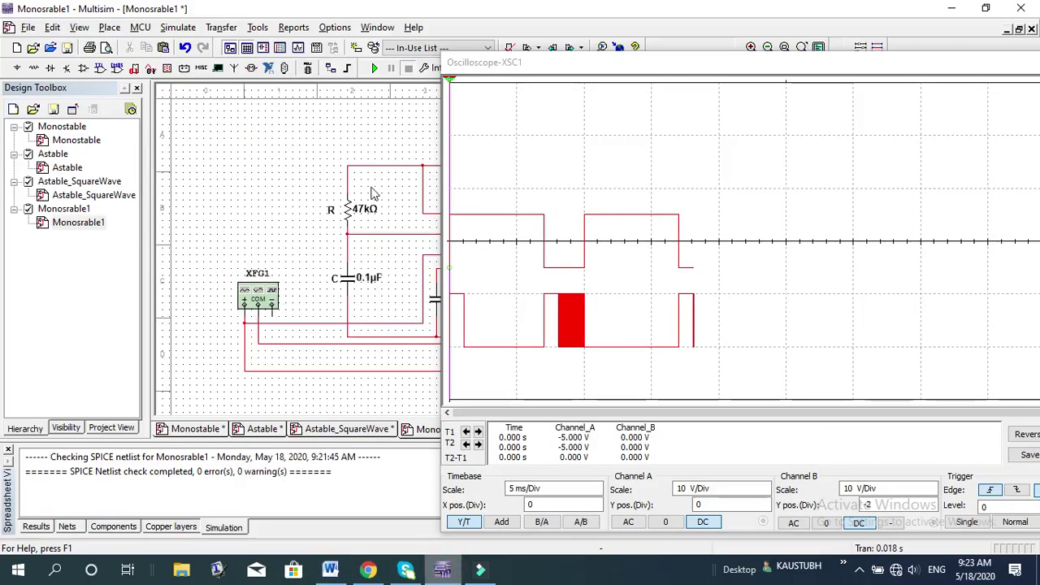
pyautogui.click(374, 68)
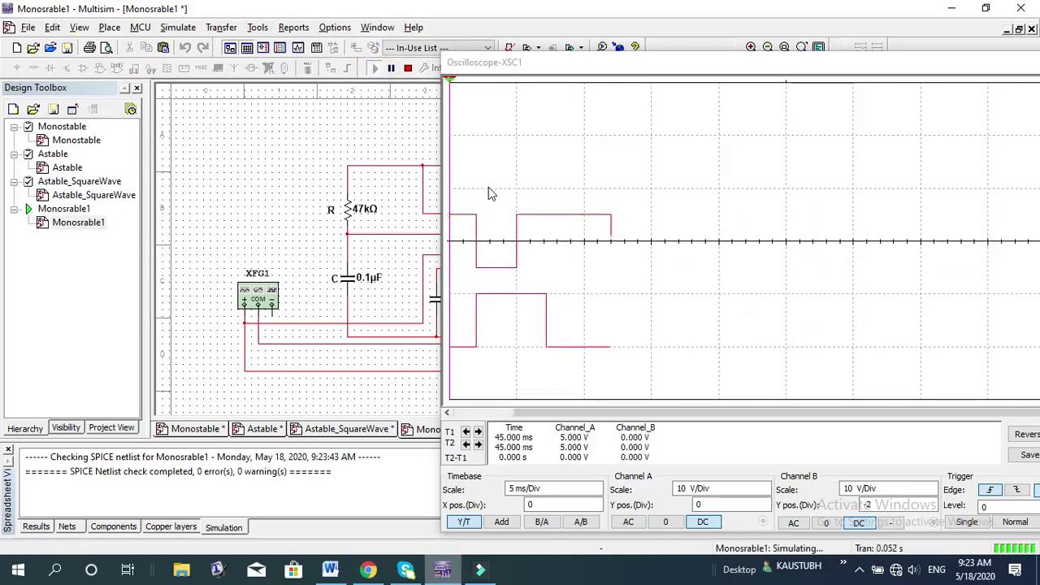
pyautogui.moveTo(761, 65); pyautogui.dragTo(468, 47)
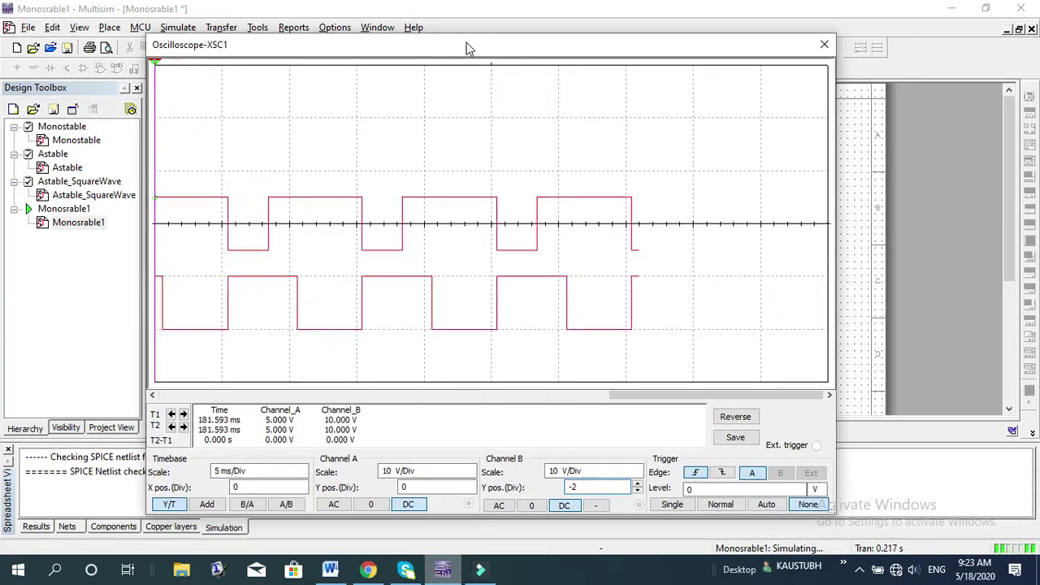
pyautogui.moveTo(424, 48); pyautogui.dragTo(492, 100)
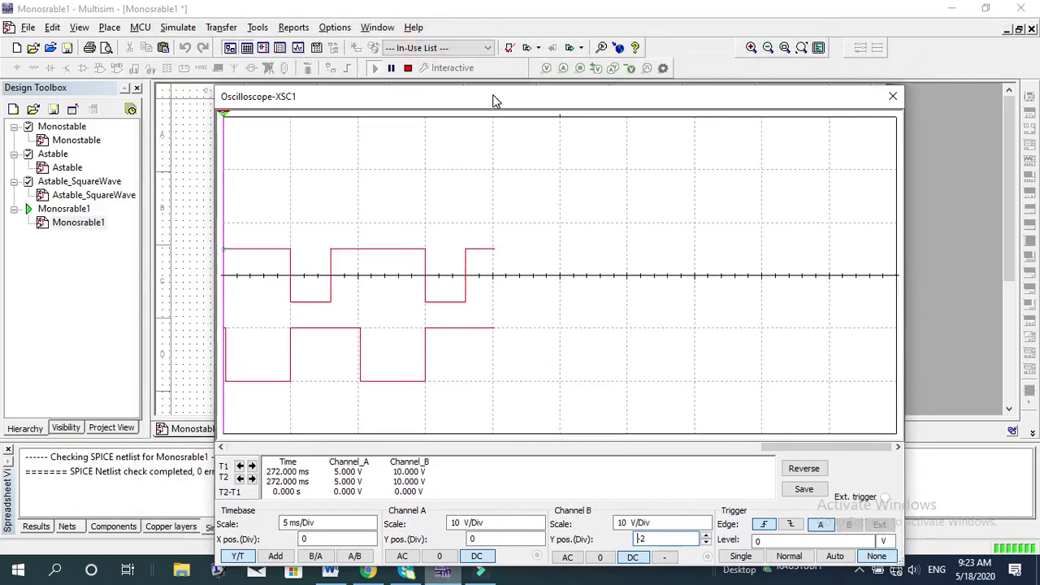
pyautogui.click(393, 69)
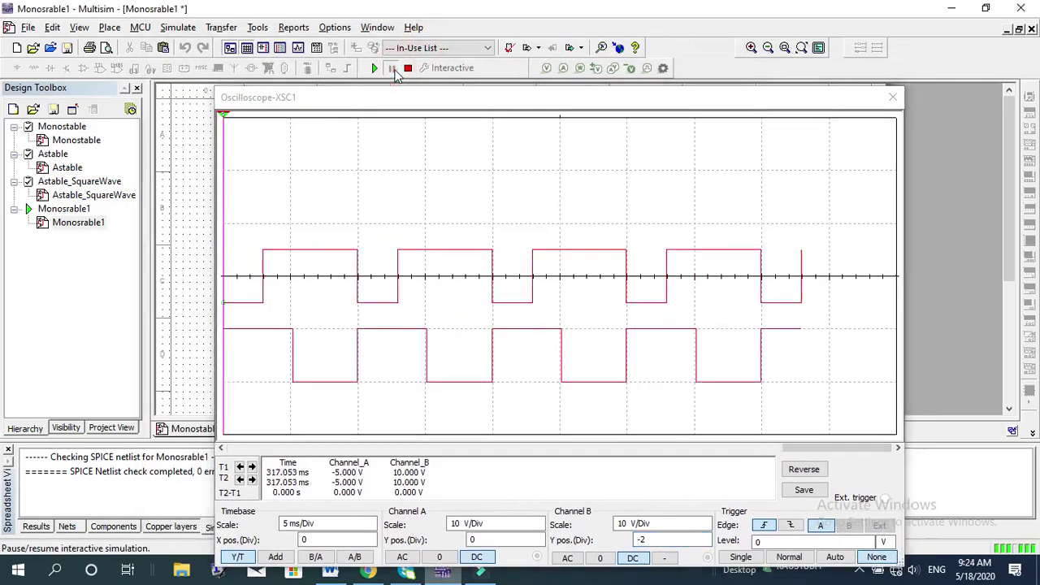
pyautogui.moveTo(533, 101); pyautogui.dragTo(686, 52)
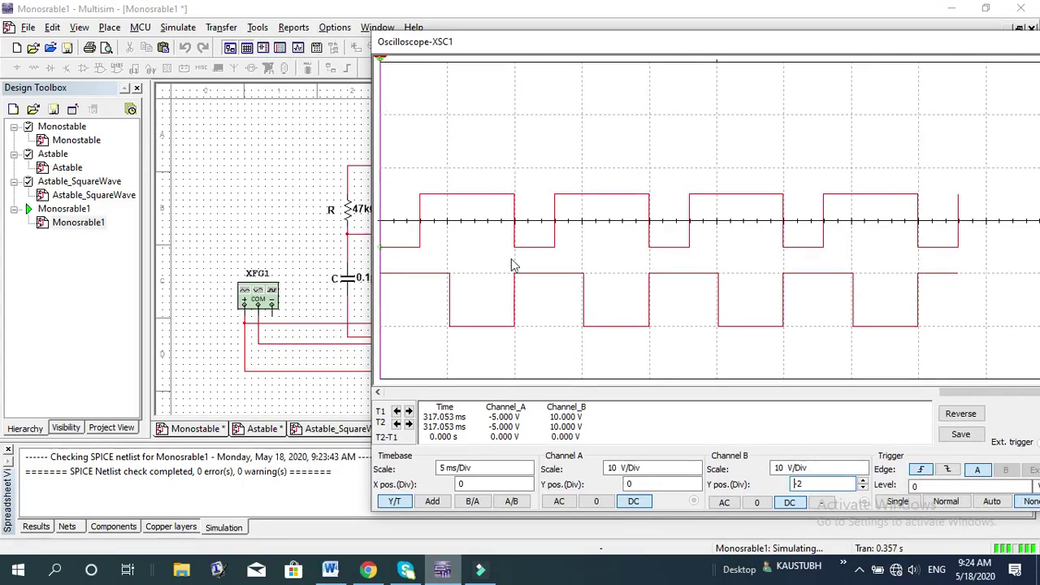
# - Measure the low time of the Channel A trigger waveform with the two oscilloscope cursors
pyautogui.moveTo(379, 62); pyautogui.dragTo(557, 93)
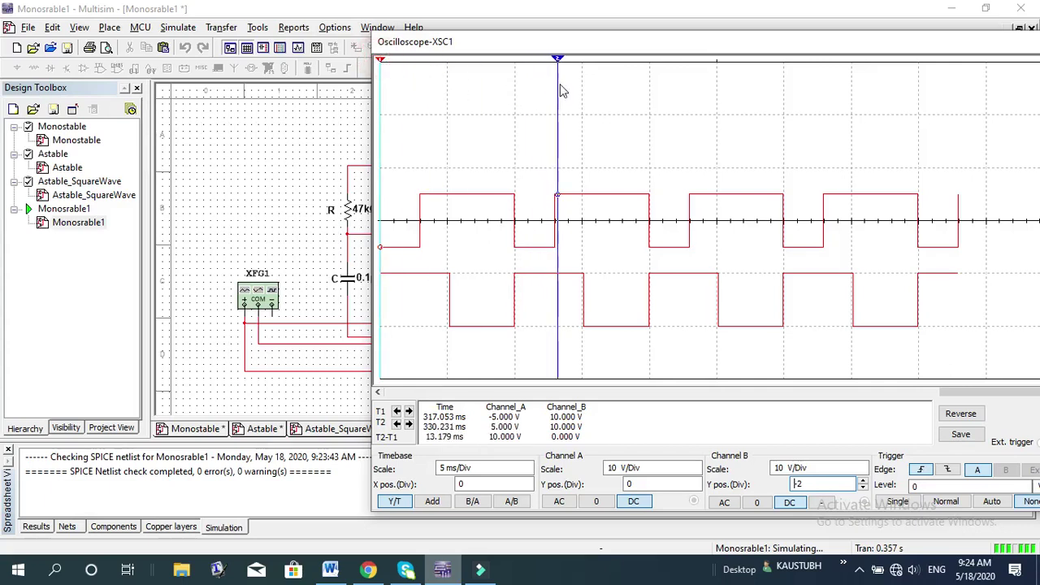
pyautogui.moveTo(383, 67); pyautogui.dragTo(516, 97)
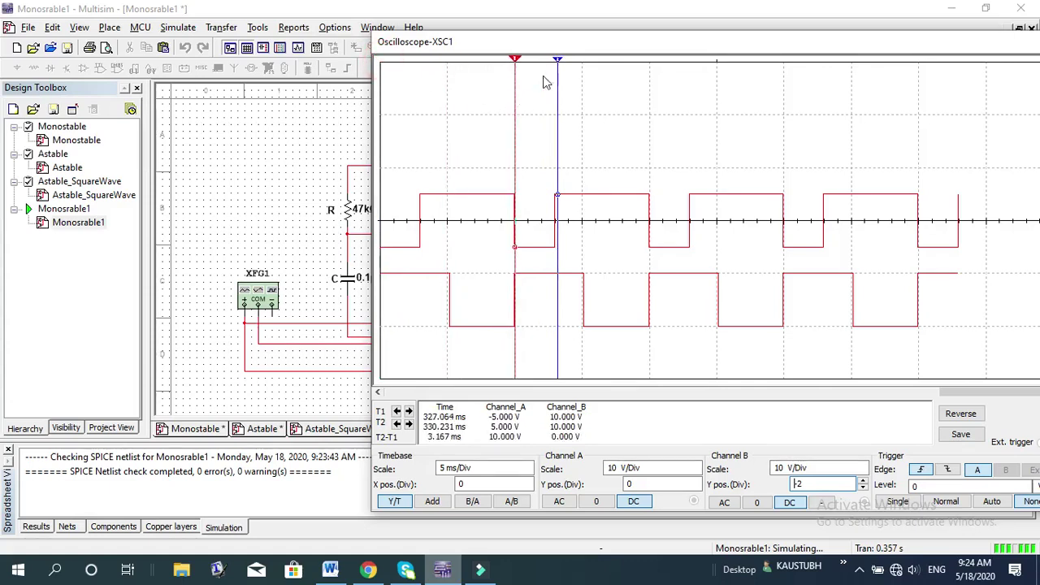
pyautogui.moveTo(558, 65); pyautogui.dragTo(517, 71)
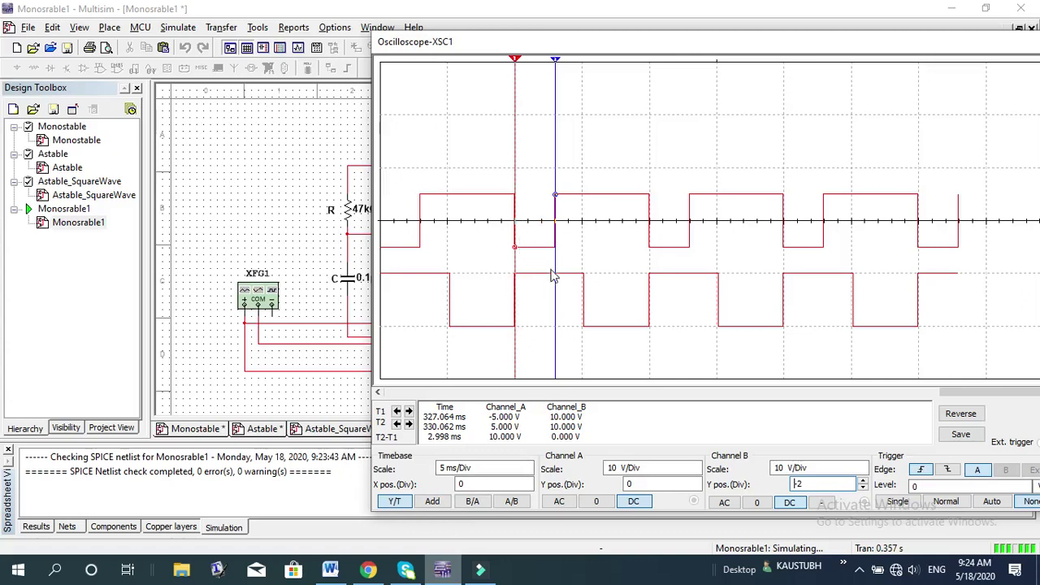
# - Measure the high pulse width of the Channel B output with the cursors, and compare it with the second Tp result in Word
pyautogui.moveTo(558, 65); pyautogui.dragTo(574, 91)
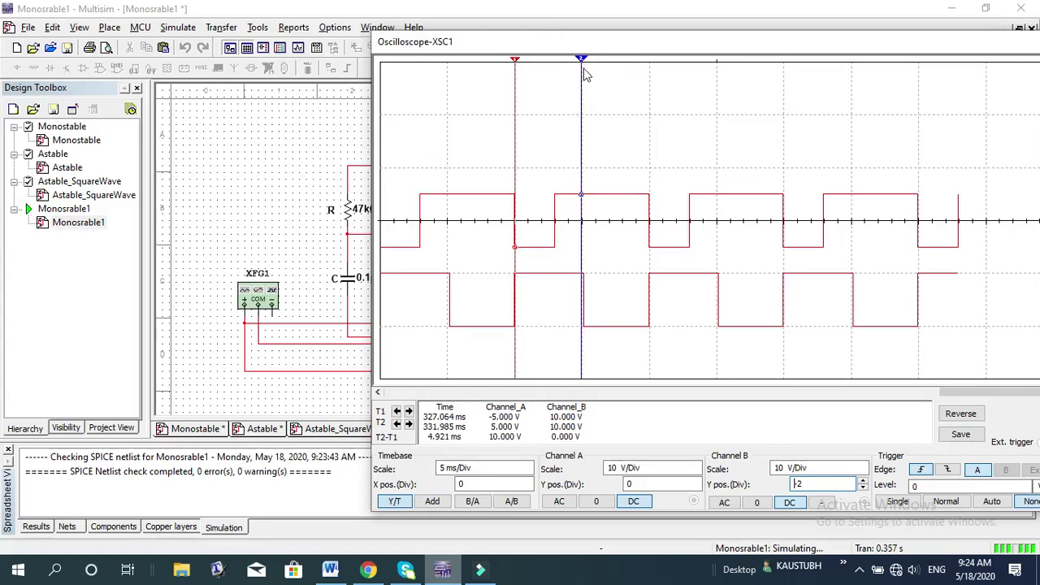
pyautogui.moveTo(584, 67); pyautogui.dragTo(585, 69)
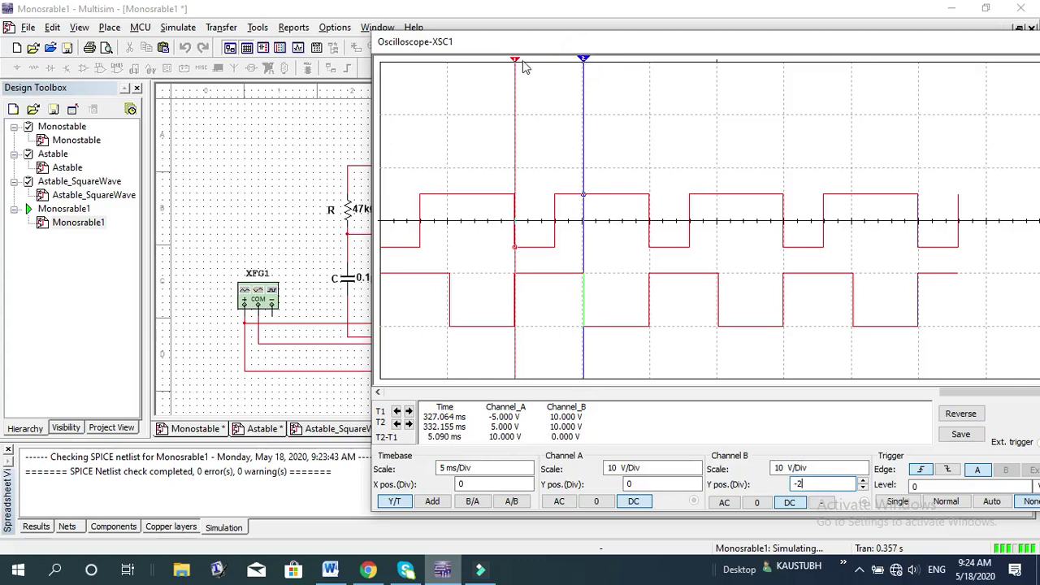
pyautogui.moveTo(516, 62); pyautogui.dragTo(510, 76)
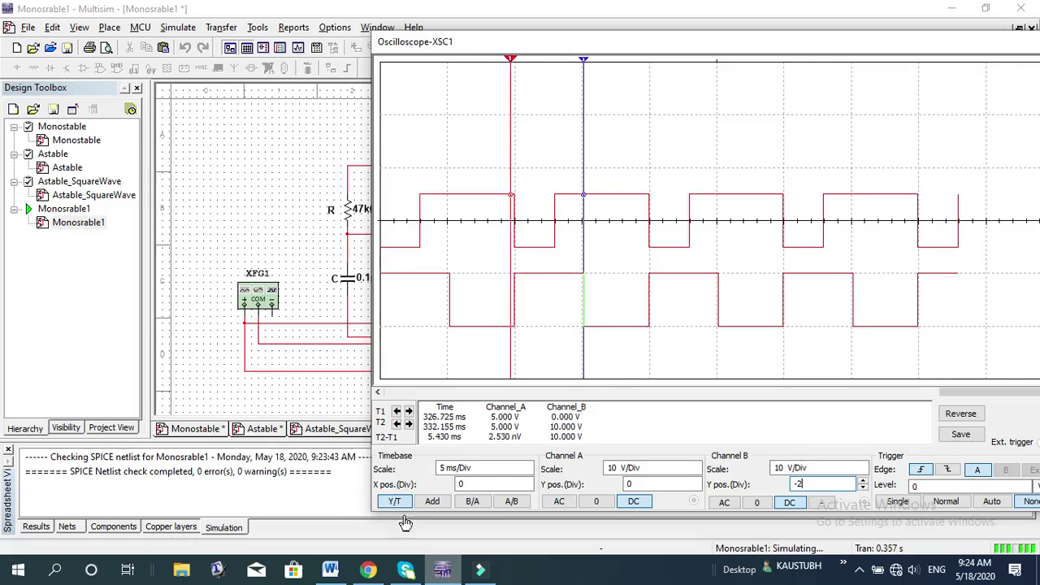
pyautogui.click(410, 413)
pyautogui.click(409, 412)
pyautogui.click(409, 412)
pyautogui.click(409, 412)
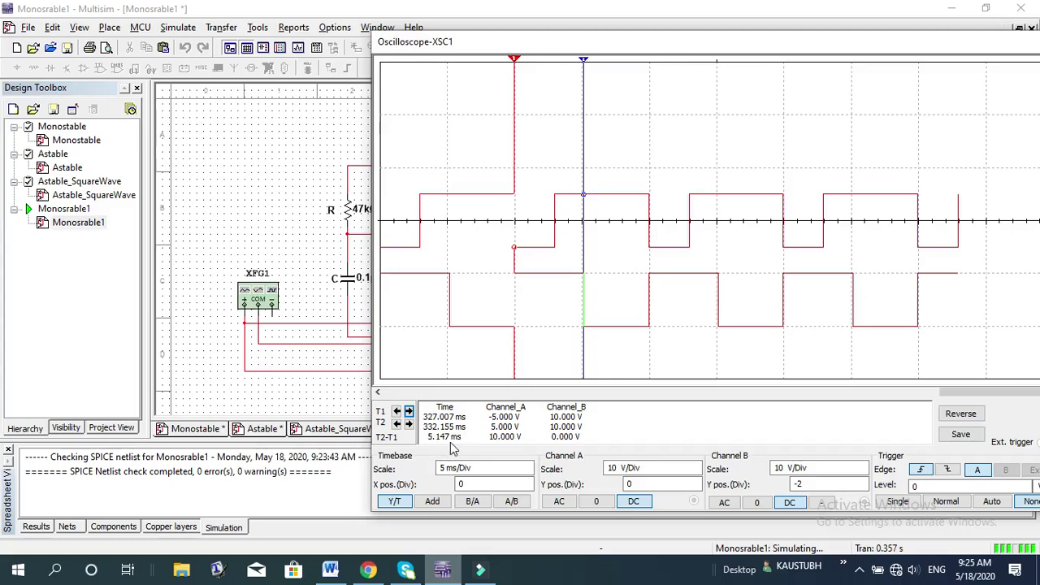
pyautogui.hotkey('alt', 'Tab')
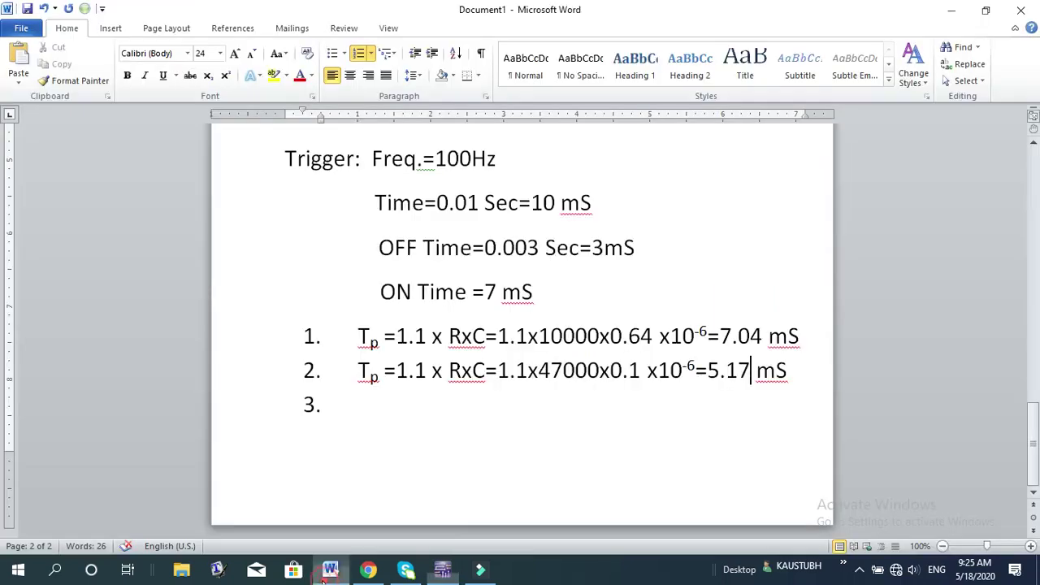
# - Return to Multisim and measure the low time of the Channel B output between its falling edge and the next rising edge
pyautogui.click(442, 568)
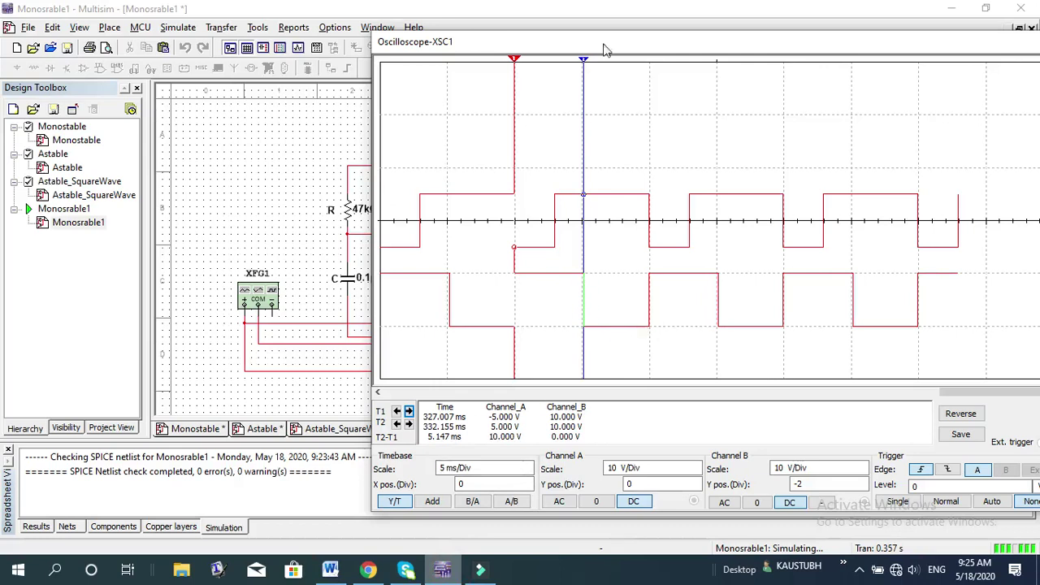
pyautogui.moveTo(583, 65); pyautogui.dragTo(648, 85)
pyautogui.moveTo(516, 65); pyautogui.dragTo(585, 65)
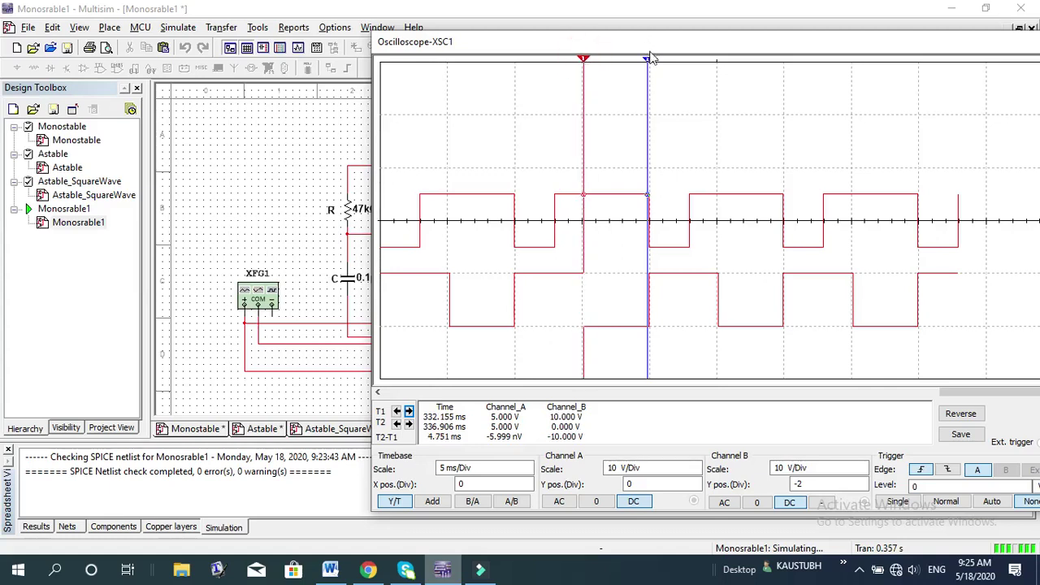
pyautogui.click(409, 425)
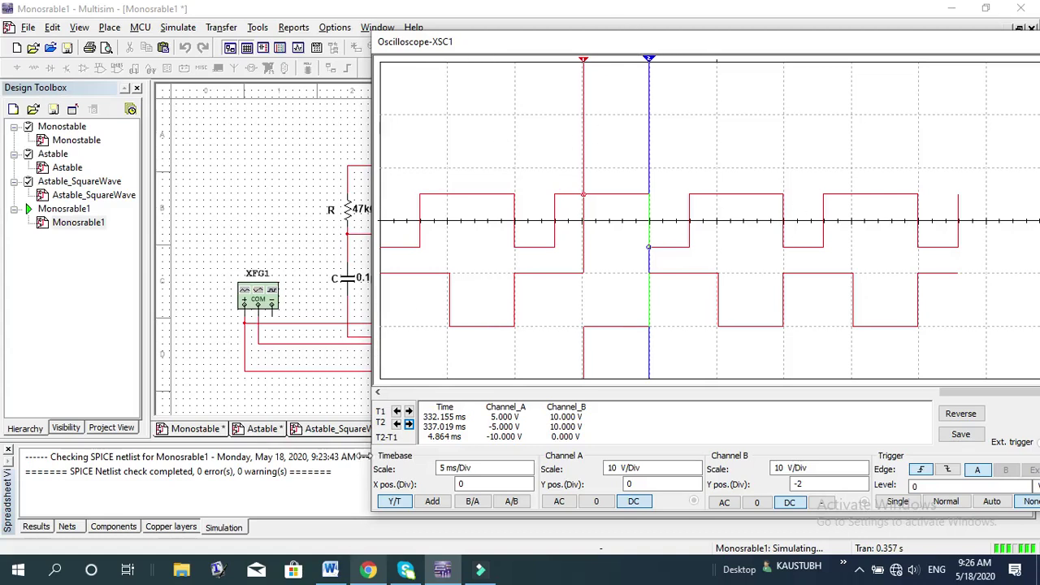
# - Switch to Word, check the trigger period, and copy the second Tp calculation into the empty third list item
pyautogui.click(331, 570)
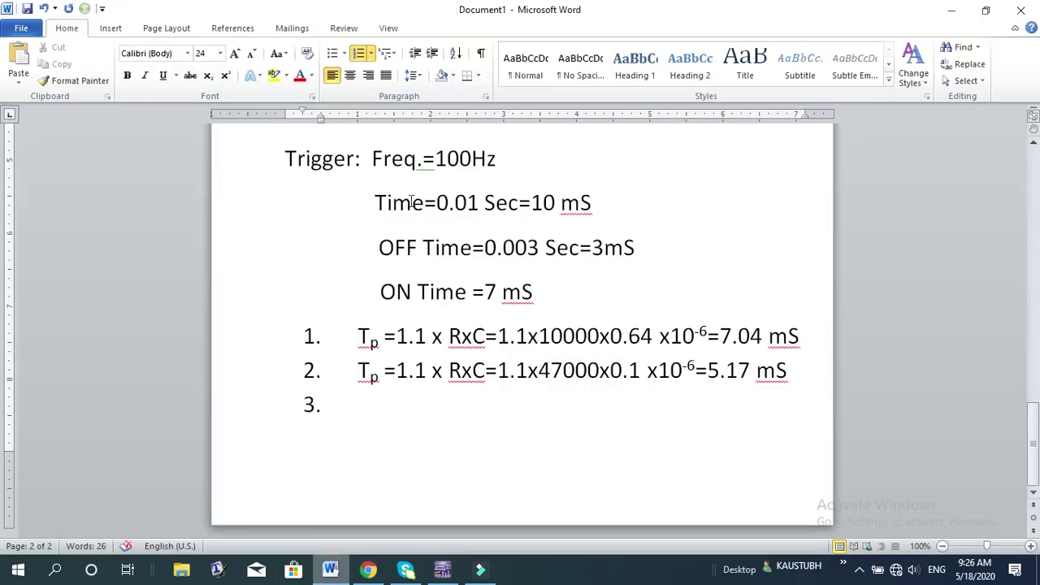
pyautogui.moveTo(532, 202); pyautogui.dragTo(555, 203)
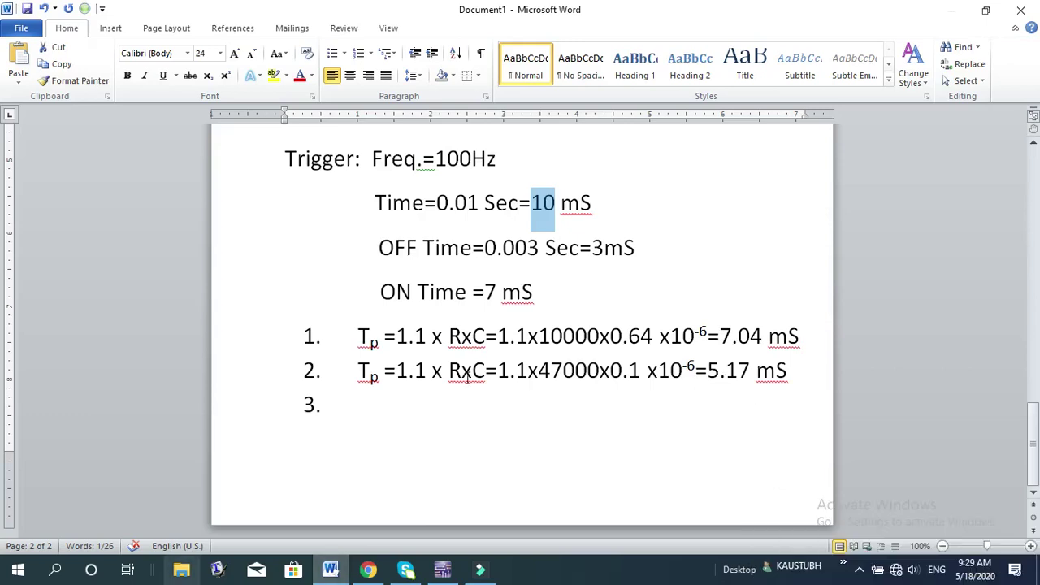
pyautogui.press('alt')
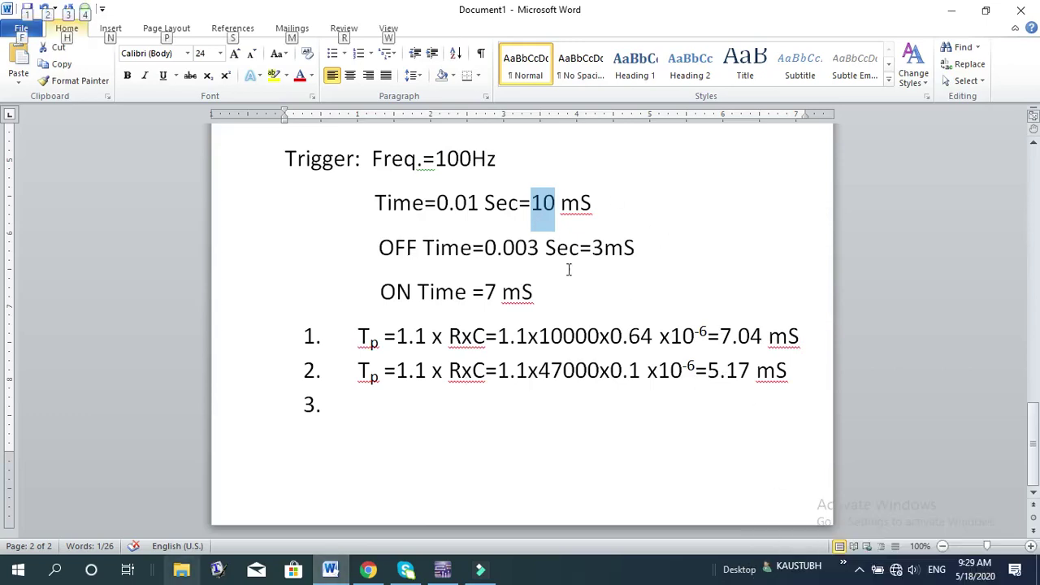
pyautogui.moveTo(355, 372); pyautogui.dragTo(378, 374)
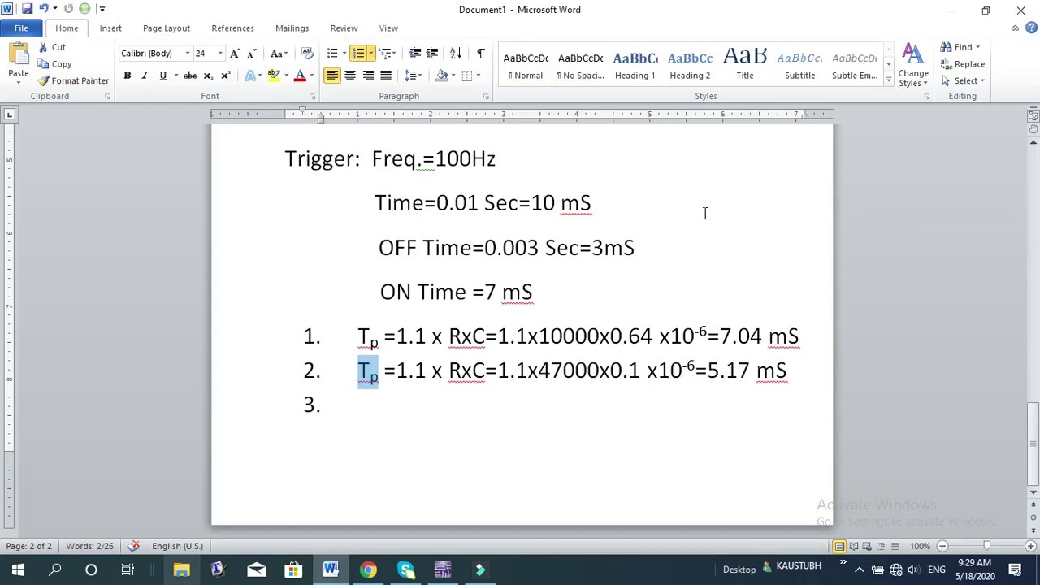
pyautogui.moveTo(353, 372); pyautogui.dragTo(784, 377)
pyautogui.hotkey('ctrl', 'c')
pyautogui.click(566, 402)
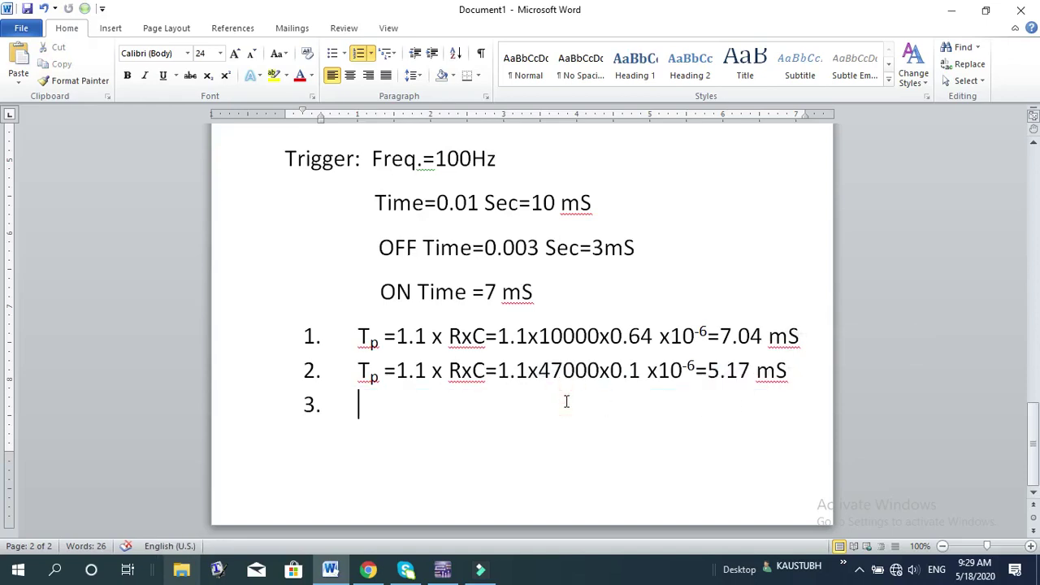
pyautogui.hotkey('ctrl', 'v')
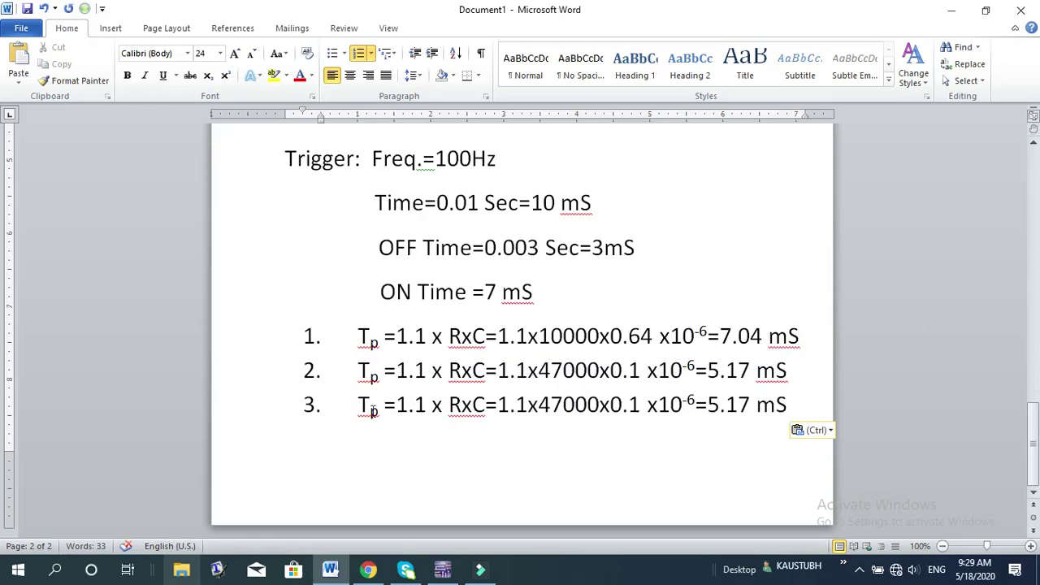
# - Edit the third Tp calculation to use resistance 10000 and capacitance 1, with a result of 11 mS
pyautogui.moveTo(541, 399); pyautogui.dragTo(562, 401)
pyautogui.write('10')
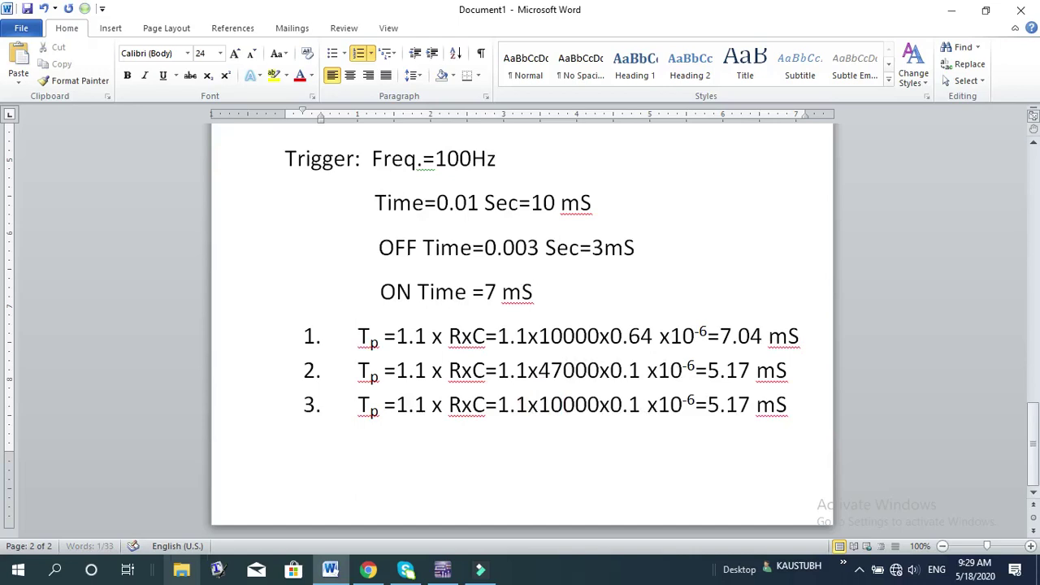
pyautogui.moveTo(616, 404)
pyautogui.mouseDown()
pyautogui.moveTo(646, 403)
pyautogui.moveTo(627, 404)
pyautogui.mouseUp()
pyautogui.click(641, 404)
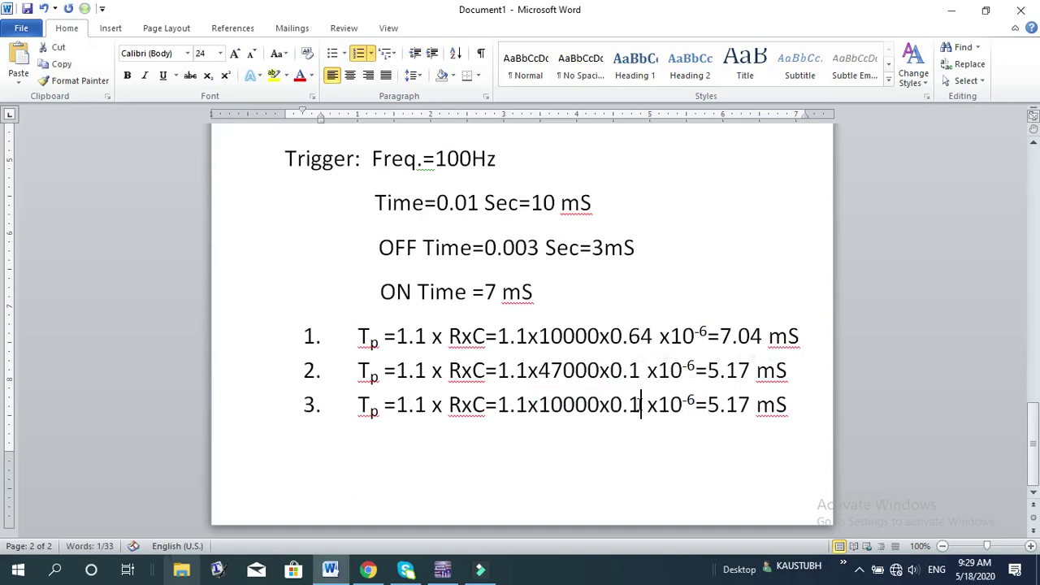
pyautogui.press('BackSpace')
pyautogui.press('BackSpace')
pyautogui.press('BackSpace')
pyautogui.write('1')
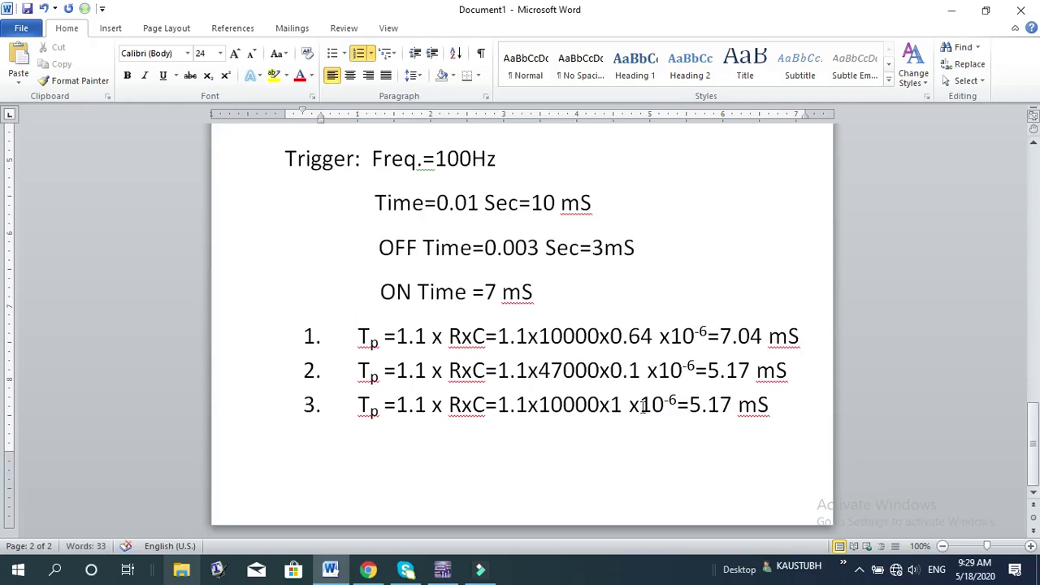
pyautogui.moveTo(689, 404); pyautogui.dragTo(735, 404)
pyautogui.write('11')
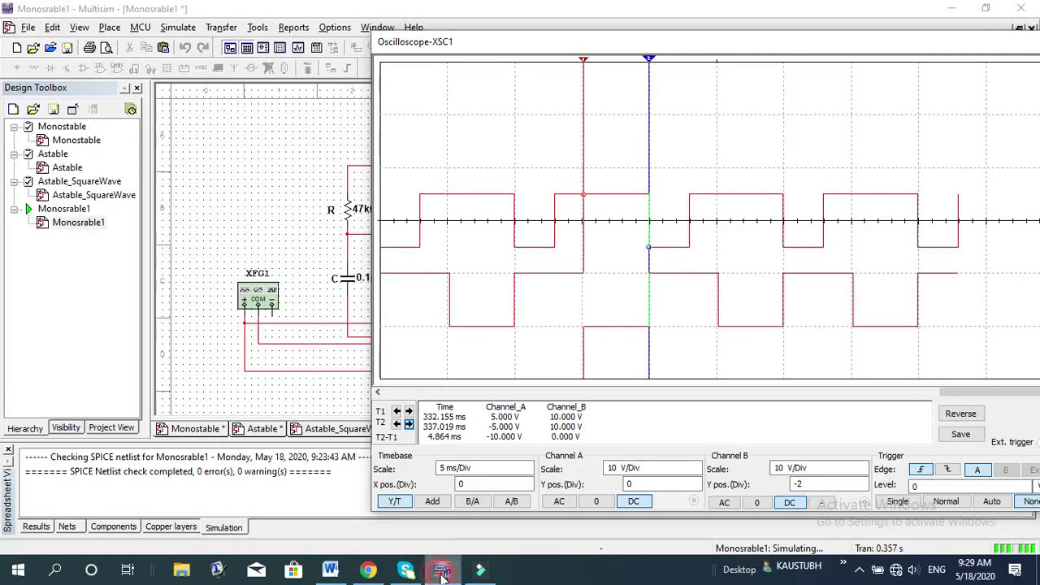
# - Switch to Multisim, set resistor R to 10 kΩ, and acknowledge the running-simulation warning
pyautogui.click(442, 569)
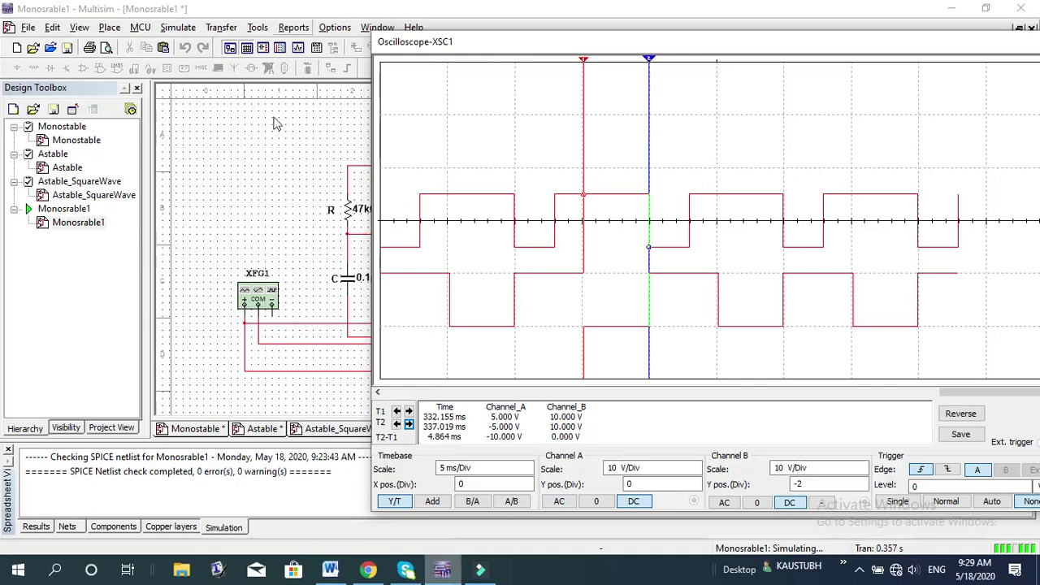
pyautogui.doubleClick(351, 212)
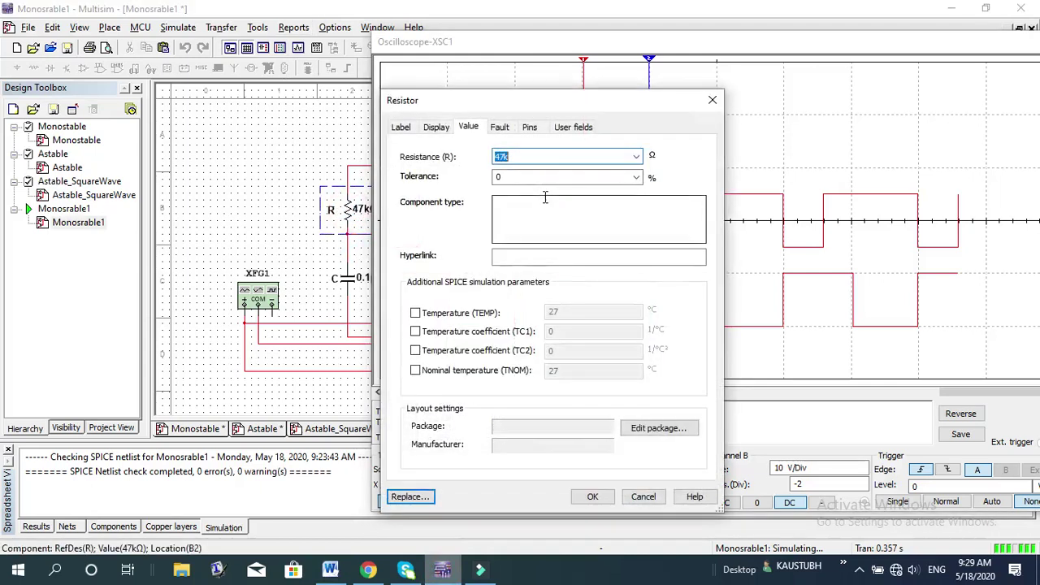
pyautogui.click(501, 156)
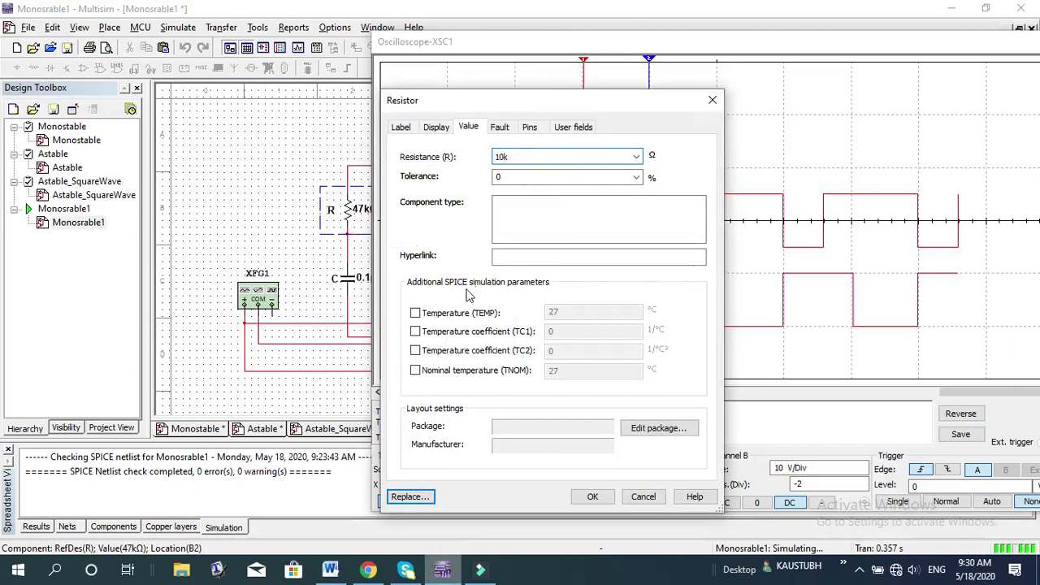
pyautogui.click(592, 496)
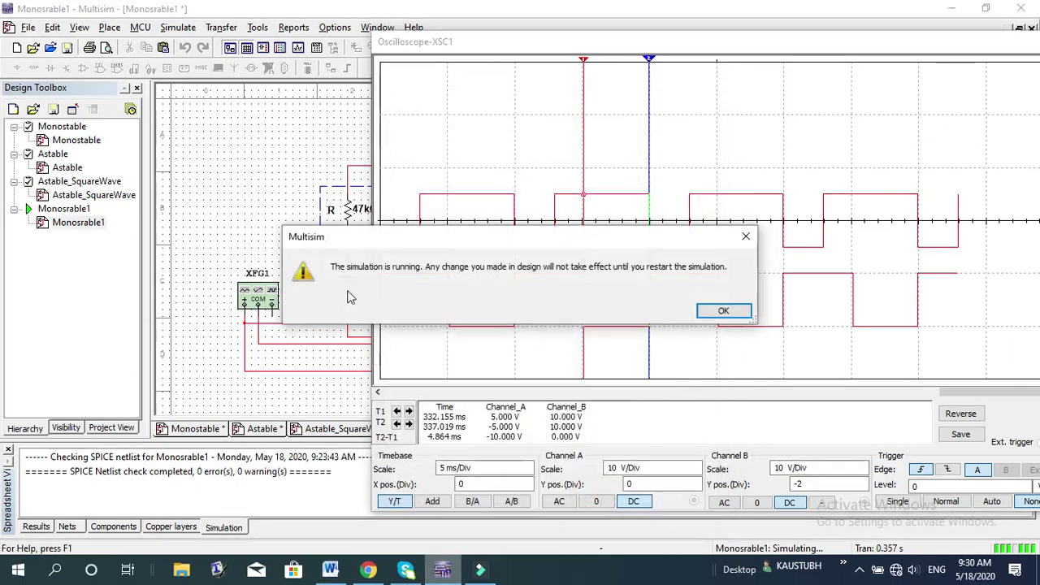
pyautogui.click(723, 311)
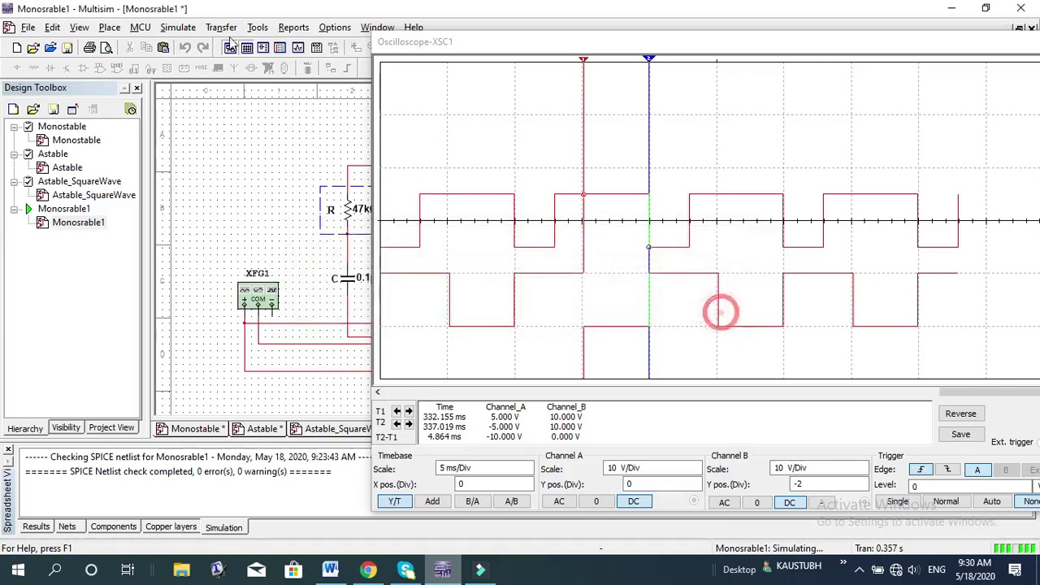
# - Stop the simulation and set capacitor C to 1 µF
pyautogui.moveTo(415, 45); pyautogui.dragTo(505, 73)
pyautogui.click(408, 68)
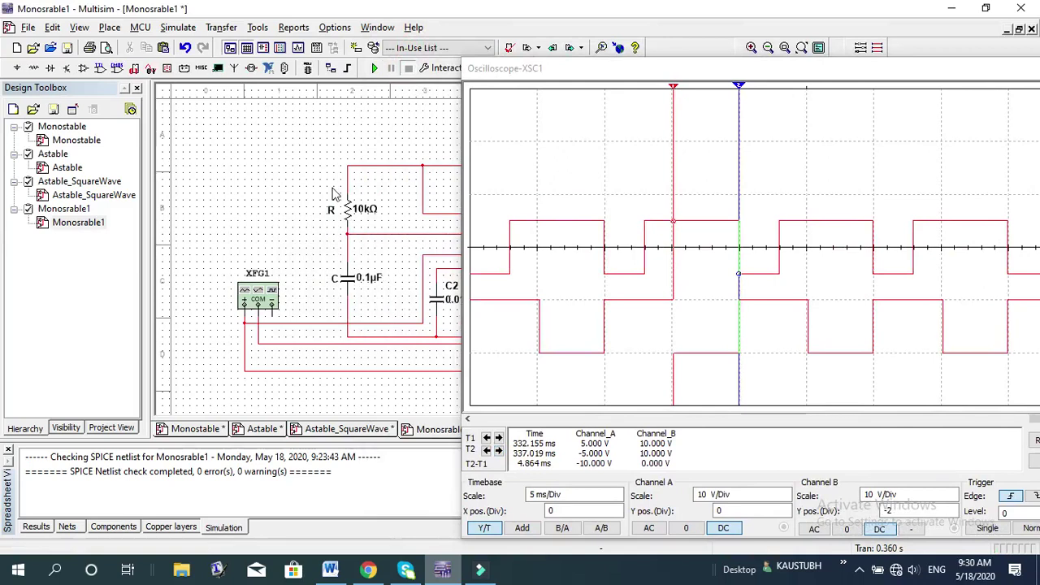
pyautogui.doubleClick(362, 281)
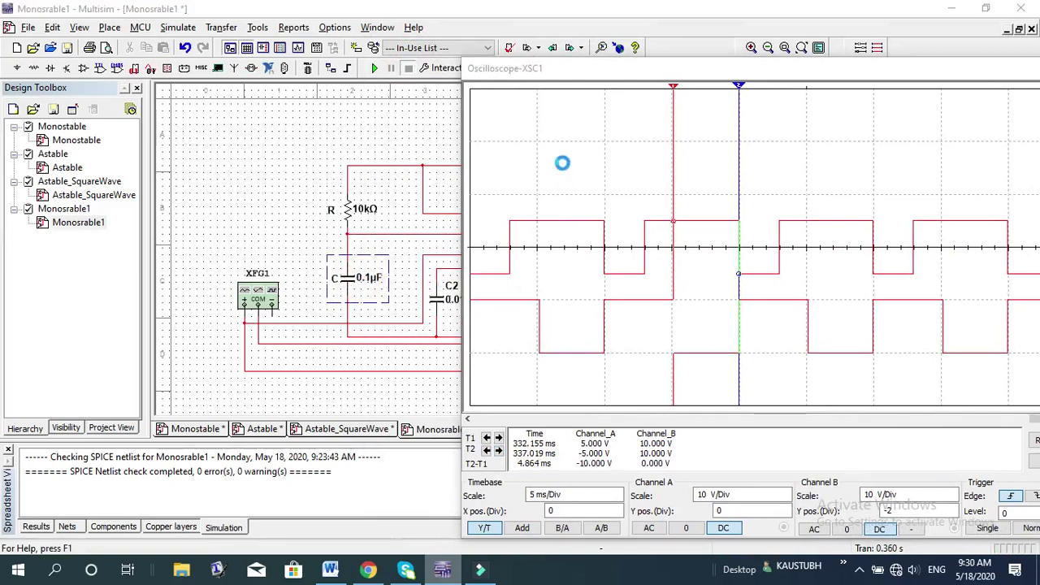
pyautogui.click(514, 157)
pyautogui.press('BackSpace')
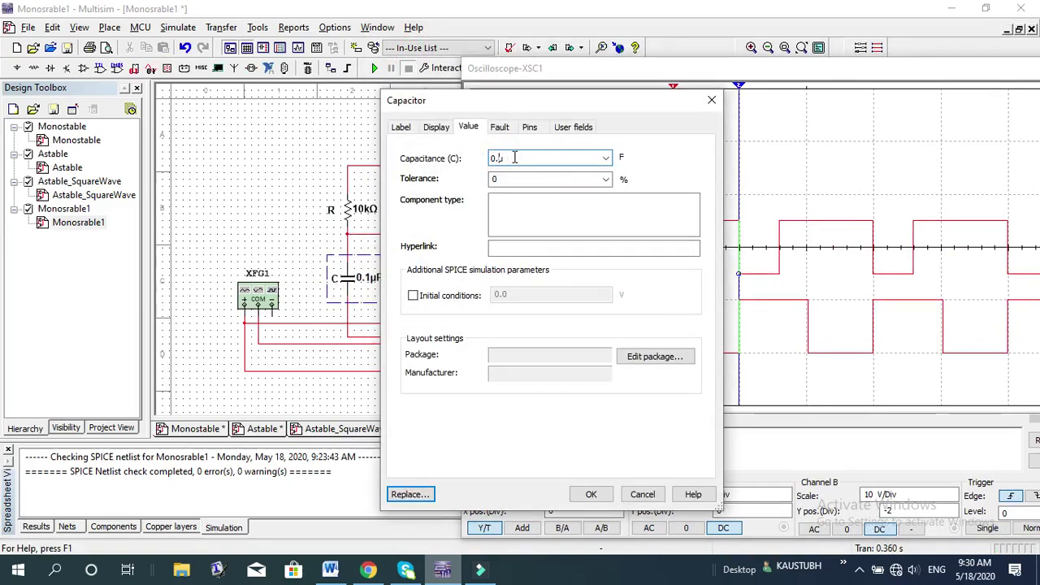
pyautogui.write('u')
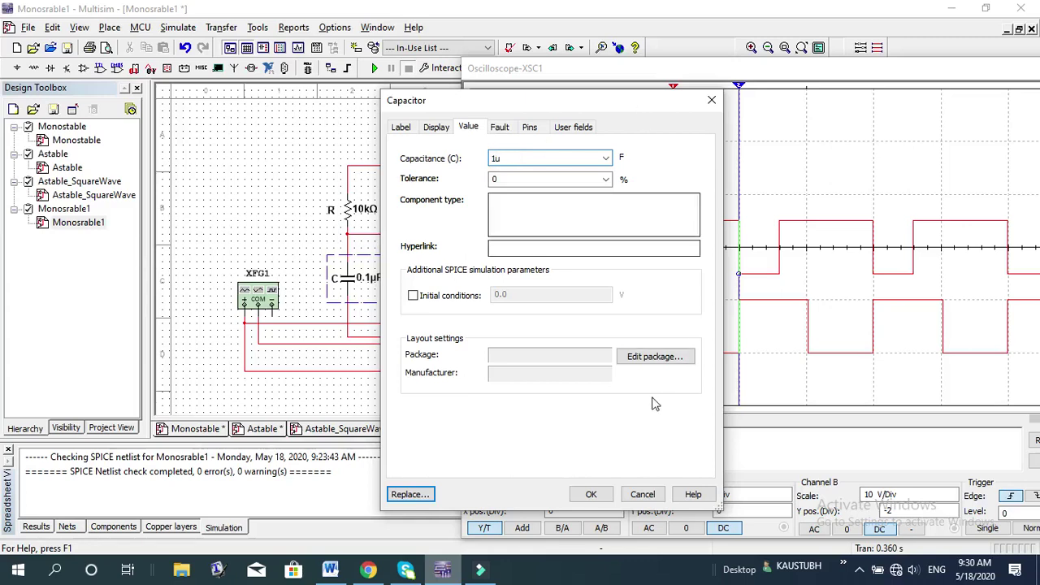
pyautogui.click(589, 494)
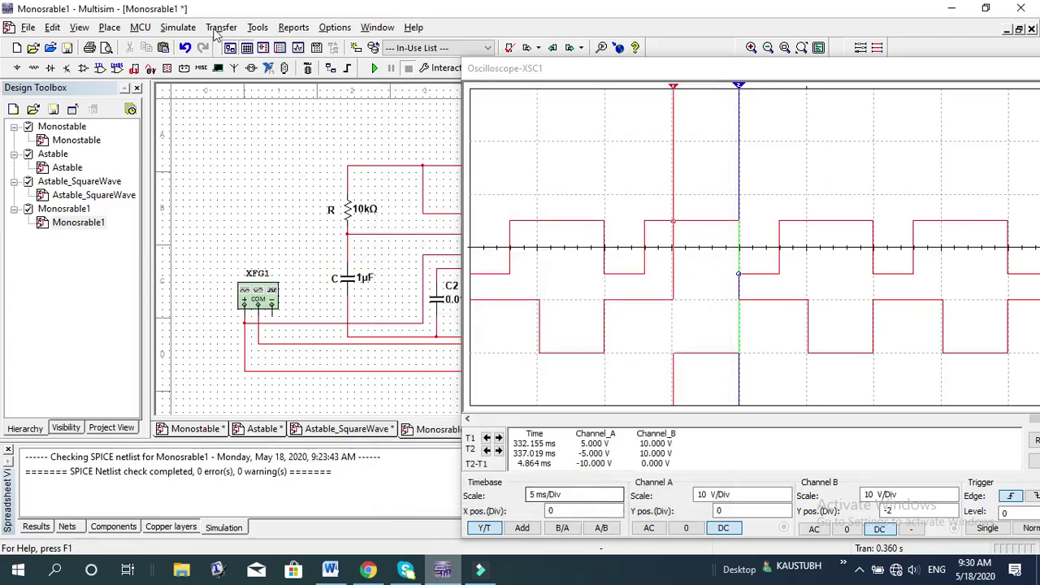
# - Run the simulation with the new component values and pause it to examine the oscilloscope traces
pyautogui.click(372, 70)
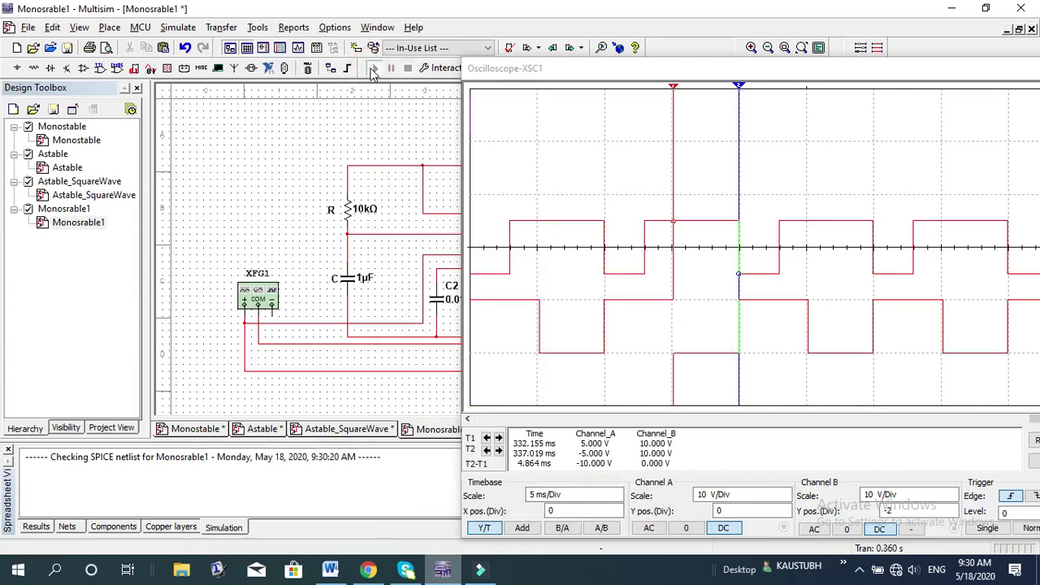
pyautogui.moveTo(680, 88)
pyautogui.mouseDown()
pyautogui.moveTo(457, 49)
pyautogui.moveTo(525, 51)
pyautogui.moveTo(525, 76)
pyautogui.moveTo(495, 128)
pyautogui.moveTo(585, 243)
pyautogui.moveTo(627, 262)
pyautogui.moveTo(717, 340)
pyautogui.moveTo(717, 272)
pyautogui.moveTo(585, 205)
pyautogui.moveTo(461, 122)
pyautogui.moveTo(438, 86)
pyautogui.mouseUp()
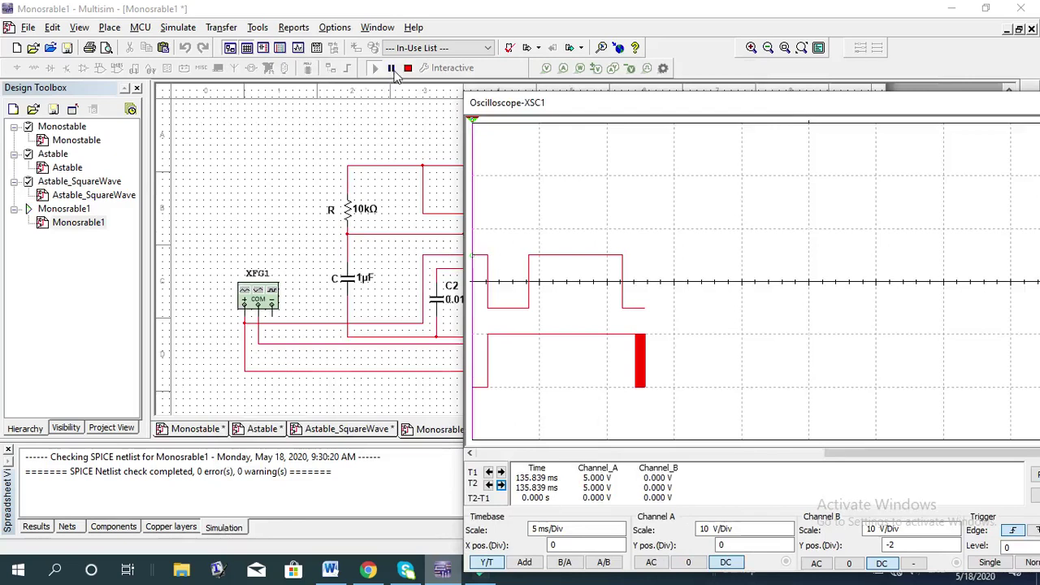
pyautogui.click(392, 69)
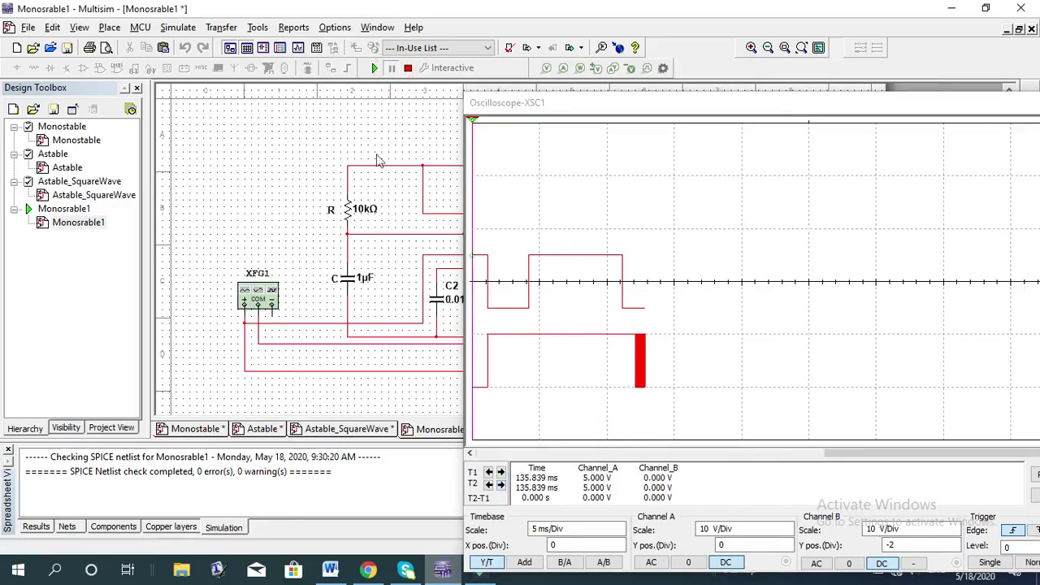
# - Stop the simulation and set function generator XFG1's frequency to 50 Hz
pyautogui.click(406, 68)
pyautogui.doubleClick(248, 296)
pyautogui.click(619, 271)
pyautogui.click(616, 270)
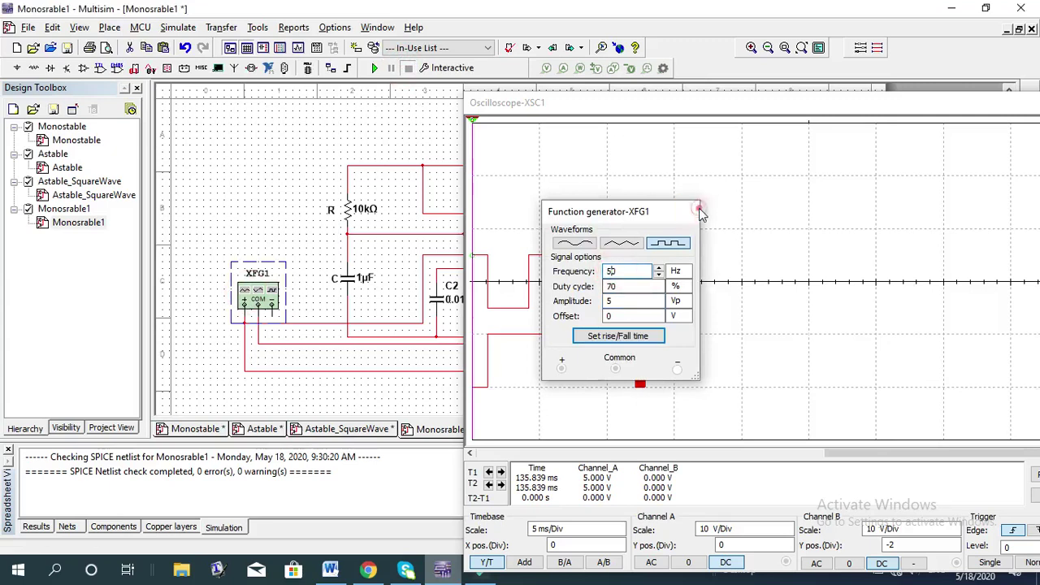
pyautogui.click(688, 212)
# - Rerun the simulation with the oscilloscope in view, pausing and resuming it to inspect the trigger and output waveforms
pyautogui.click(374, 68)
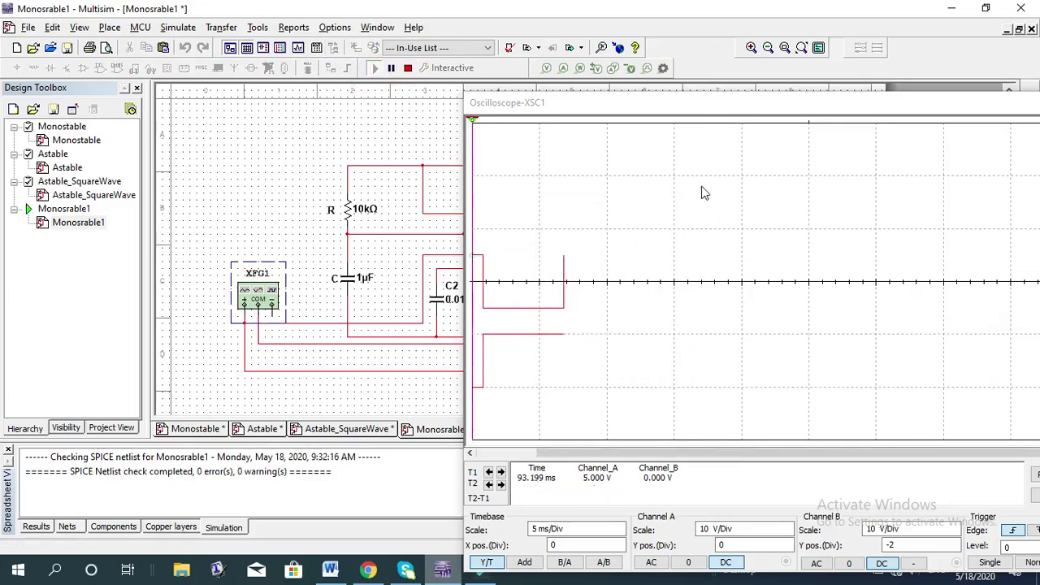
pyautogui.moveTo(730, 104); pyautogui.dragTo(472, 124)
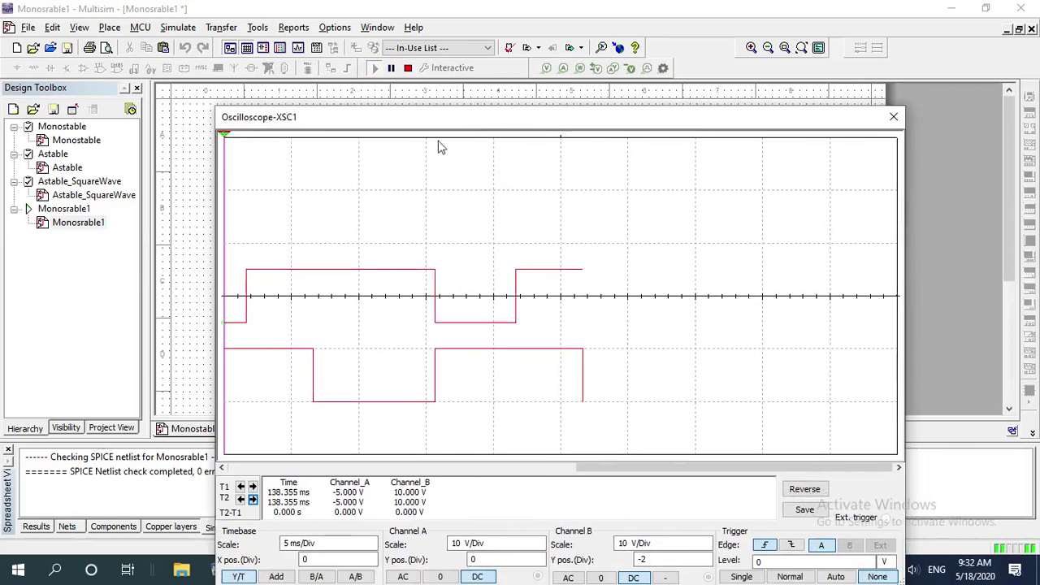
pyautogui.click(391, 68)
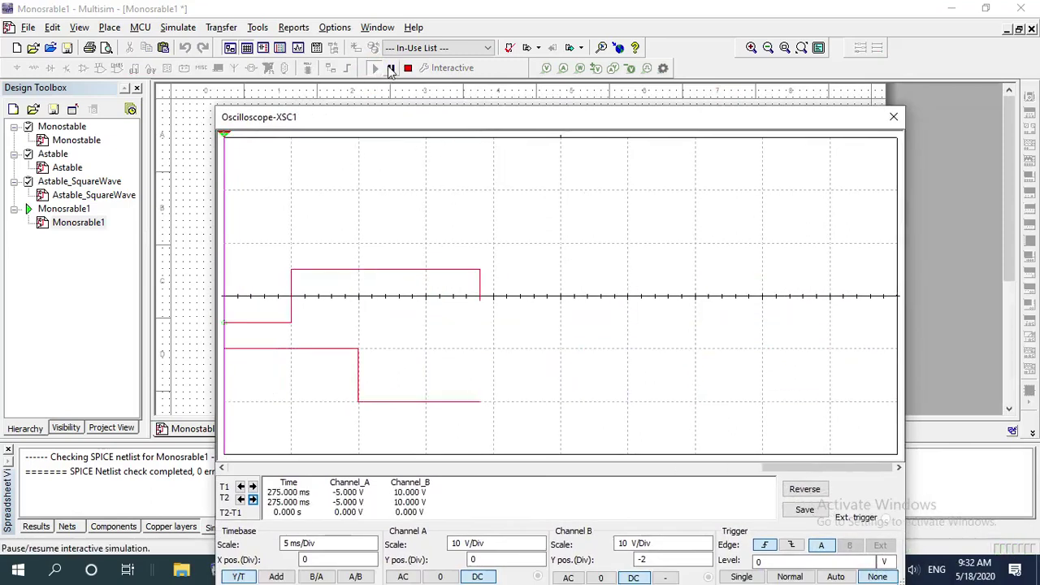
pyautogui.click(382, 69)
pyautogui.click(387, 68)
pyautogui.click(382, 68)
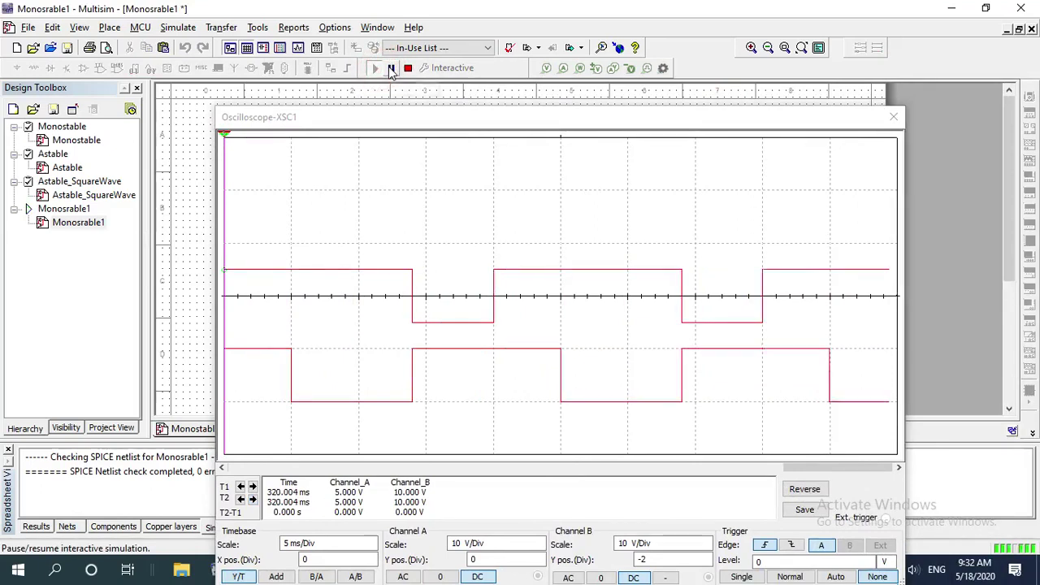
pyautogui.click(386, 69)
pyautogui.click(383, 69)
pyautogui.click(391, 69)
pyautogui.click(392, 69)
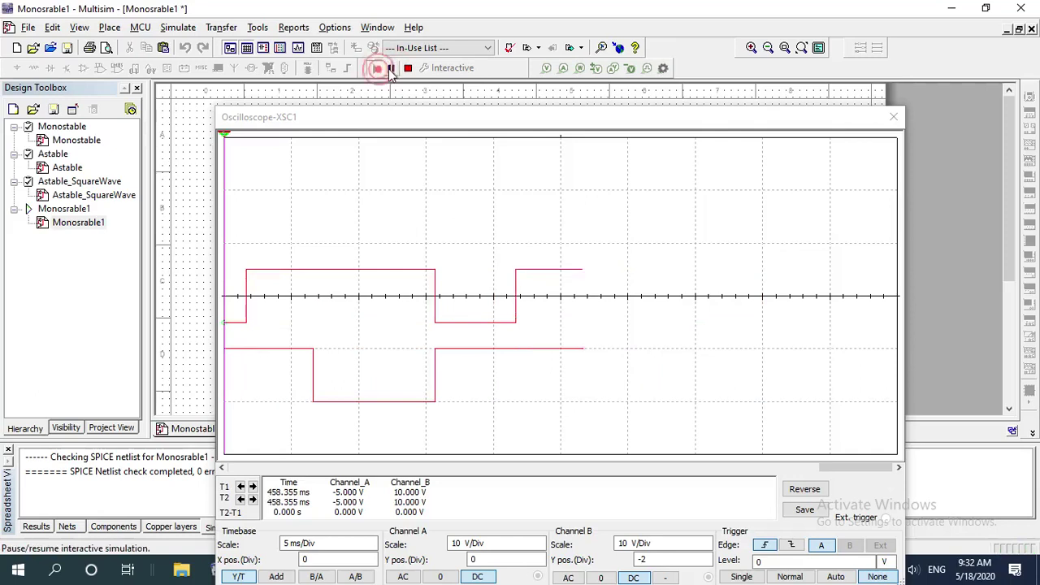
# - Set the oscilloscope timebase to 20 ms/Div and pause the simulation
pyautogui.moveTo(445, 122); pyautogui.dragTo(491, 21)
pyautogui.click(406, 443)
pyautogui.click(413, 441)
pyautogui.click(412, 440)
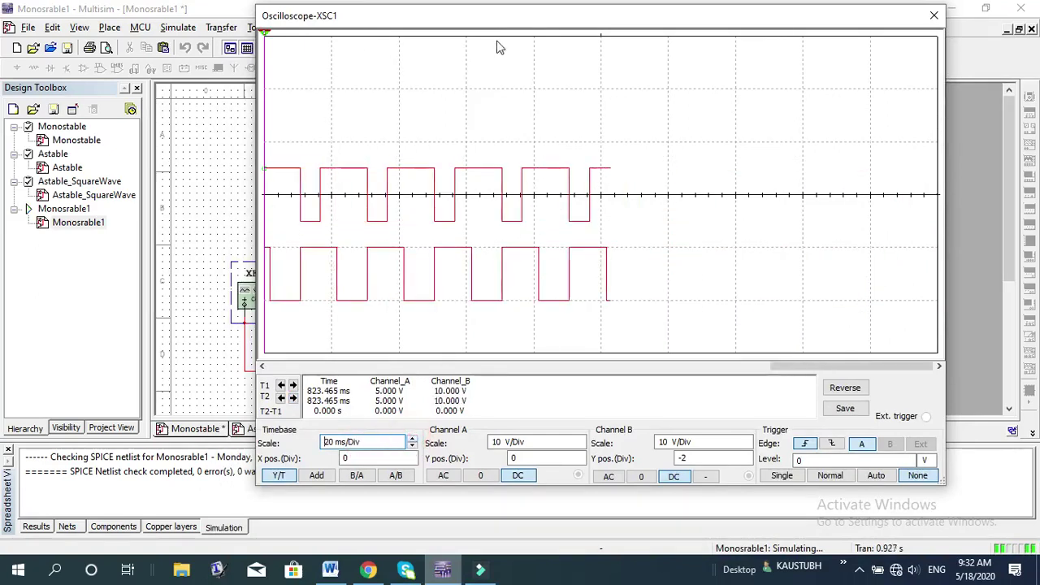
pyautogui.moveTo(430, 23); pyautogui.dragTo(392, 110)
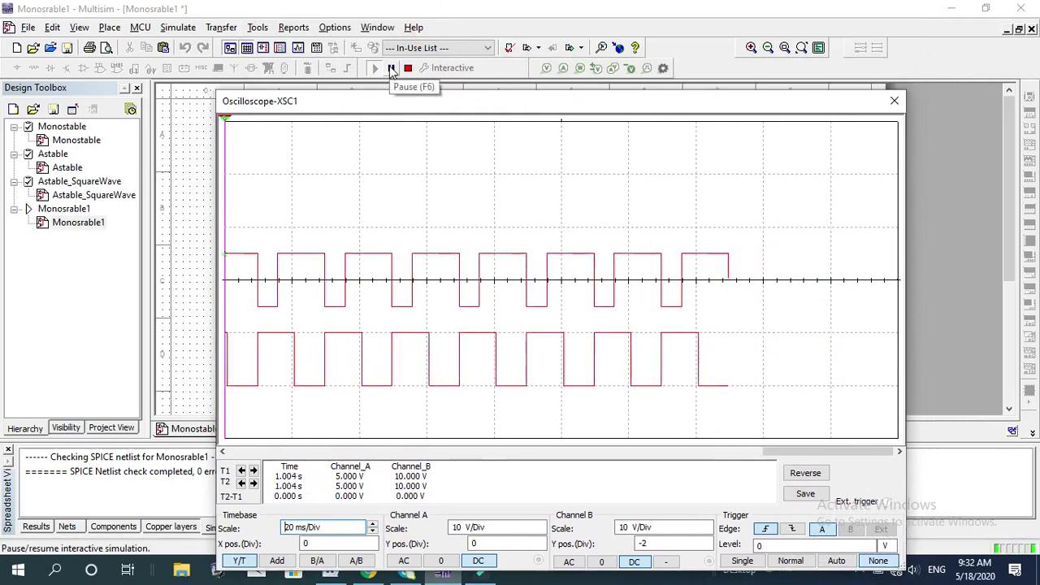
pyautogui.click(392, 69)
pyautogui.moveTo(503, 106); pyautogui.dragTo(597, 47)
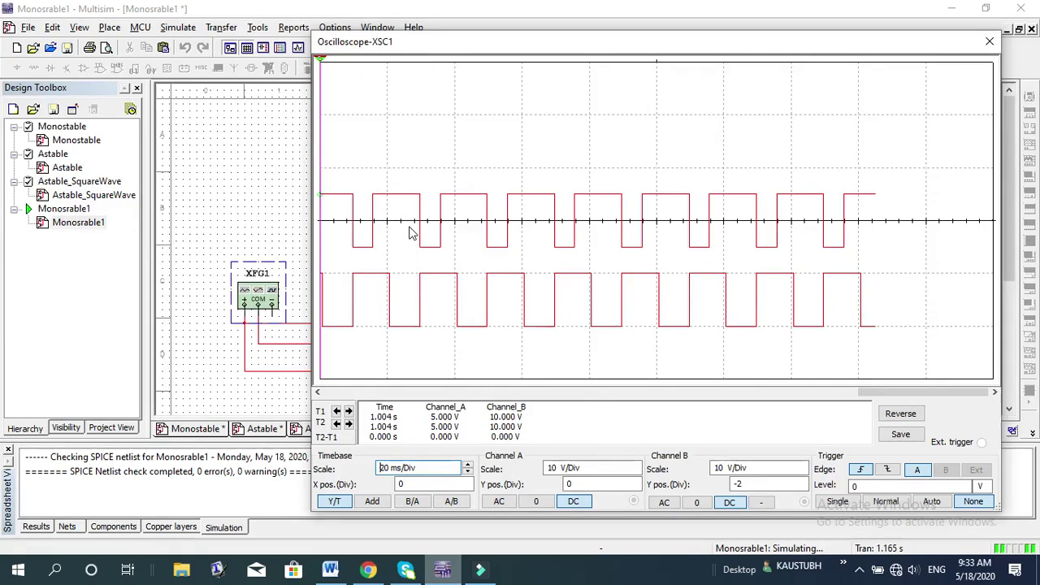
# - Measure the low time of the Channel A trigger by placing the cursors on its first falling edge and the following rising edge
pyautogui.hotkey('alt', 'Tab')
pyautogui.click(441, 574)
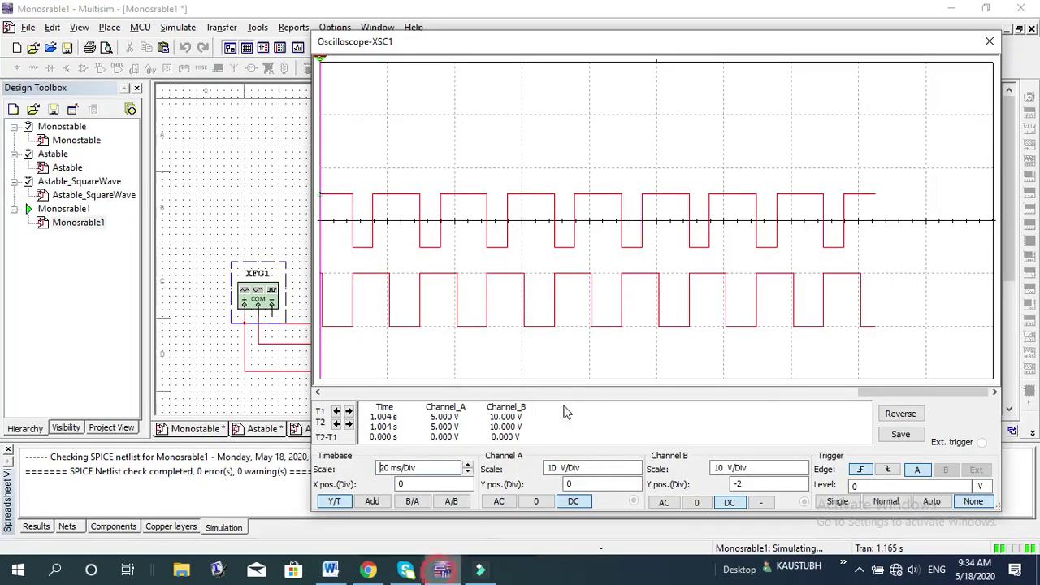
pyautogui.moveTo(467, 52); pyautogui.dragTo(523, 61)
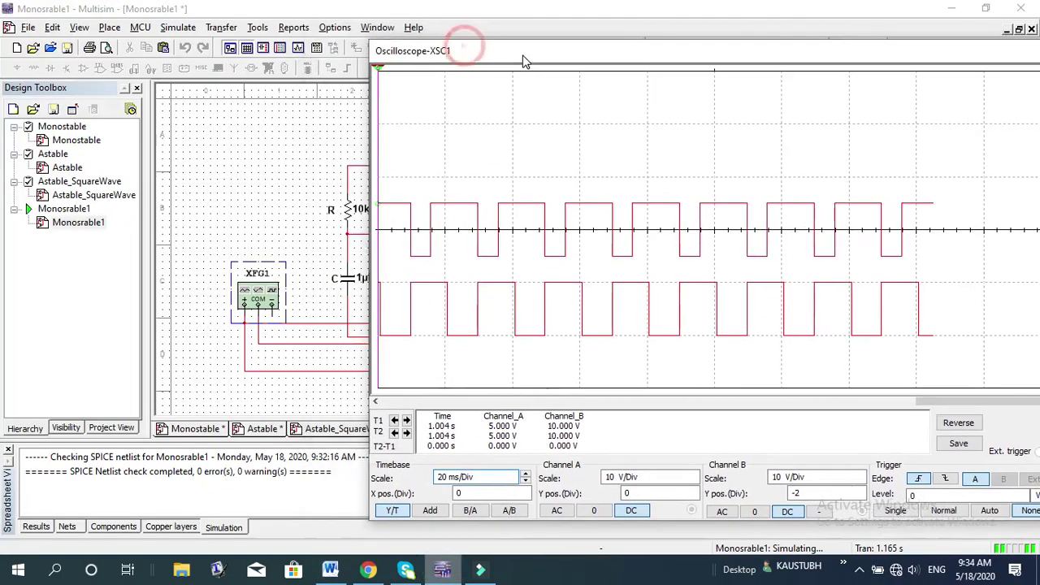
pyautogui.moveTo(379, 70); pyautogui.dragTo(411, 91)
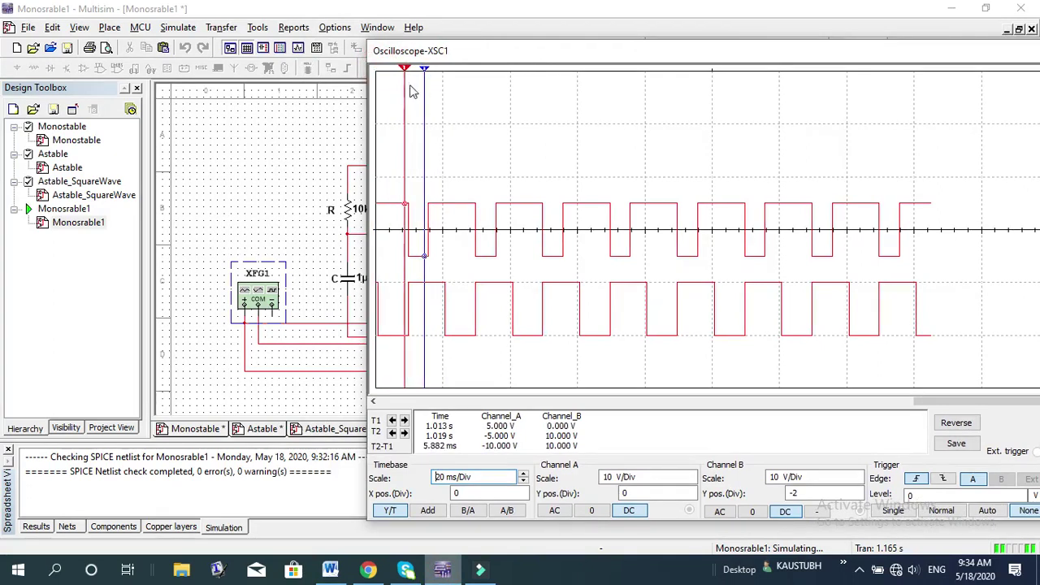
pyautogui.click(404, 420)
pyautogui.click(404, 420)
pyautogui.click(404, 420)
pyautogui.click(404, 420)
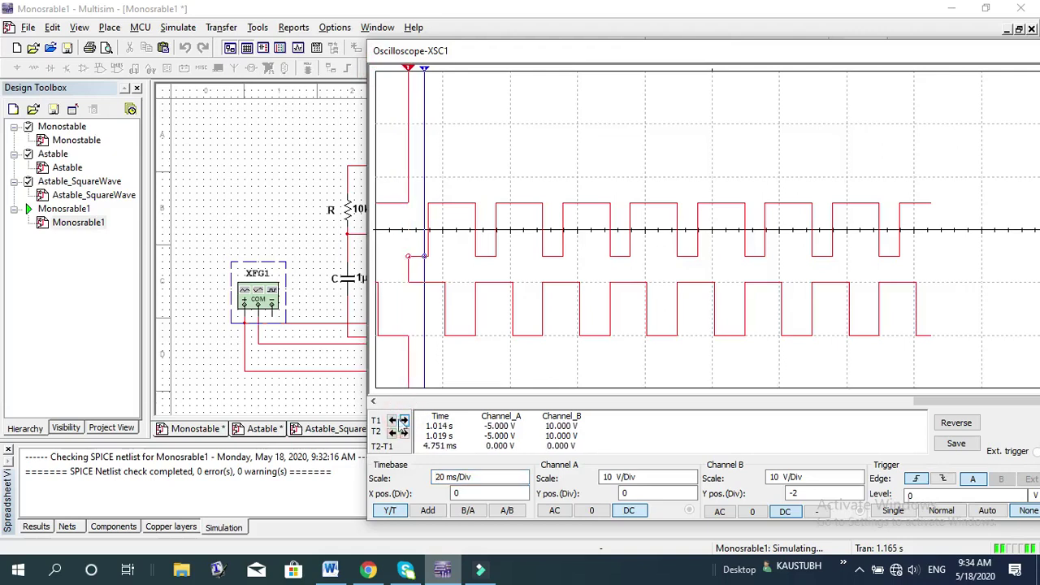
pyautogui.click(403, 432)
pyautogui.click(404, 432)
pyautogui.click(404, 432)
pyautogui.click(404, 433)
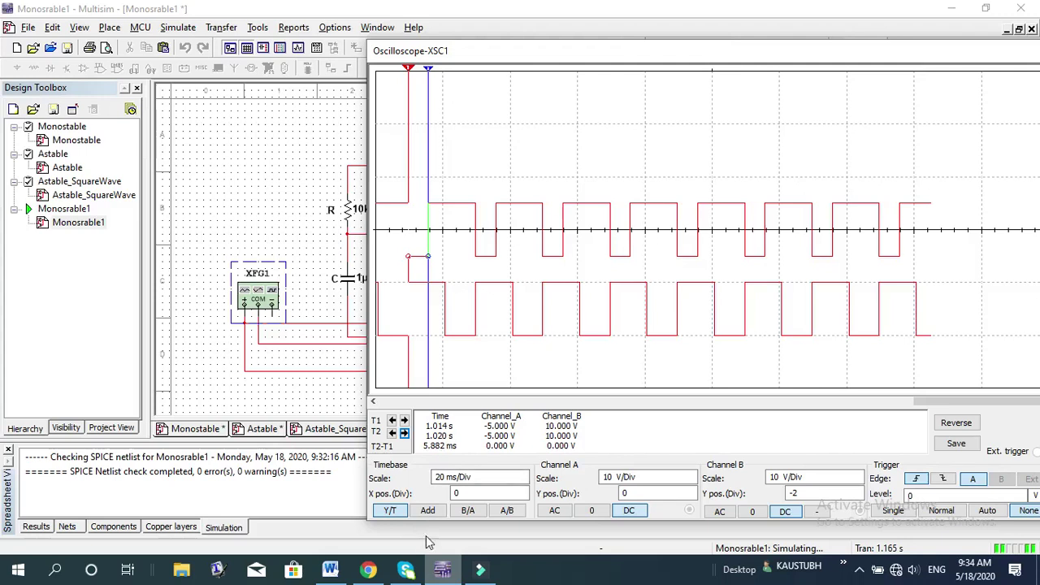
# - Switch to Word and select the OFF Time value to compare it with the trigger measurement
pyautogui.click(335, 573)
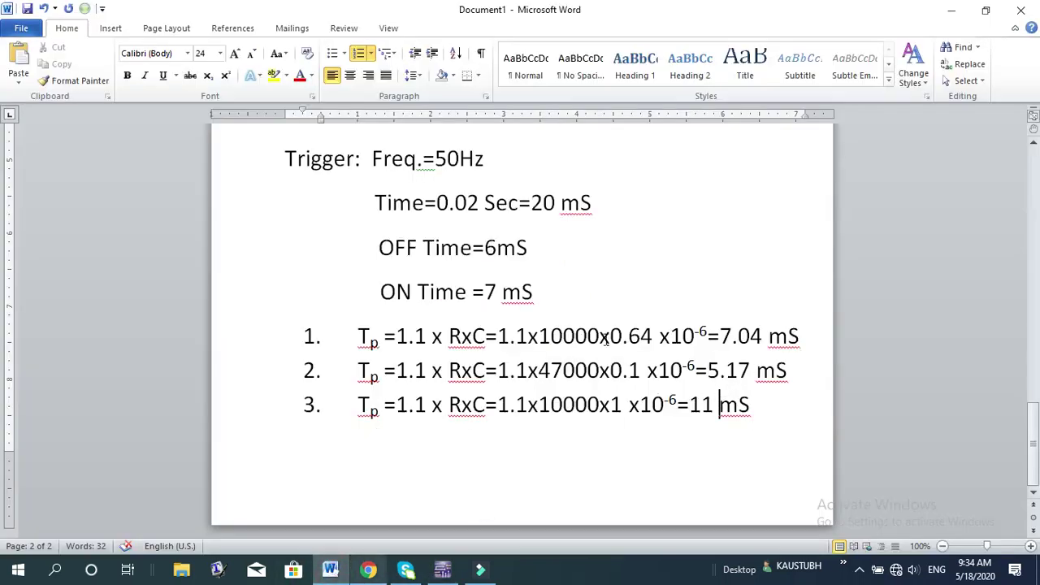
pyautogui.click(496, 248)
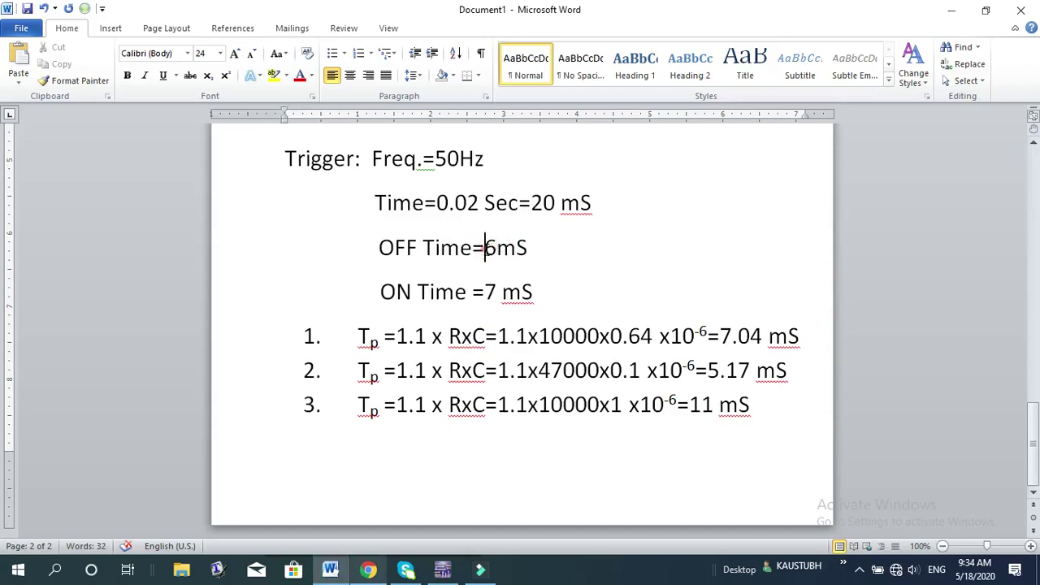
pyautogui.doubleClick(496, 248)
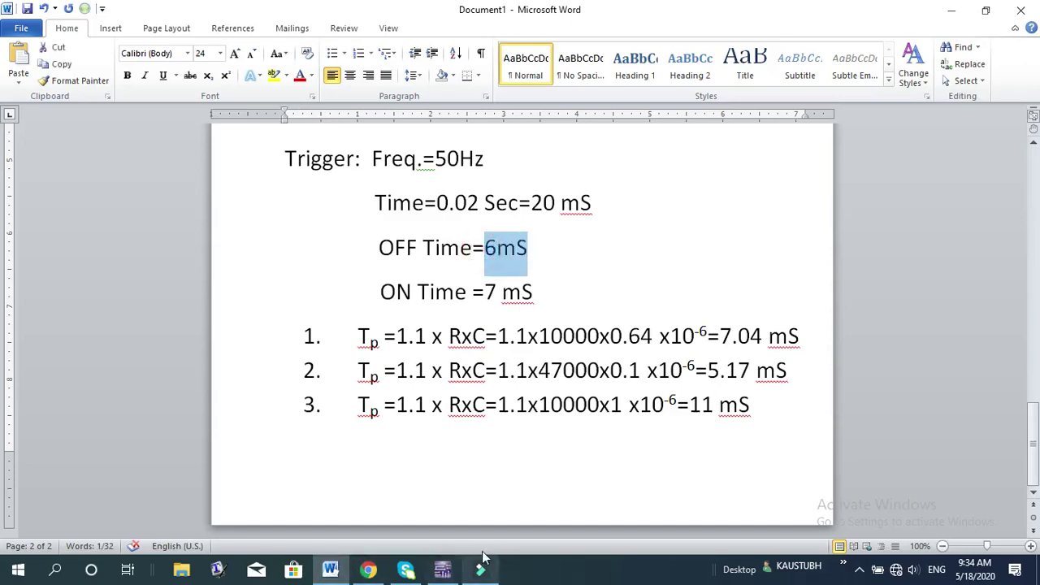
# - Return to Multisim and measure the high time of the Channel B output between its rising edge and the next falling edge
pyautogui.click(443, 573)
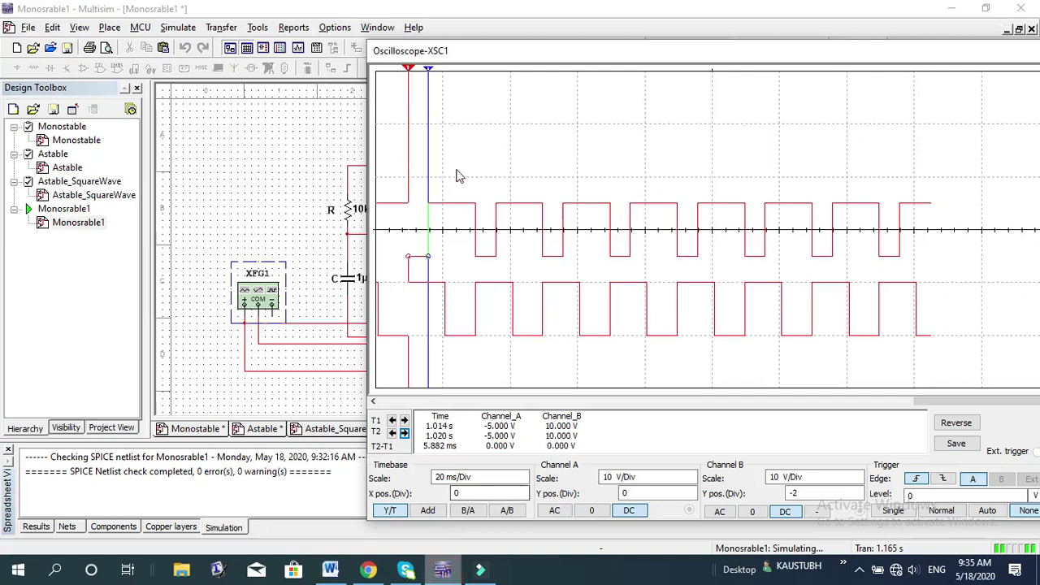
pyautogui.click(404, 420)
pyautogui.click(403, 420)
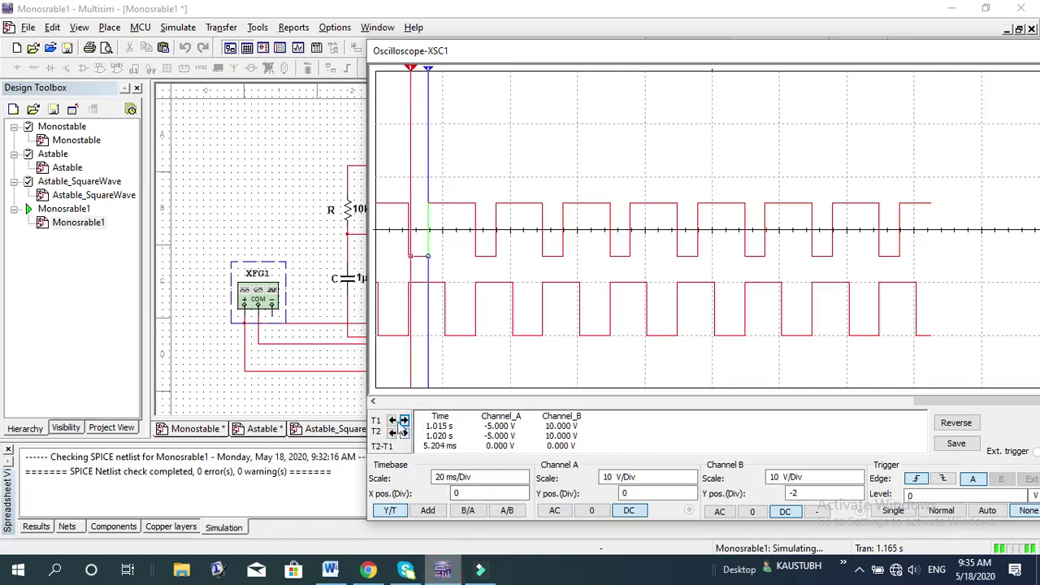
pyautogui.click(394, 421)
pyautogui.click(404, 433)
pyautogui.click(404, 433)
pyautogui.click(404, 433)
pyautogui.click(404, 434)
pyautogui.click(404, 434)
pyautogui.click(404, 434)
pyautogui.click(404, 433)
pyautogui.click(404, 433)
pyautogui.click(404, 434)
pyautogui.click(404, 433)
pyautogui.click(404, 433)
pyautogui.click(404, 433)
pyautogui.click(404, 434)
pyautogui.click(404, 433)
pyautogui.click(404, 434)
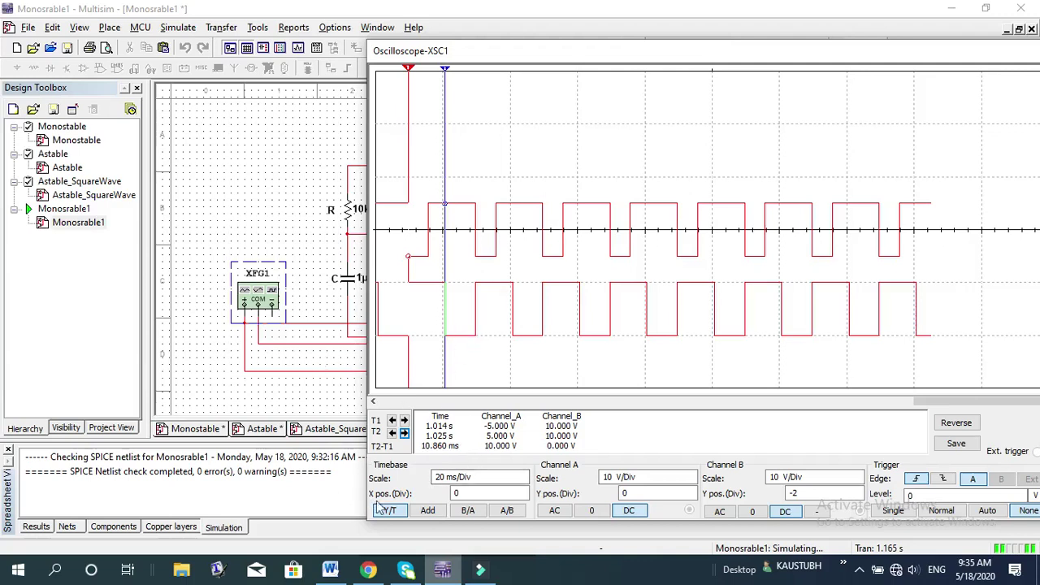
# - Switch to Word and set the trigger's ON Time to 14 mS
pyautogui.click(330, 569)
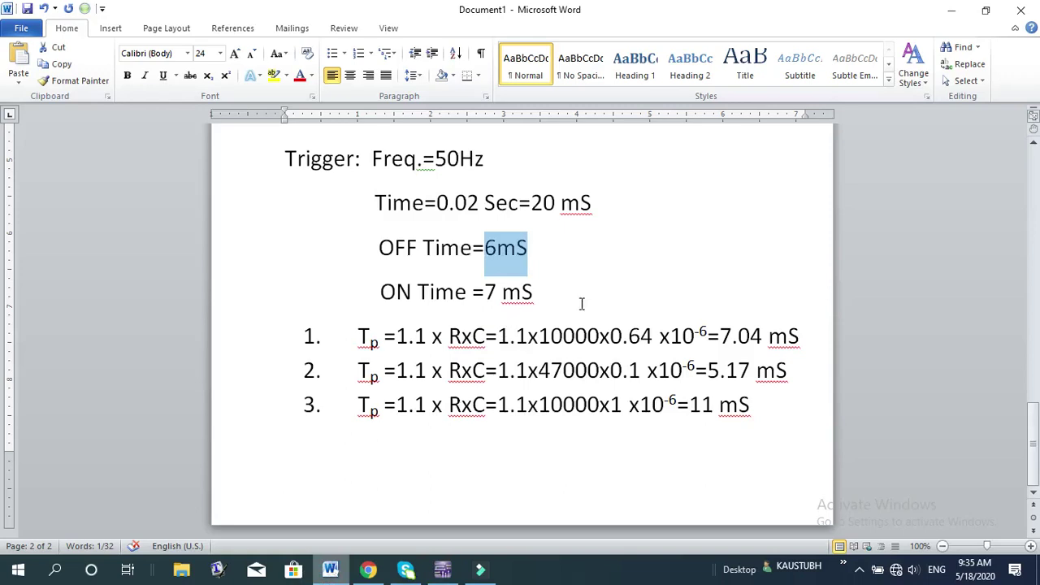
pyautogui.click(497, 293)
pyautogui.moveTo(494, 294); pyautogui.dragTo(487, 292)
pyautogui.write('114')
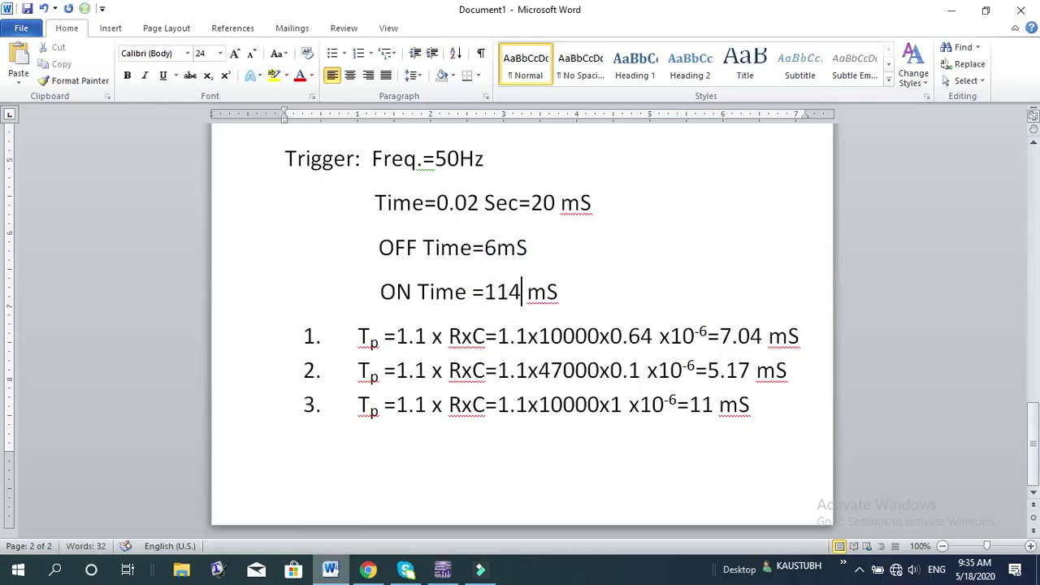
pyautogui.press('BackSpace')
pyautogui.press('BackSpace')
pyautogui.press('BackSpace')
pyautogui.write('14')
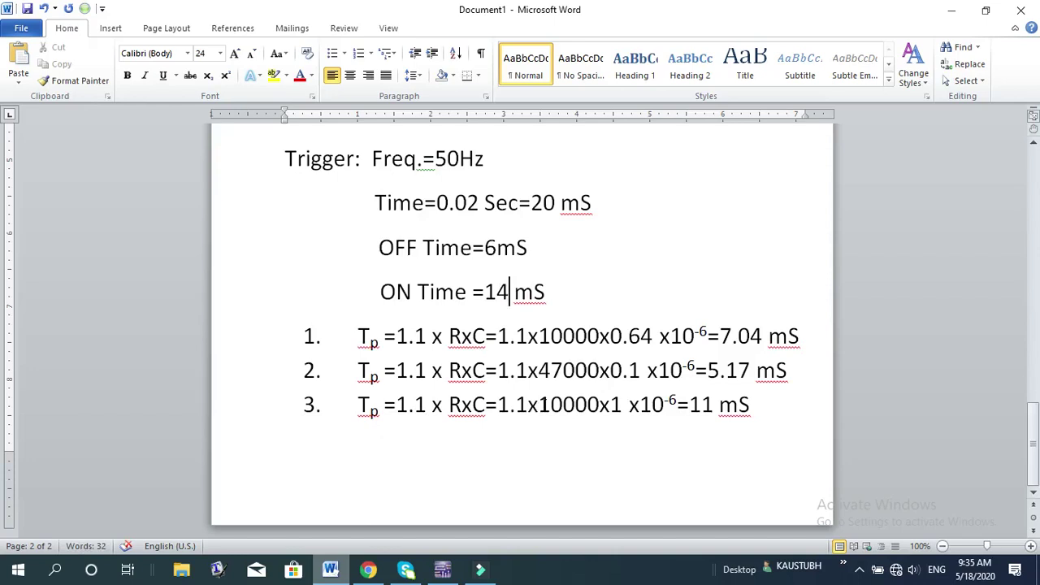
# - Edit the third Tp calculation to use resistance 20000, with a result of 22 mS
pyautogui.moveTo(539, 406); pyautogui.dragTo(549, 411)
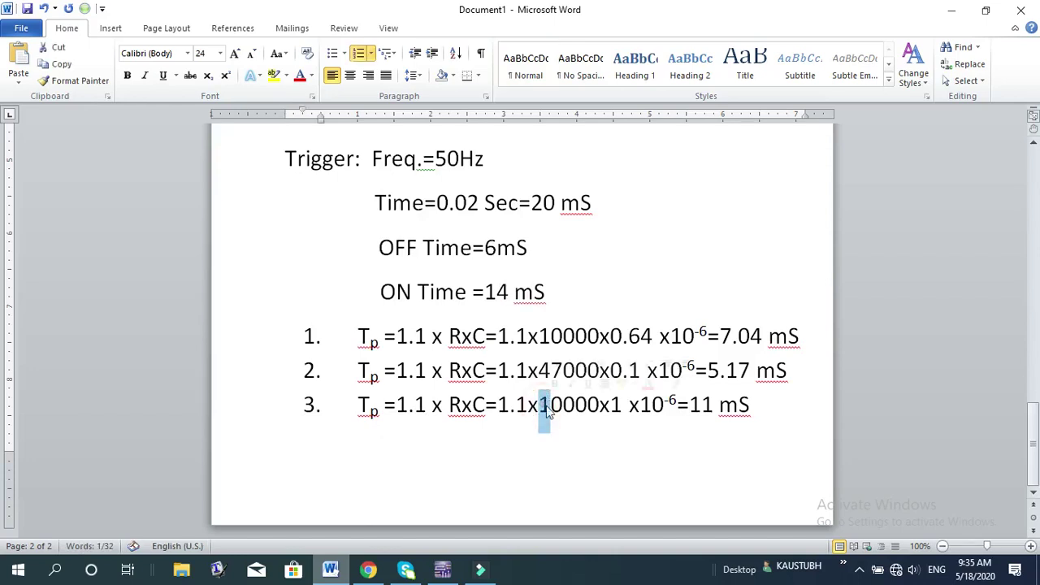
pyautogui.write('2')
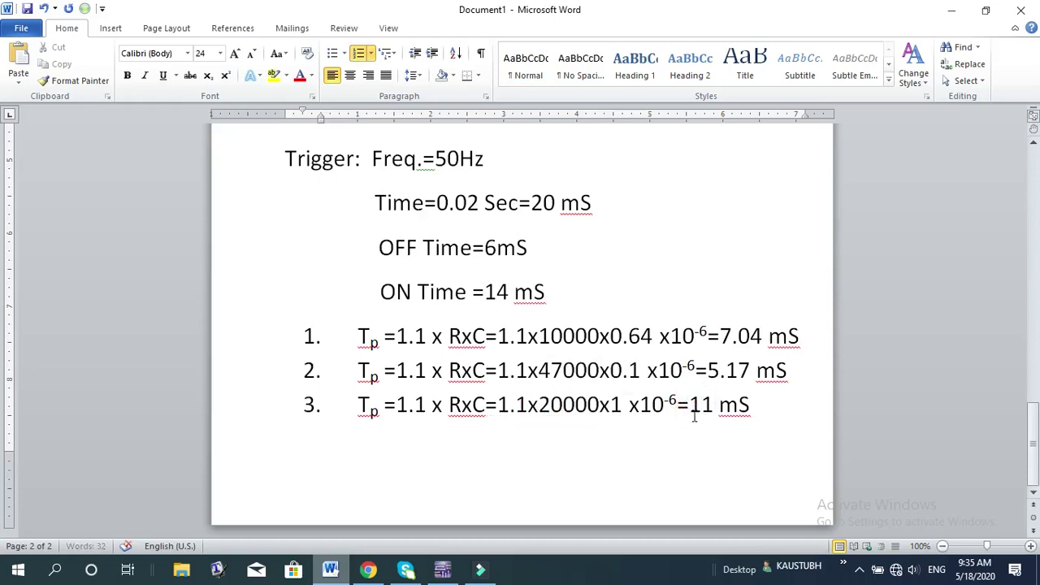
pyautogui.moveTo(689, 405); pyautogui.dragTo(712, 410)
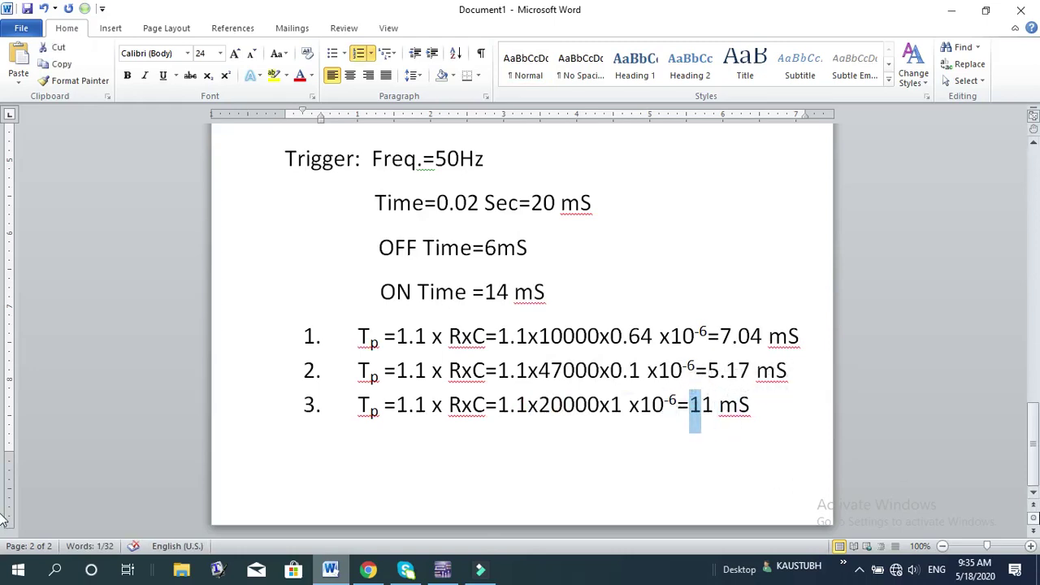
pyautogui.press('Delete')
pyautogui.write('22')
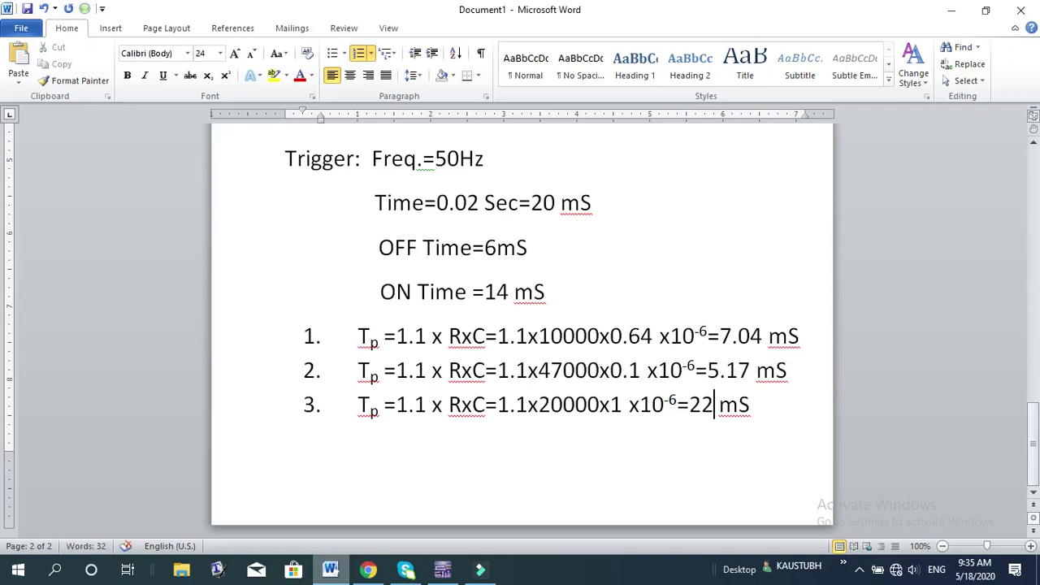
# - Switch to Multisim, stop the running simulation and set resistor R to 20k
pyautogui.click(441, 570)
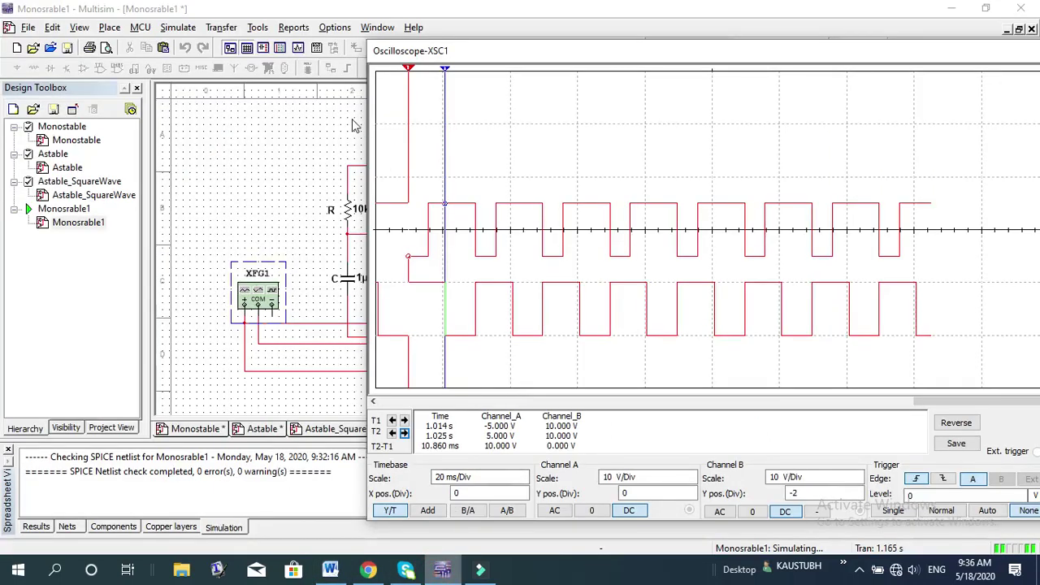
pyautogui.moveTo(526, 65); pyautogui.dragTo(567, 106)
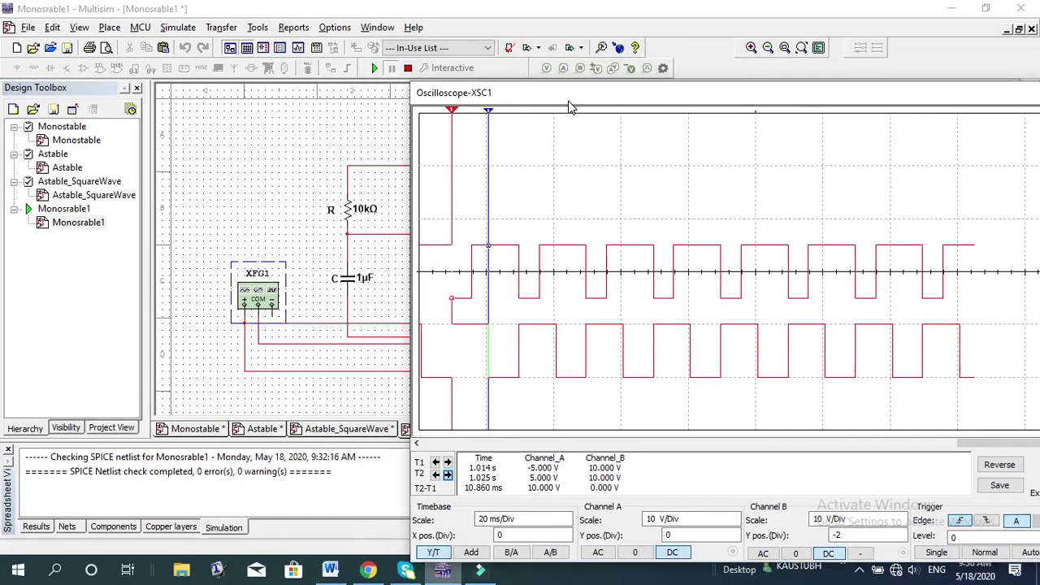
pyautogui.click(408, 68)
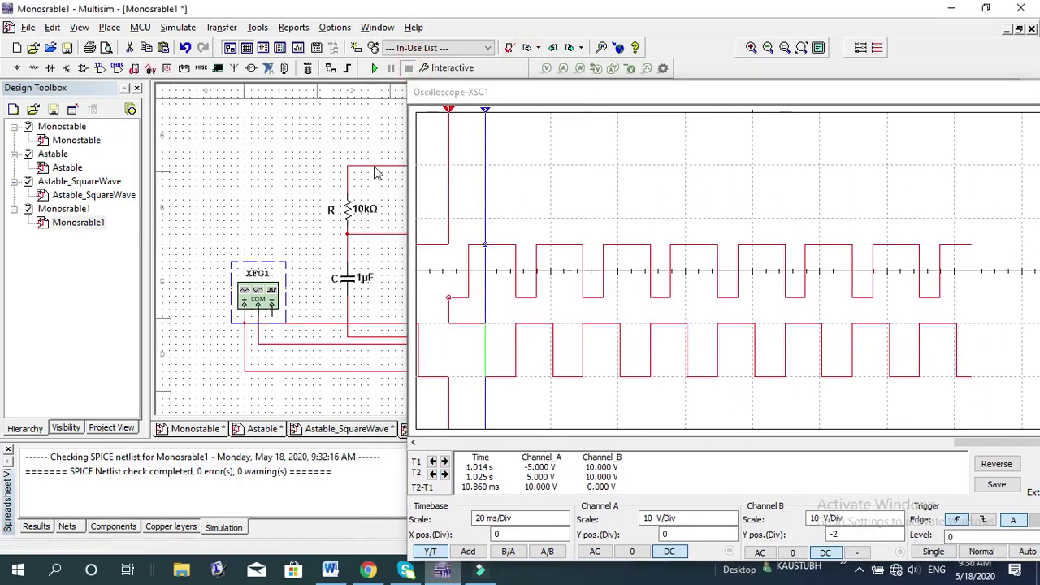
pyautogui.click(358, 234)
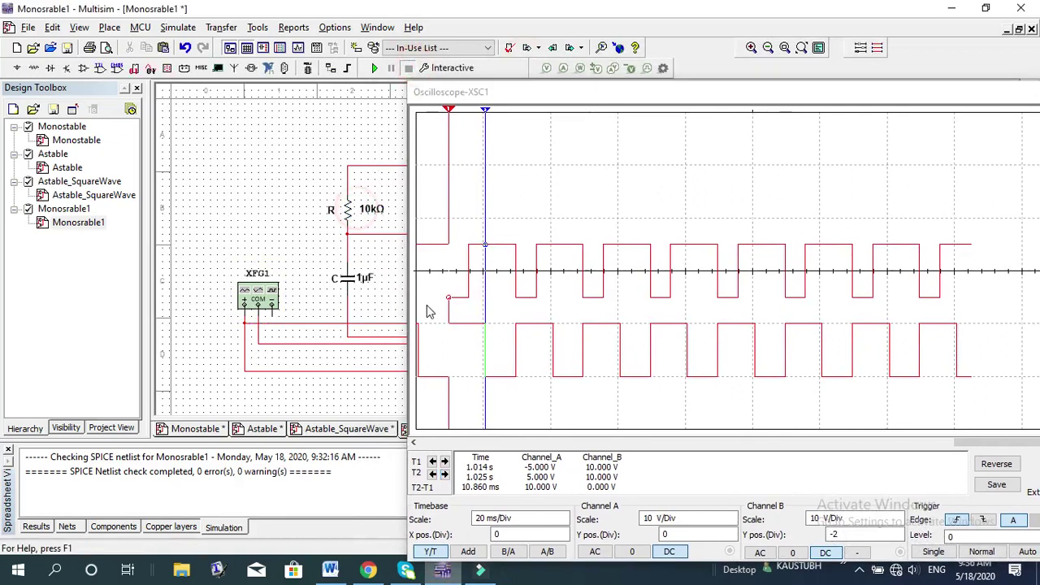
pyautogui.doubleClick(348, 213)
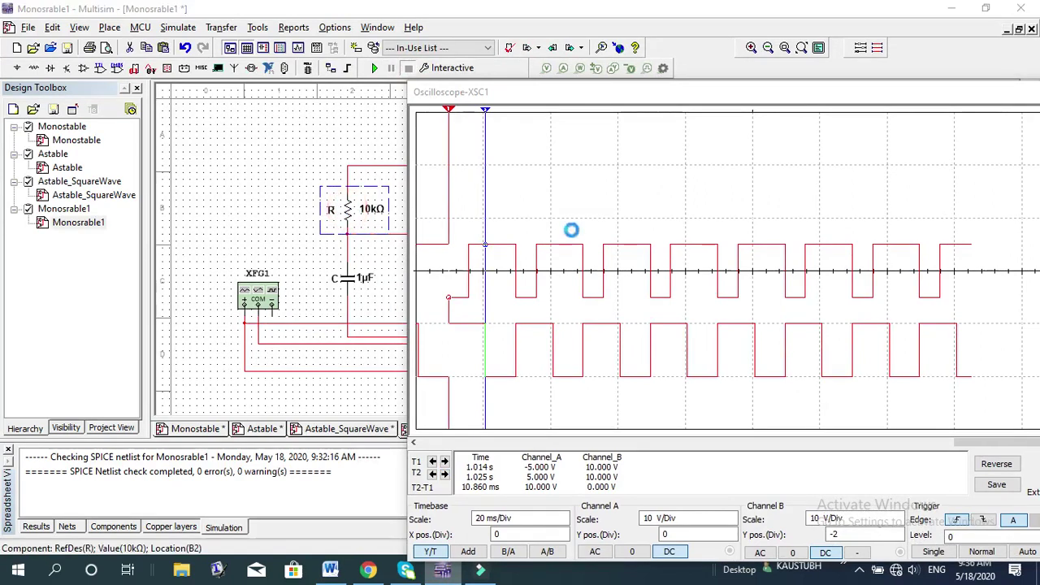
pyautogui.click(506, 157)
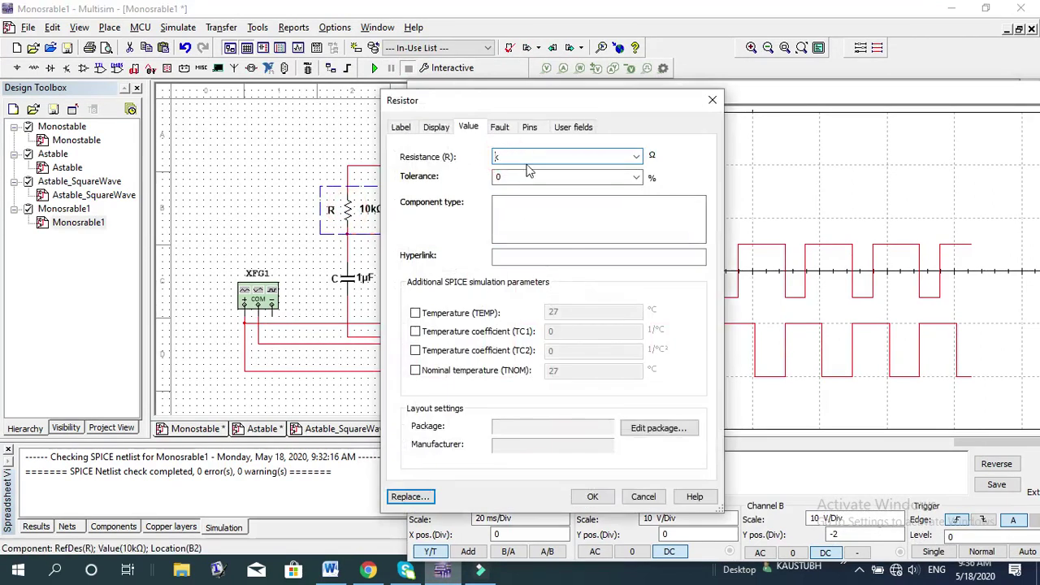
pyautogui.click(592, 497)
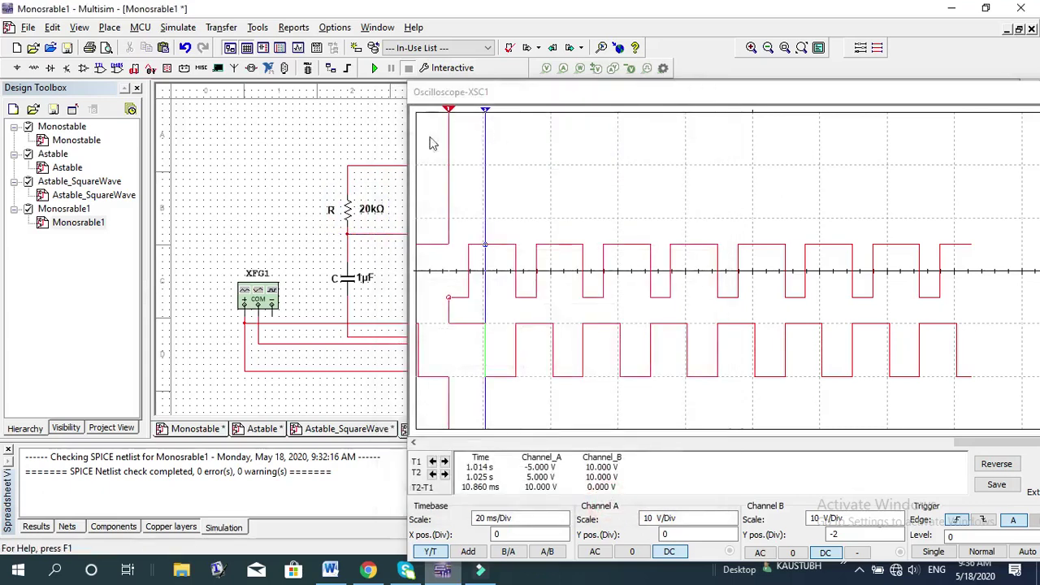
# - Run the simulation with the new resistance, examine the trigger and output waveforms on oscilloscope XSC1, and stop it
pyautogui.click(374, 67)
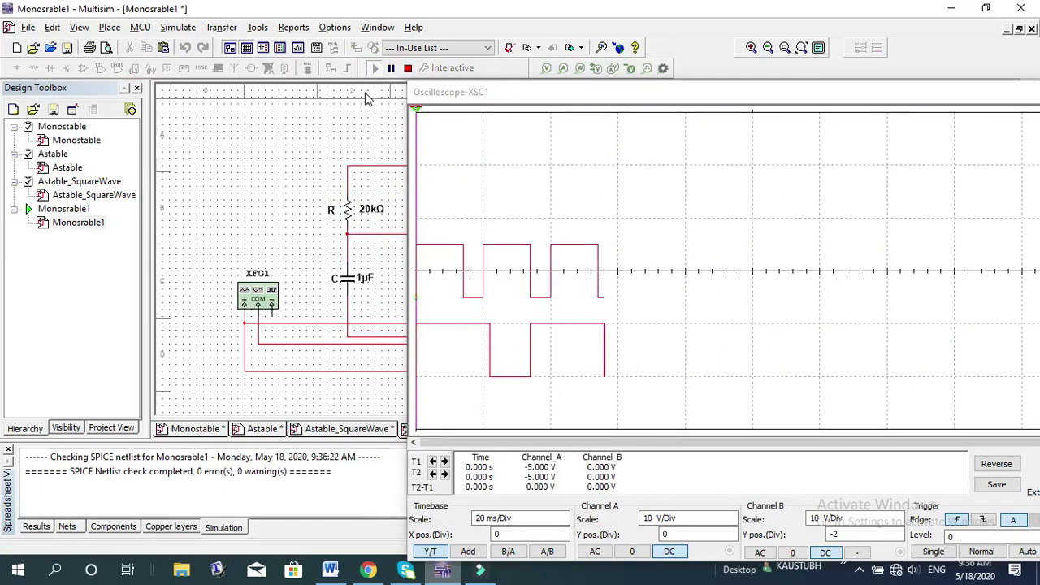
pyautogui.moveTo(581, 97); pyautogui.dragTo(428, 92)
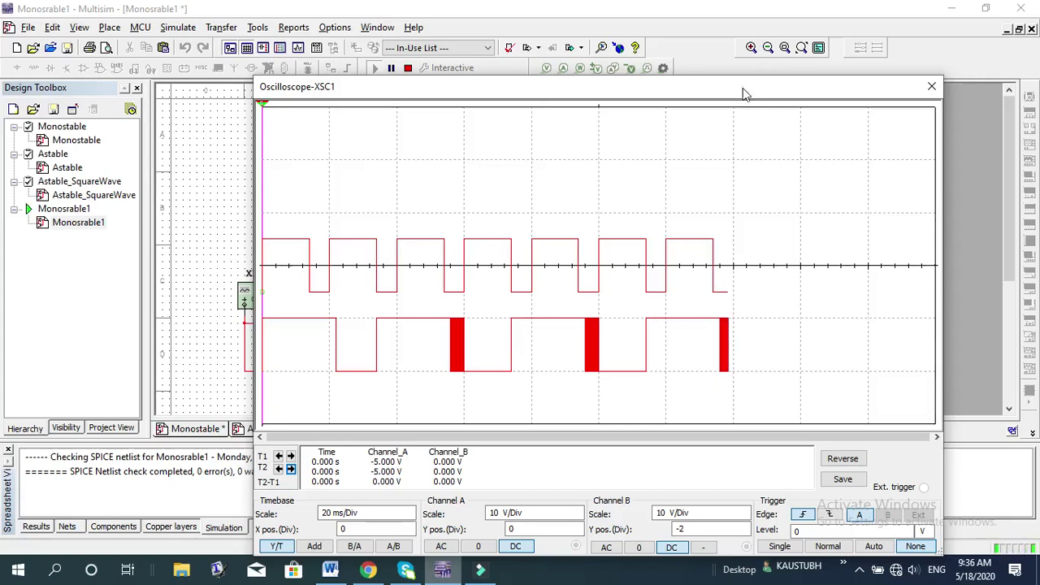
pyautogui.moveTo(743, 93); pyautogui.dragTo(711, 128)
pyautogui.click(408, 68)
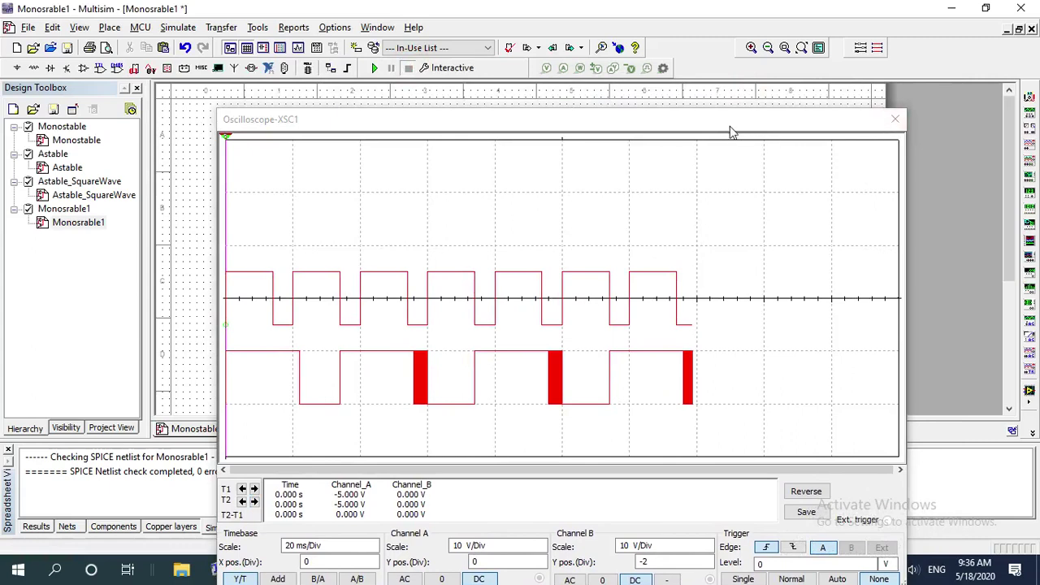
pyautogui.click(895, 120)
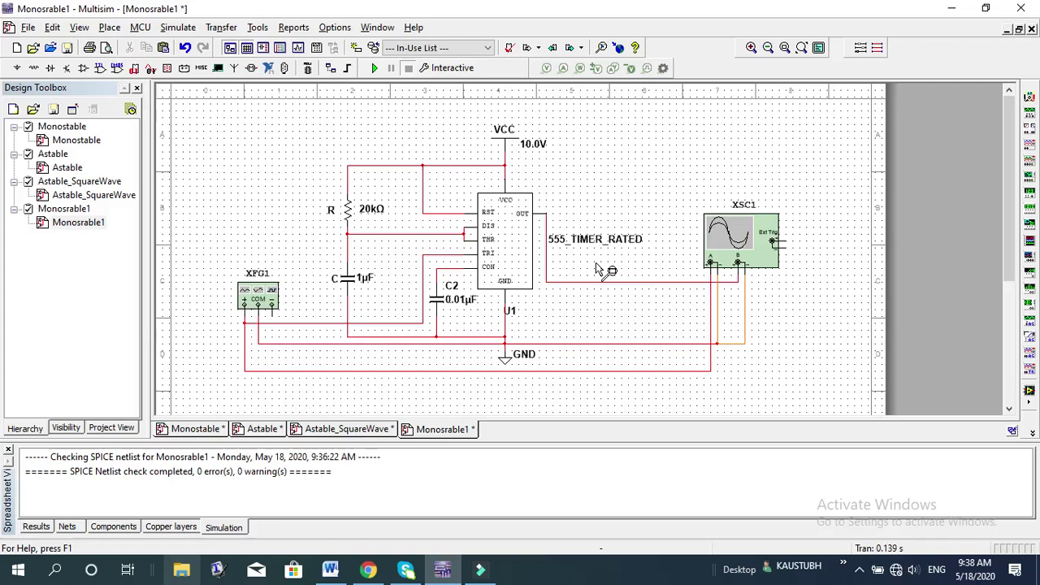
pyautogui.doubleClick(726, 241)
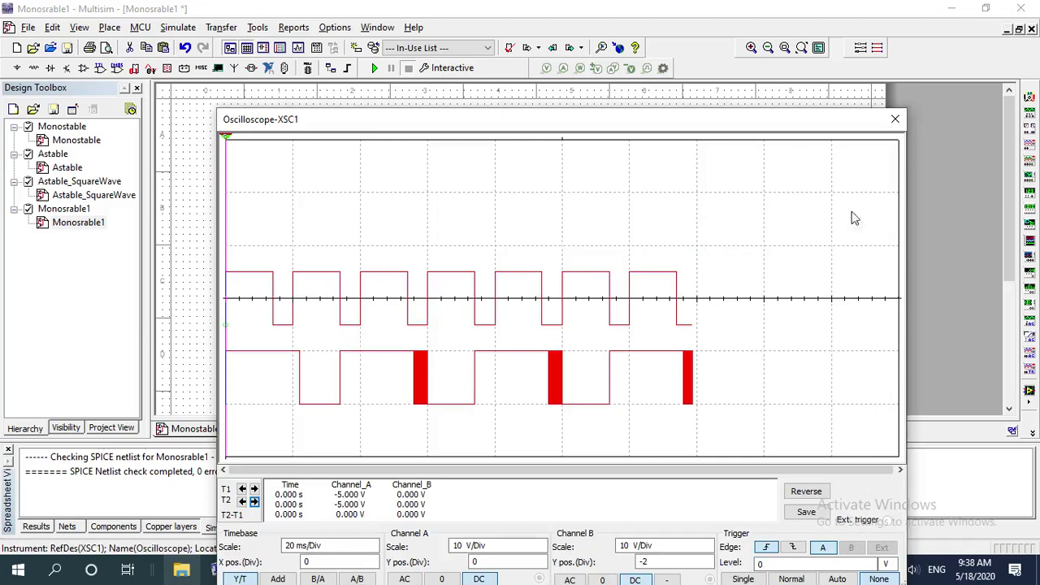
pyautogui.click(894, 118)
# - Set resistor R to 10k
pyautogui.doubleClick(370, 212)
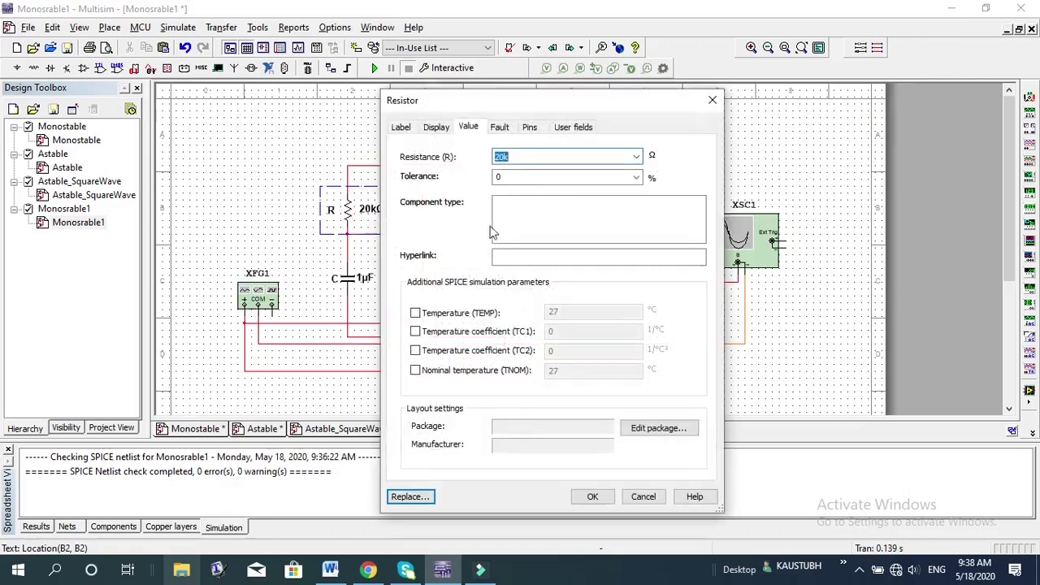
pyautogui.write('10k')
pyautogui.click(594, 497)
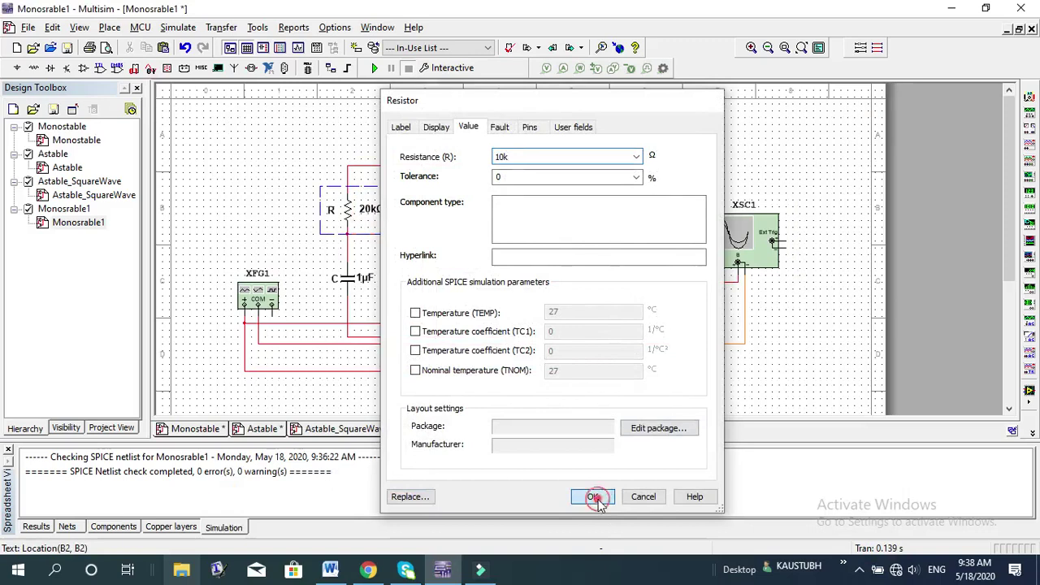
# - Run the simulation again, examine the waveforms on oscilloscope XSC1, and close the scope after stopping the run
pyautogui.click(373, 67)
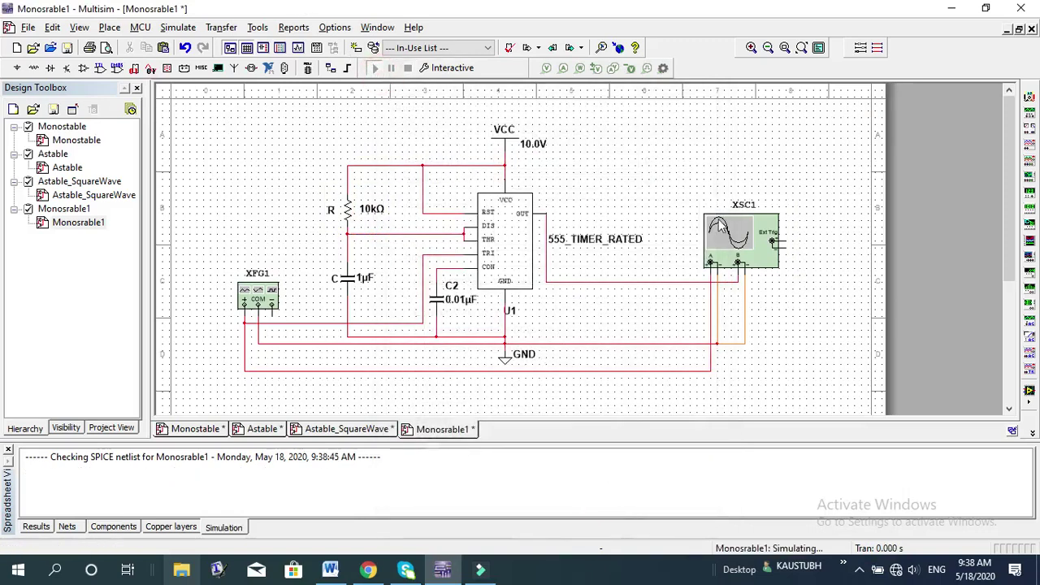
pyautogui.doubleClick(716, 221)
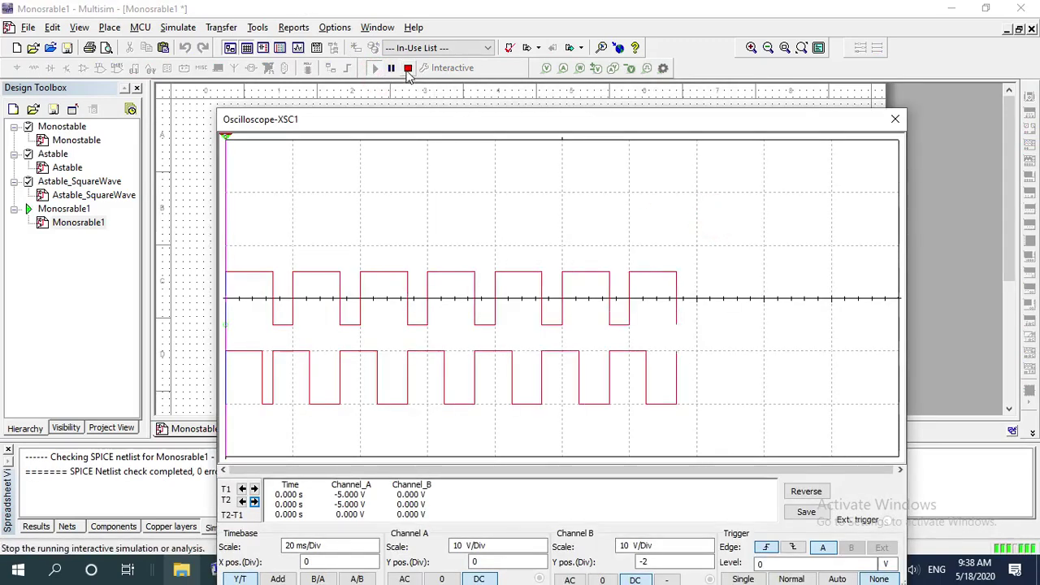
pyautogui.click(407, 67)
pyautogui.moveTo(720, 122); pyautogui.dragTo(757, 14)
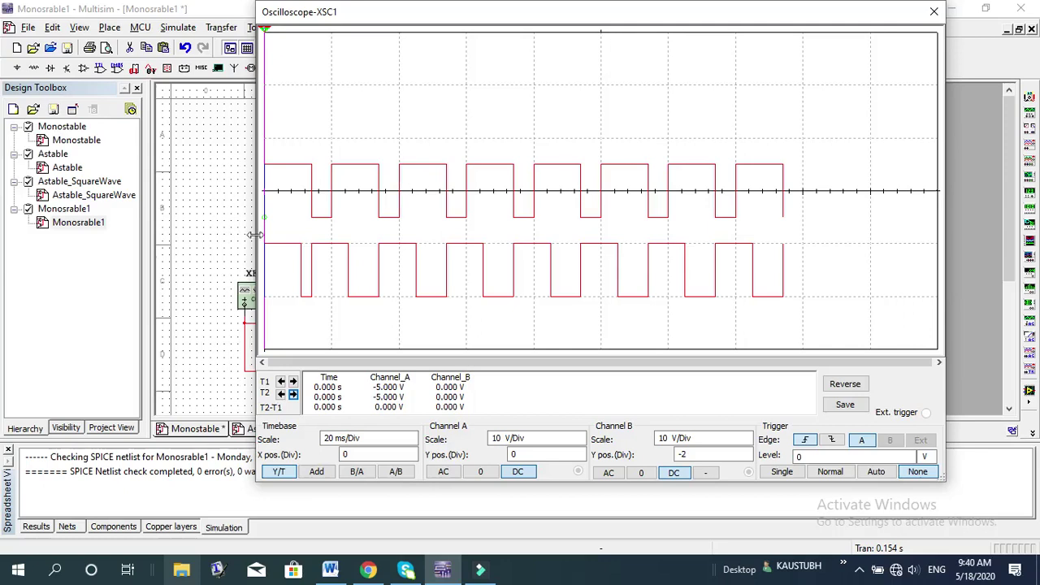
pyautogui.moveTo(629, 16); pyautogui.dragTo(229, 203)
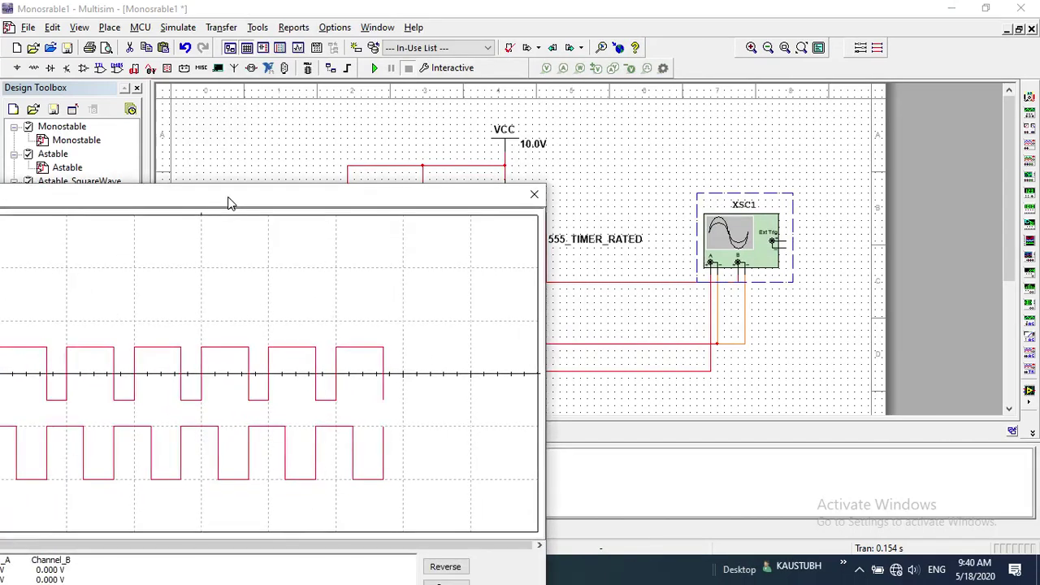
pyautogui.click(535, 196)
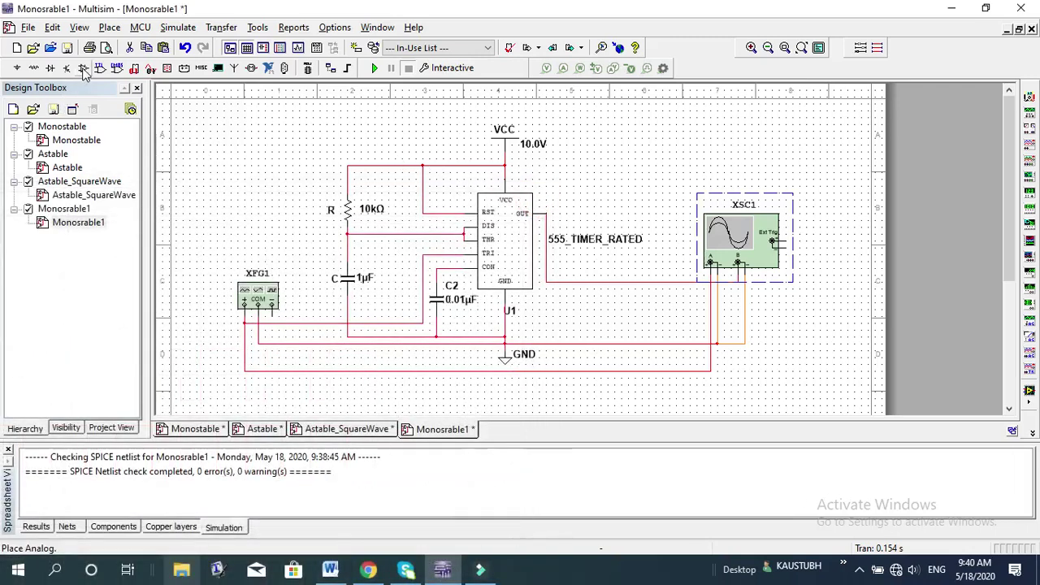
# - Place an LED_blue component from the diode library between the timer's output wire and the ground wire
pyautogui.click(50, 68)
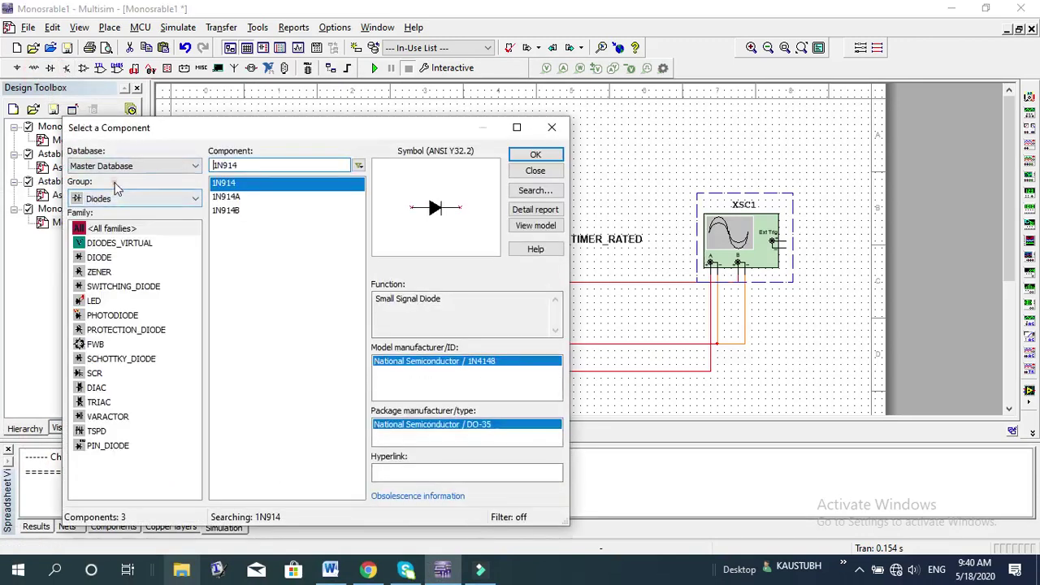
pyautogui.moveTo(238, 165); pyautogui.dragTo(161, 170)
pyautogui.write('LED')
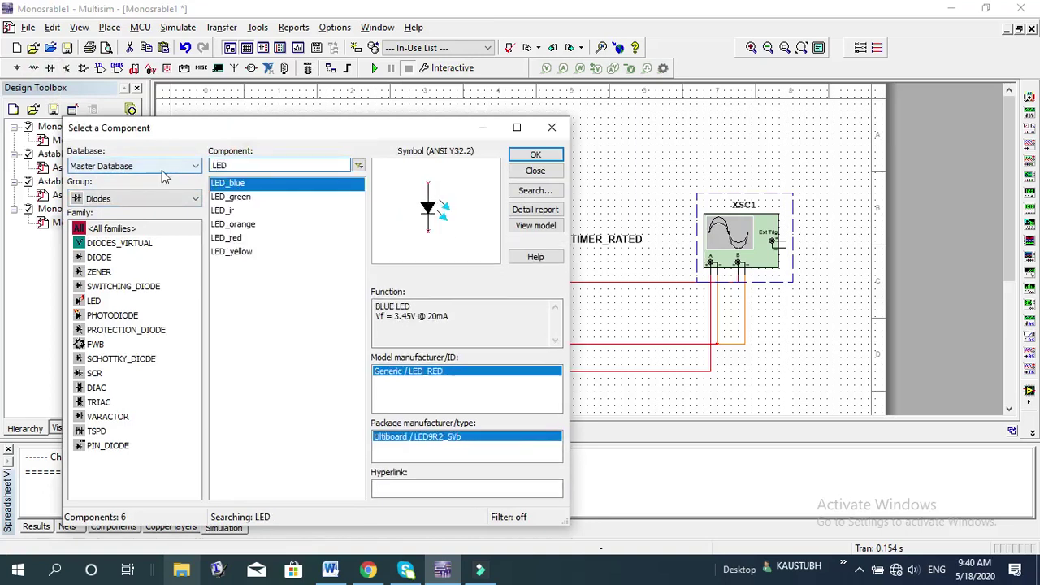
pyautogui.click(532, 156)
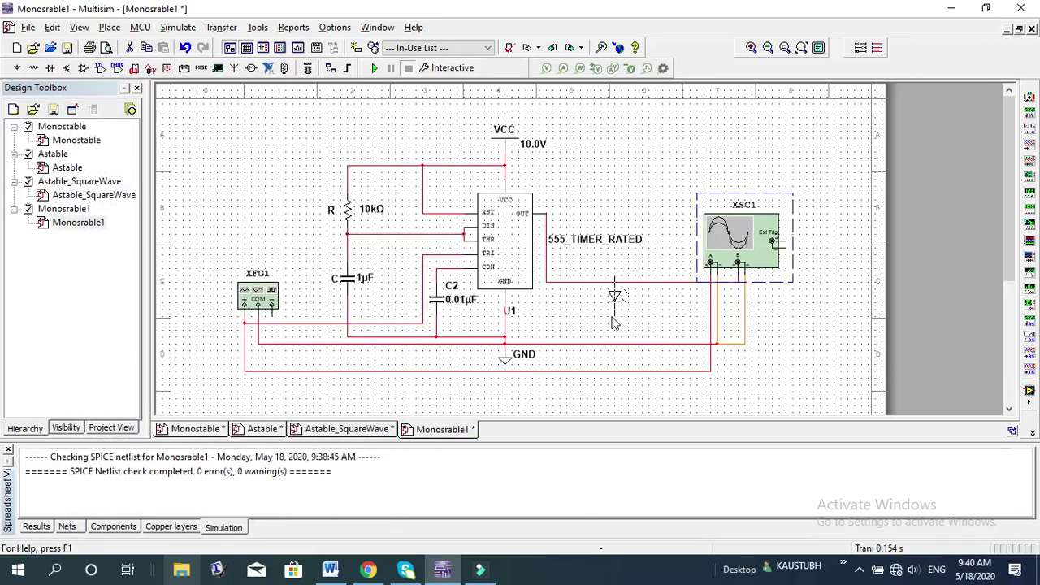
pyautogui.click(614, 313)
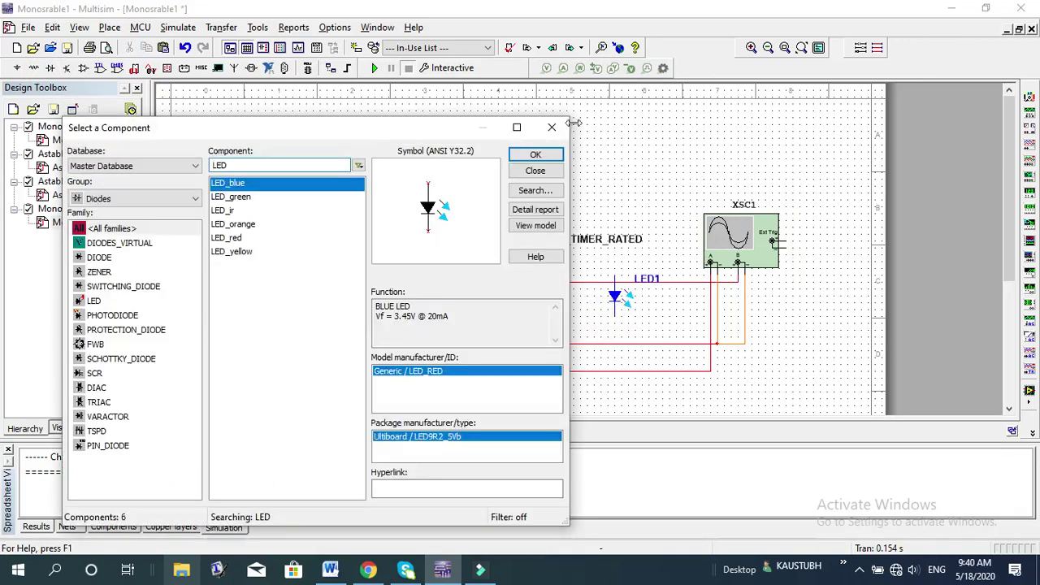
pyautogui.click(550, 126)
# - Connect the LED's upper end to the 555 output wire and wire its lower end to the ground line
pyautogui.click(615, 309)
pyautogui.moveTo(615, 309); pyautogui.dragTo(615, 316)
pyautogui.click(605, 325)
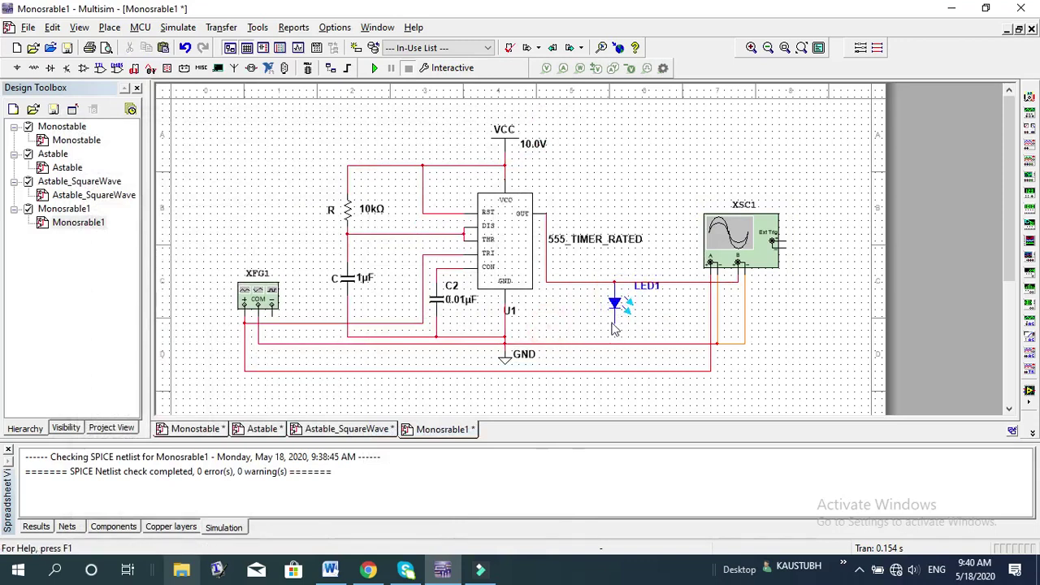
pyautogui.click(615, 324)
pyautogui.click(616, 343)
# - Run and stop the simulation twice to observe the LED's behaviour at the timer output
pyautogui.click(375, 67)
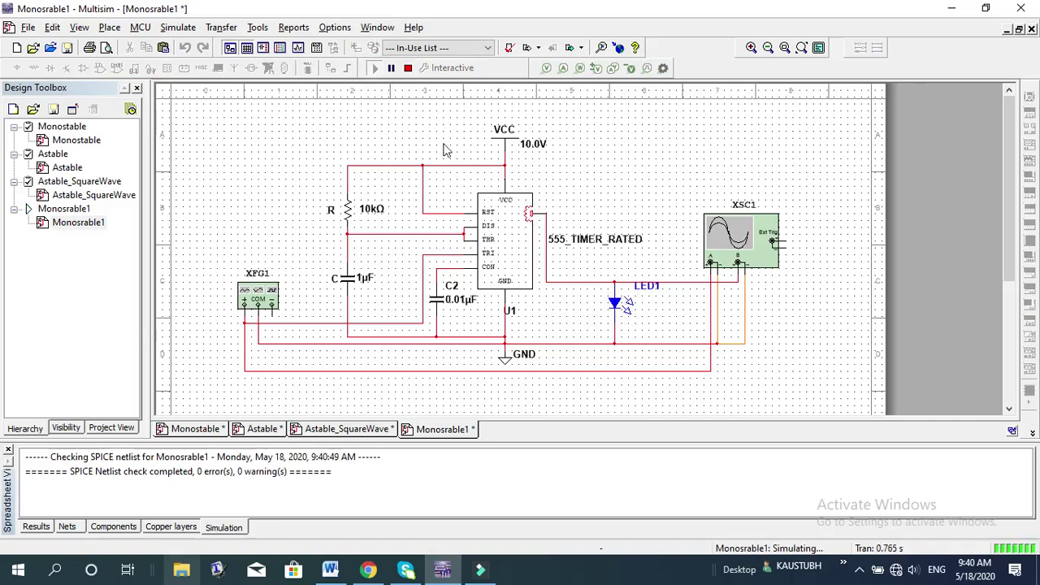
pyautogui.click(408, 69)
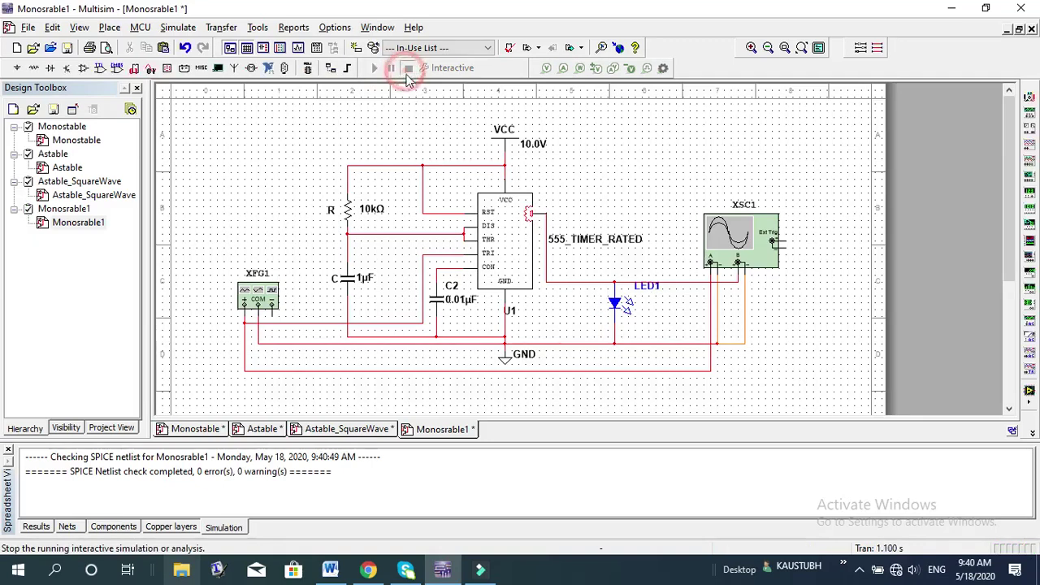
pyautogui.click(375, 68)
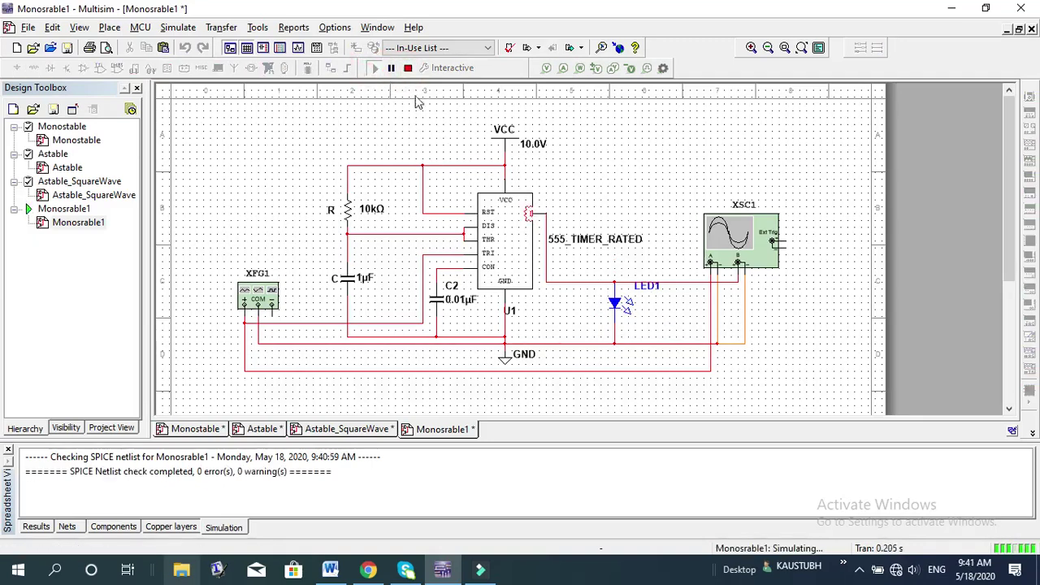
pyautogui.click(408, 68)
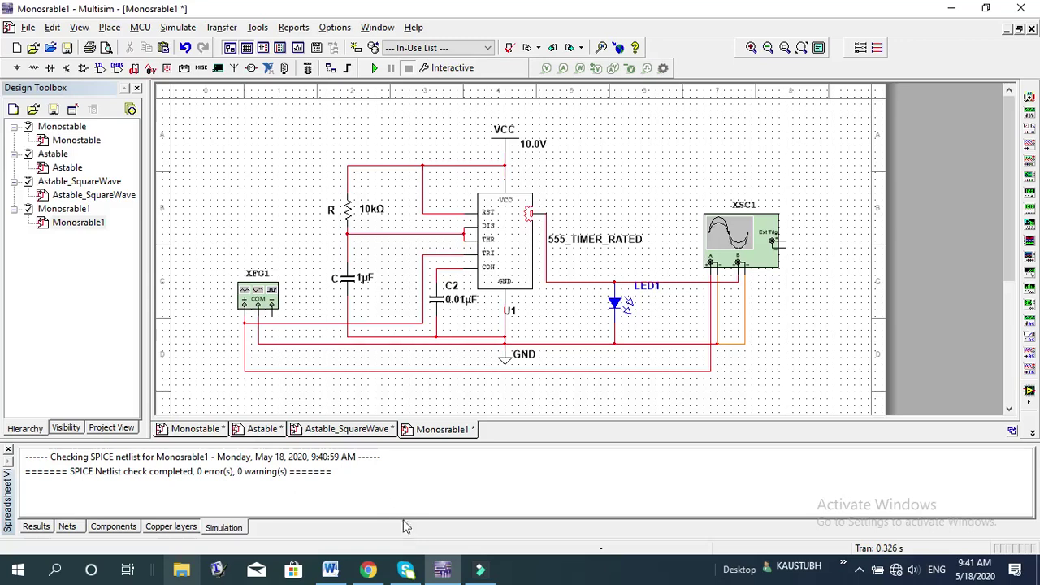
# - Switch to Word and review the trigger's OFF Time against the three Tp calculations
pyautogui.click(336, 571)
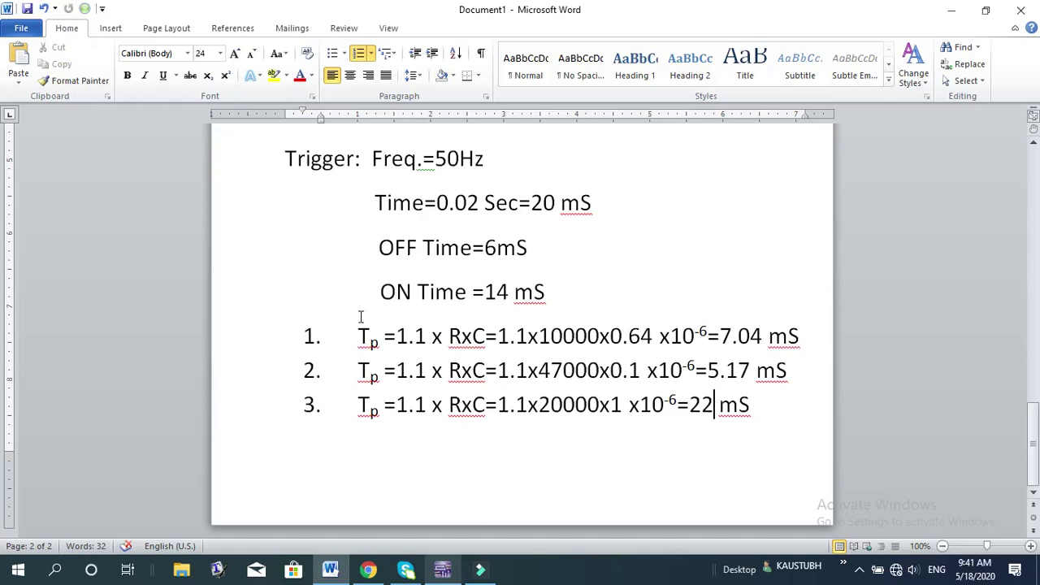
pyautogui.click(369, 342)
pyautogui.moveTo(485, 248); pyautogui.dragTo(542, 241)
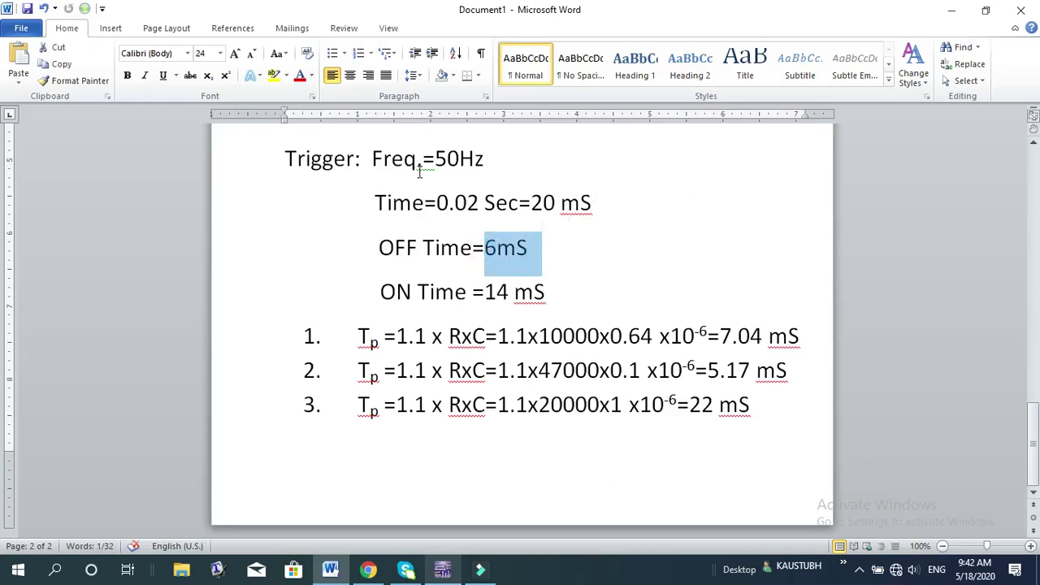
pyautogui.click(536, 358)
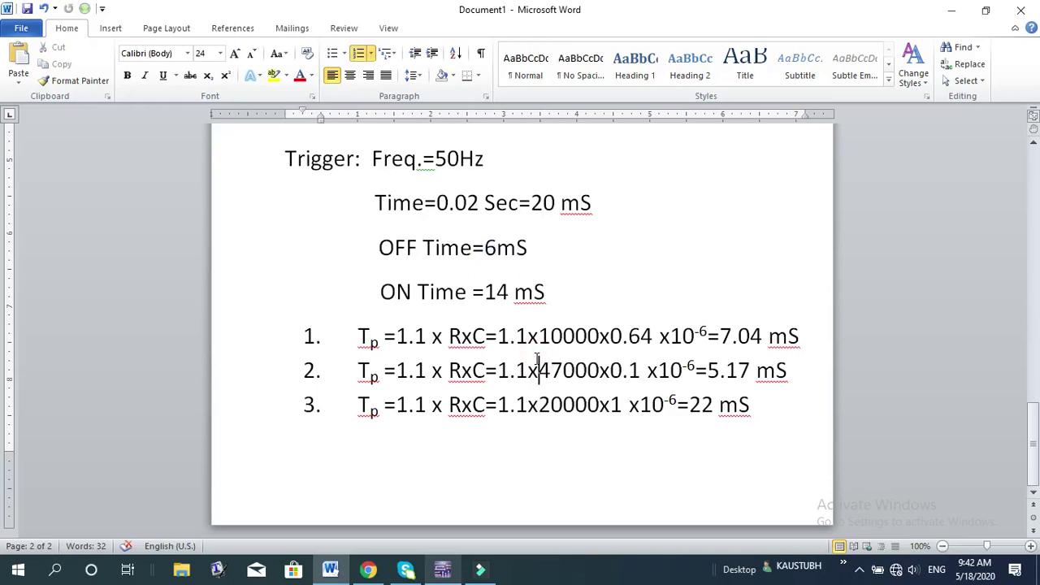
pyautogui.click(639, 409)
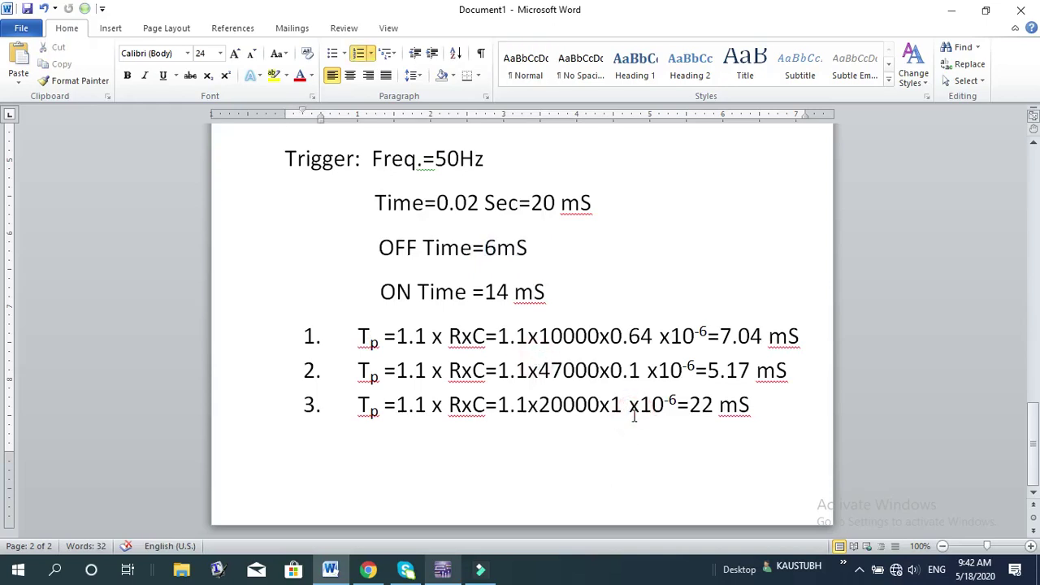